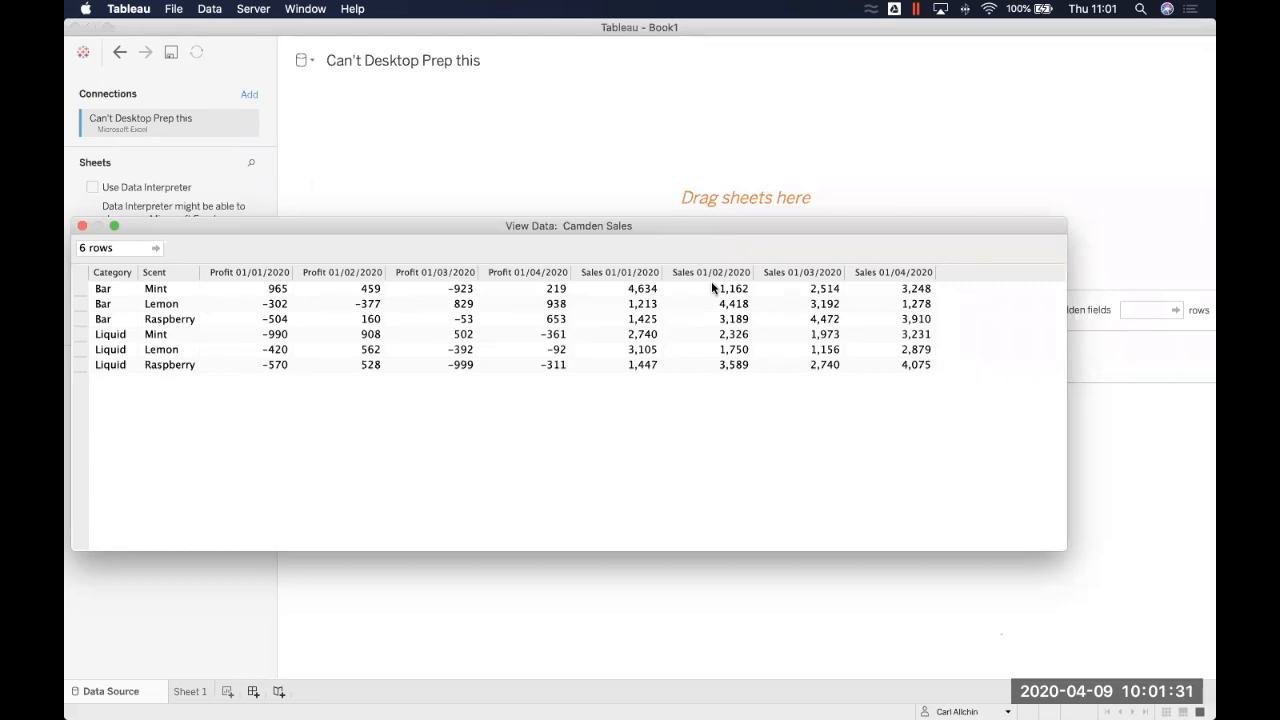
# Preview the data in the Lewisham Sales and Staff days worked sheets, closing each preview after checking its columns.
pyautogui.click(82, 228)
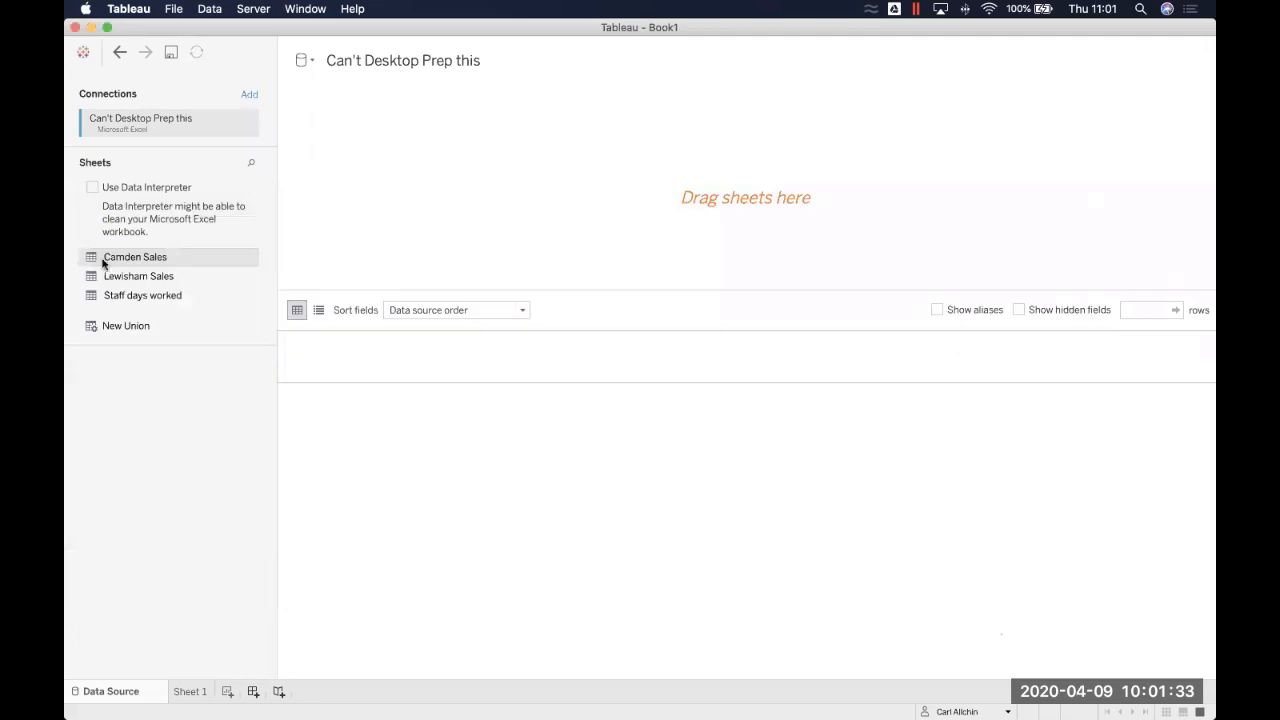
pyautogui.click(247, 280)
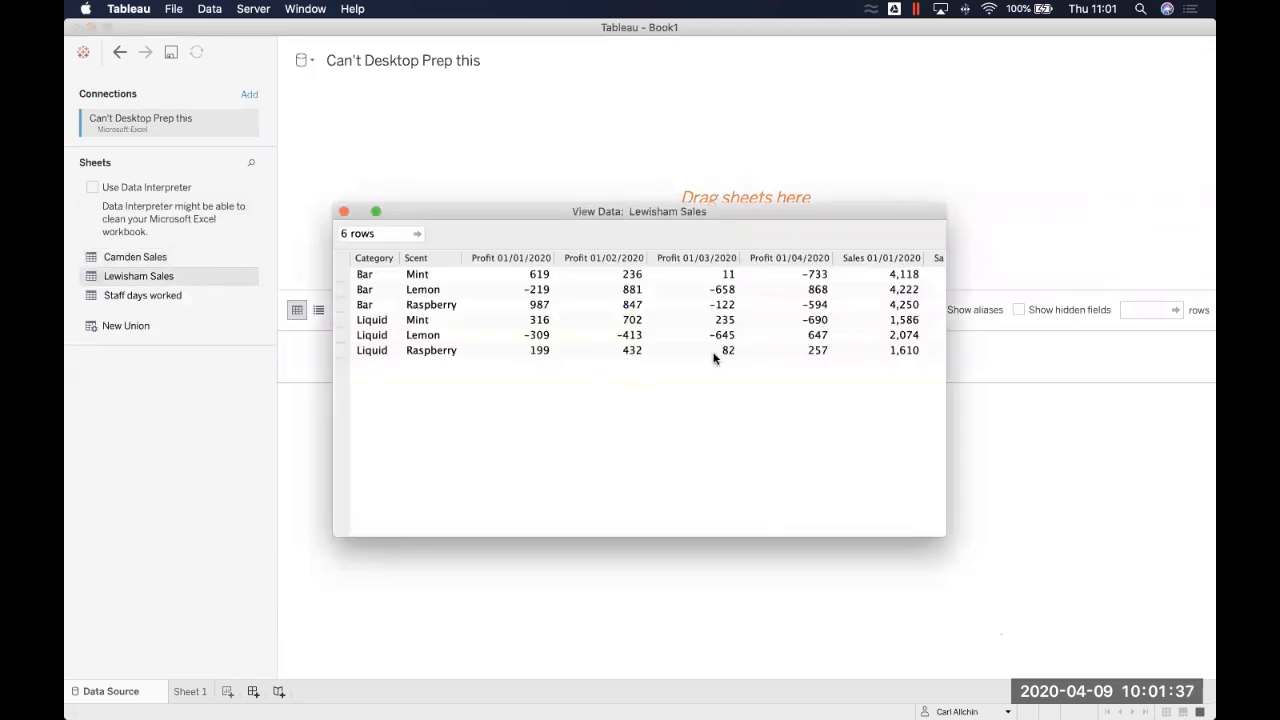
pyautogui.hscroll(5, 714, 357)
pyautogui.hscroll(-5, 714, 357)
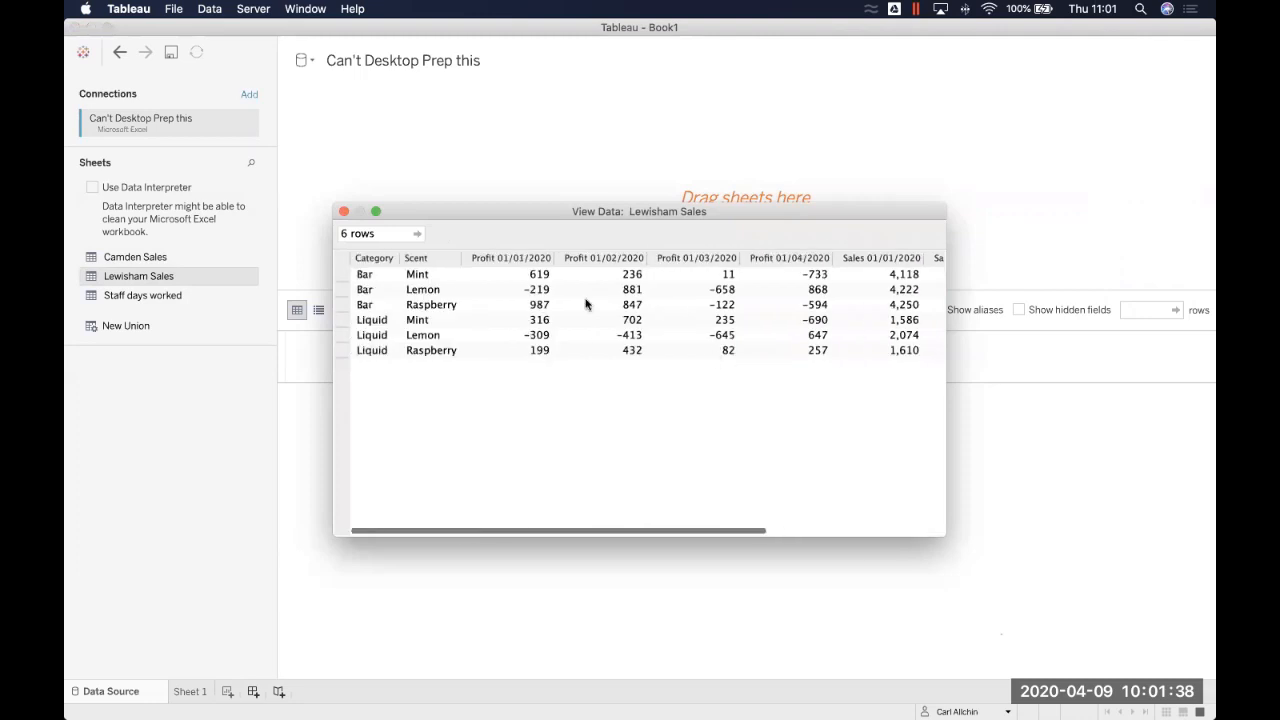
pyautogui.click(343, 212)
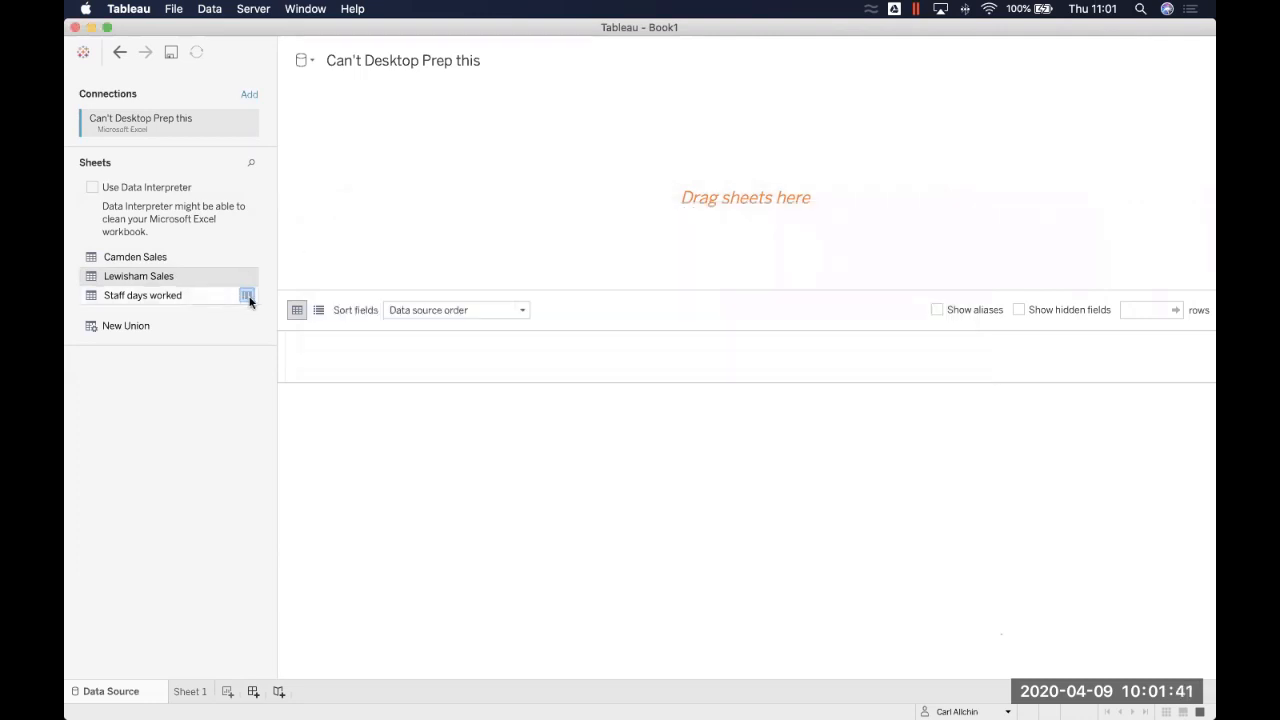
pyautogui.click(250, 299)
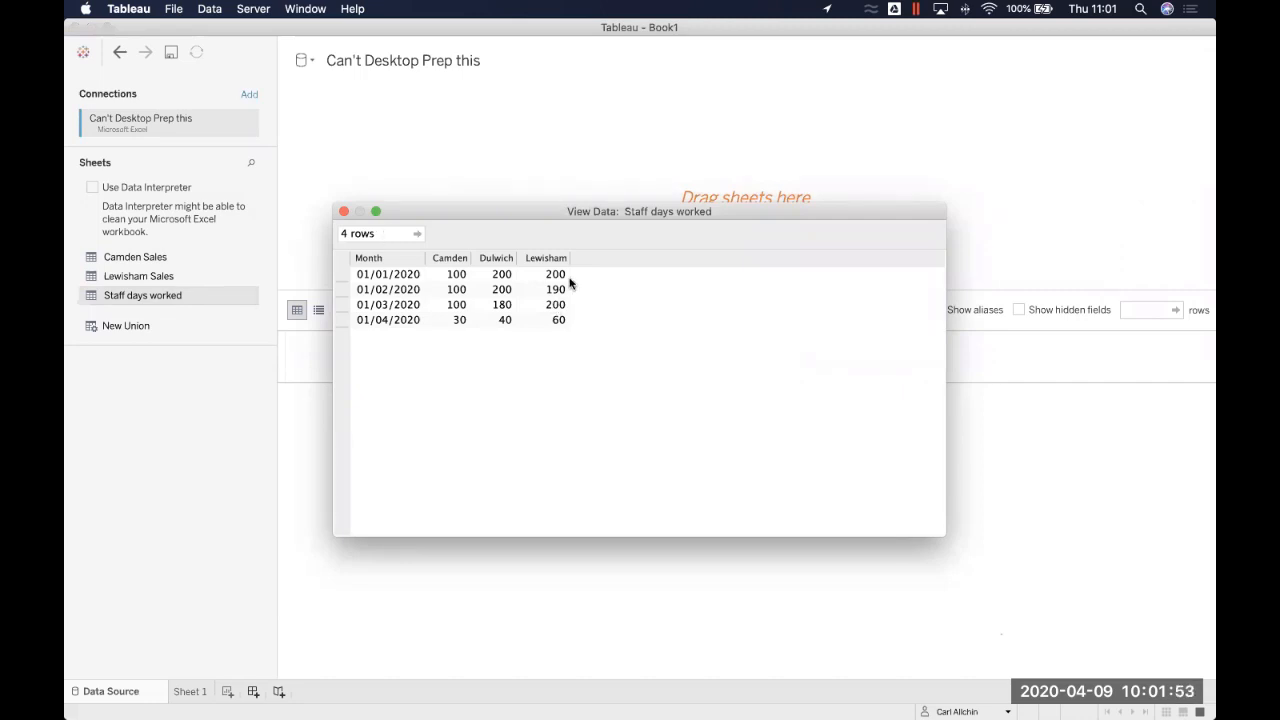
pyautogui.click(344, 212)
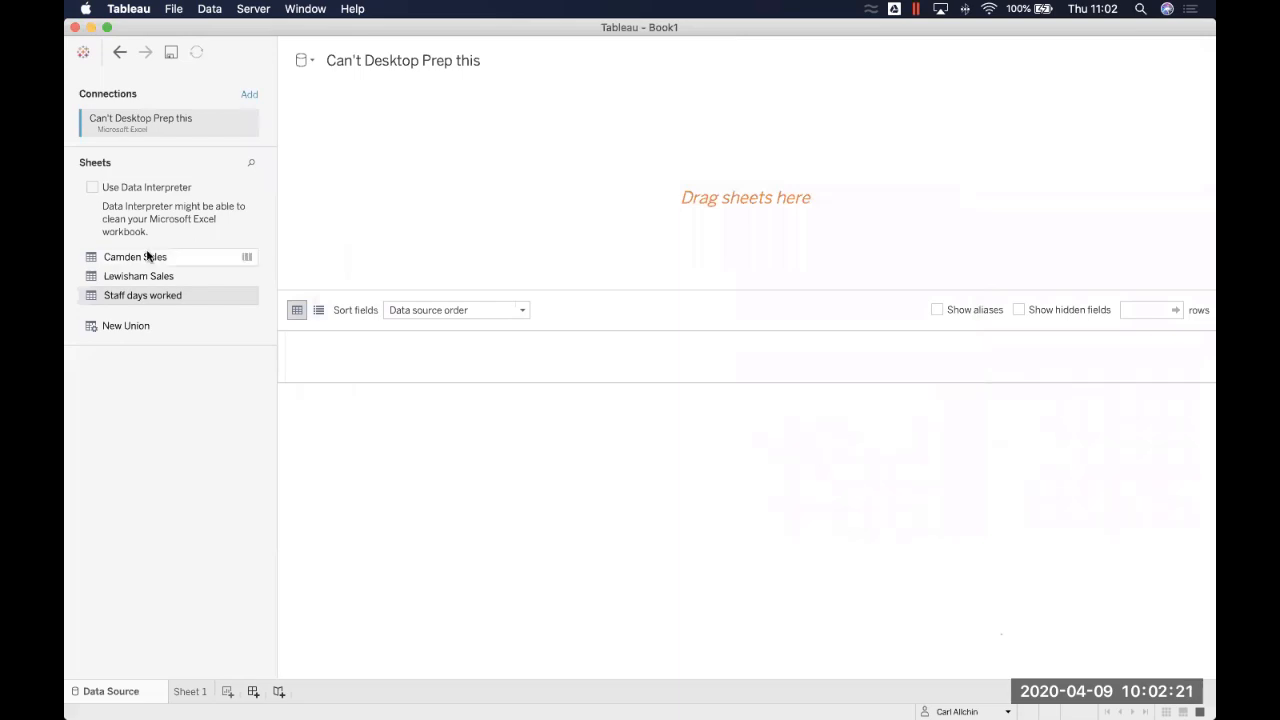
# Build a union of the Camden Sales and Lewisham Sales sheets as the data source.
pyautogui.moveTo(149, 256); pyautogui.dragTo(365, 153)
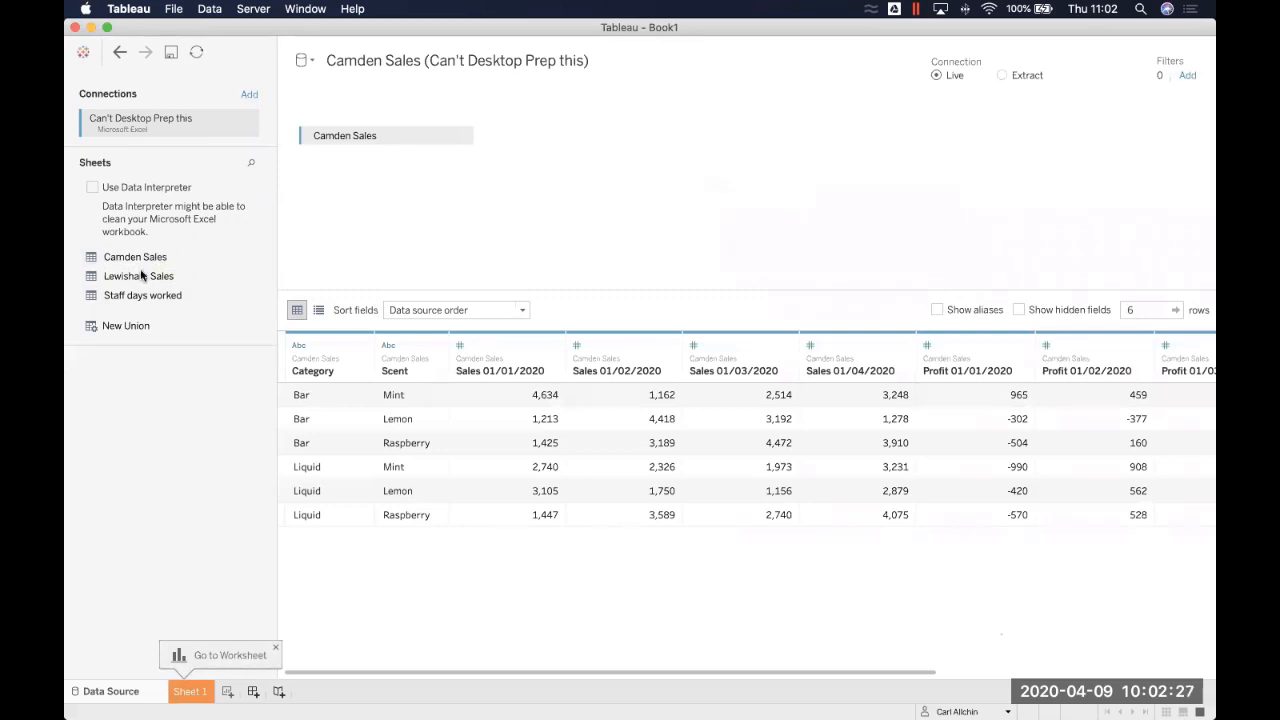
pyautogui.moveTo(140, 276); pyautogui.dragTo(366, 160)
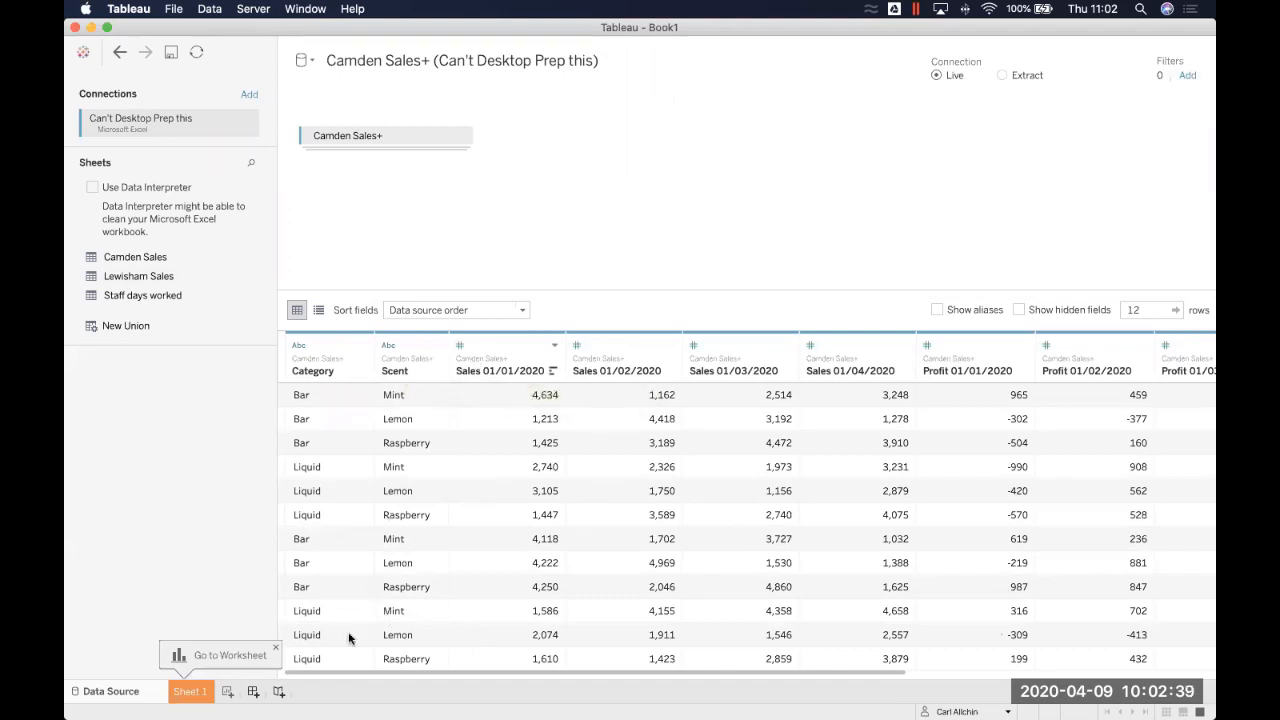
# Split the Sheet field automatically and rename the resulting field to "Store".
pyautogui.hscroll(5, 906, 540)
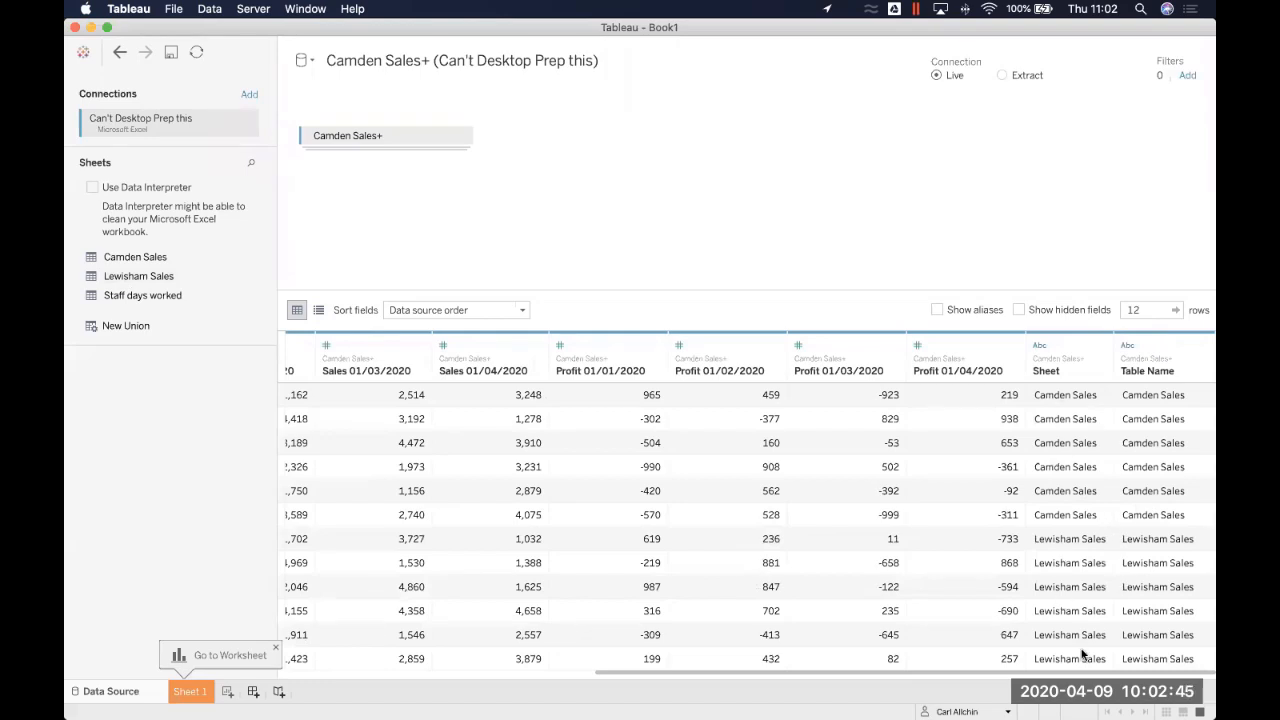
pyautogui.click(1102, 346)
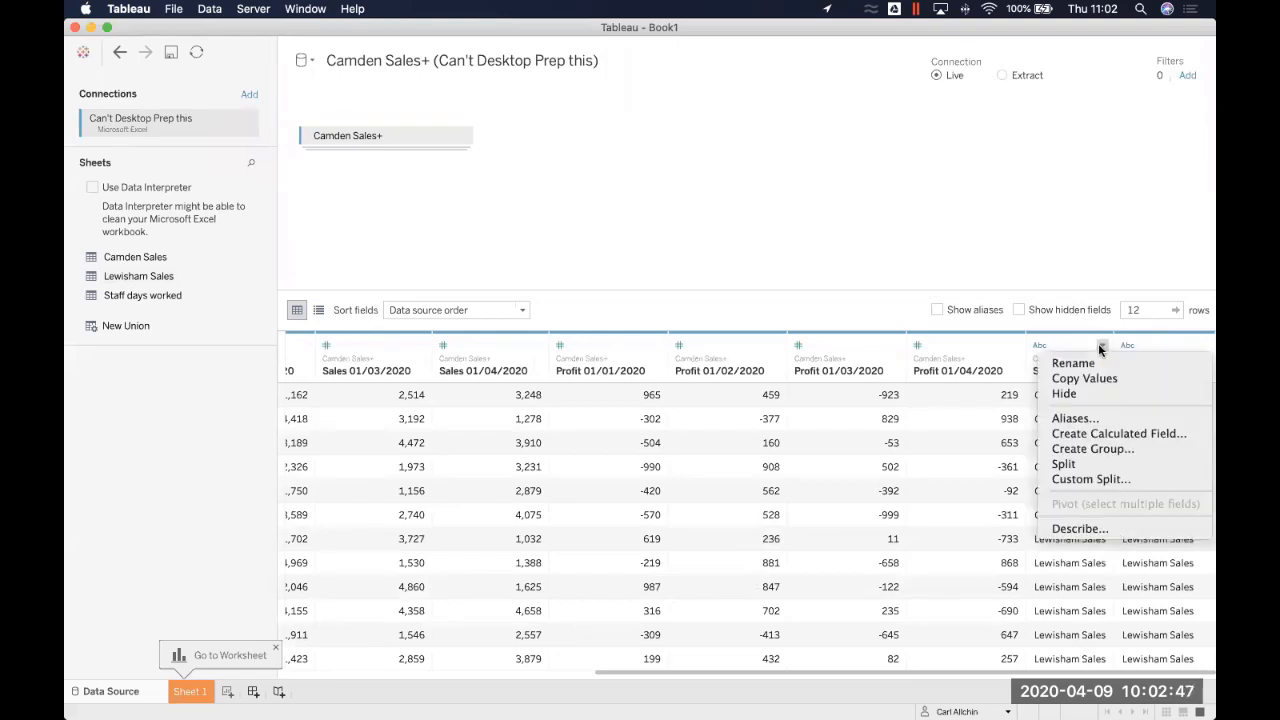
pyautogui.click(1093, 464)
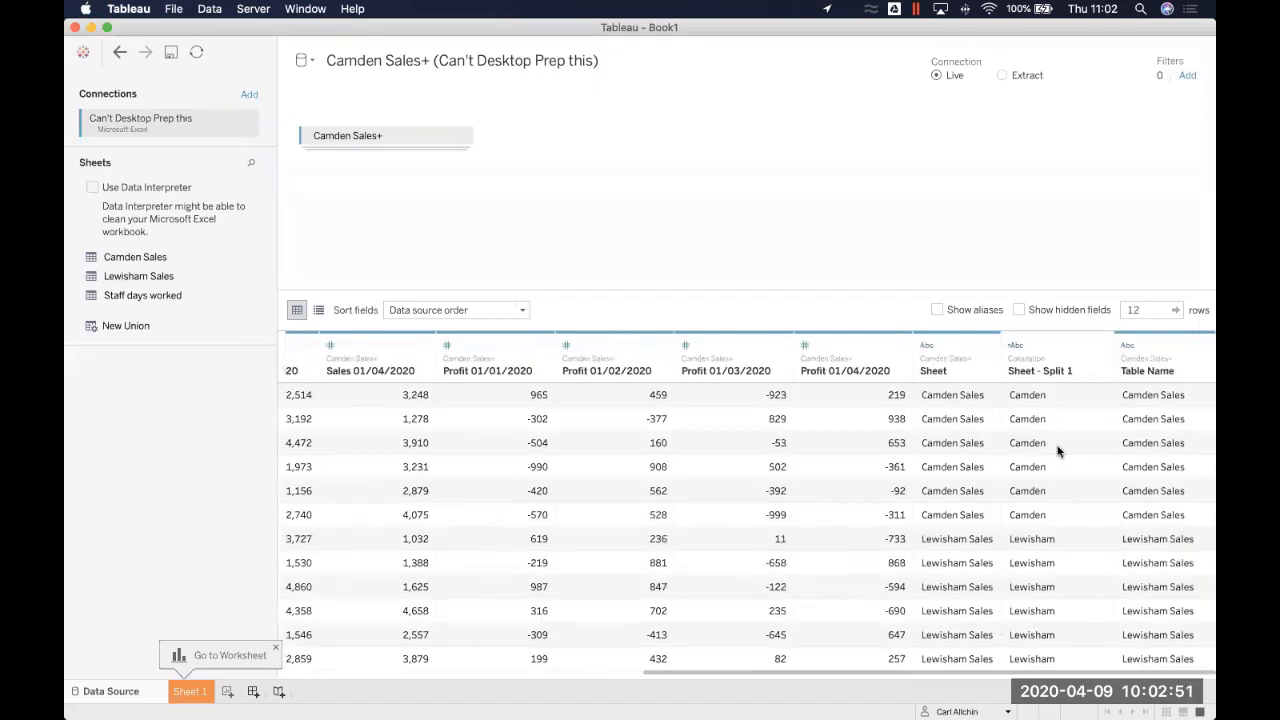
pyautogui.click(1025, 377)
pyautogui.doubleClick(1025, 372)
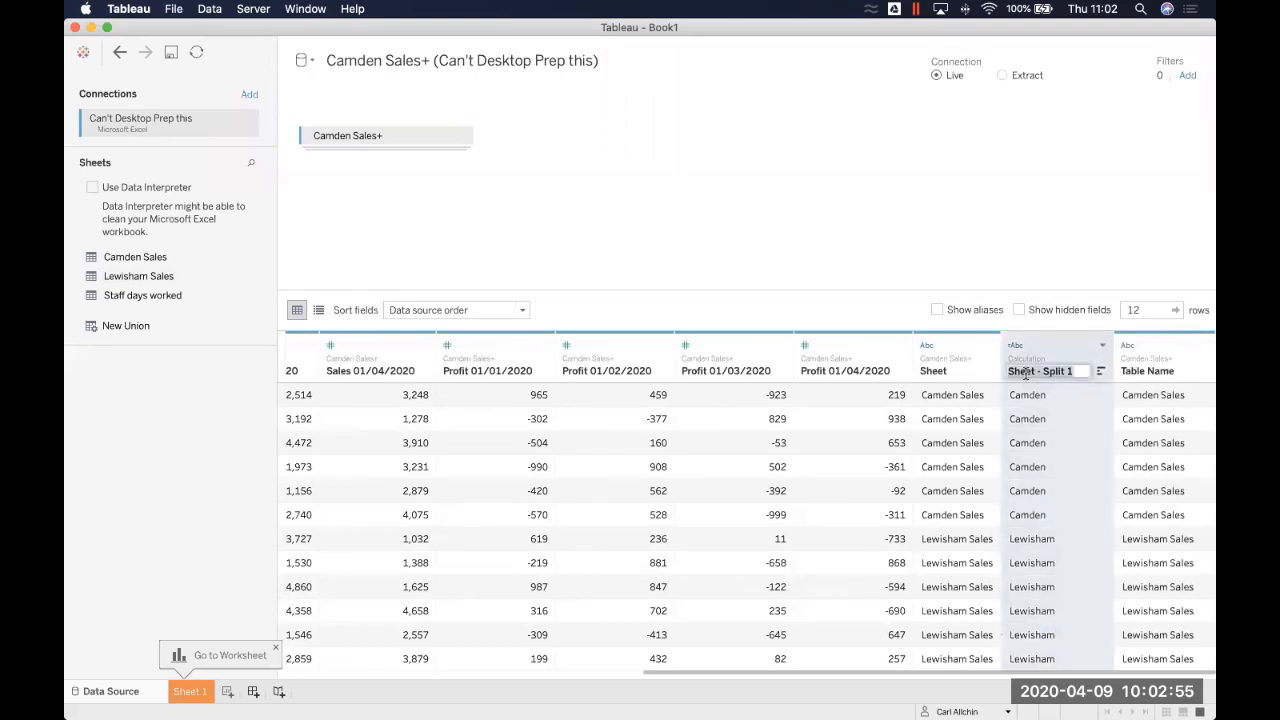
pyautogui.write('Store')
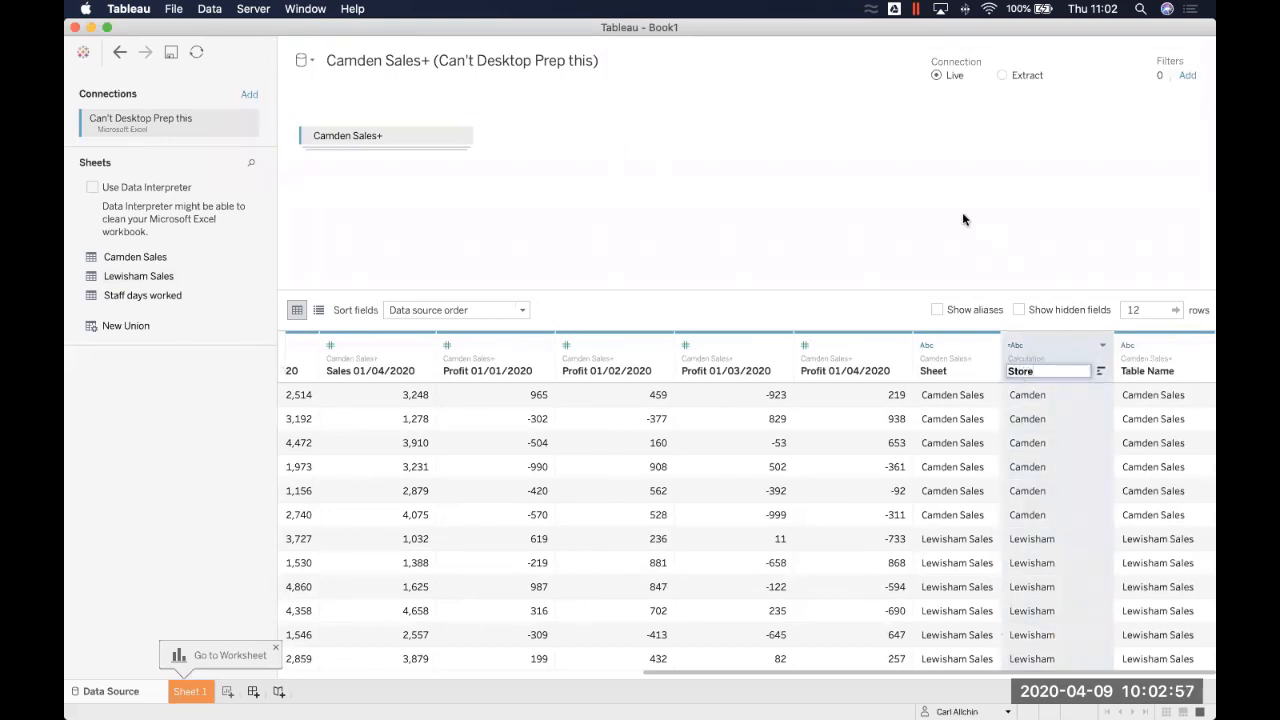
pyautogui.press('Return')
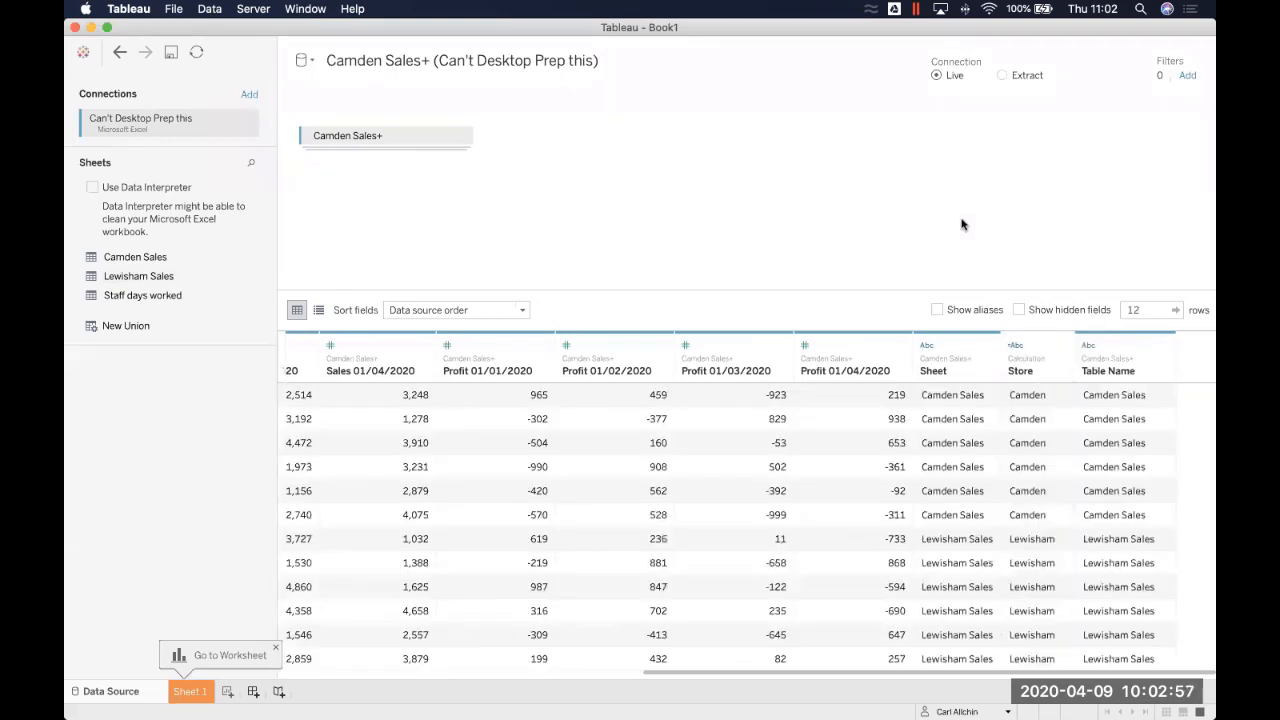
# Hide the Sheet and Table Name fields, and briefly show the hidden fields to check them.
pyautogui.click(986, 373)
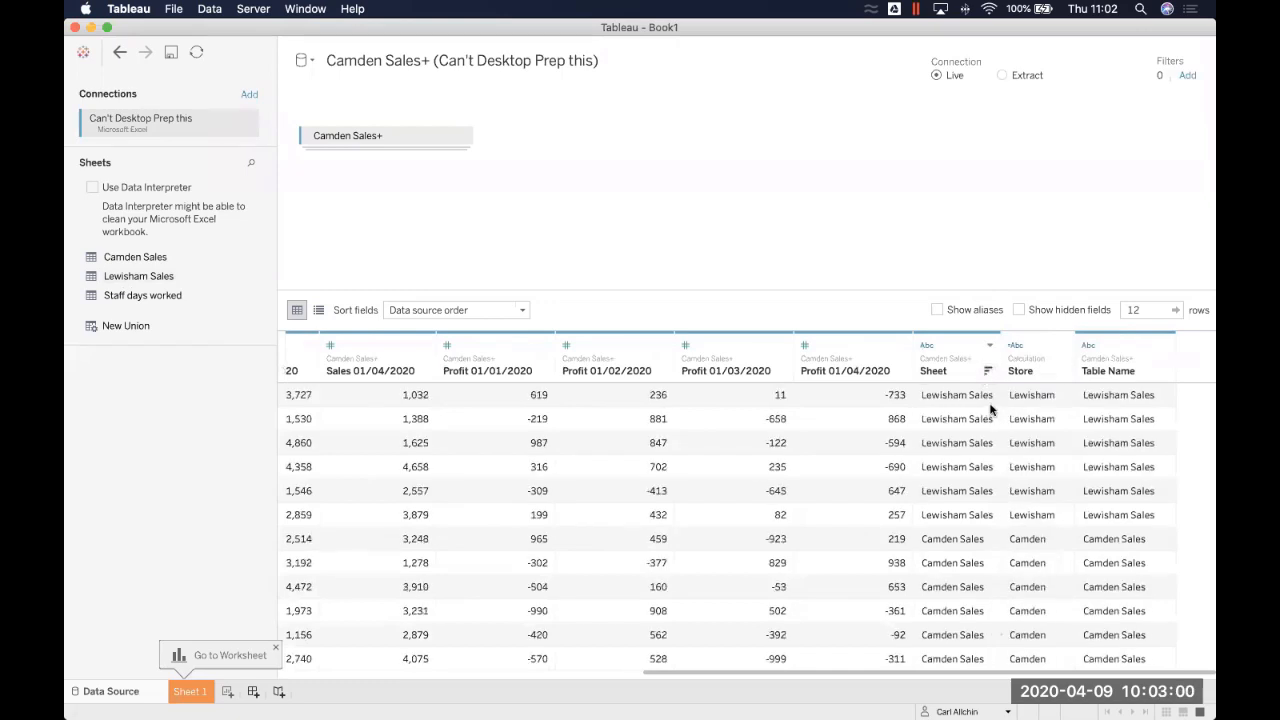
pyautogui.click(989, 346)
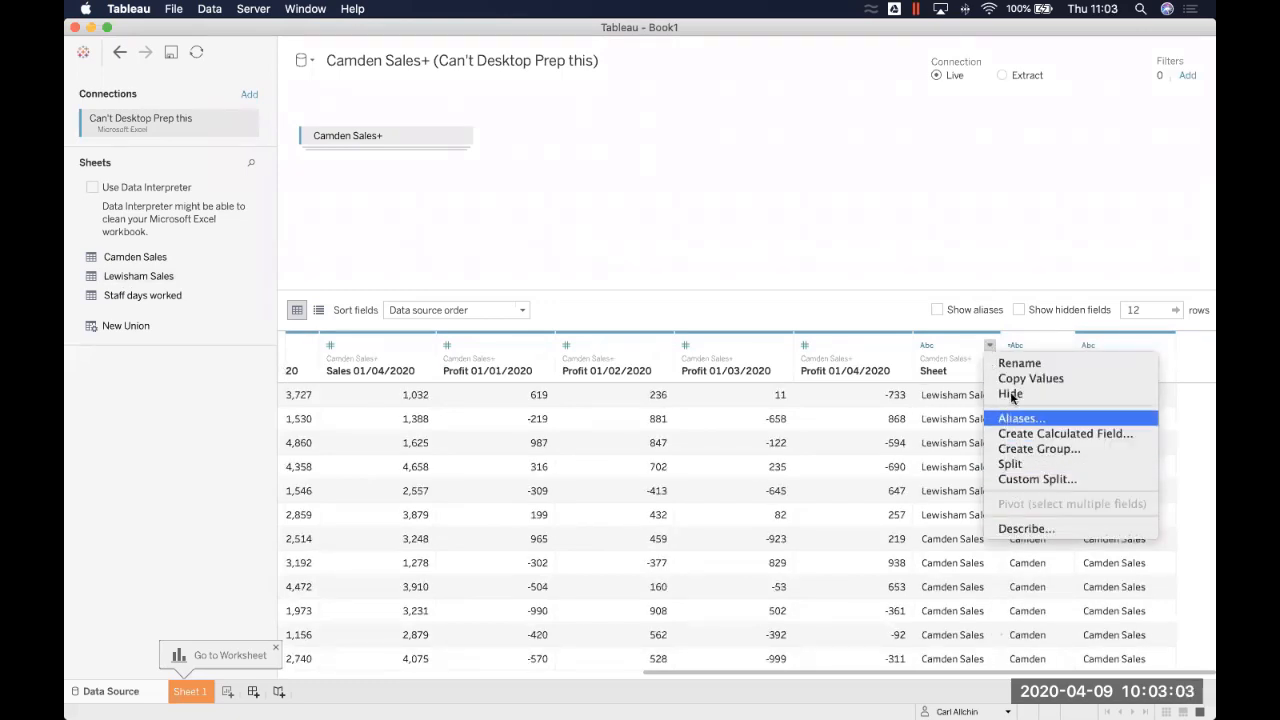
pyautogui.click(1013, 393)
pyautogui.click(1157, 345)
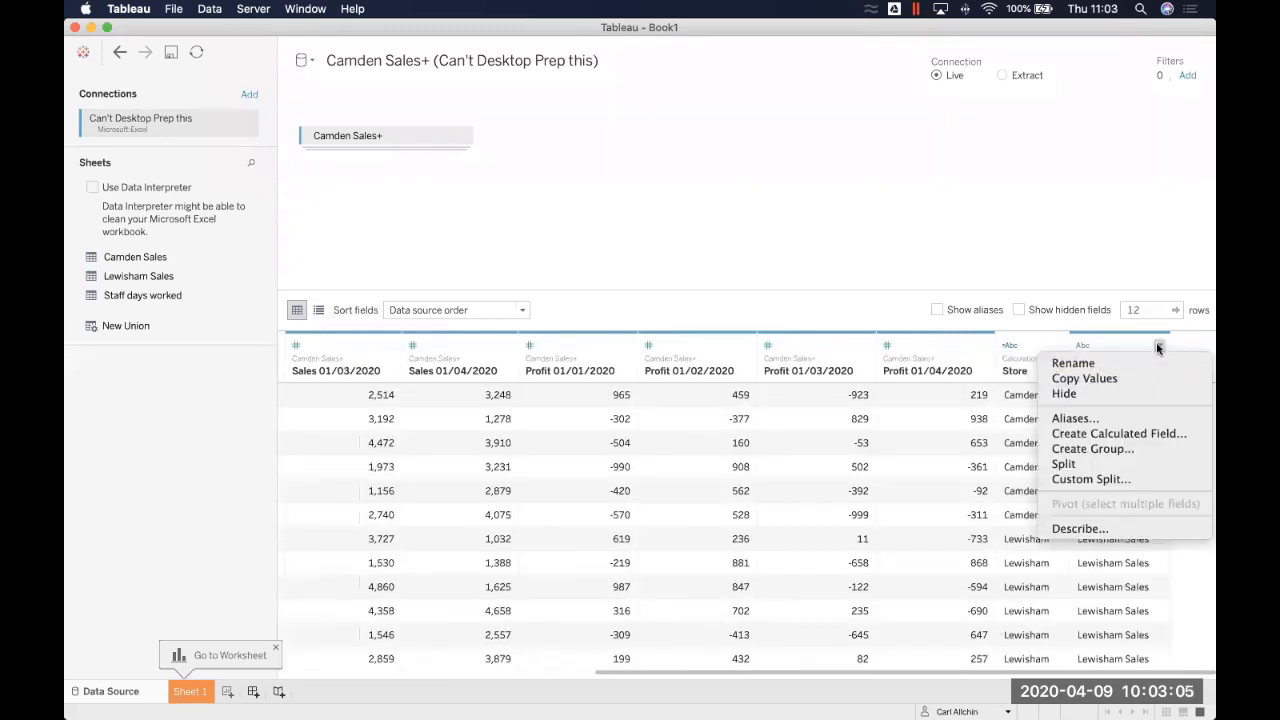
pyautogui.click(1132, 393)
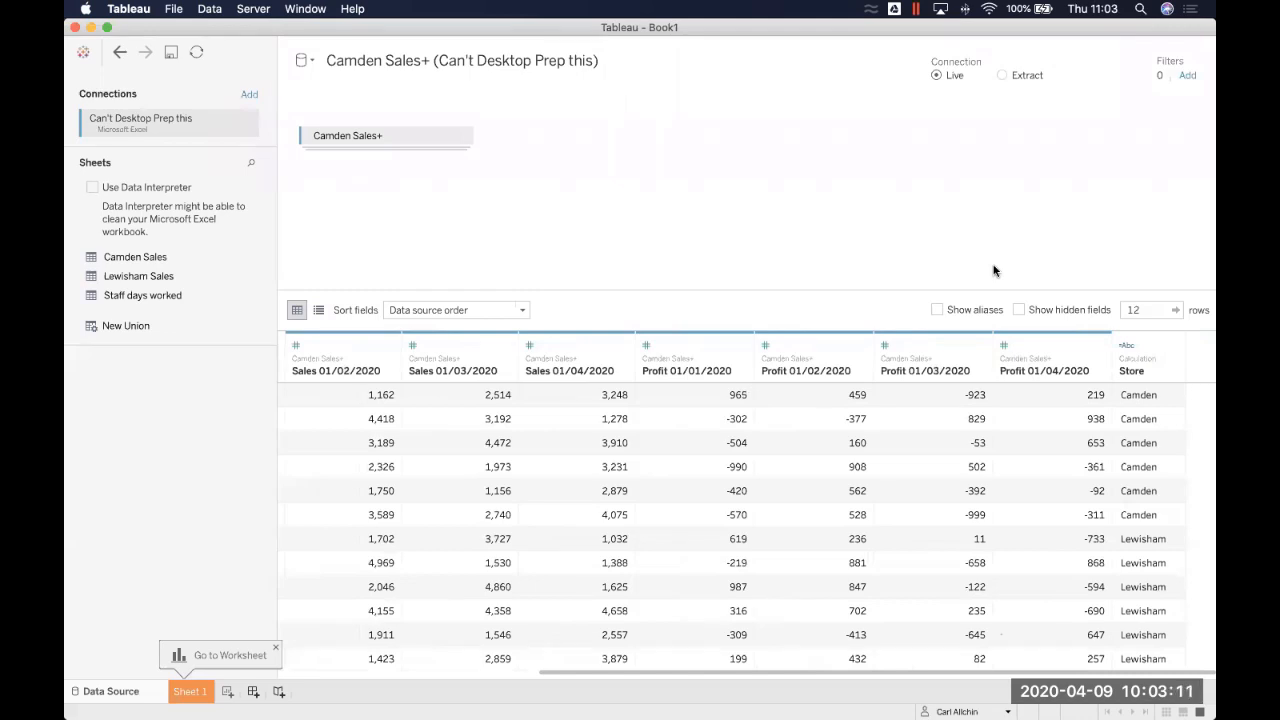
pyautogui.click(1018, 311)
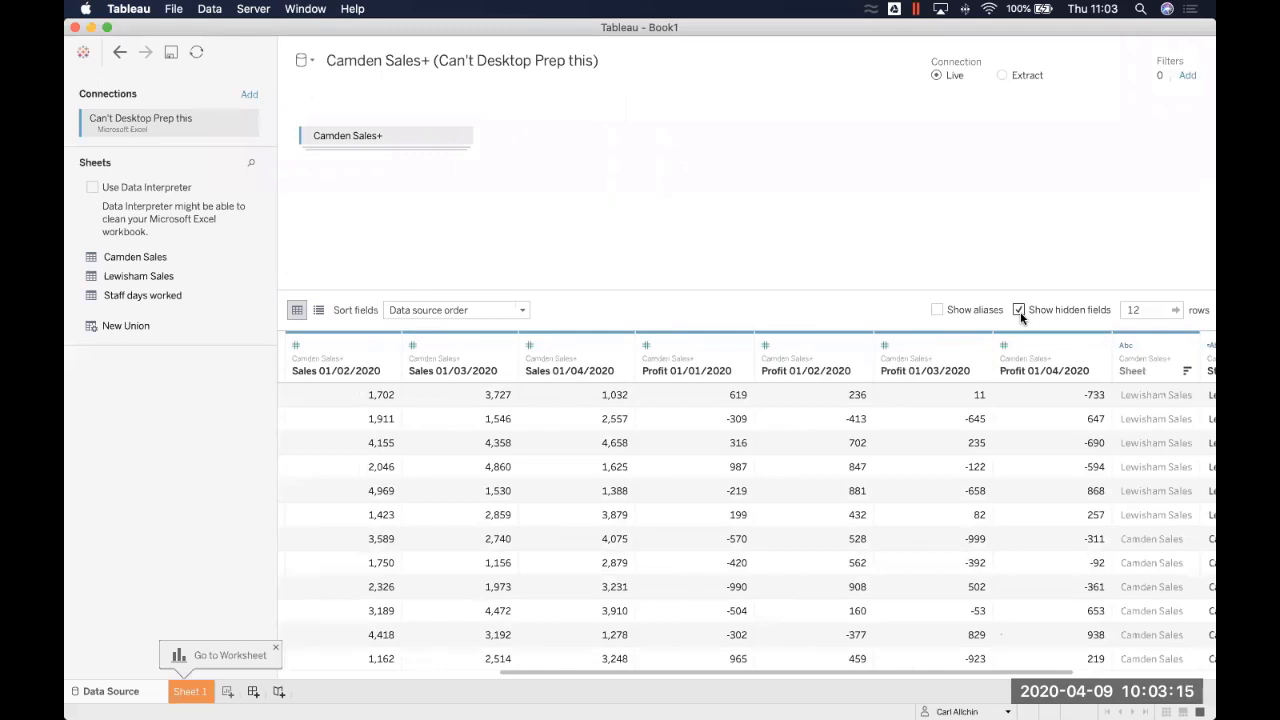
pyautogui.click(1019, 311)
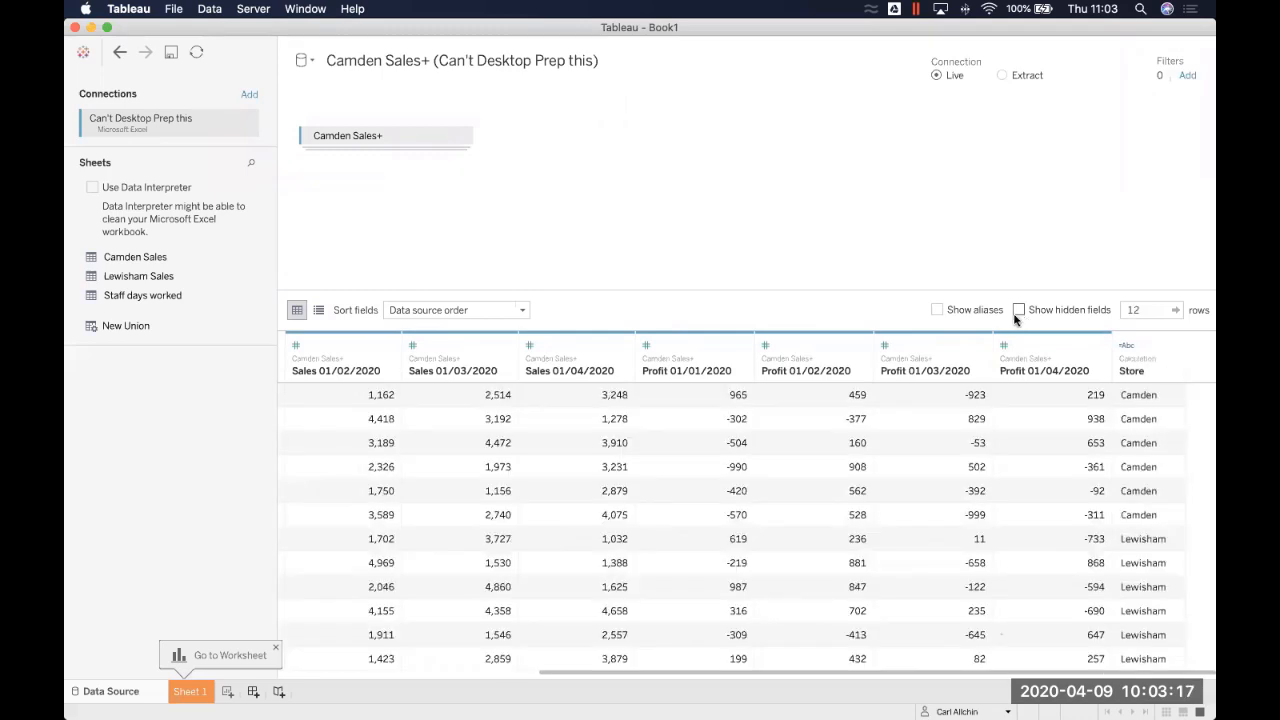
# Pivot the four monthly sales columns, Sales 01/01/2020 through Sales 01/04/2020, into rows.
pyautogui.hscroll(-5, 950, 562)
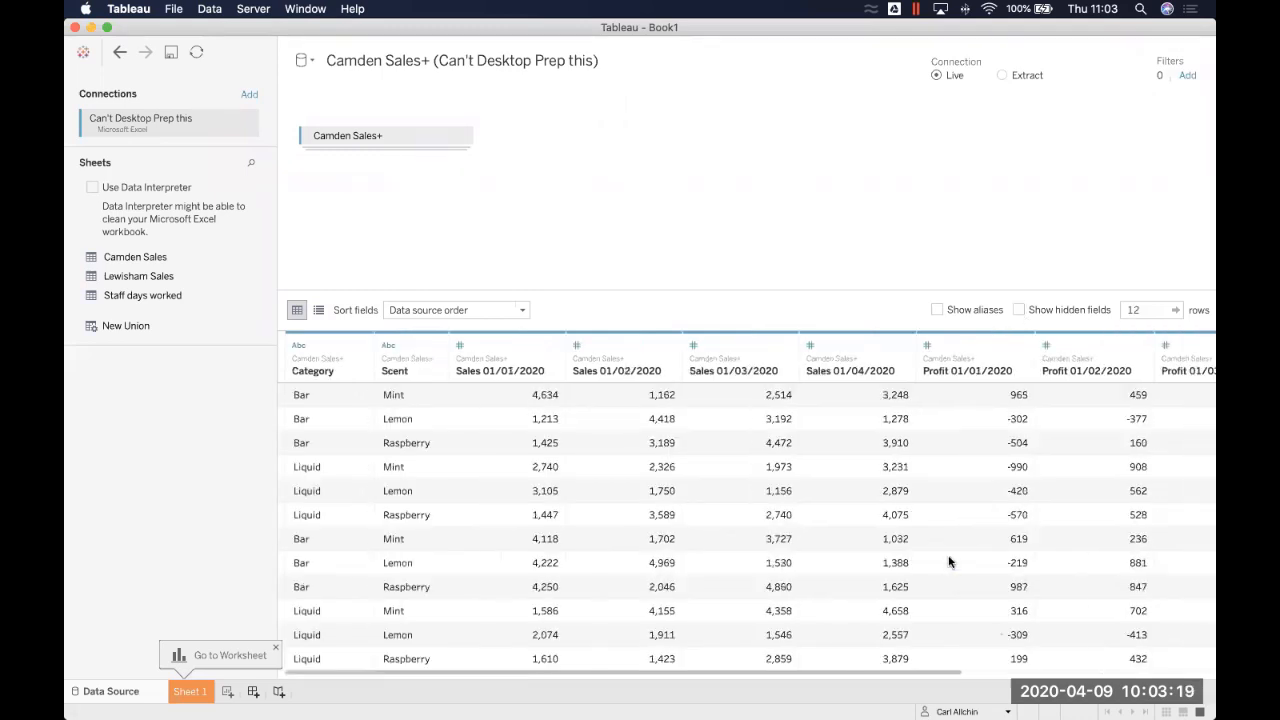
pyautogui.hscroll(5, 950, 562)
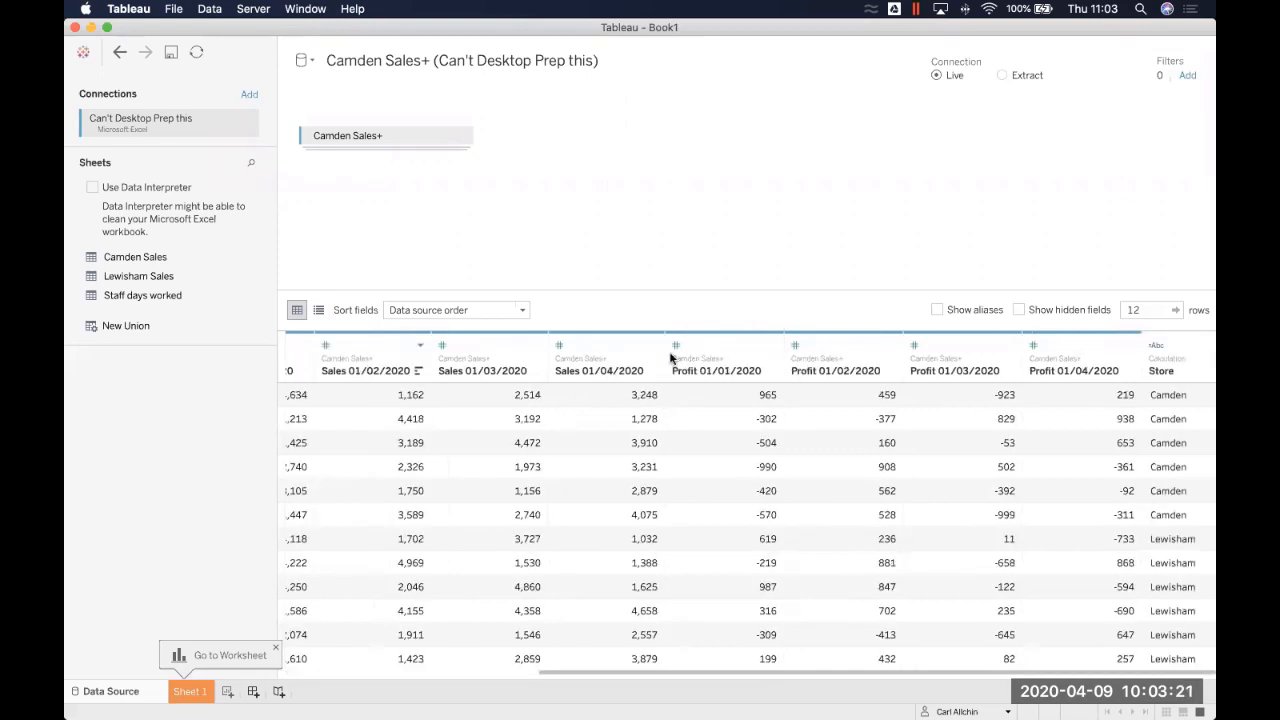
pyautogui.hscroll(-5, 571, 491)
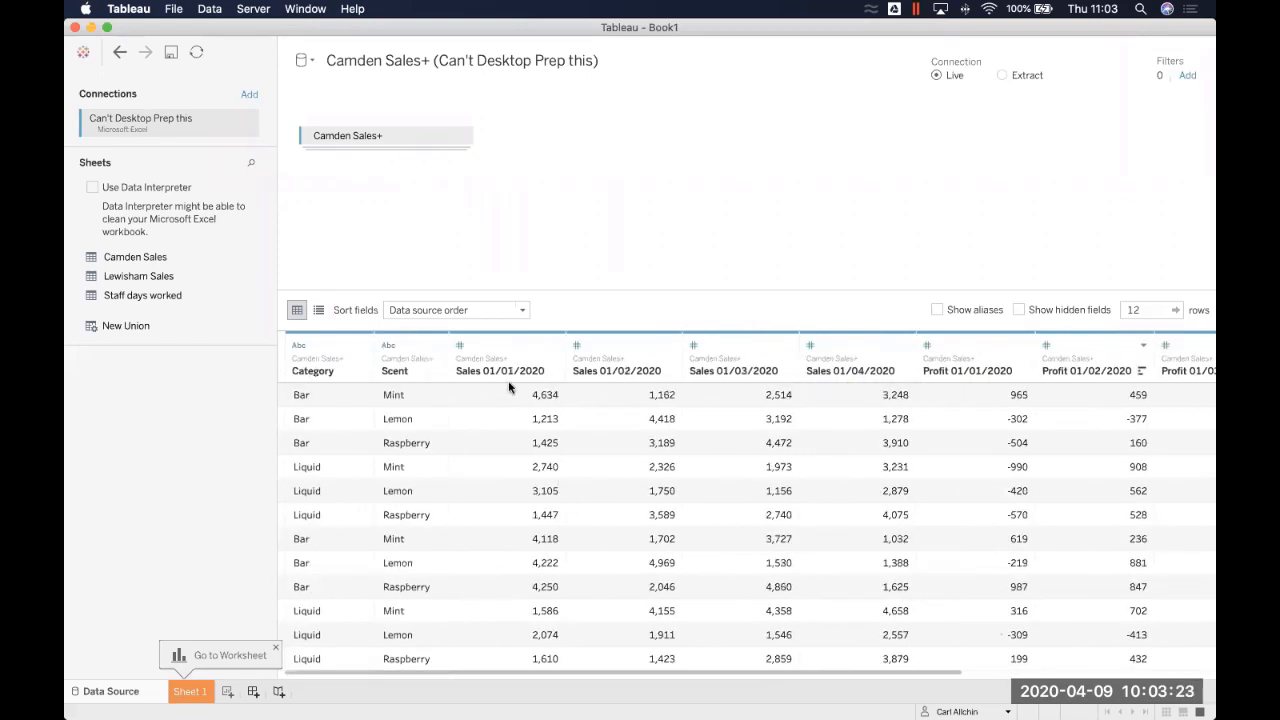
pyautogui.click(503, 348)
pyautogui.keyDown('shift'); pyautogui.click(839, 345); pyautogui.keyUp('shift')
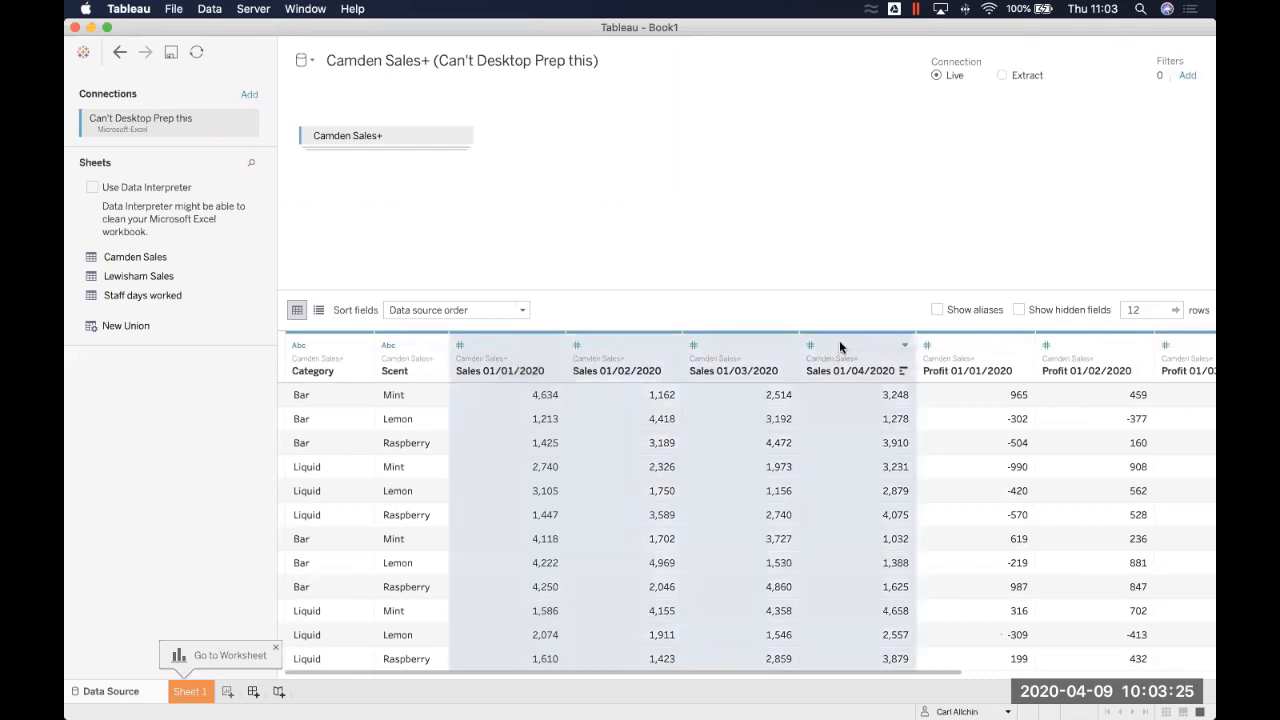
pyautogui.click(903, 345)
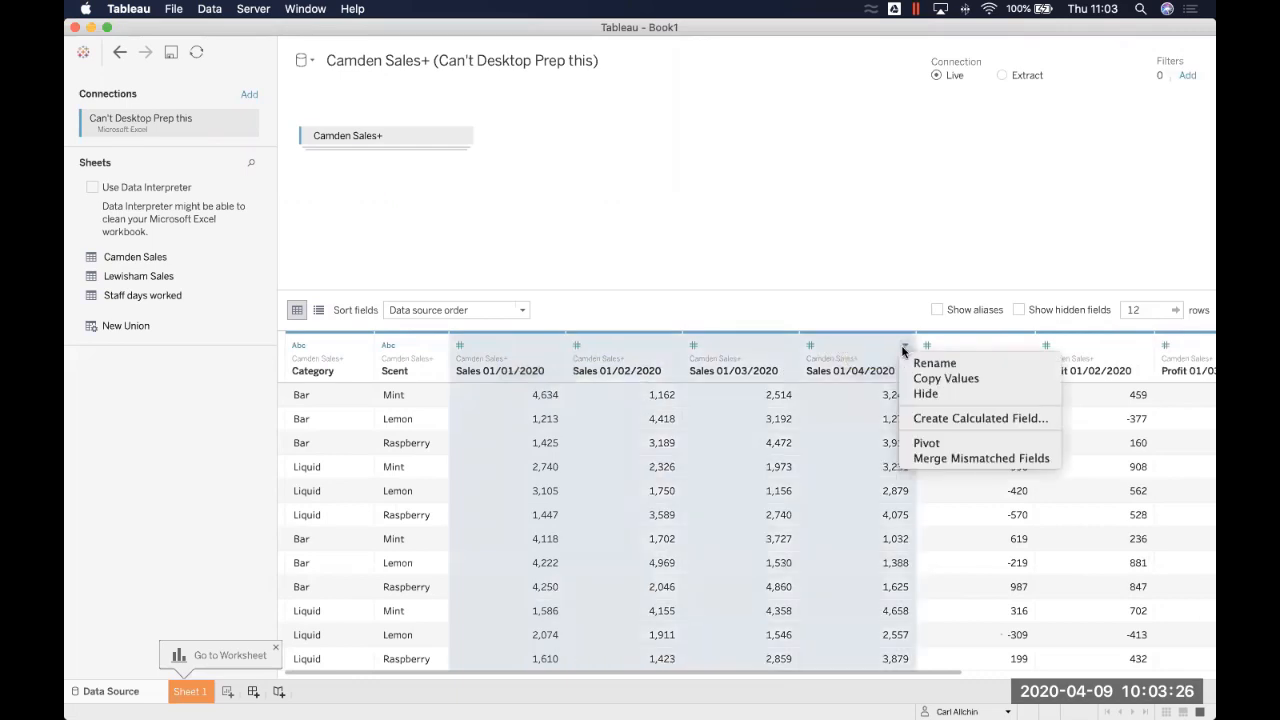
pyautogui.click(924, 444)
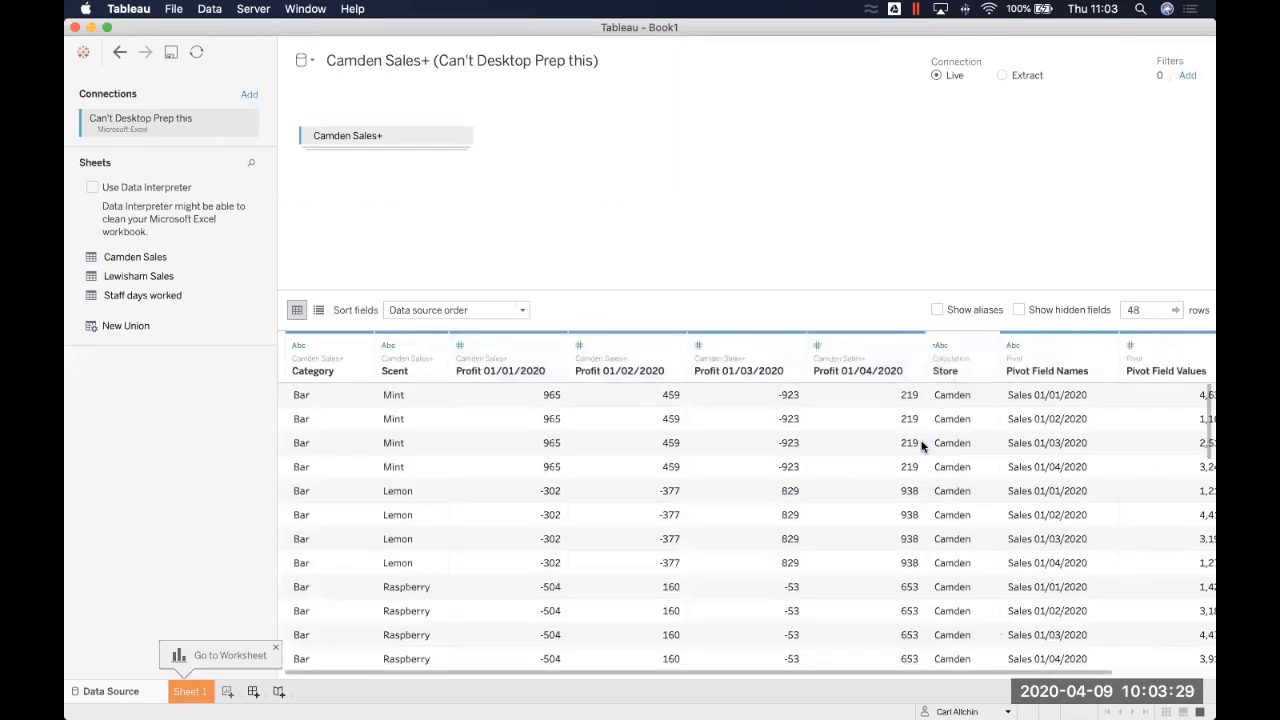
# Rename the Pivot Field Values column to "Sales".
pyautogui.hscroll(2, 922, 446)
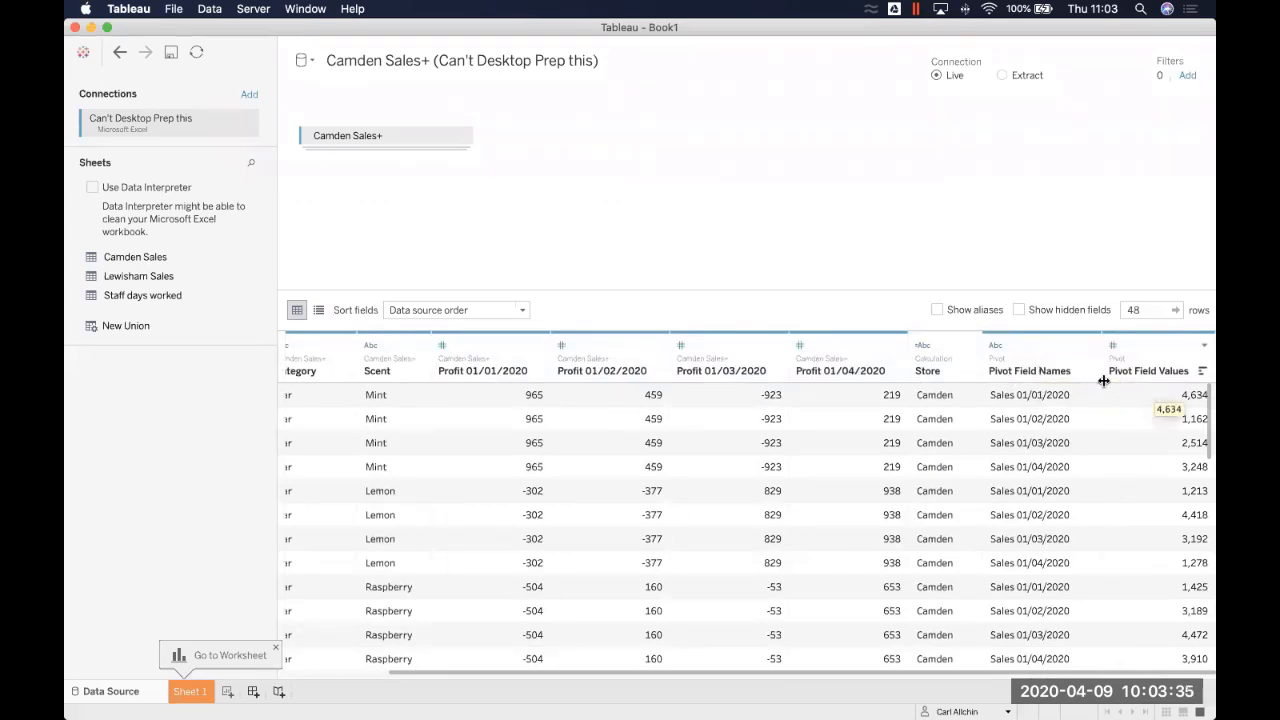
pyautogui.click(1155, 370)
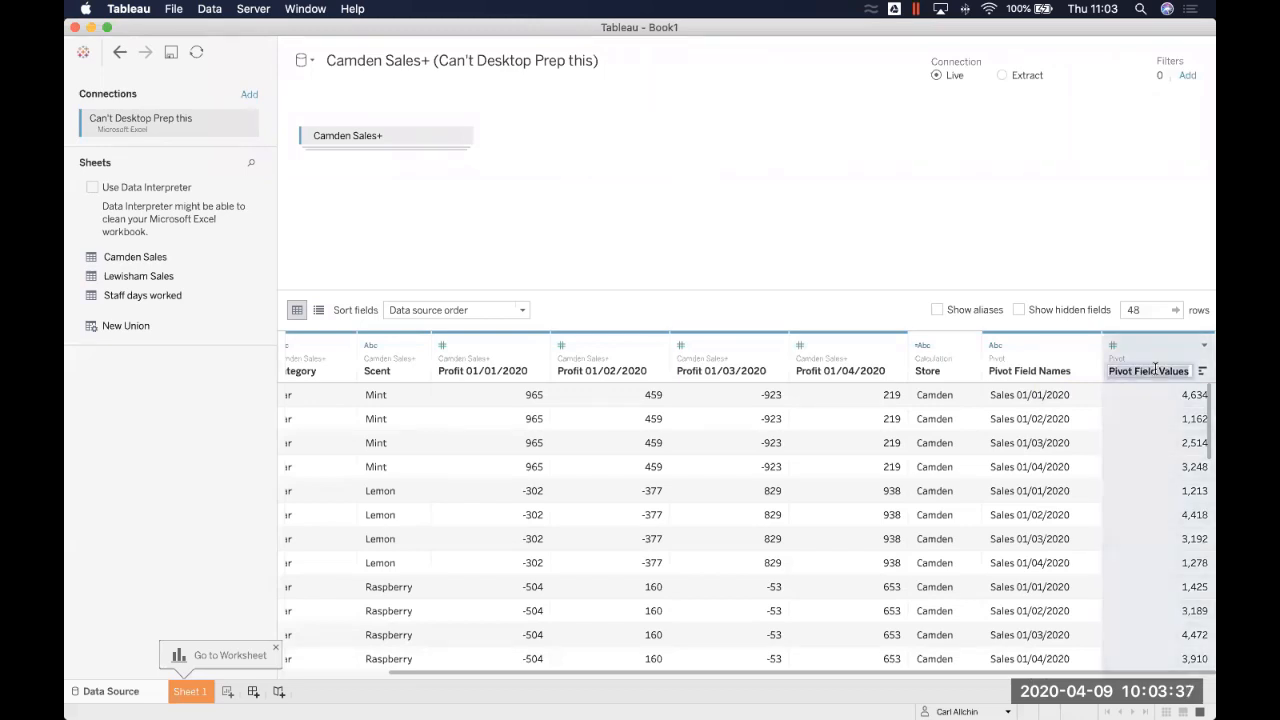
pyautogui.click(1152, 371)
pyautogui.write('Sales')
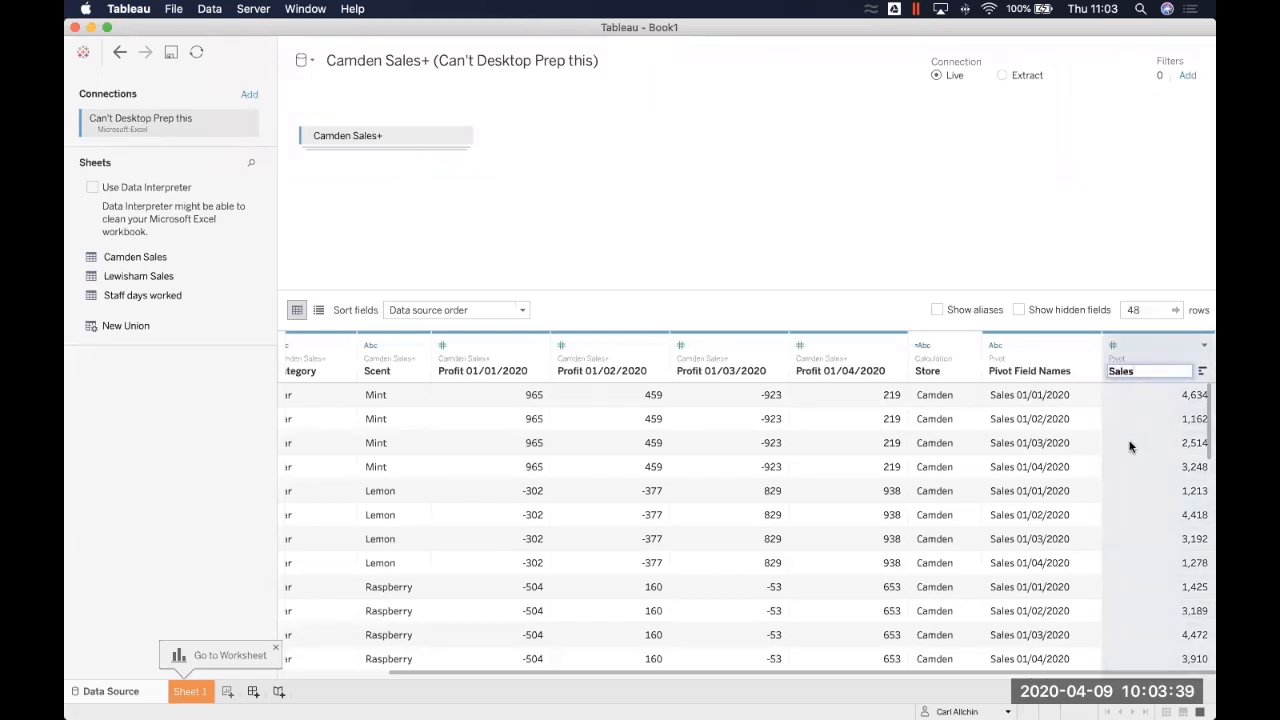
pyautogui.press('Return')
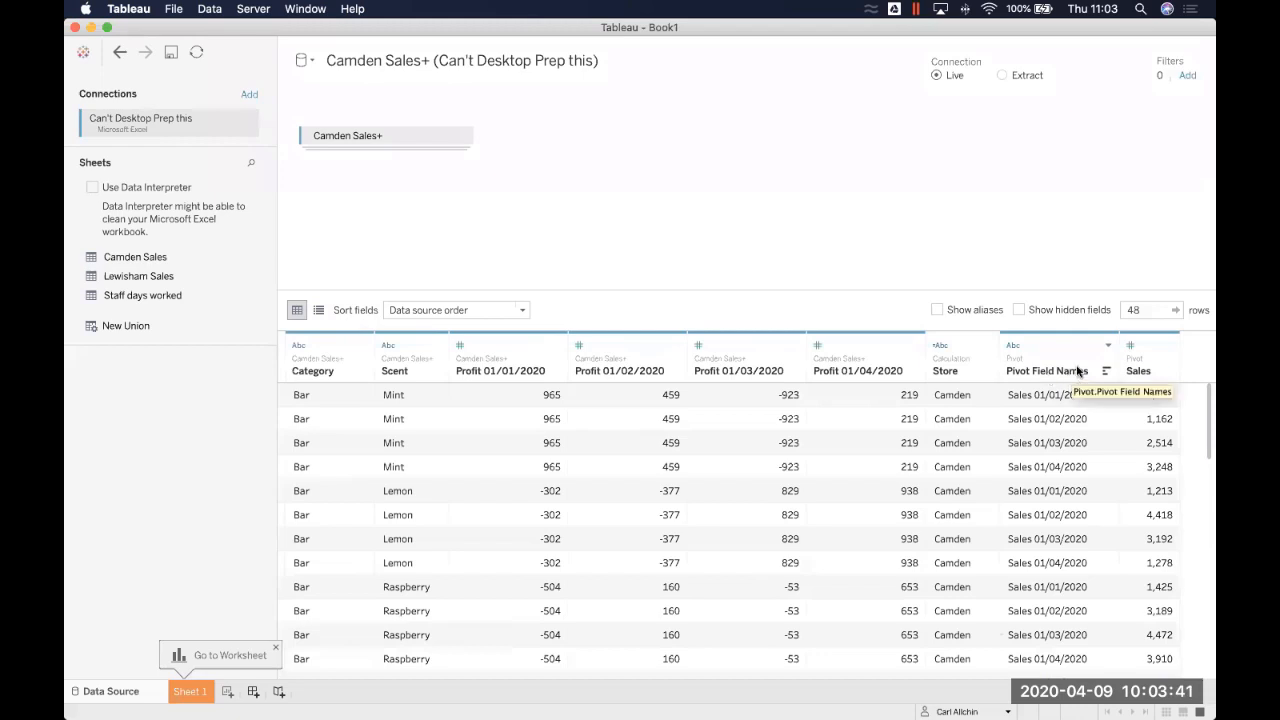
# Apply a custom split to Pivot Field Names with a space as separator, splitting off the first 1 column.
pyautogui.click(1108, 346)
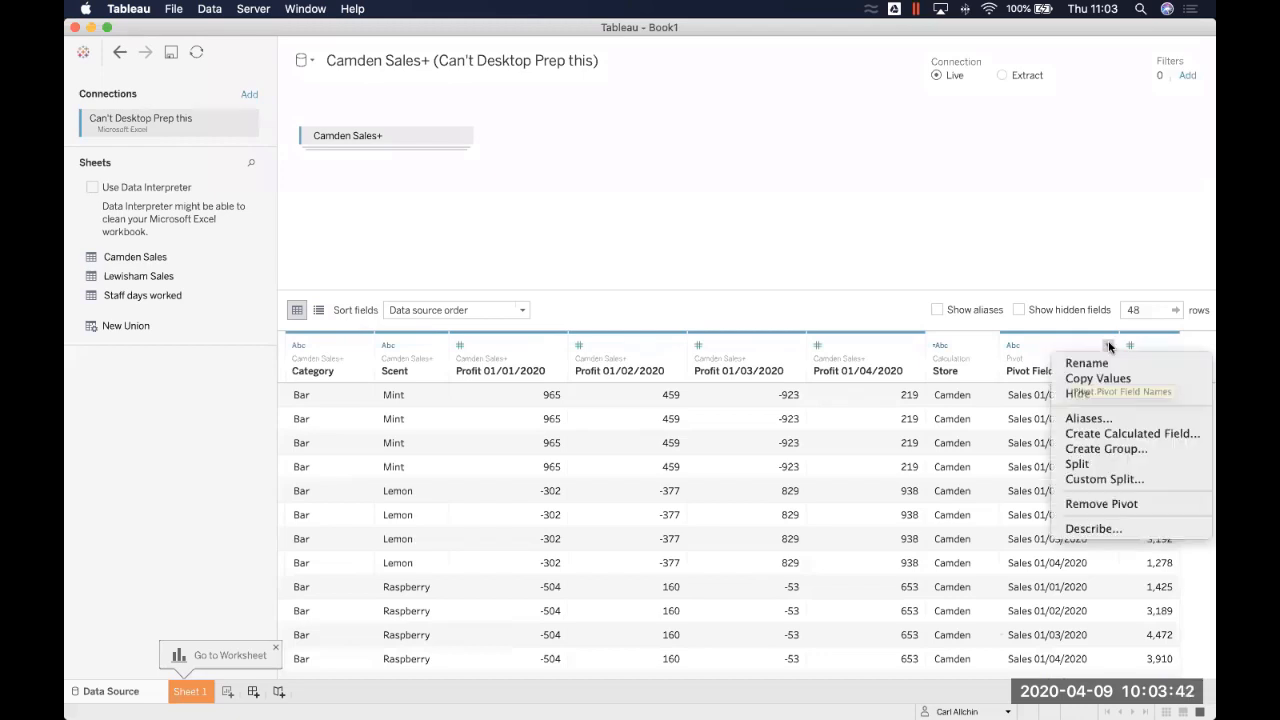
pyautogui.click(1105, 479)
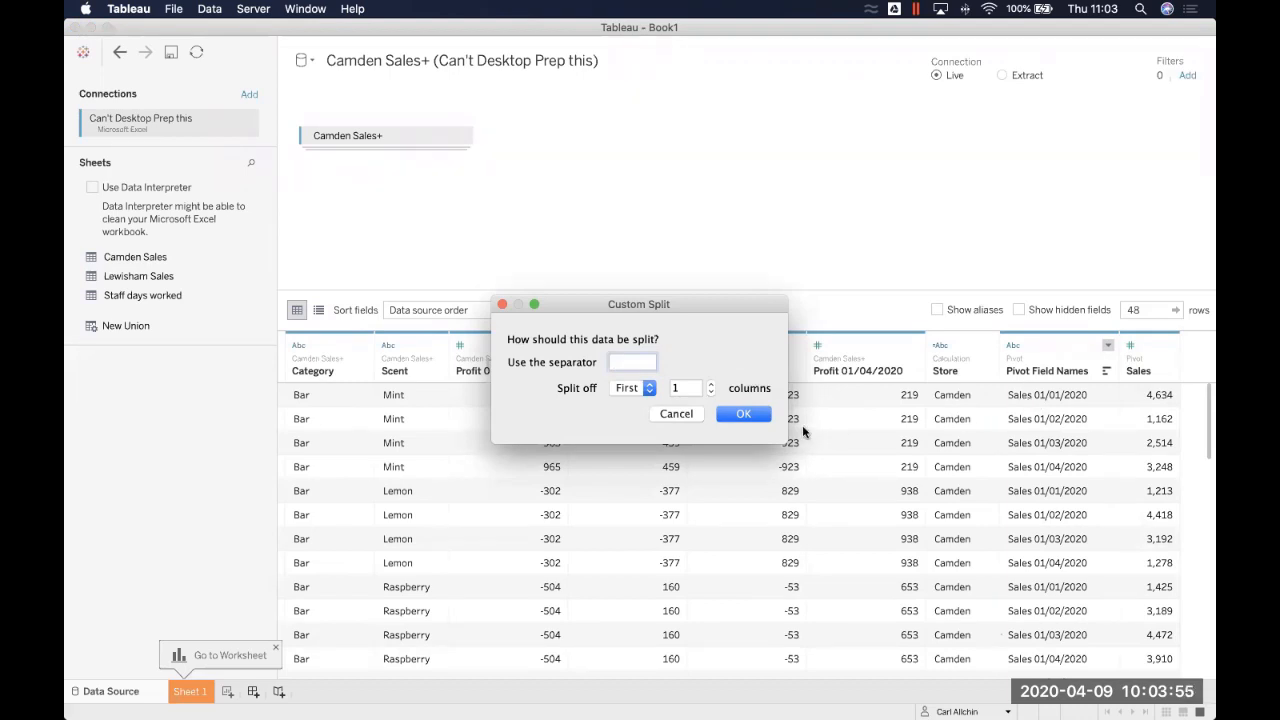
pyautogui.click(751, 415)
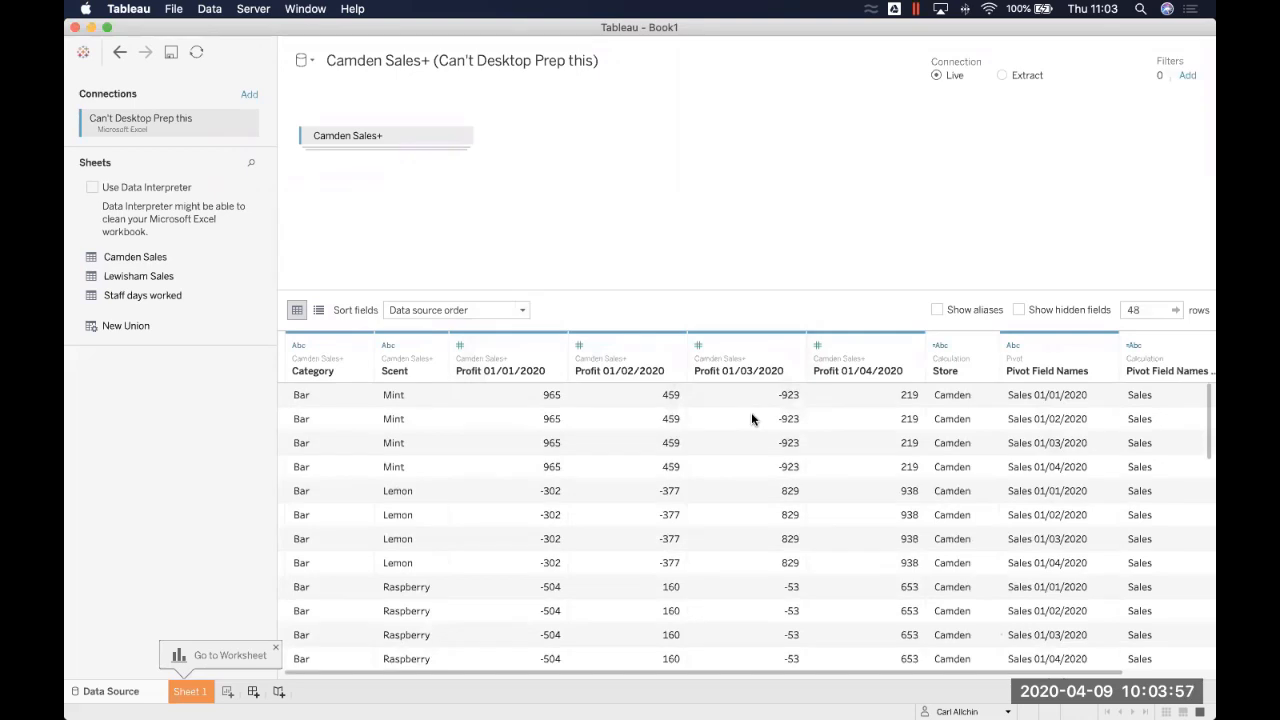
# Rename the column split from Pivot Field Names to "Measure" and hide the original Pivot Field Names field.
pyautogui.scroll(-5, 1163, 482)
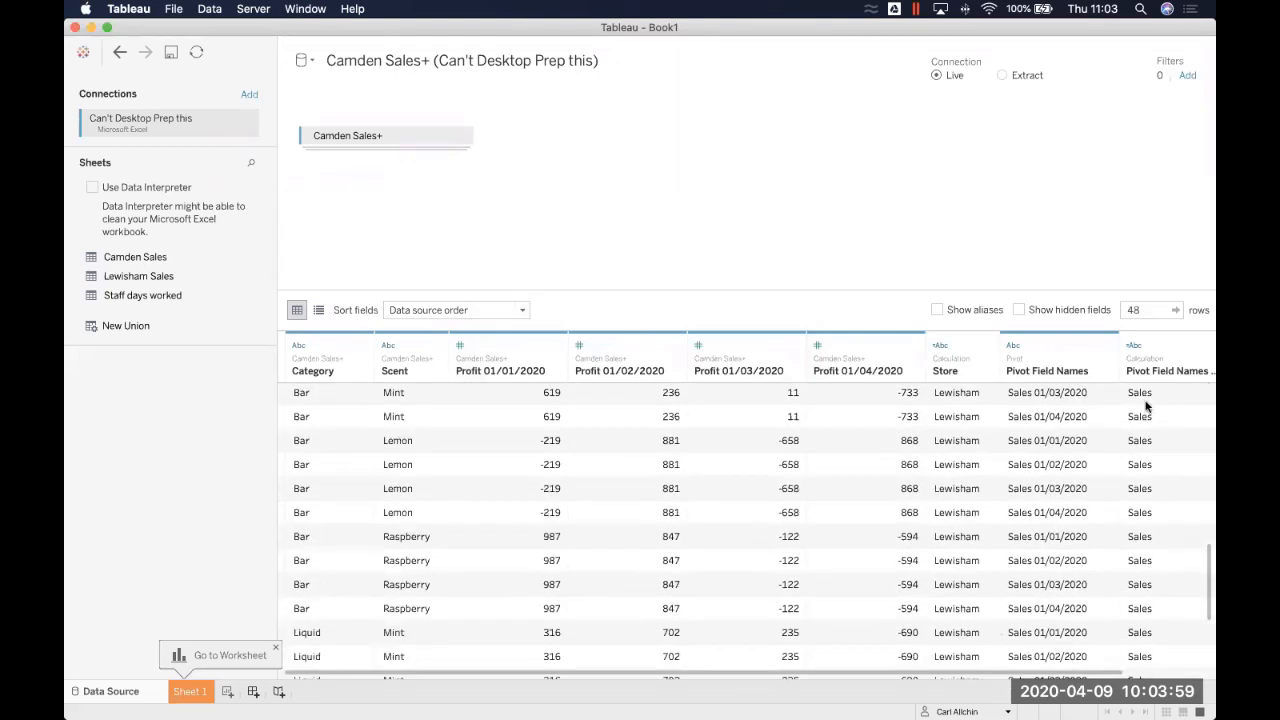
pyautogui.click(1155, 372)
pyautogui.write('Measure')
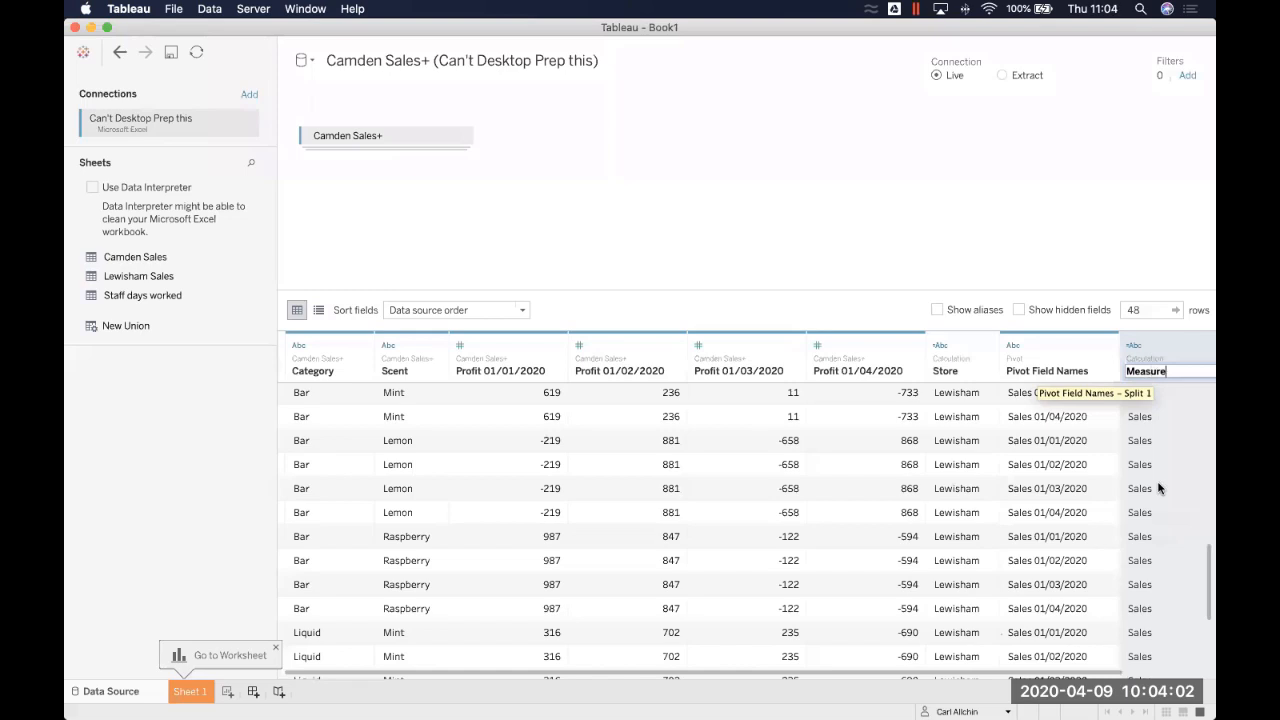
pyautogui.press('Return')
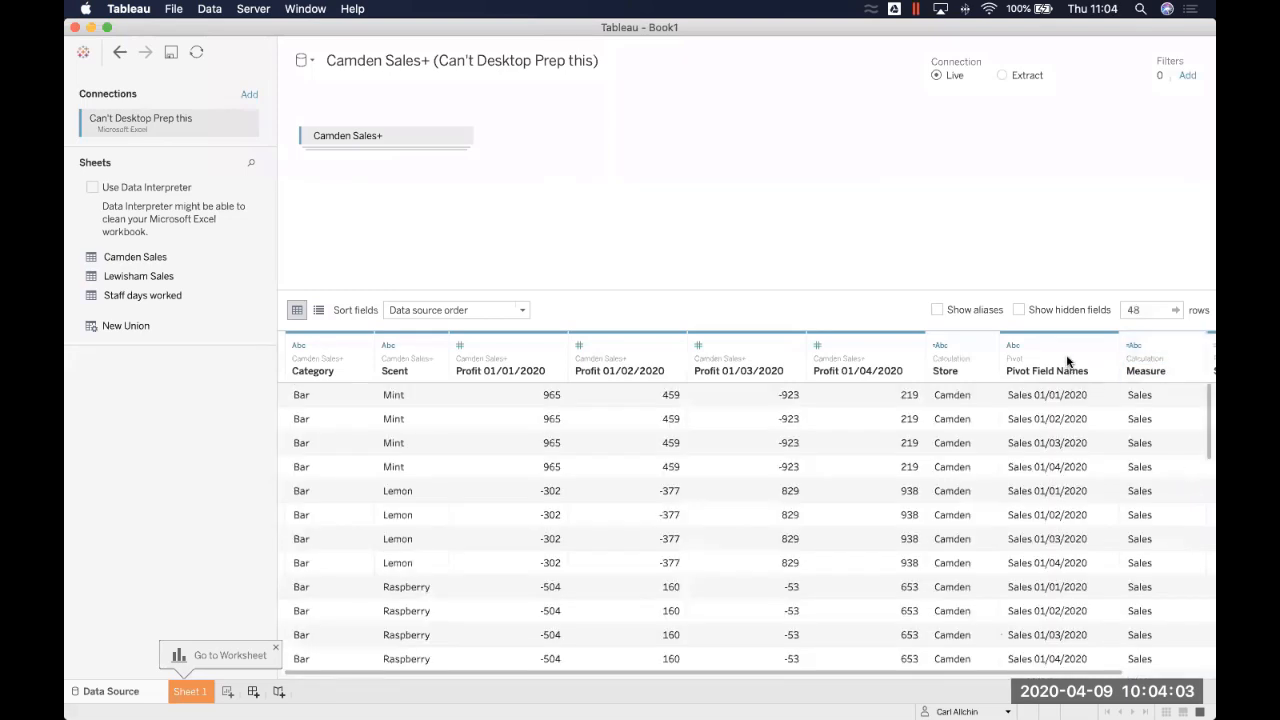
pyautogui.click(1108, 346)
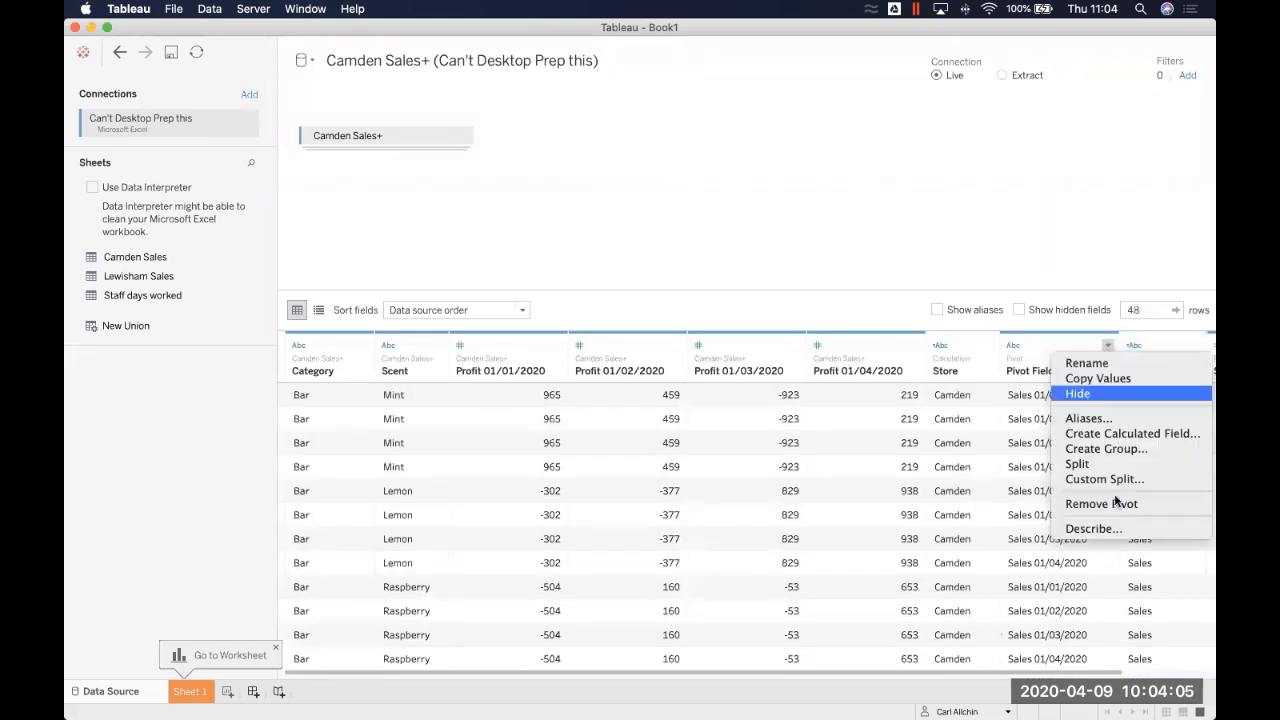
pyautogui.click(1097, 397)
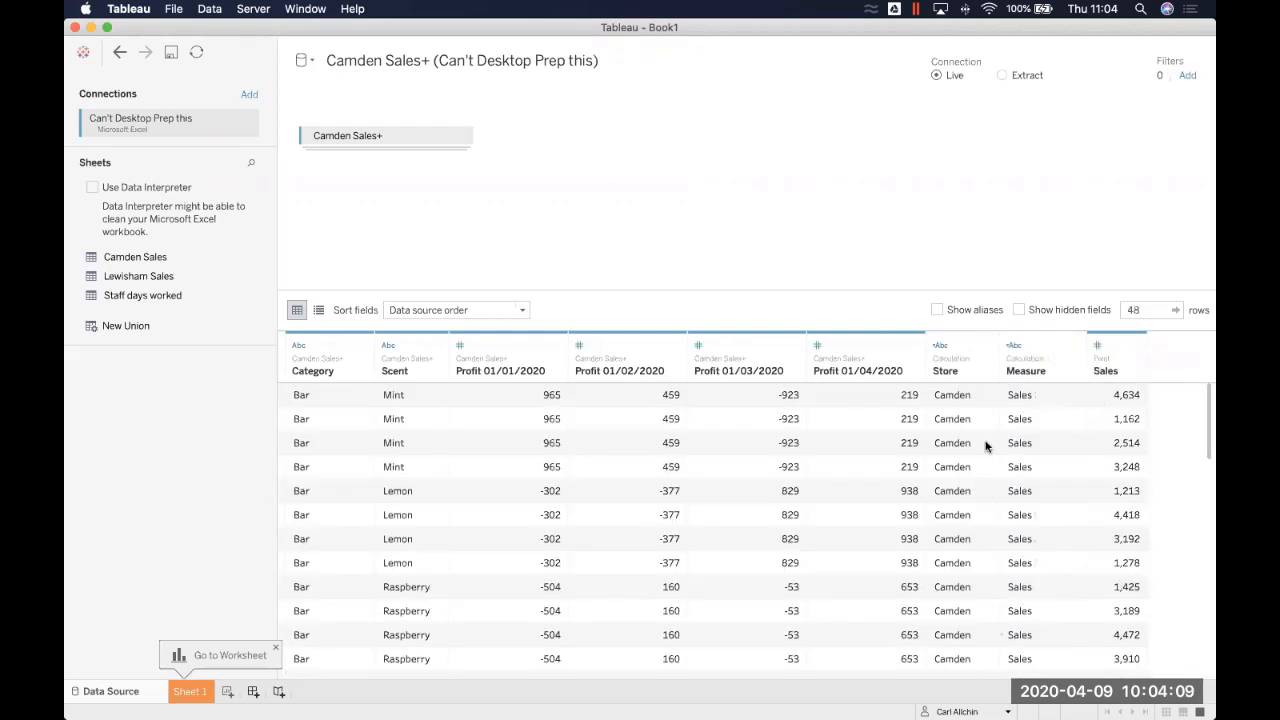
# Try adding the four monthly Profit columns to the existing pivot, review the resulting rows, and undo the addition.
pyautogui.click(503, 349)
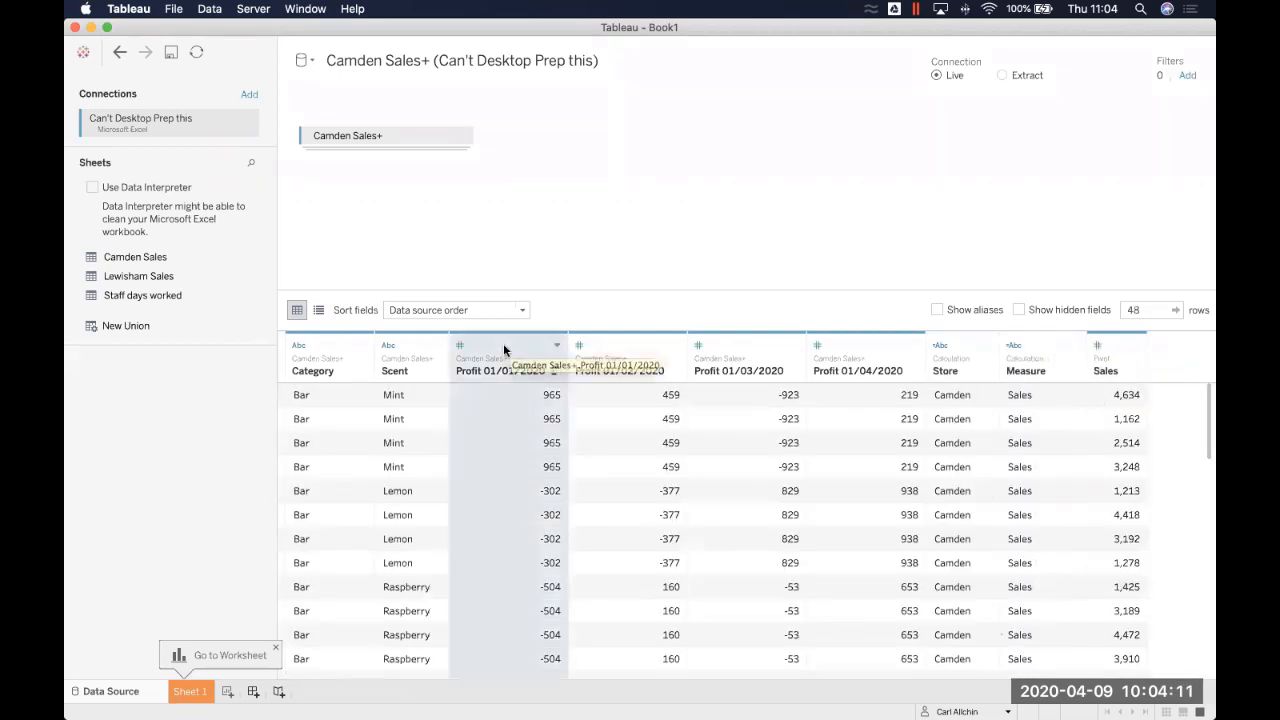
pyautogui.keyDown('shift'); pyautogui.click(890, 352); pyautogui.keyUp('shift')
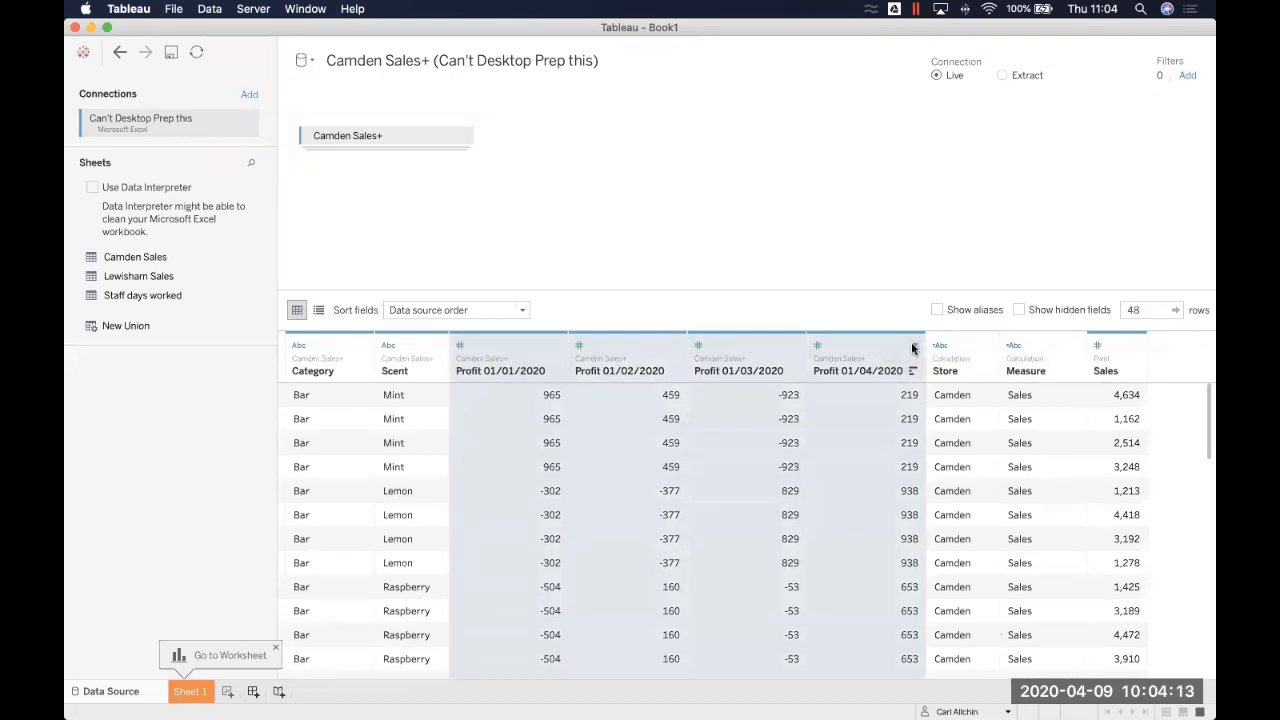
pyautogui.click(911, 346)
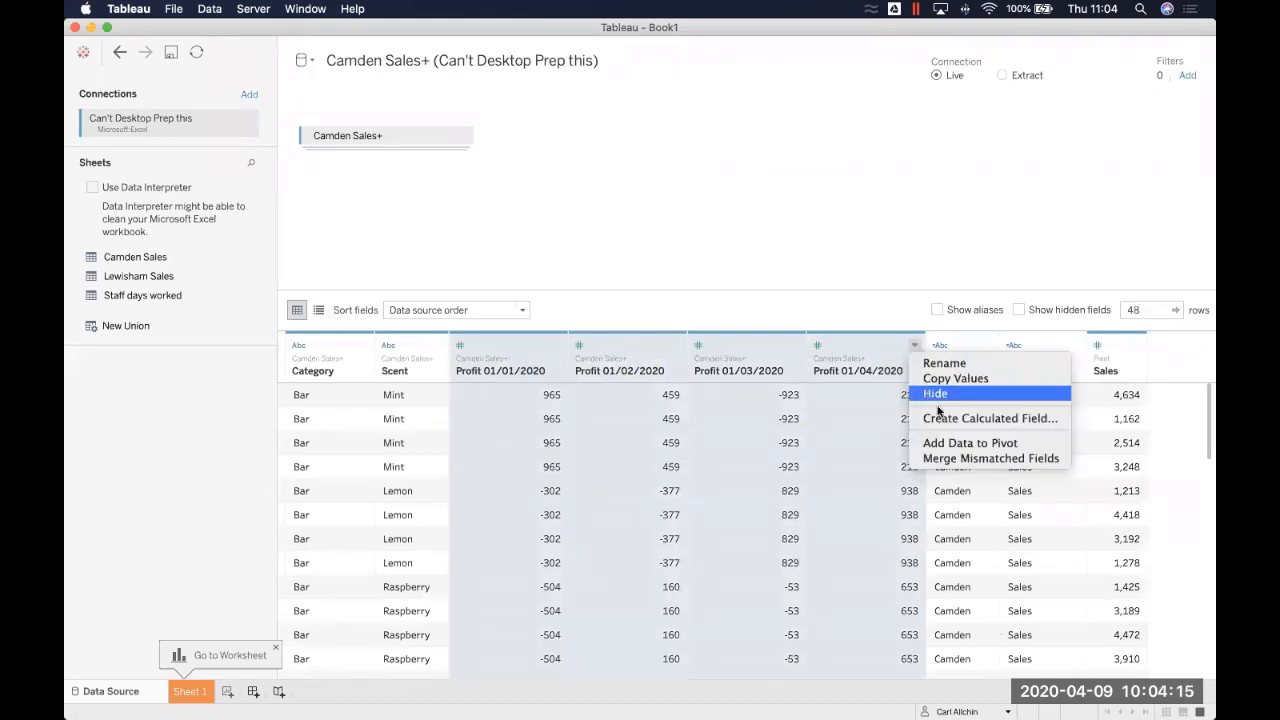
pyautogui.click(962, 445)
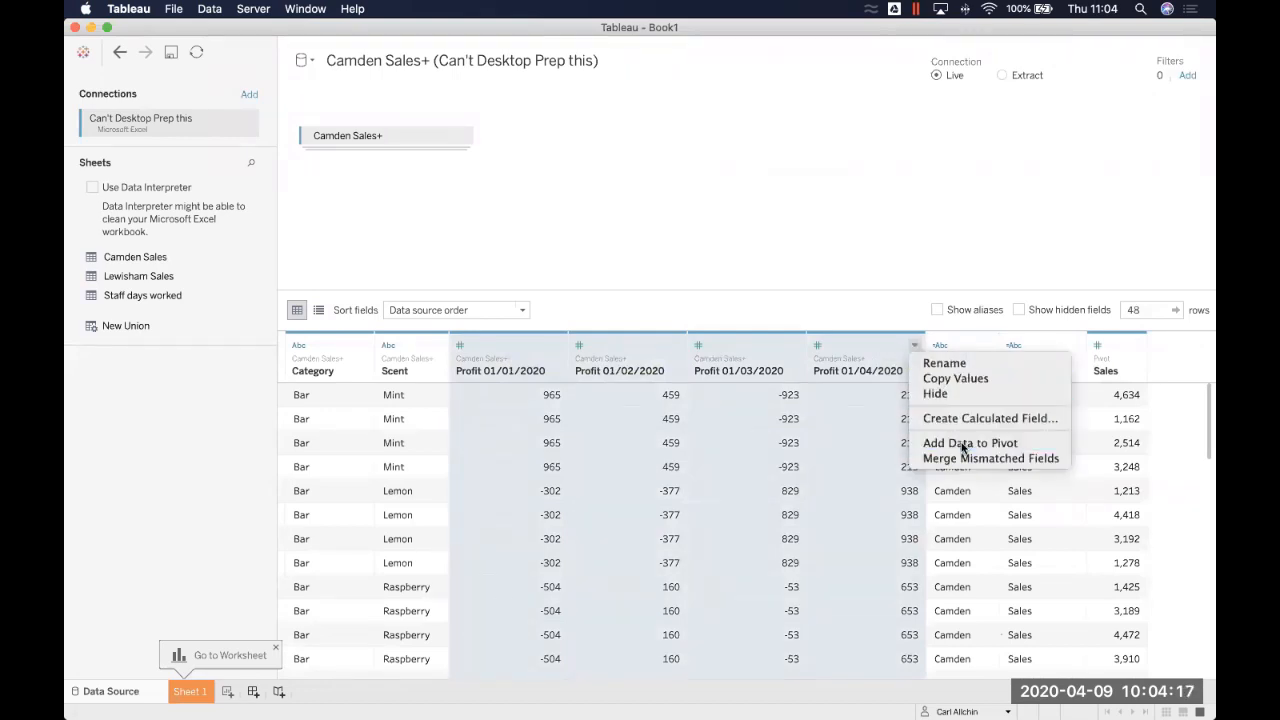
pyautogui.scroll(-15, 481, 470)
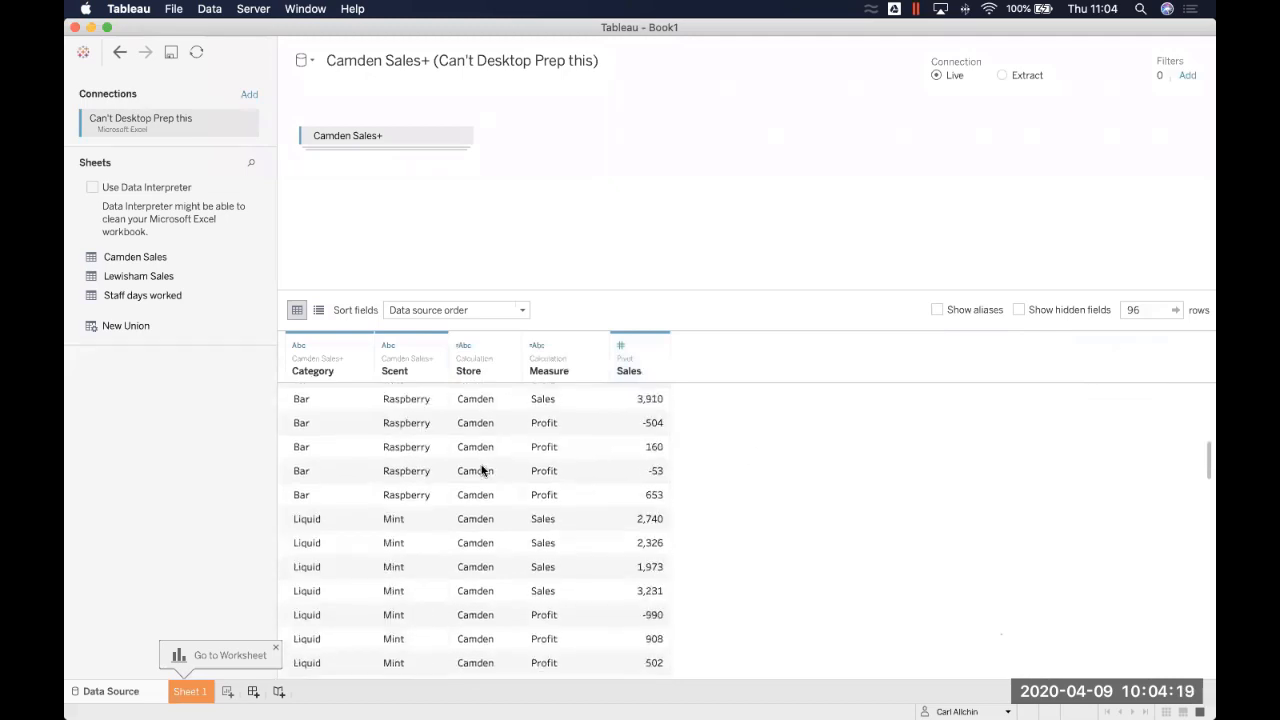
pyautogui.scroll(-10, 481, 468)
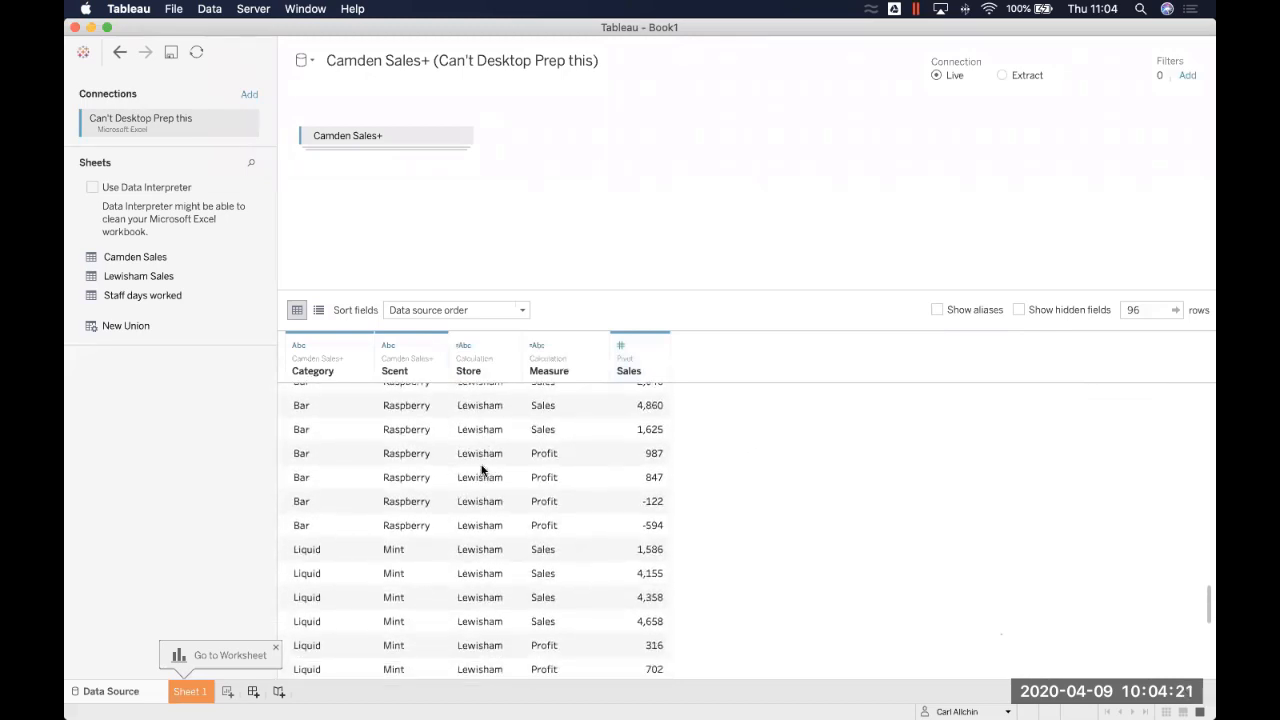
pyautogui.scroll(10, 481, 468)
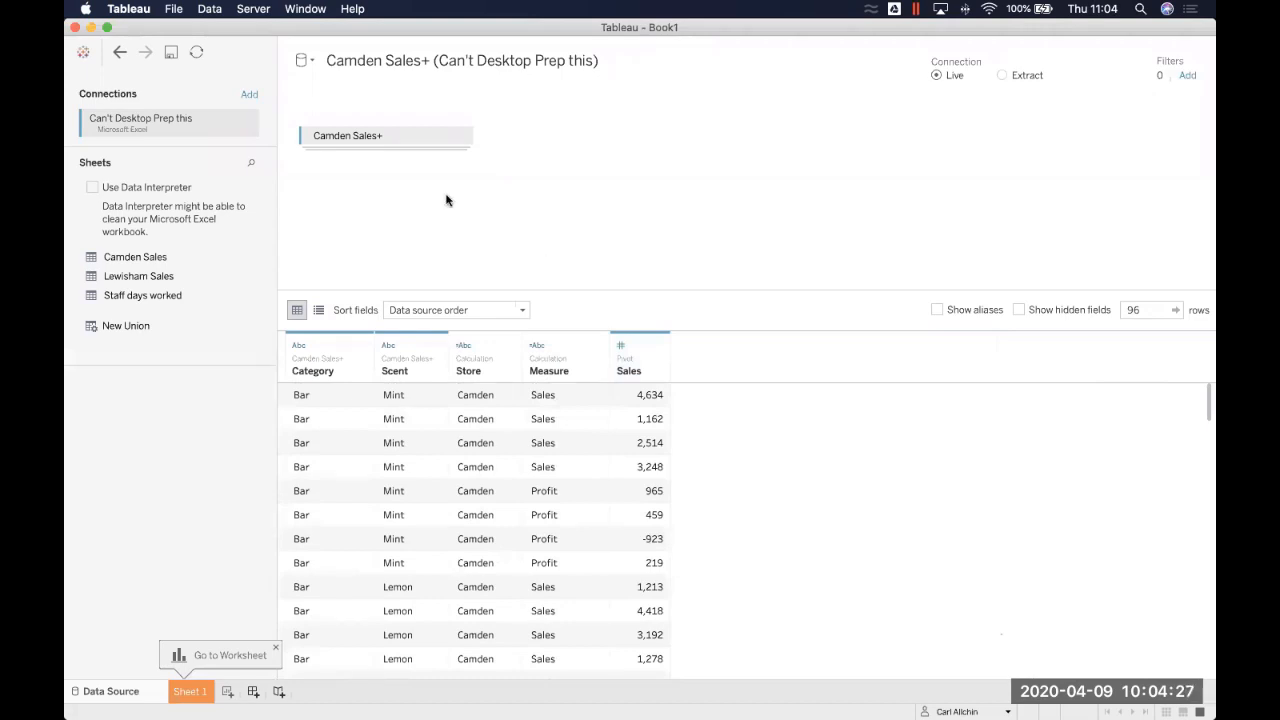
pyautogui.press('super+z')
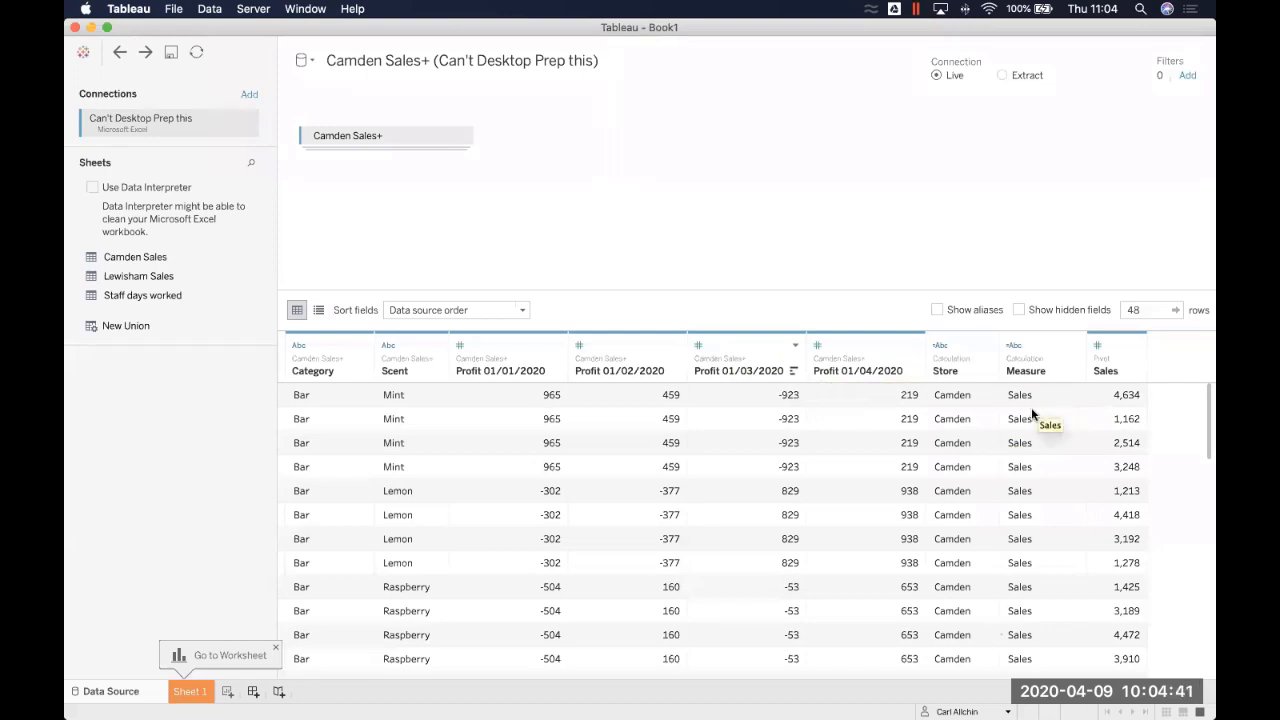
# Add the columns Profit 01/01/2020 through Profit 01/04/2020 to the existing pivot.
pyautogui.click(508, 345)
pyautogui.keyDown('shift'); pyautogui.click(878, 345); pyautogui.keyUp('shift')
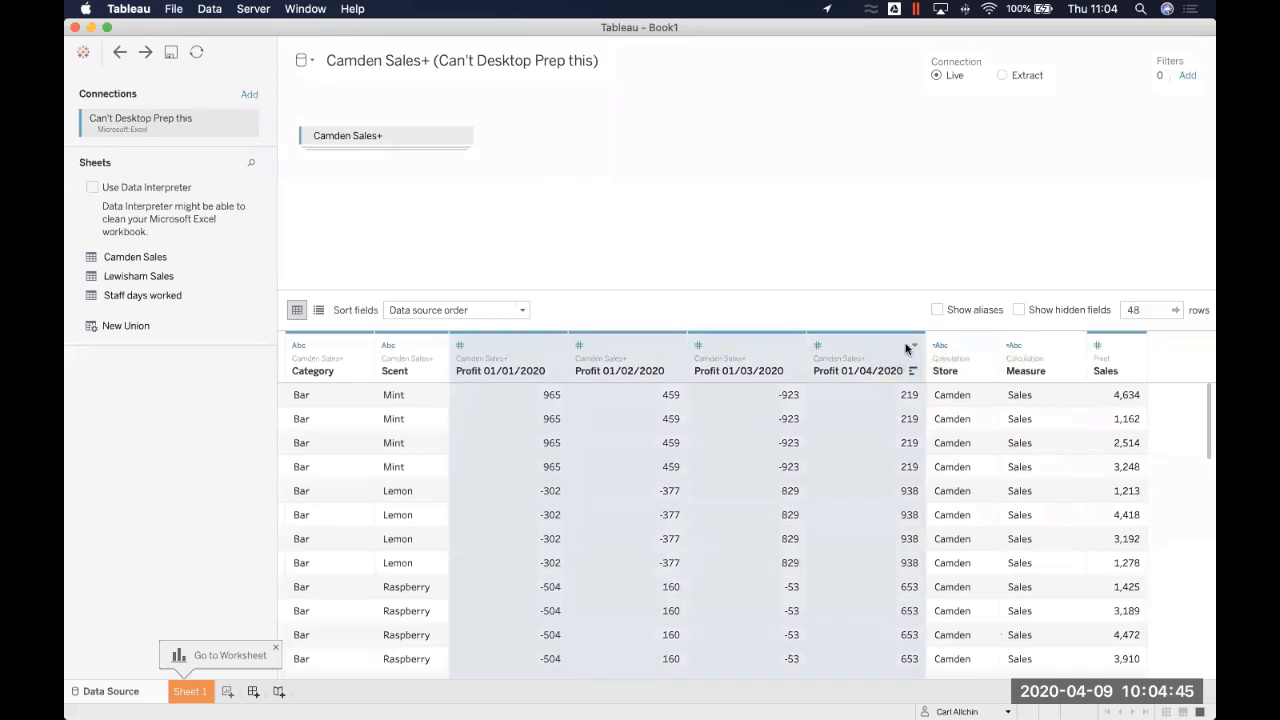
pyautogui.click(911, 345)
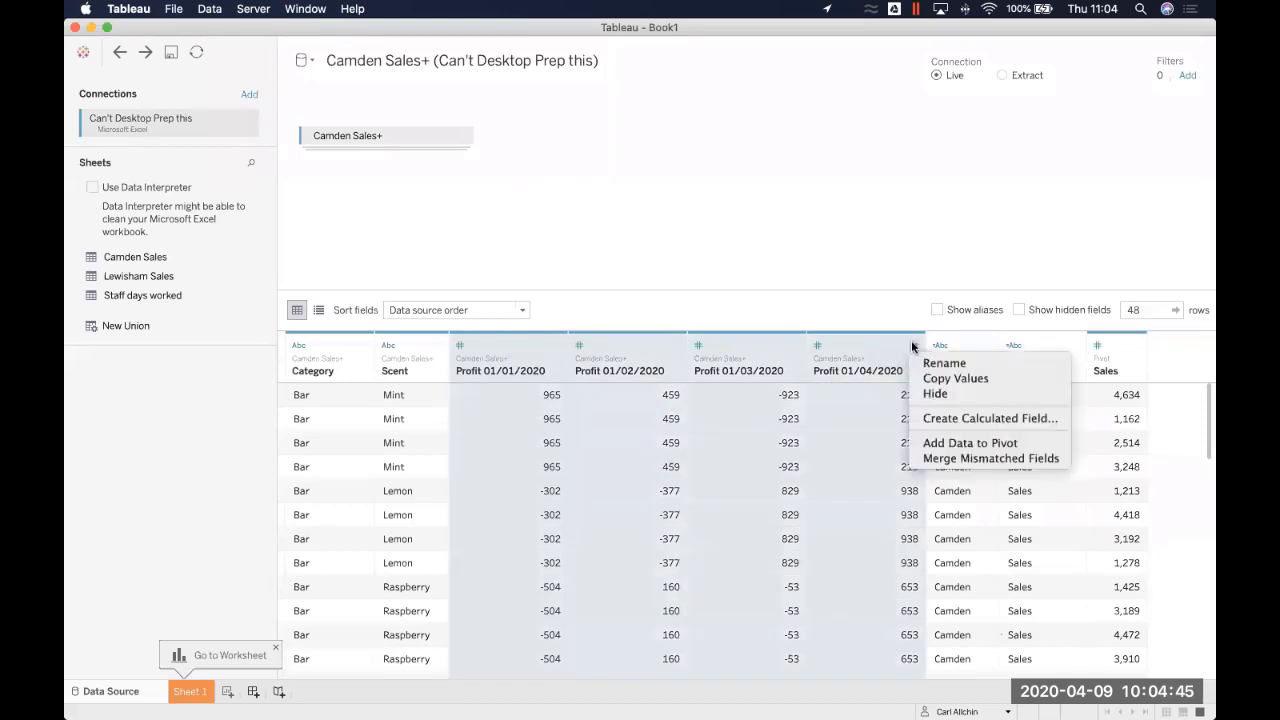
pyautogui.click(938, 443)
pyautogui.scroll(-10, 560, 450)
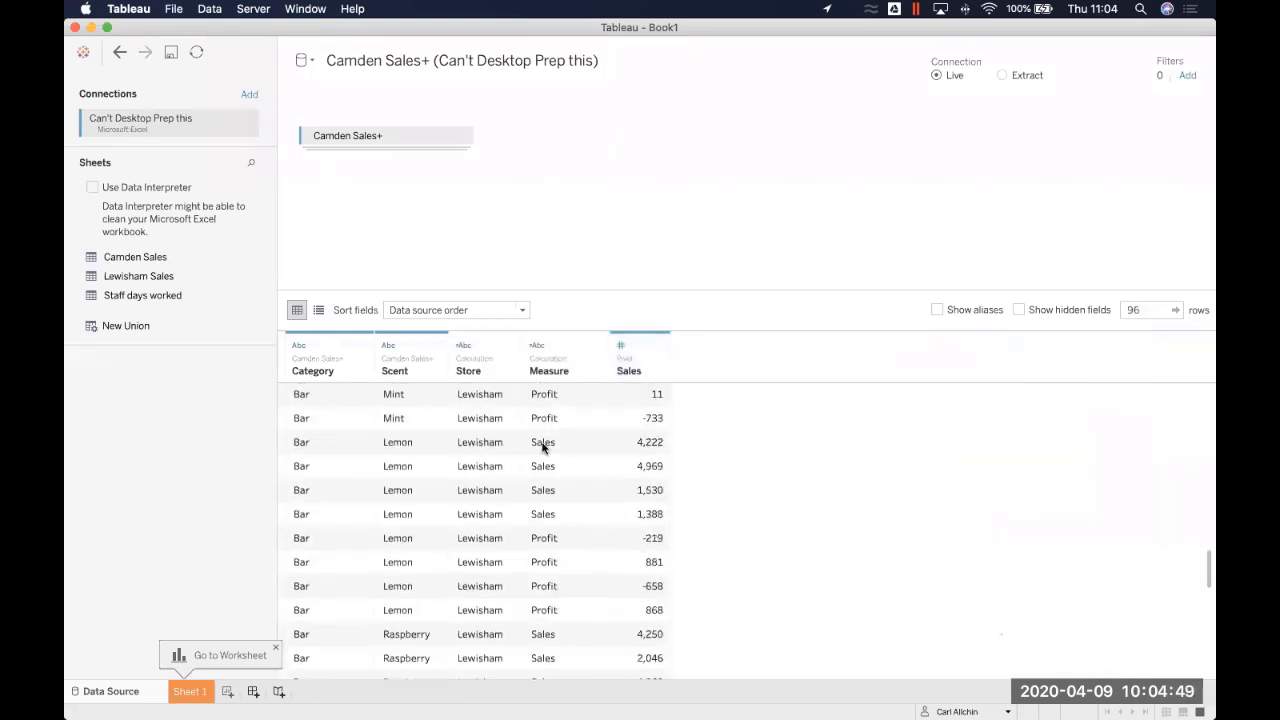
pyautogui.scroll(-2, 557, 500)
# Select the Measure and Sales columns together and check which field operations are offered for them, without applying any.
pyautogui.click(570, 355)
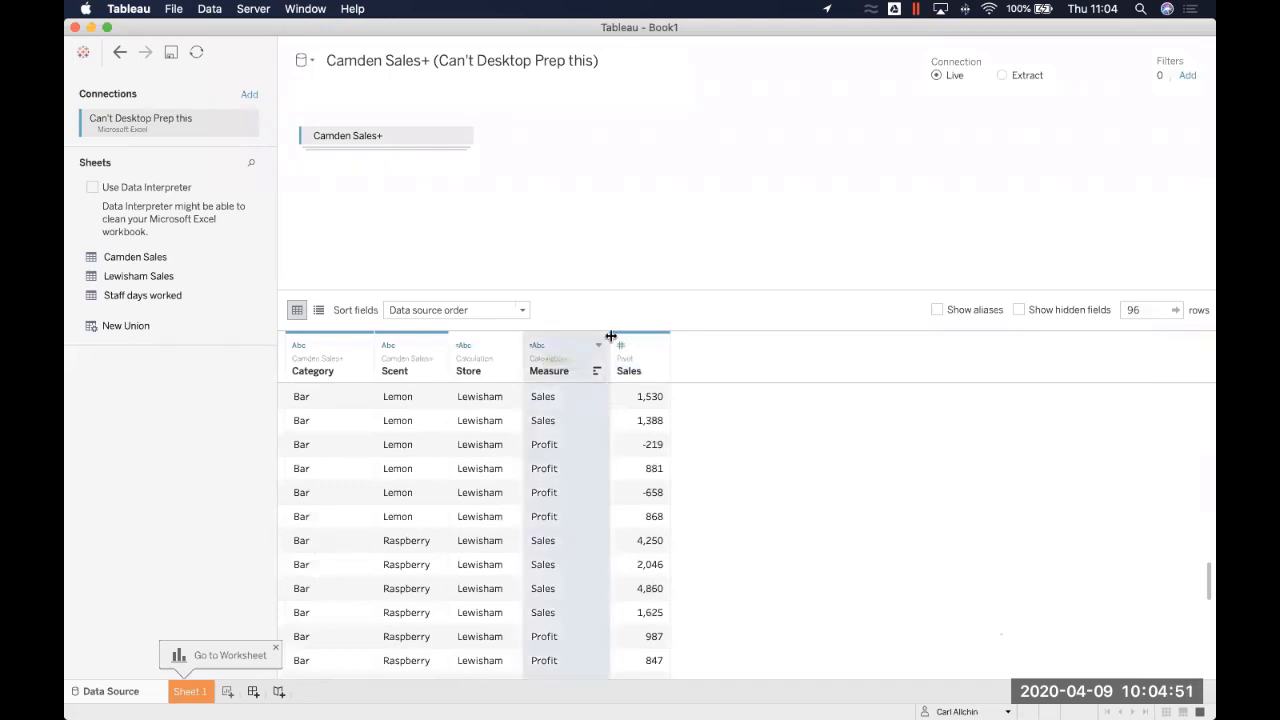
pyautogui.click(620, 345)
pyautogui.click(576, 345)
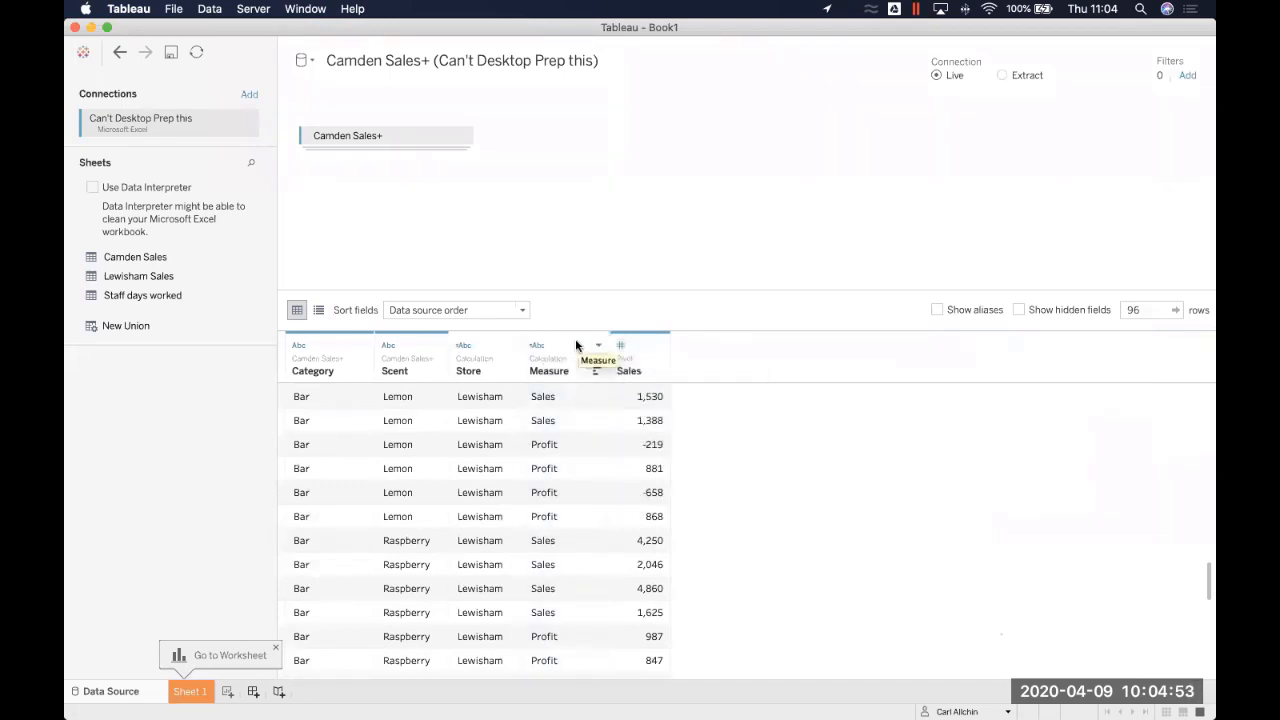
pyautogui.click(576, 345)
pyautogui.keyDown('shift'); pyautogui.click(644, 337); pyautogui.keyUp('shift')
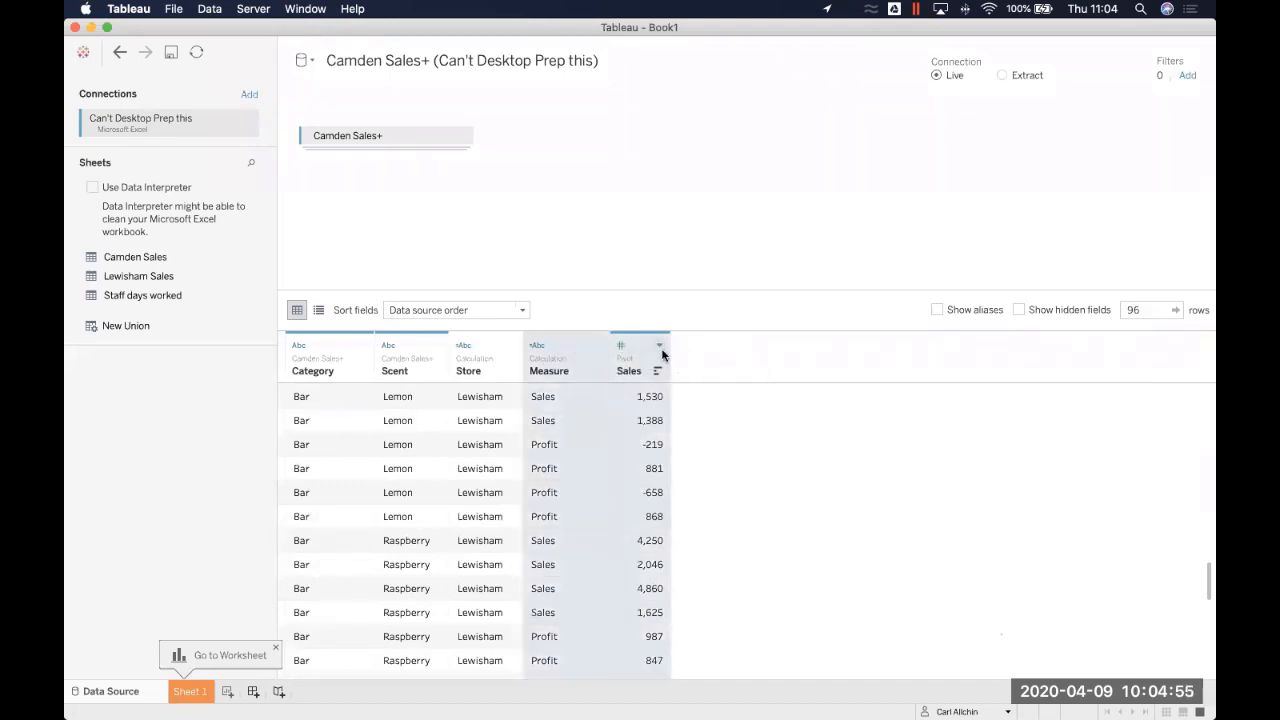
pyautogui.click(660, 348)
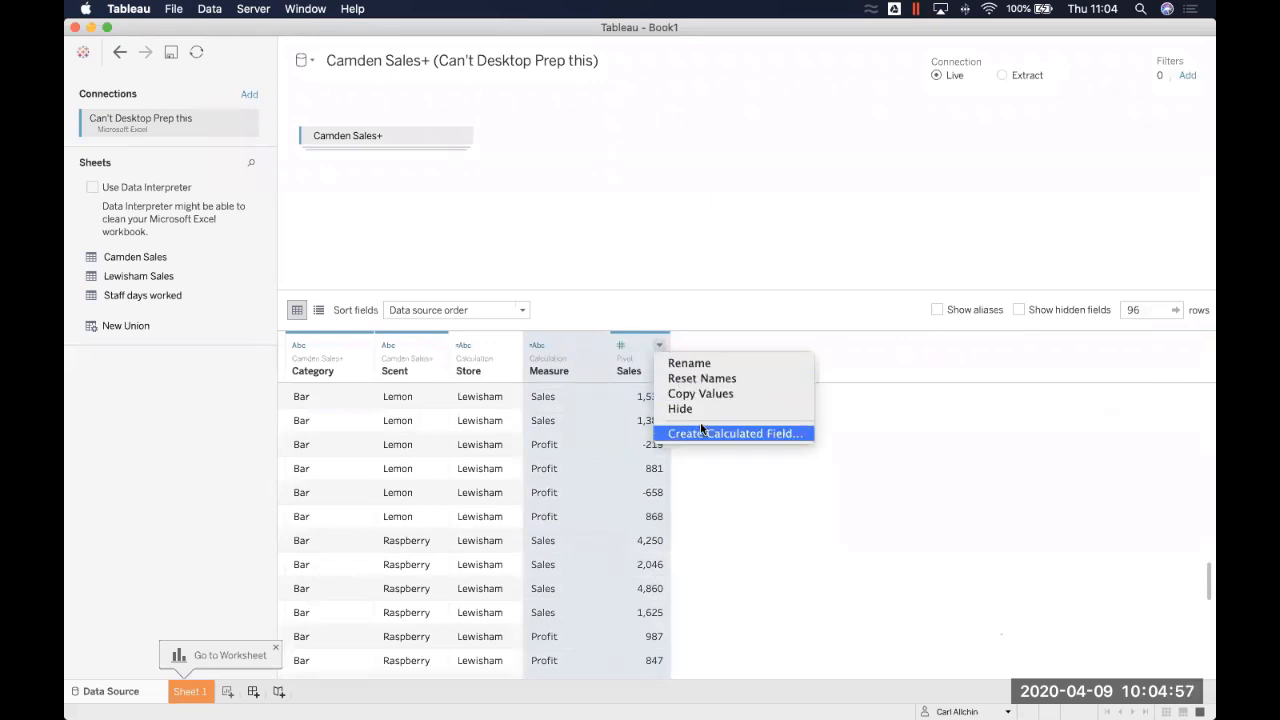
pyautogui.click(730, 478)
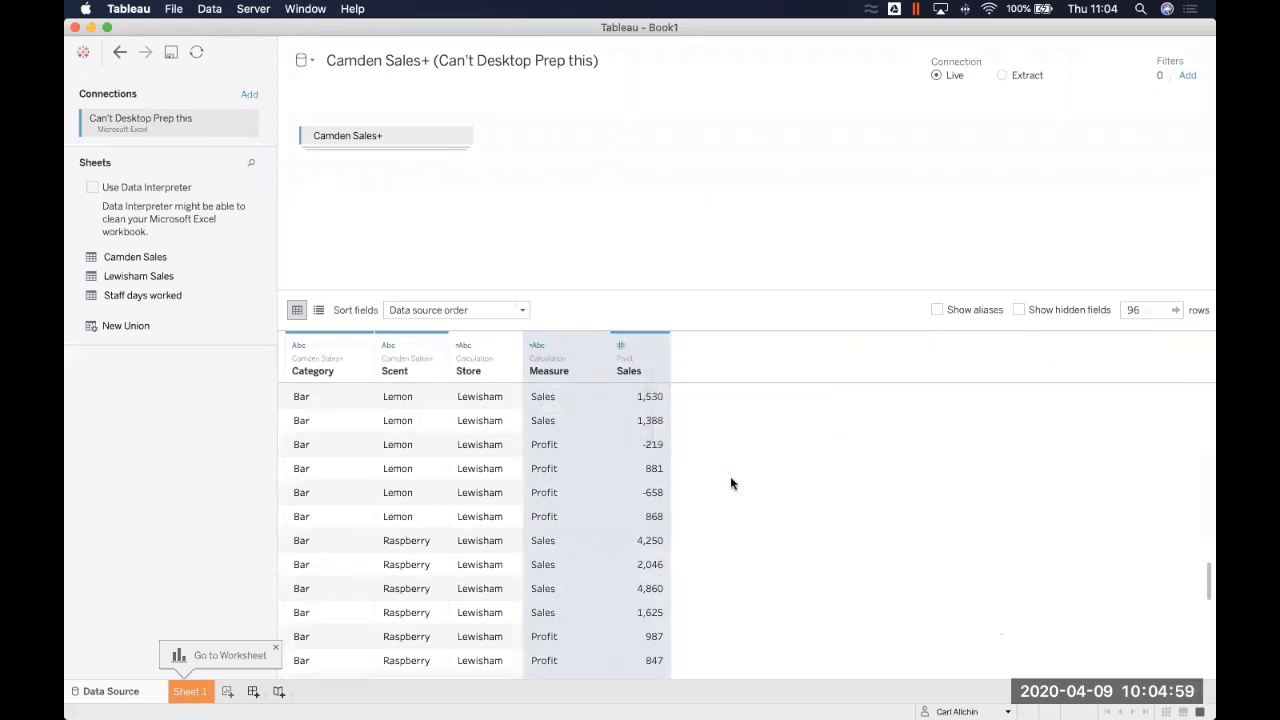
pyautogui.click(767, 436)
pyautogui.scroll(1, 511, 441)
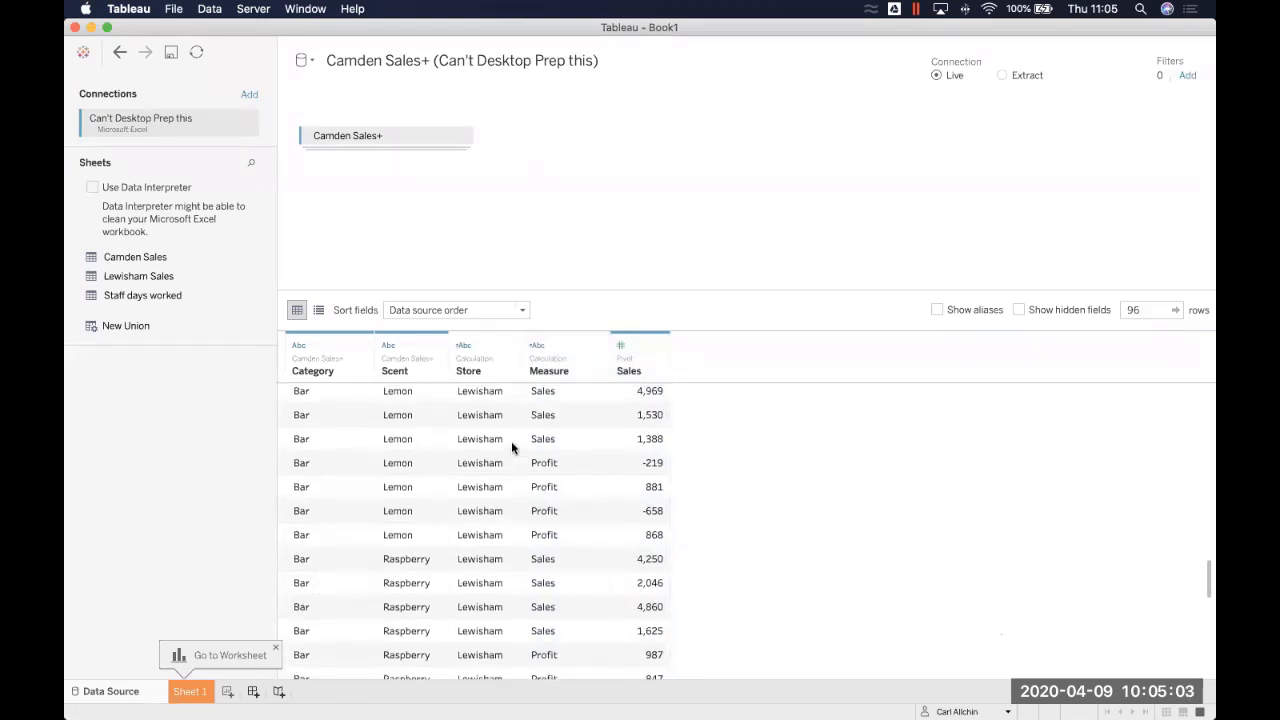
# Preview the data of the Staff days worked sheet and add the sheet as a join to Camden Sales+.
pyautogui.click(147, 295)
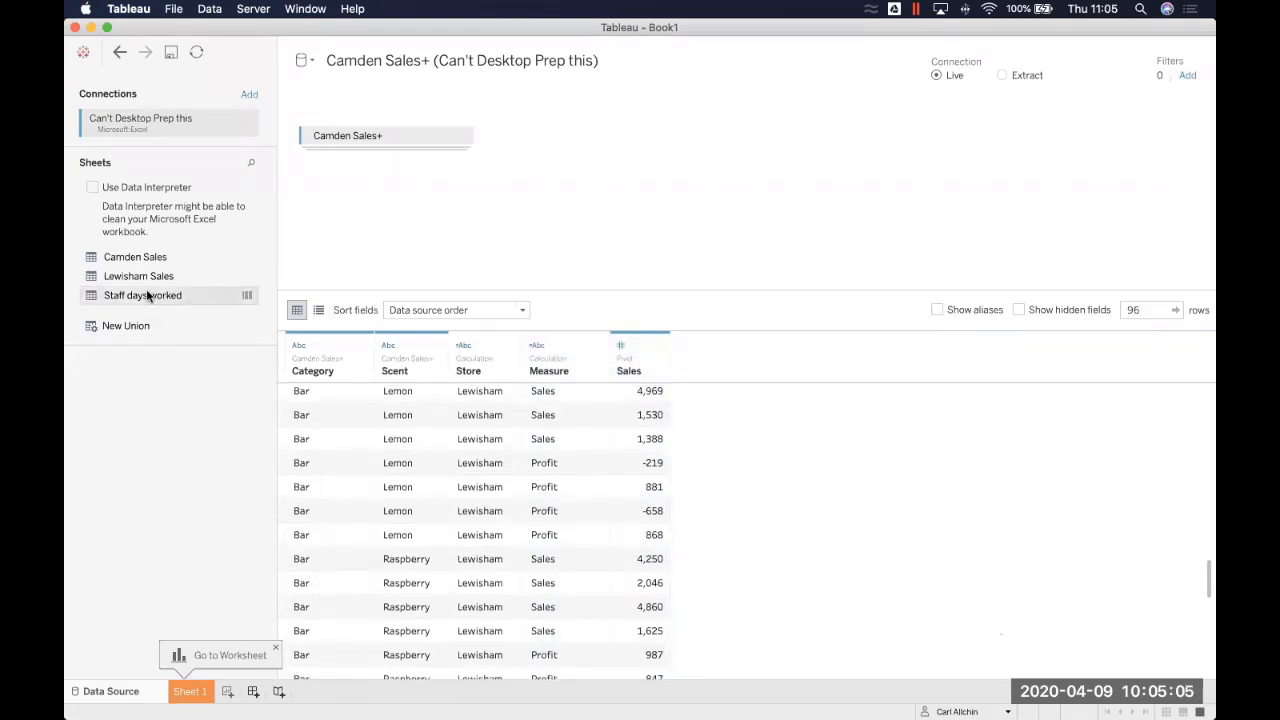
pyautogui.click(245, 297)
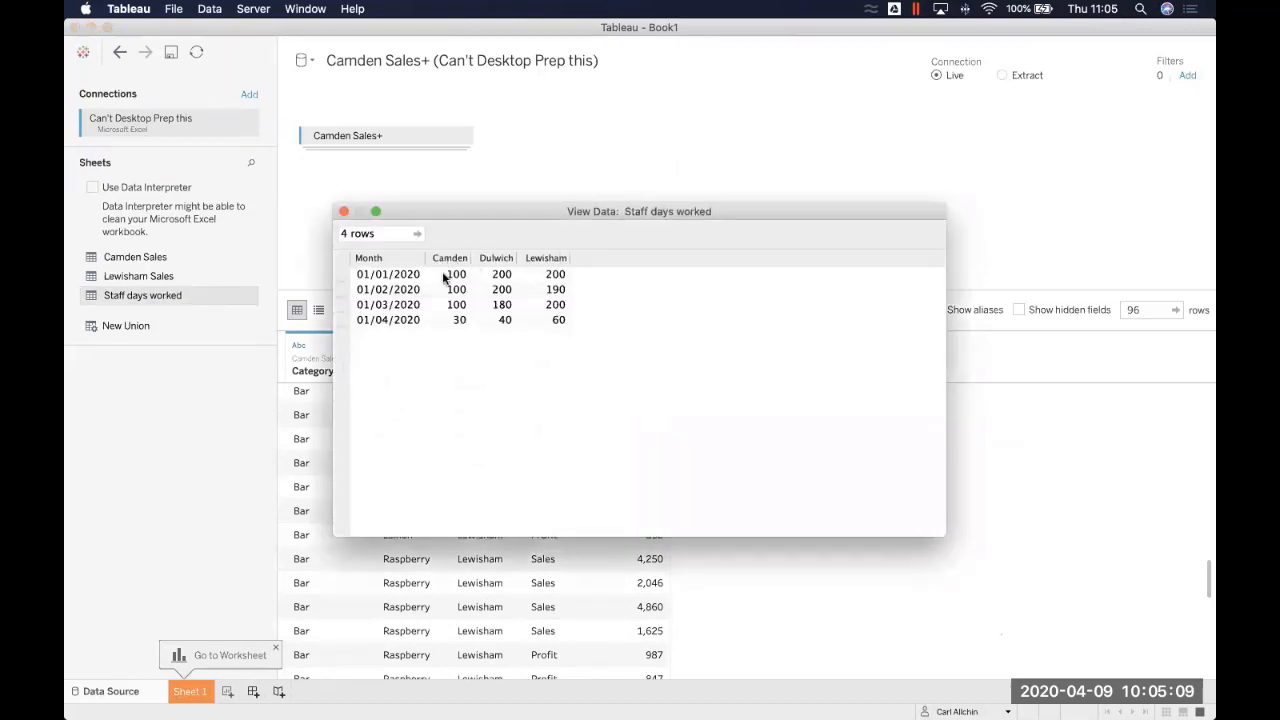
pyautogui.click(343, 212)
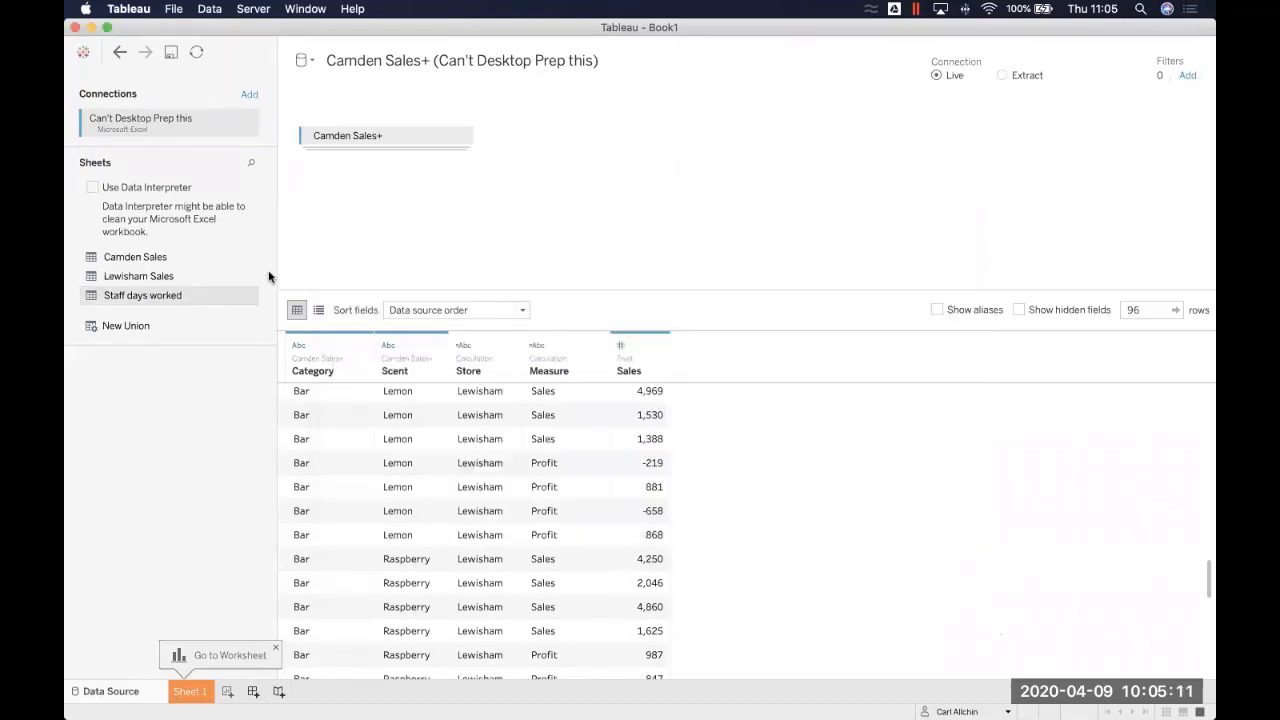
pyautogui.moveTo(185, 300); pyautogui.dragTo(634, 138)
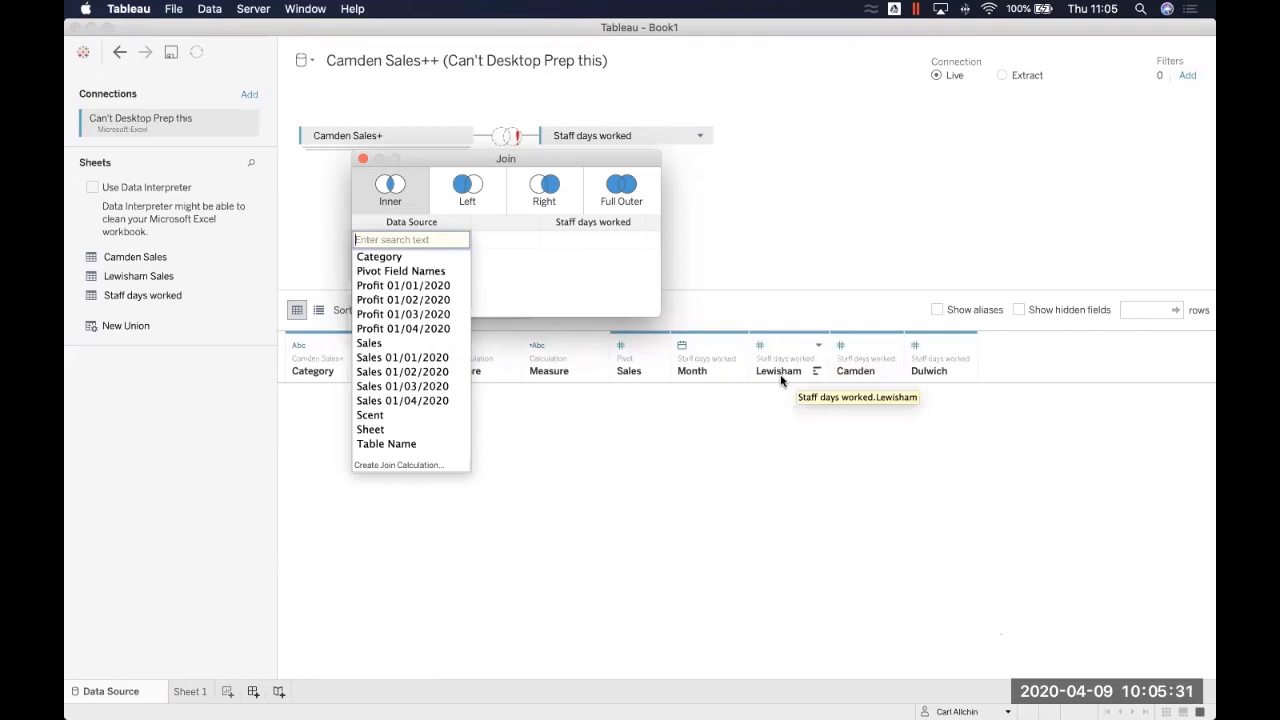
pyautogui.click(383, 465)
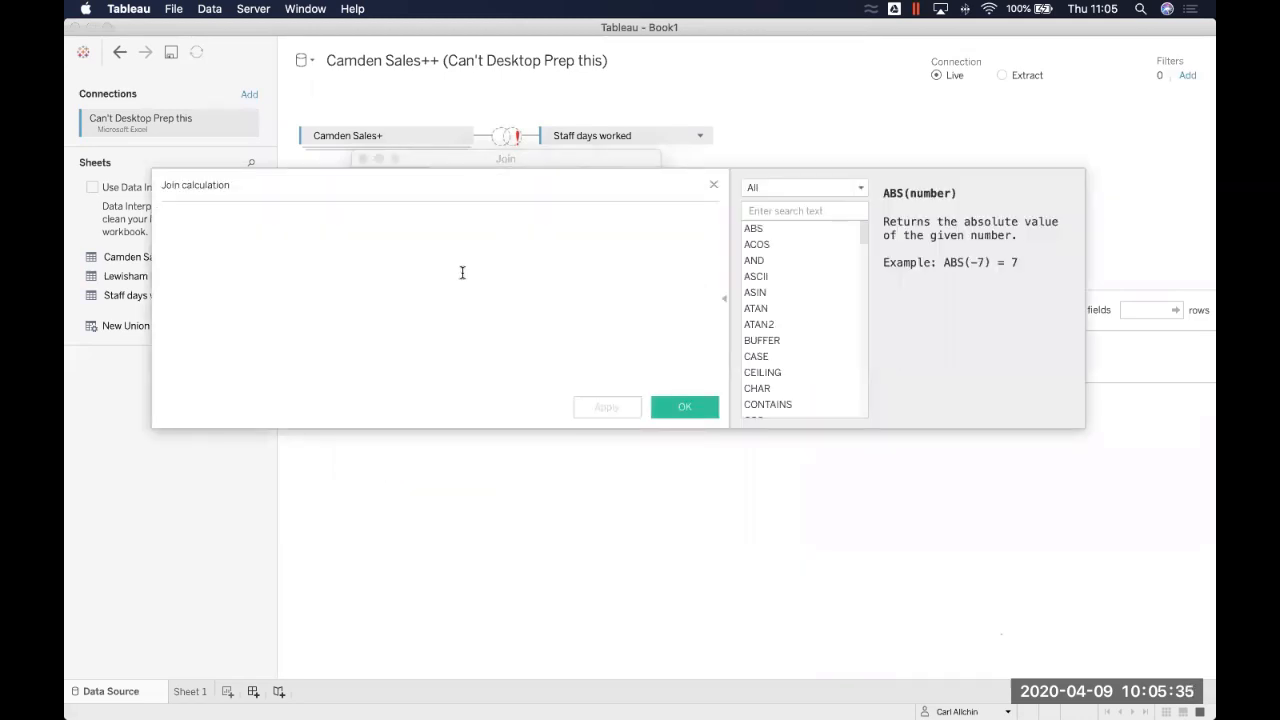
pyautogui.moveTo(468, 188); pyautogui.dragTo(509, 406)
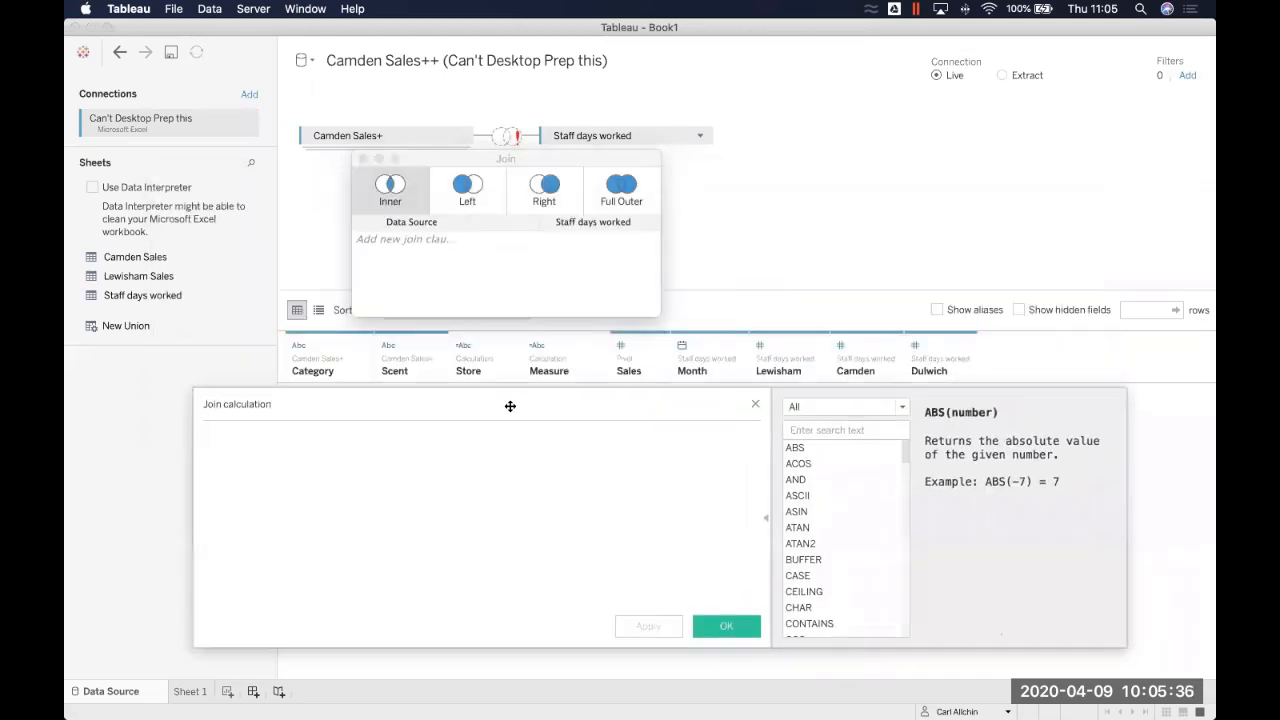
pyautogui.click(751, 406)
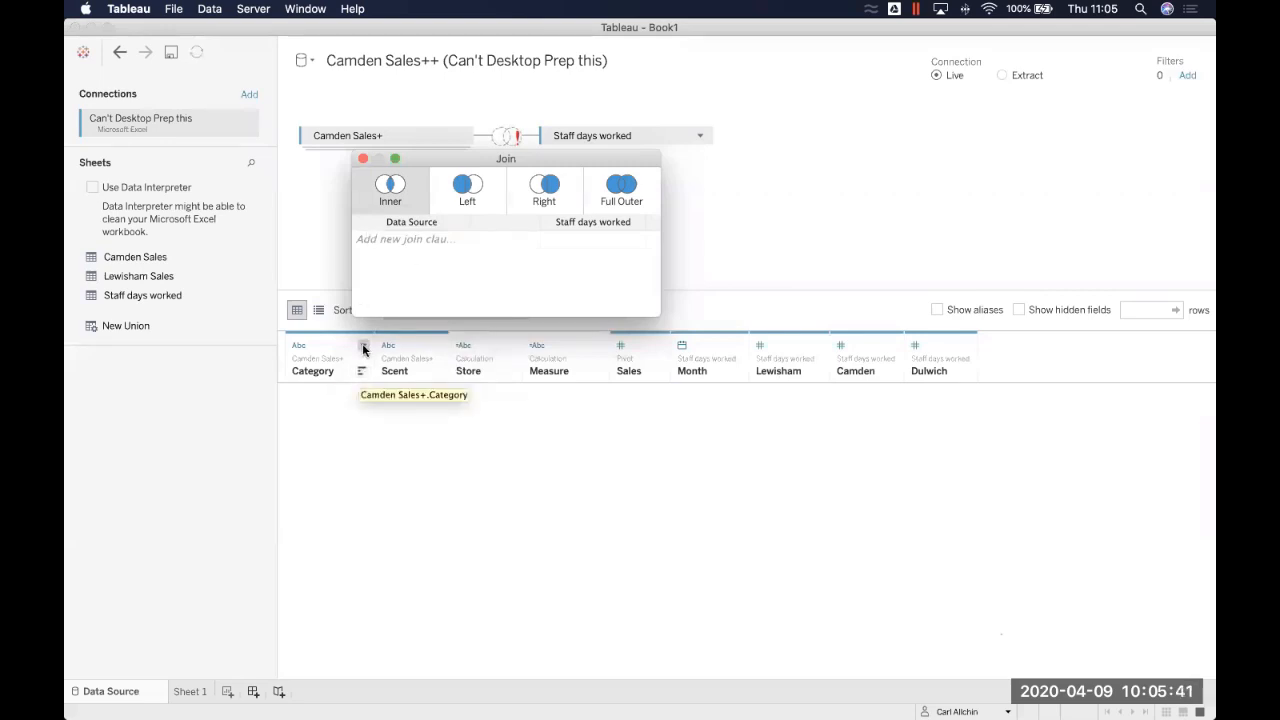
# Check the fields available for the join clause and whether the Lewisham, Camden and Dulwich columns can be added to the pivot.
pyautogui.click(420, 239)
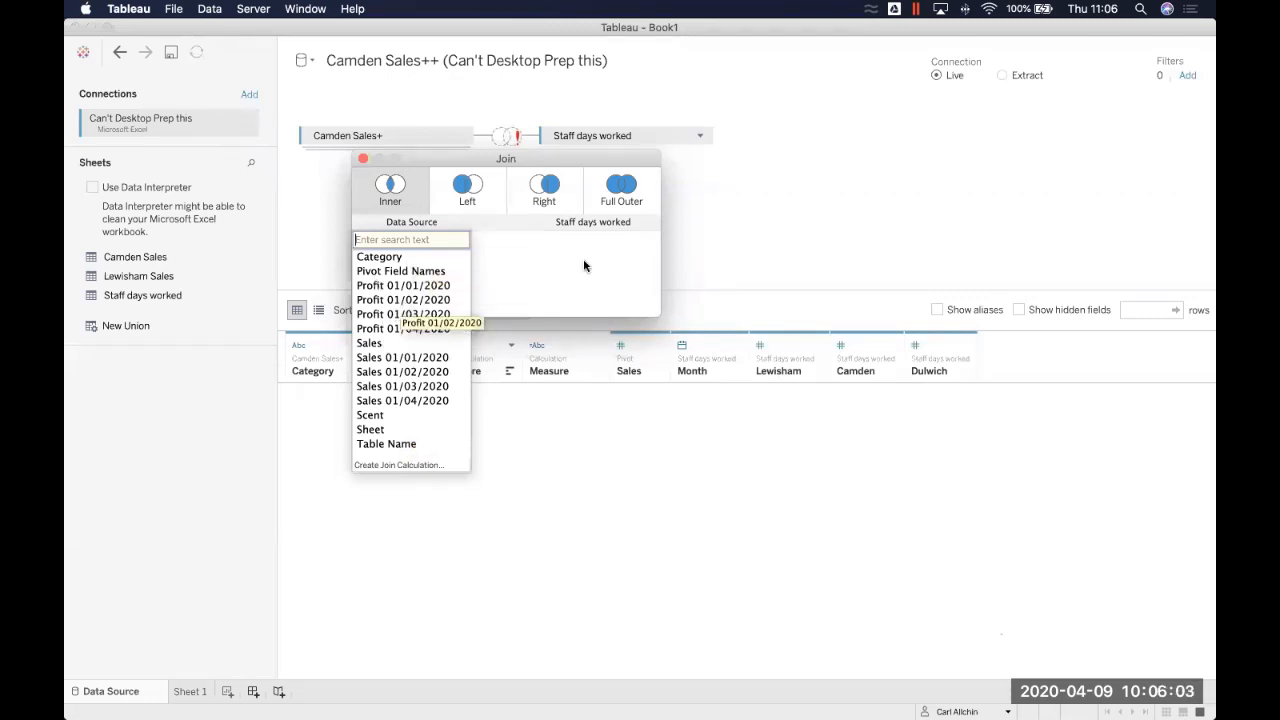
pyautogui.click(797, 346)
pyautogui.click(797, 346)
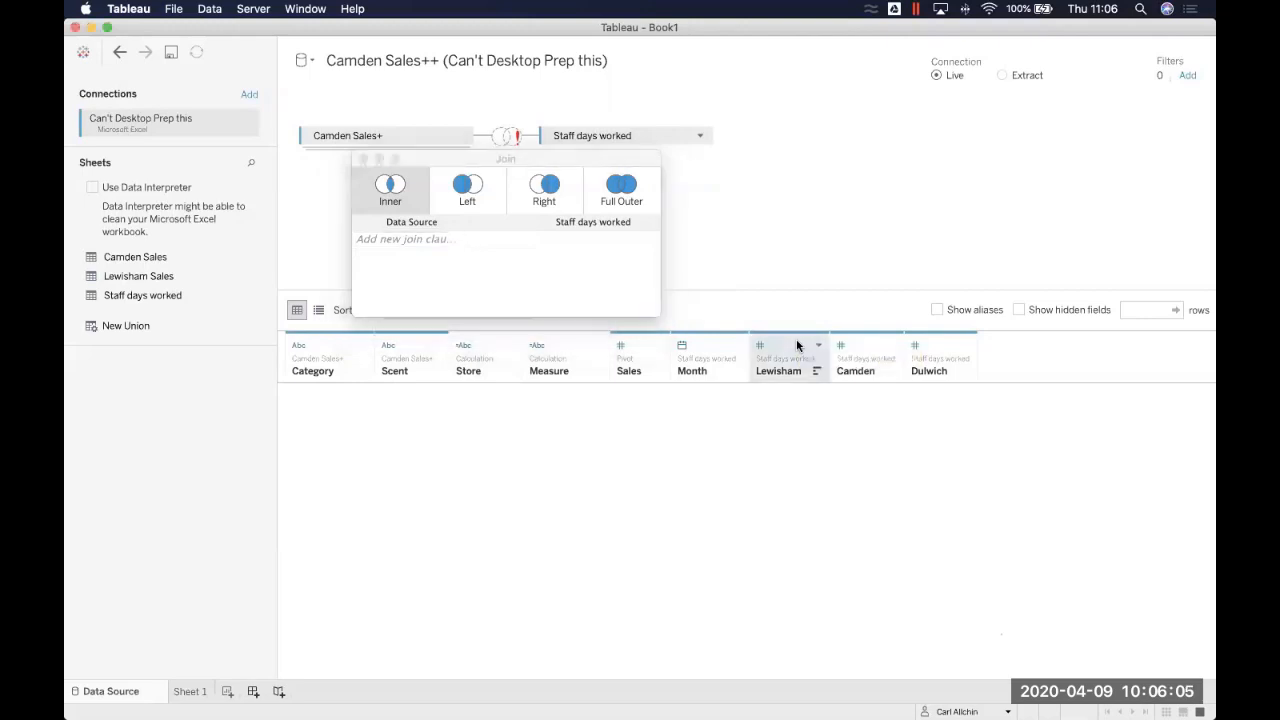
pyautogui.click(965, 344)
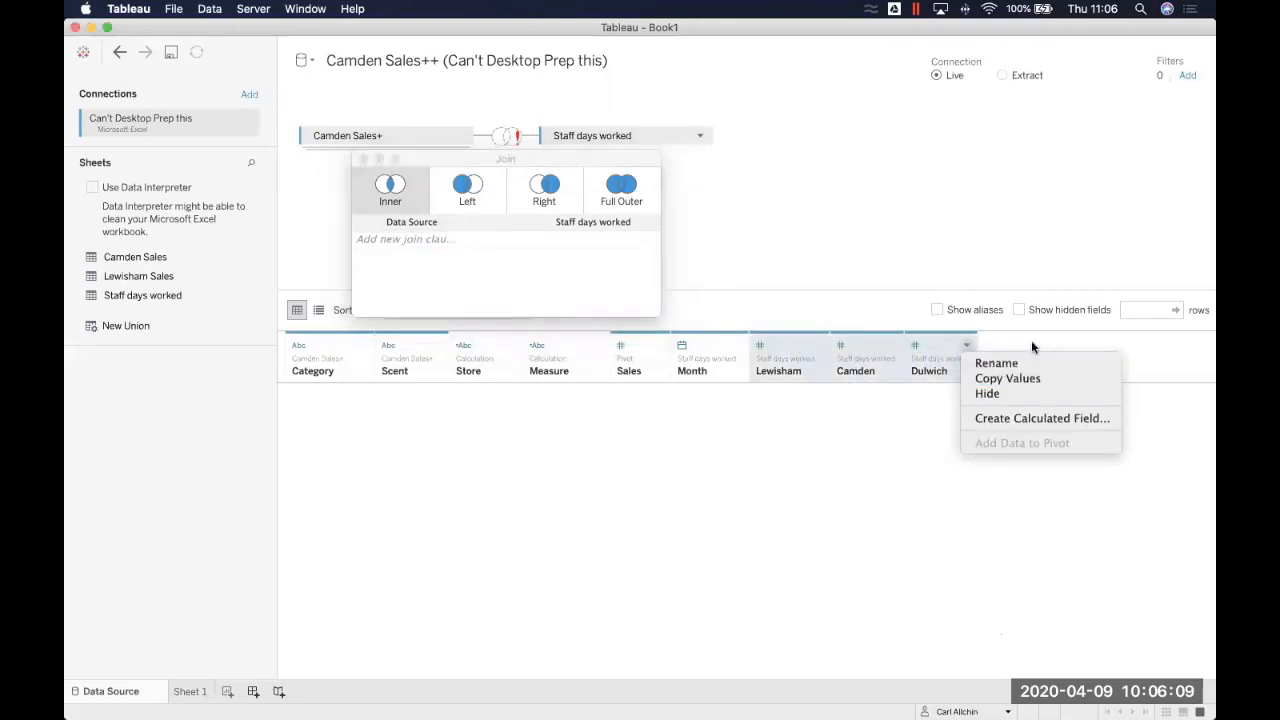
pyautogui.click(888, 282)
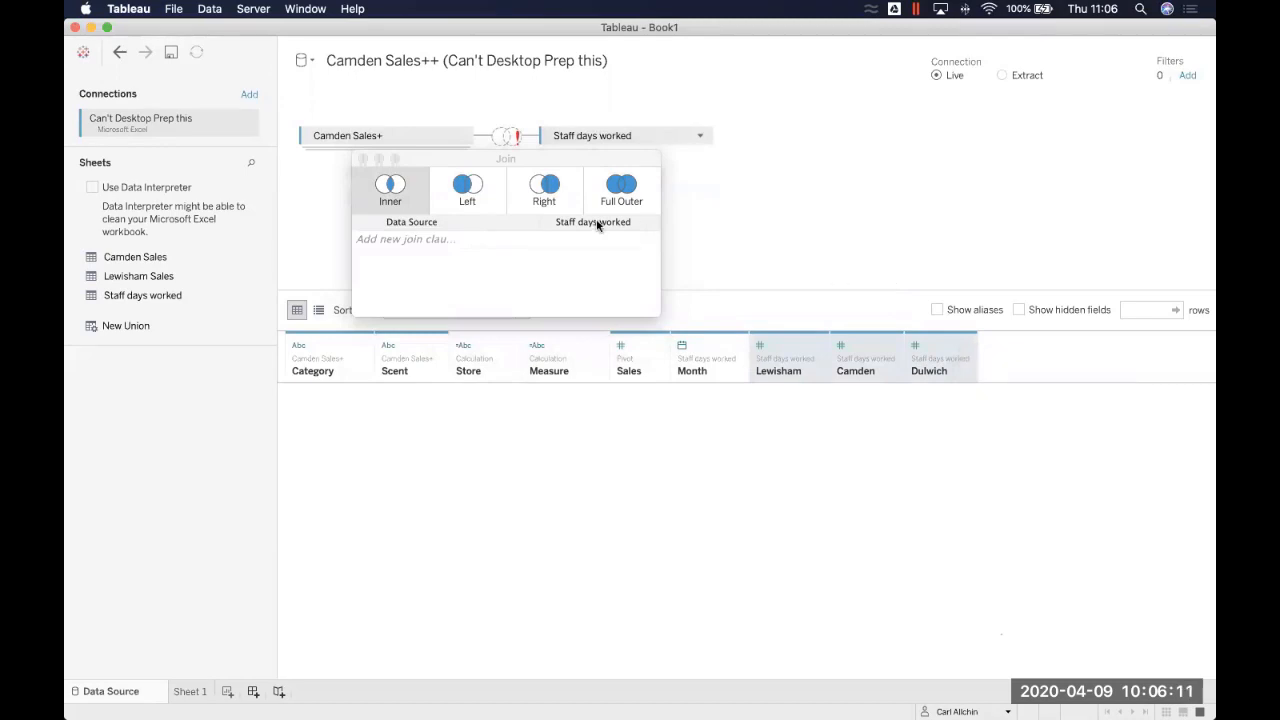
pyautogui.click(407, 238)
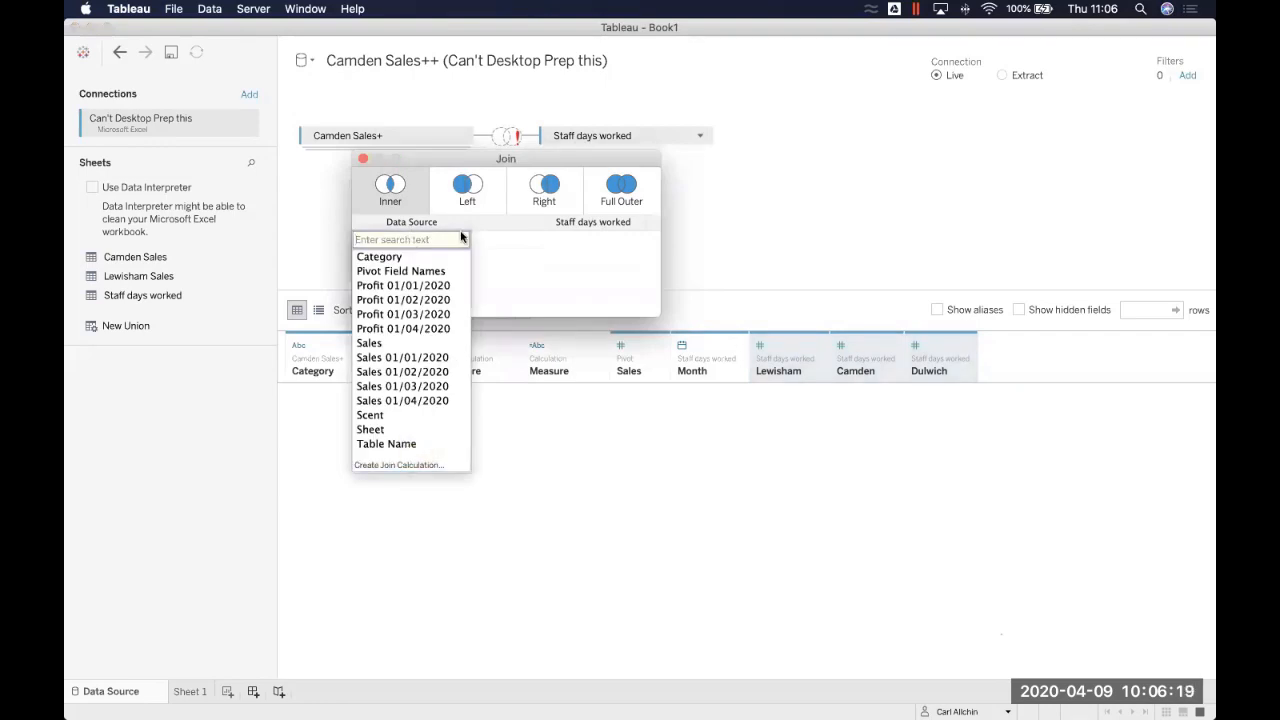
pyautogui.click(768, 234)
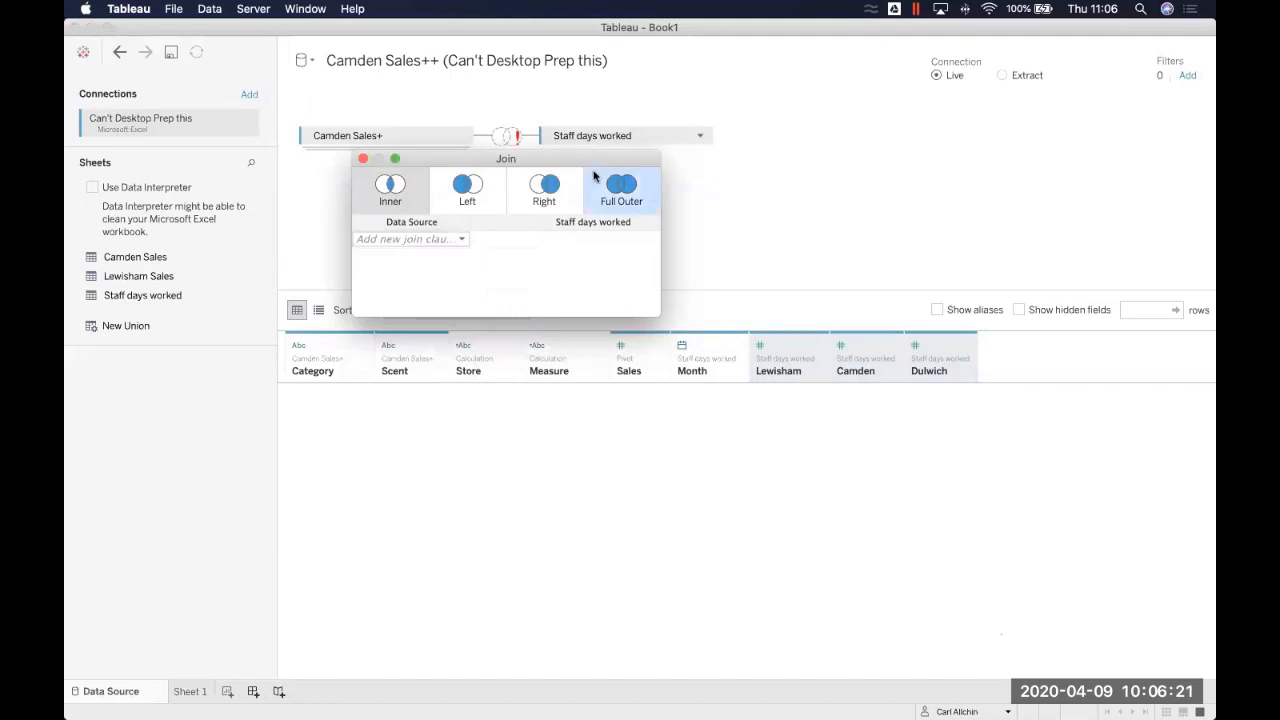
# Close the join settings and remove the Staff days worked and Camden Sales+ tables from the data source canvas.
pyautogui.click(672, 191)
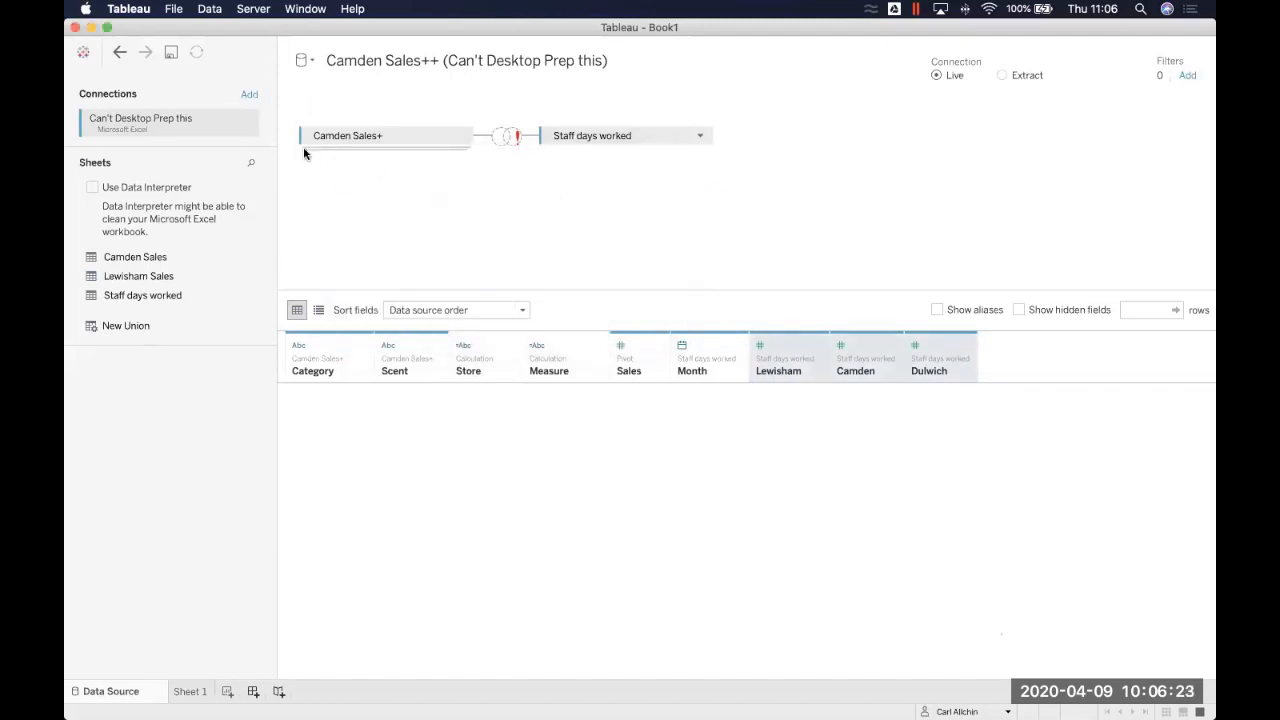
pyautogui.moveTo(588, 135); pyautogui.dragTo(214, 460)
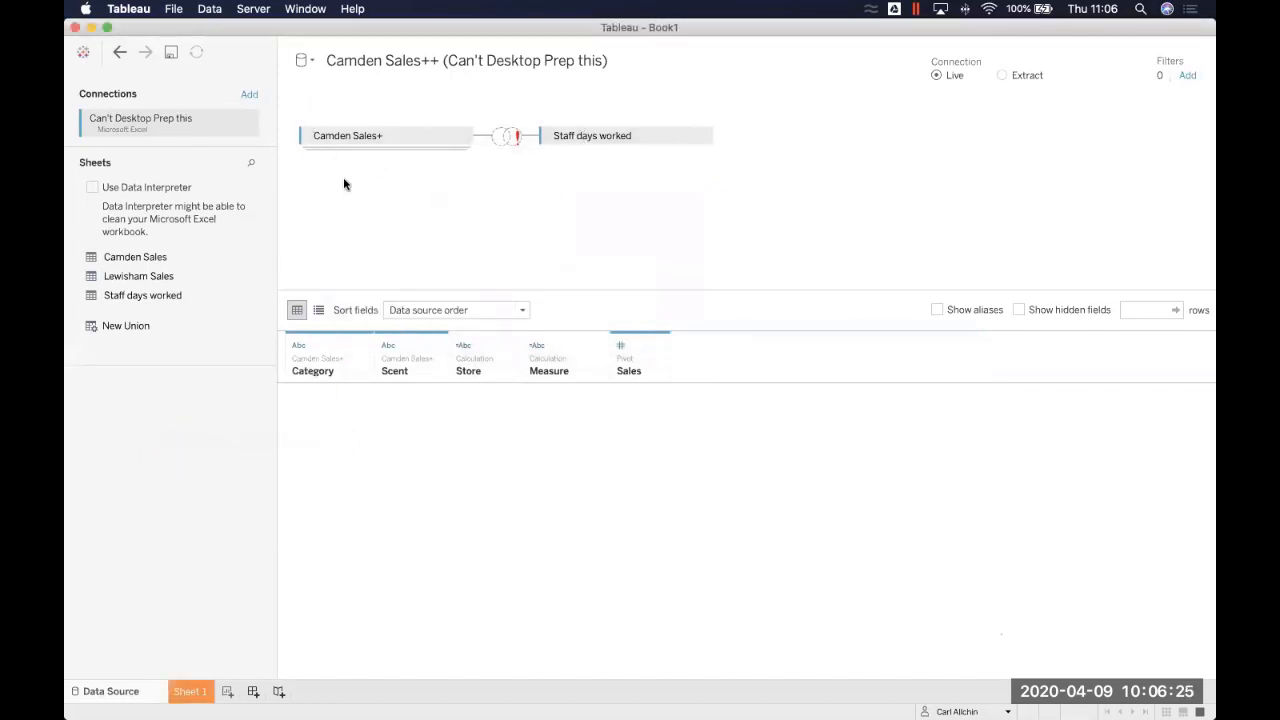
pyautogui.moveTo(363, 143); pyautogui.dragTo(185, 460)
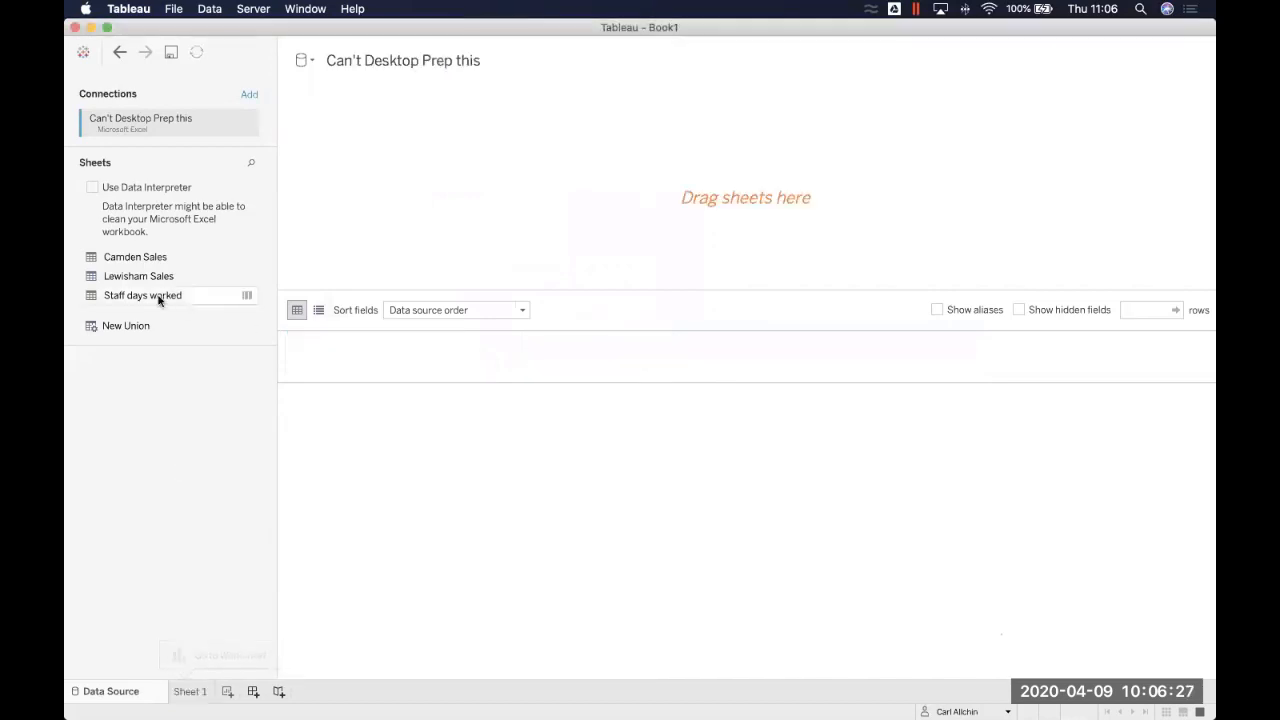
# Add the Staff days worked sheet as the first table and pivot its Lewisham, Camden and Dulwich columns.
pyautogui.moveTo(186, 292); pyautogui.dragTo(334, 199)
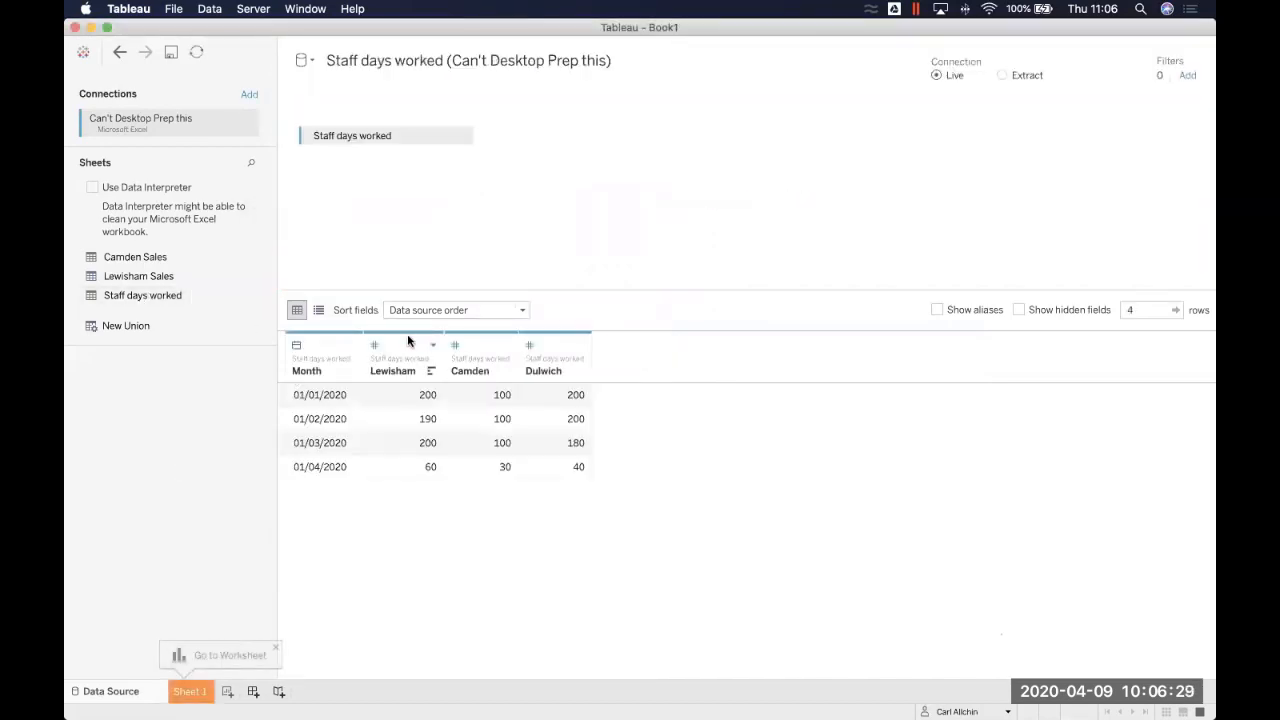
pyautogui.keyDown('shift'); pyautogui.click(555, 342); pyautogui.keyUp('shift')
pyautogui.click(577, 342)
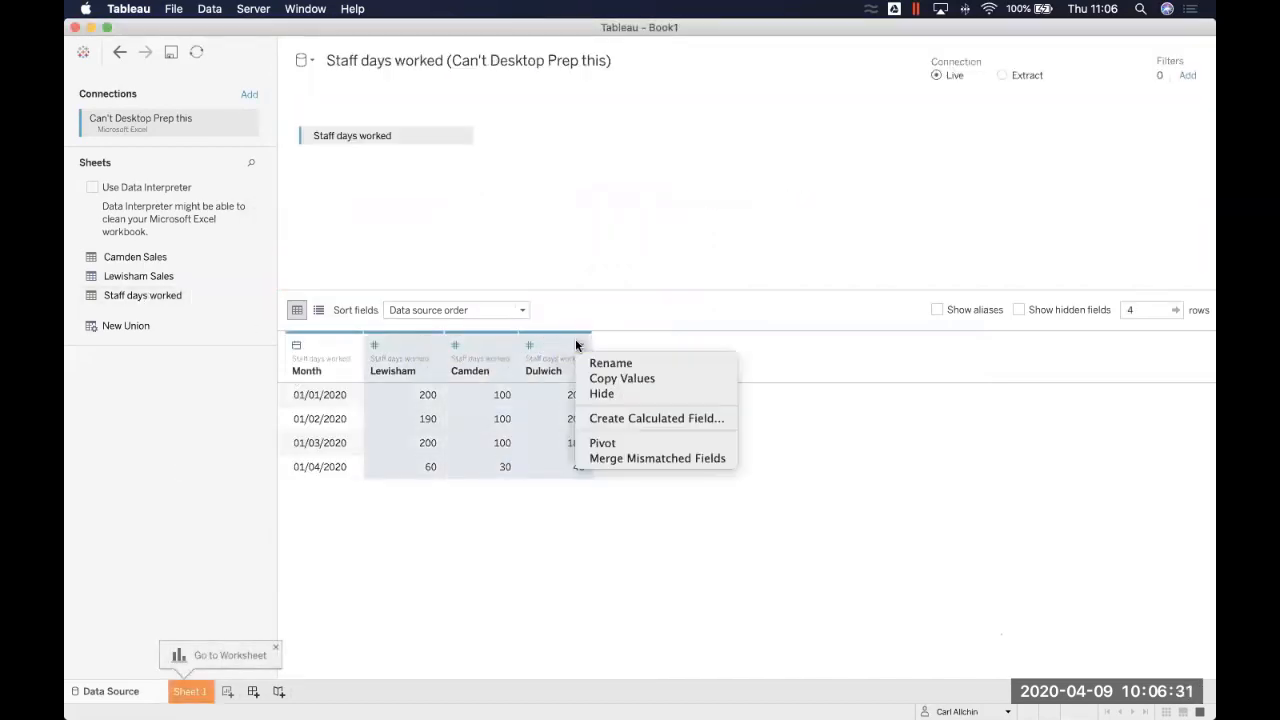
pyautogui.click(605, 443)
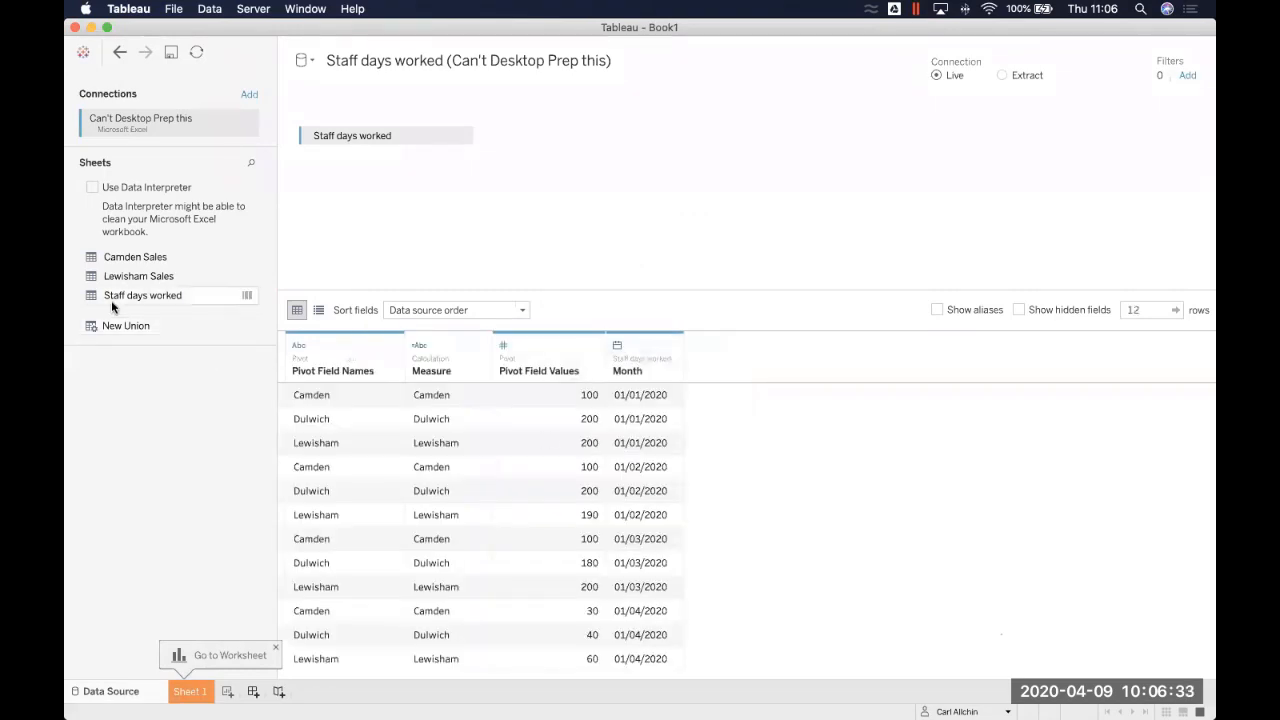
# Create a new union of the Camden Sales and Lewisham Sales sheets as a join to Staff days worked.
pyautogui.moveTo(126, 328); pyautogui.dragTo(584, 144)
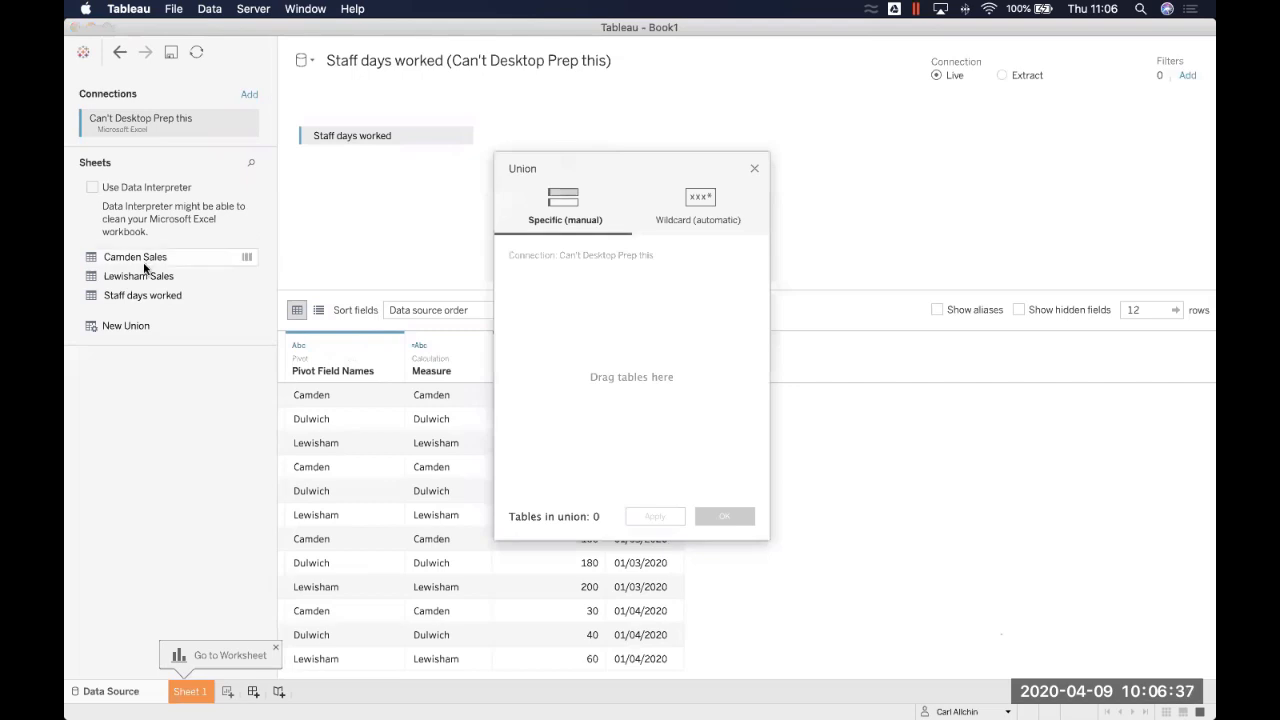
pyautogui.moveTo(138, 276); pyautogui.dragTo(590, 335)
pyautogui.click(719, 516)
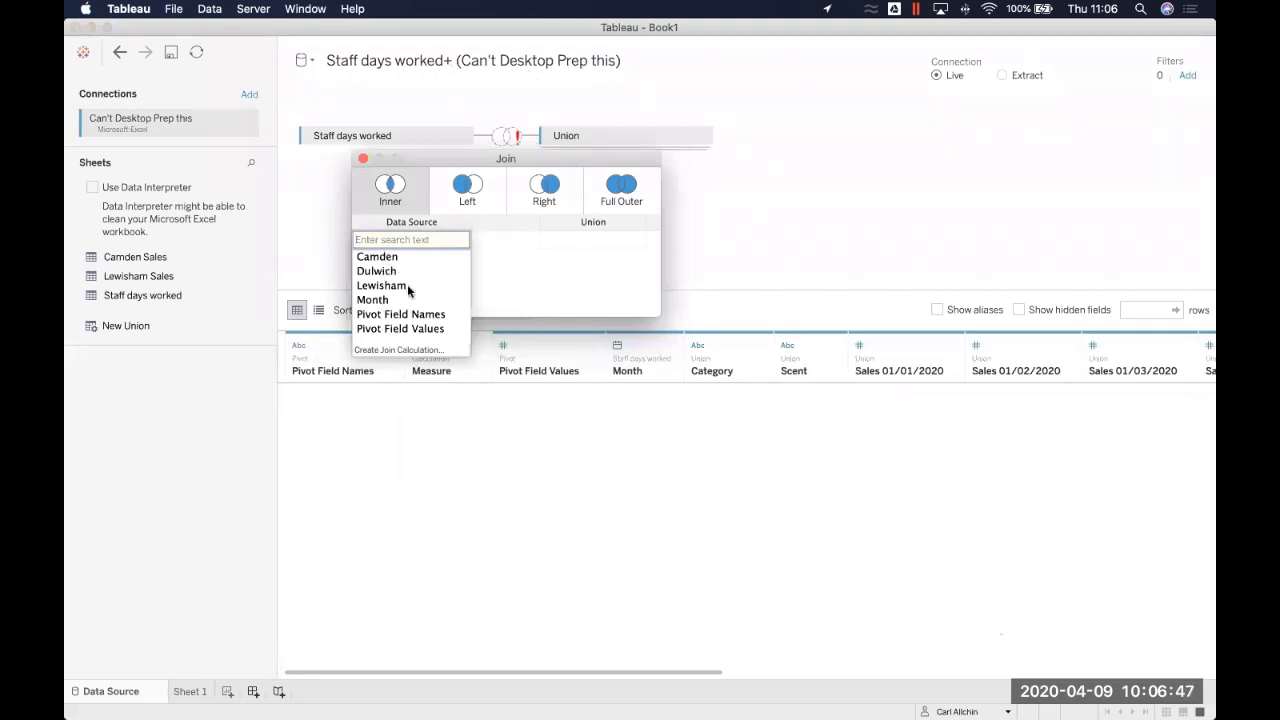
# Try out join calculations for both sides of the join clause, entering [Sheet] for the Union side, and discard them.
pyautogui.click(416, 351)
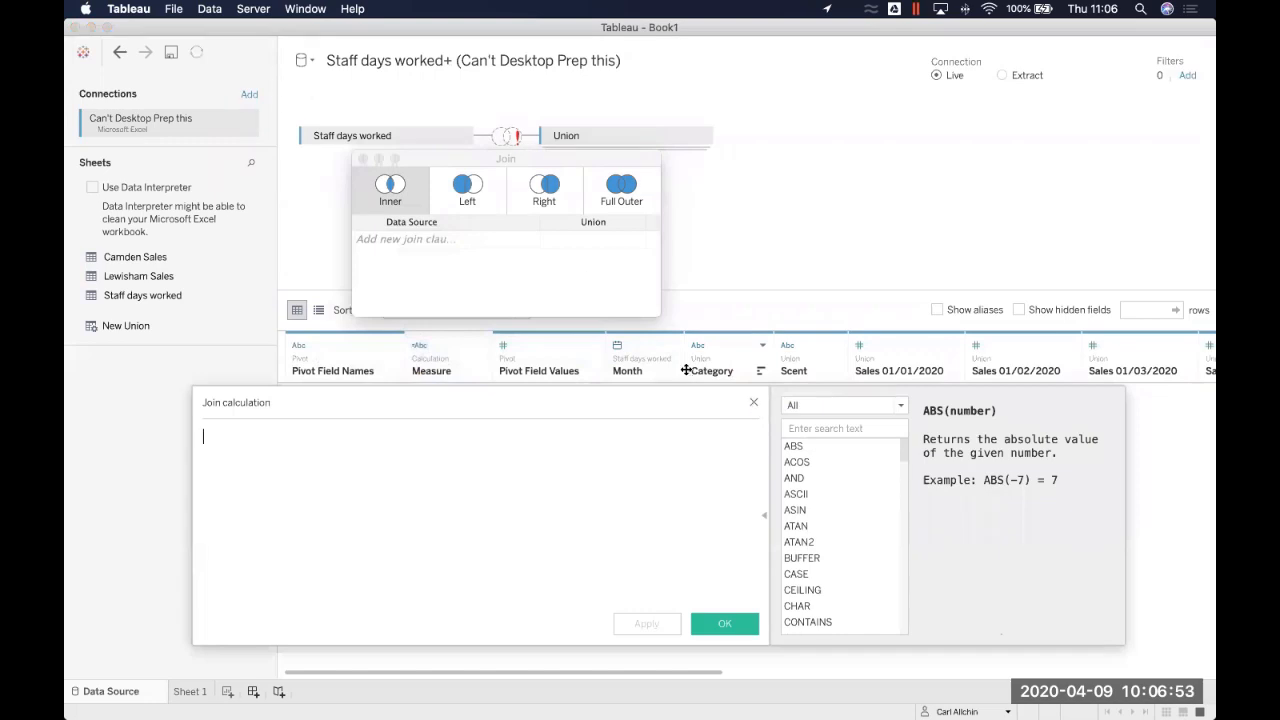
pyautogui.click(754, 405)
pyautogui.click(566, 240)
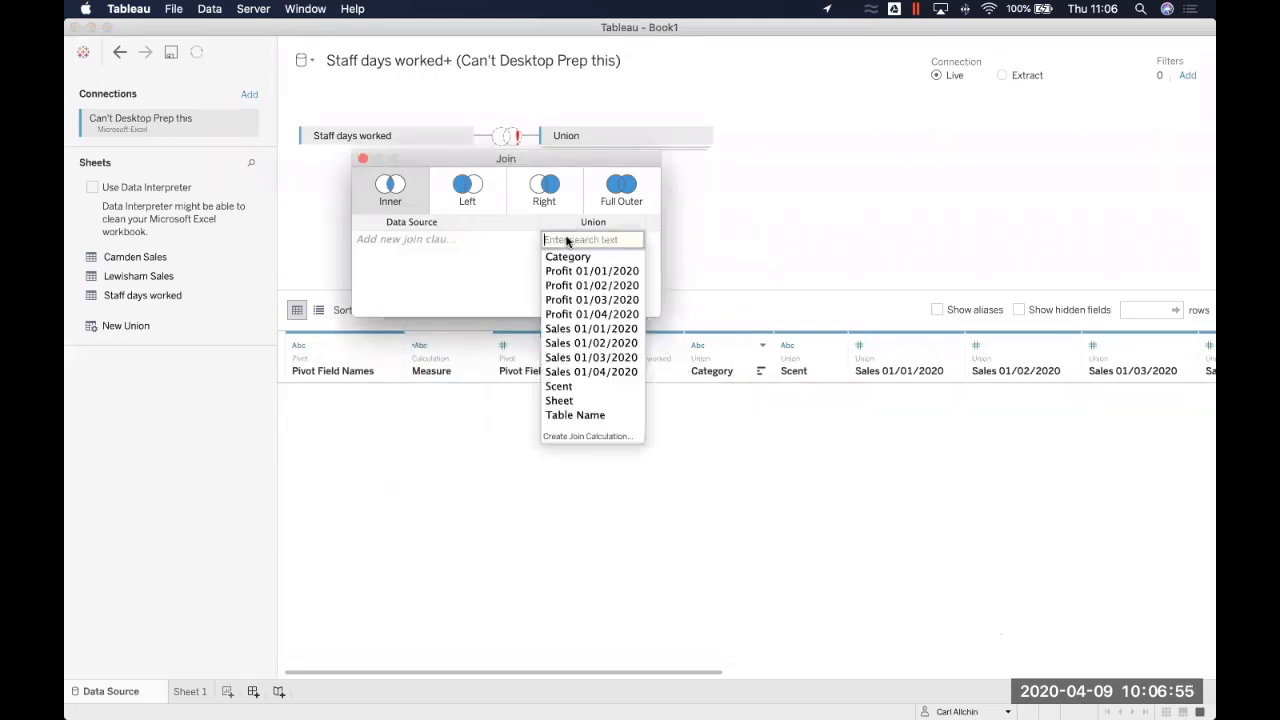
pyautogui.click(562, 437)
pyautogui.write('shee')
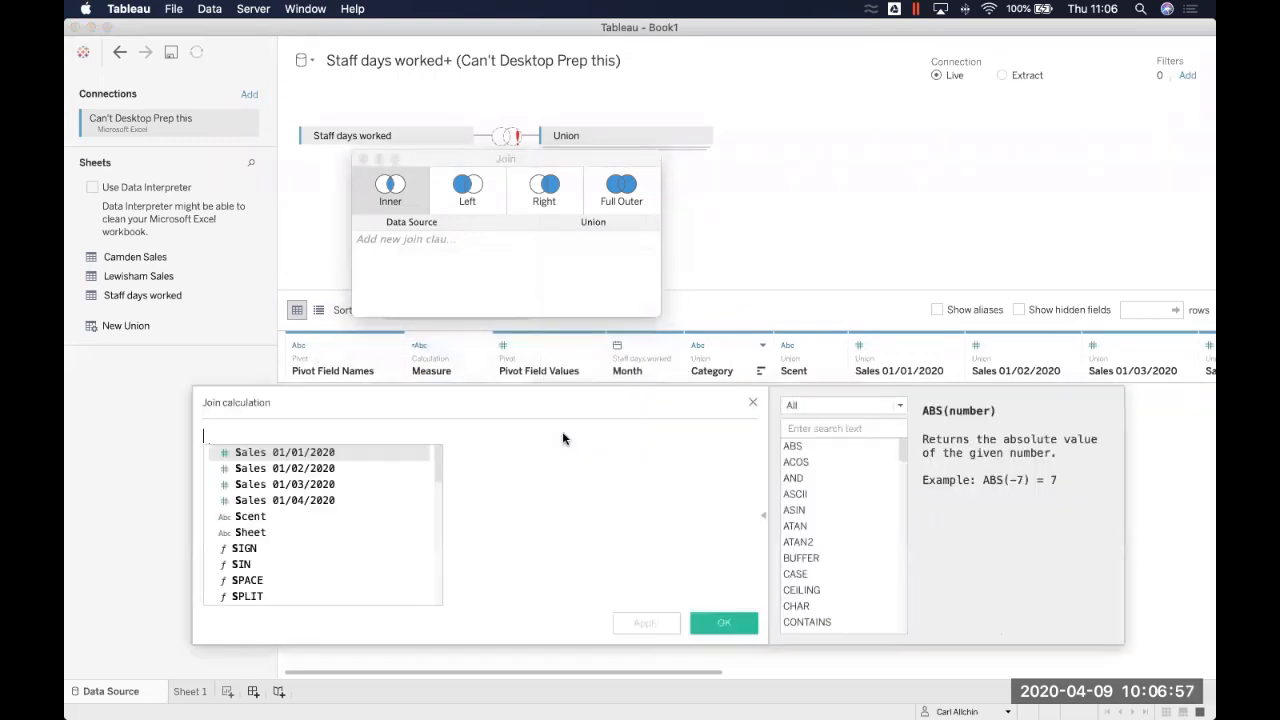
pyautogui.click(255, 455)
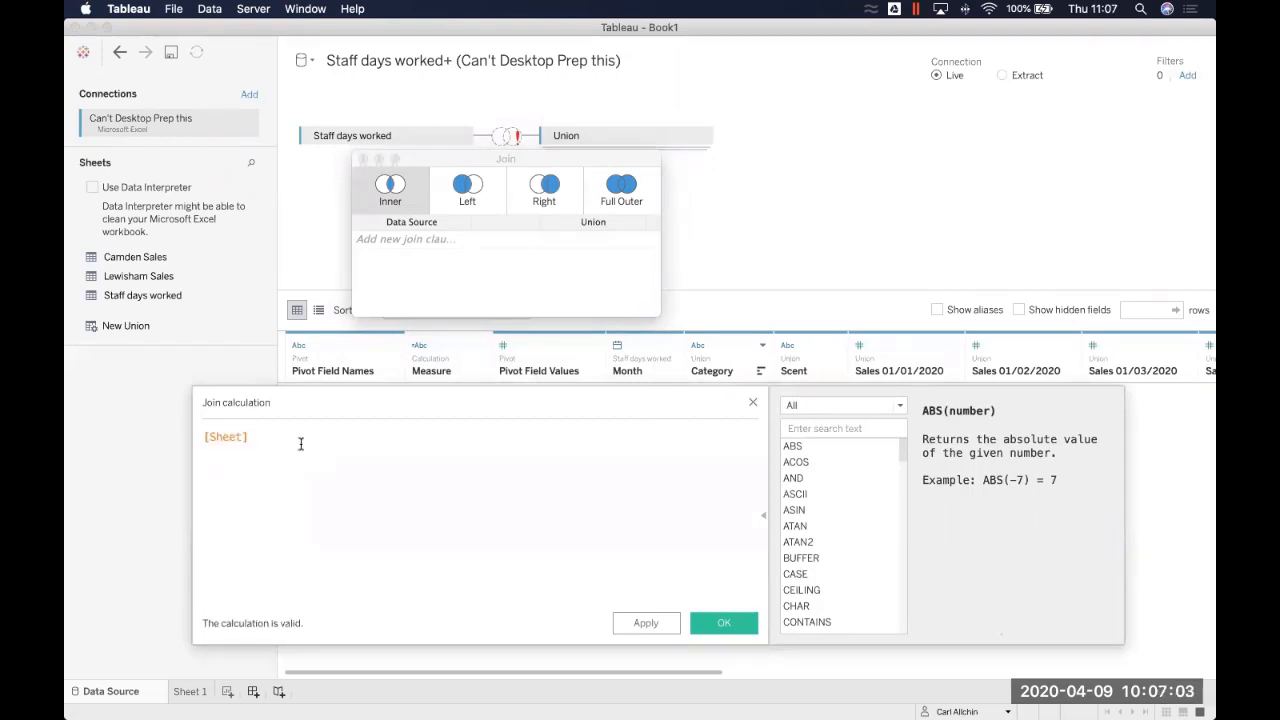
pyautogui.click(753, 404)
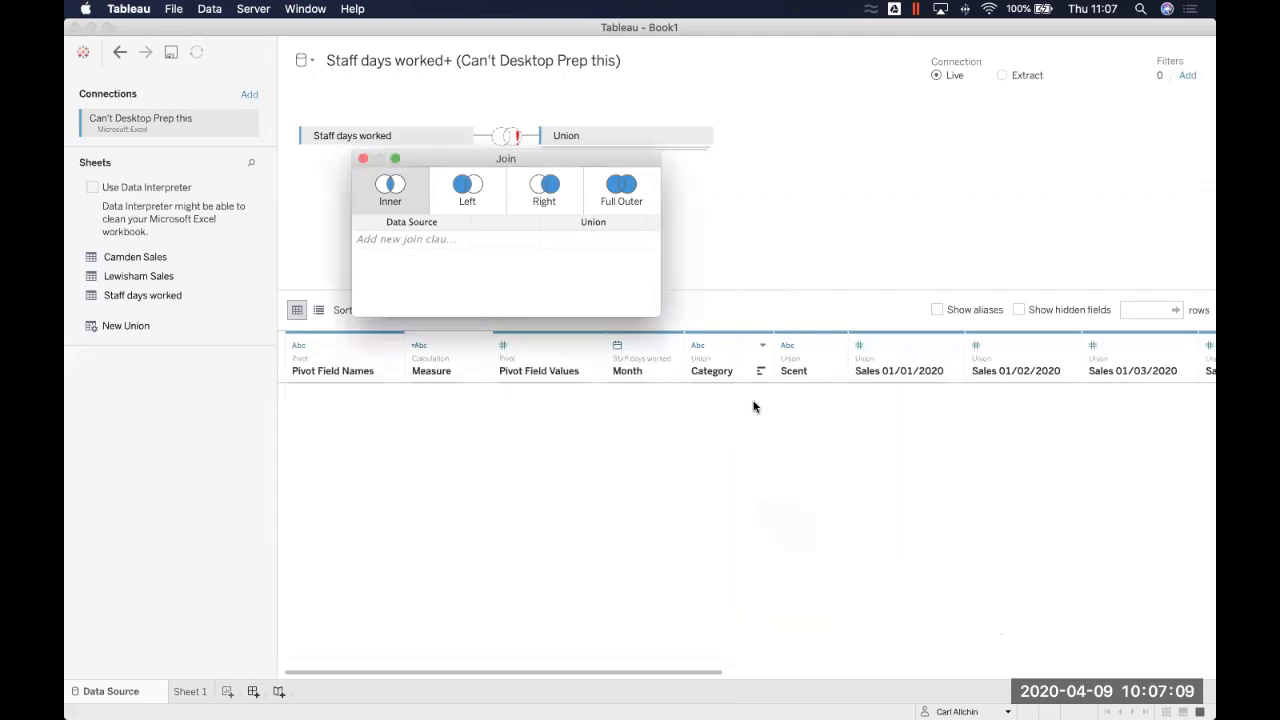
# Close the join settings and clear the Union and Staff days worked tables from the canvas.
pyautogui.click(363, 158)
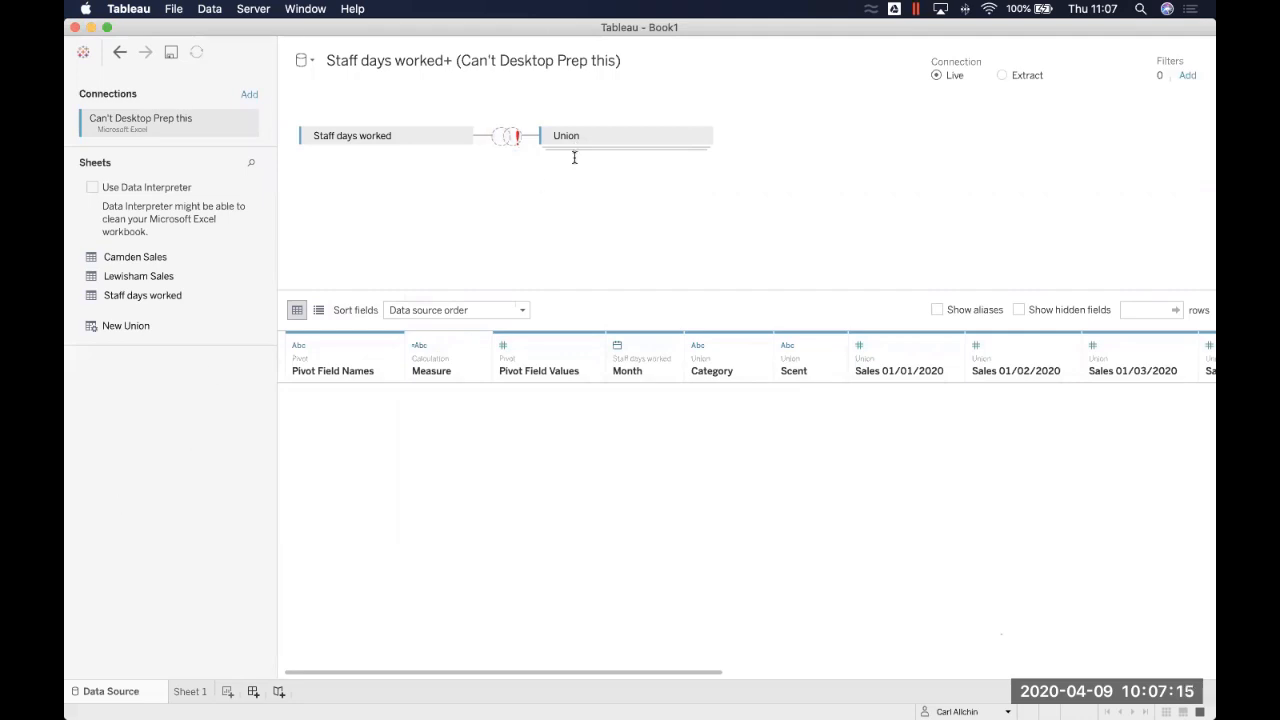
pyautogui.moveTo(610, 137); pyautogui.dragTo(178, 420)
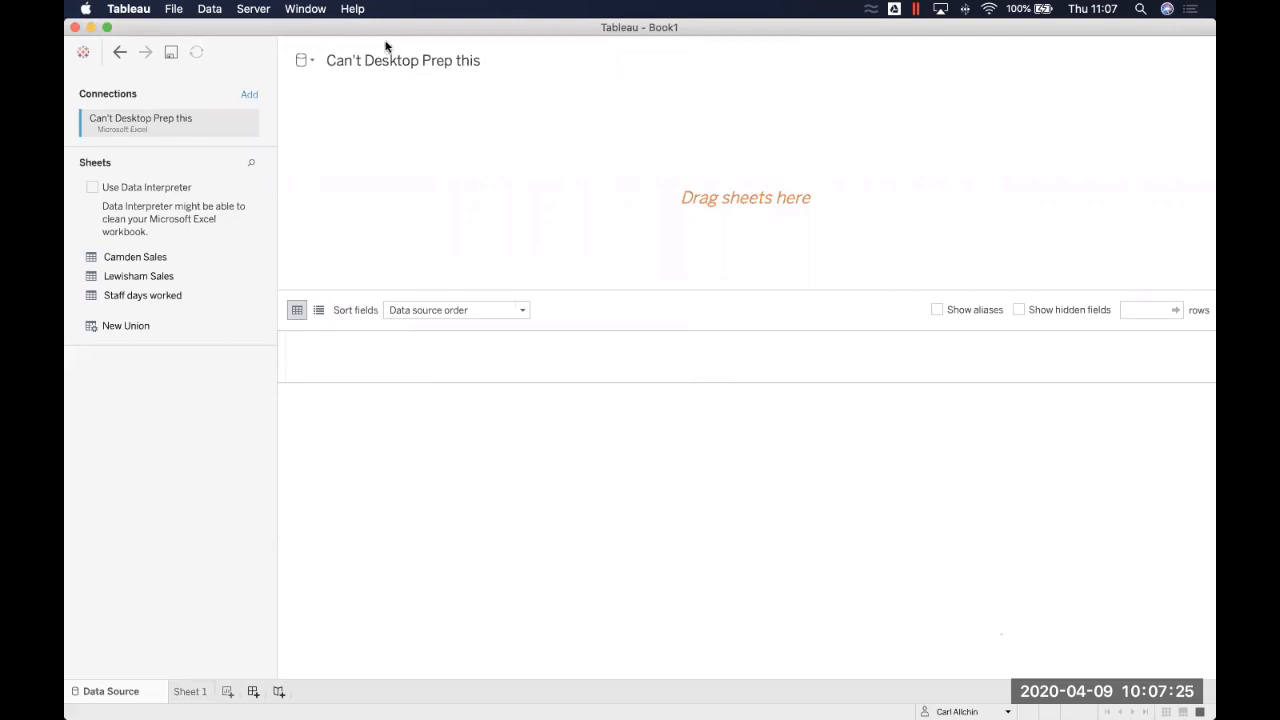
# Switch to Tableau Prep Builder and connect to the Excel file Can't Desktop Prep this.xlsx in Downloads.
pyautogui.moveTo(334, 703)
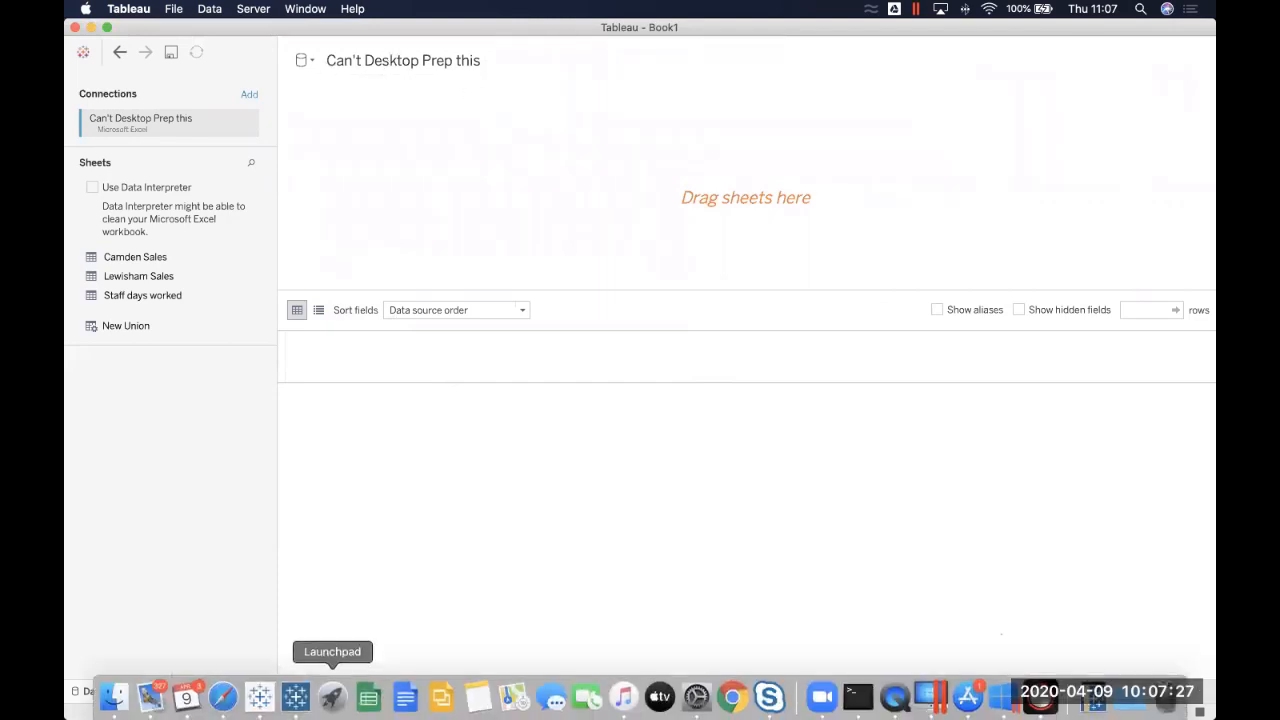
pyautogui.click(305, 703)
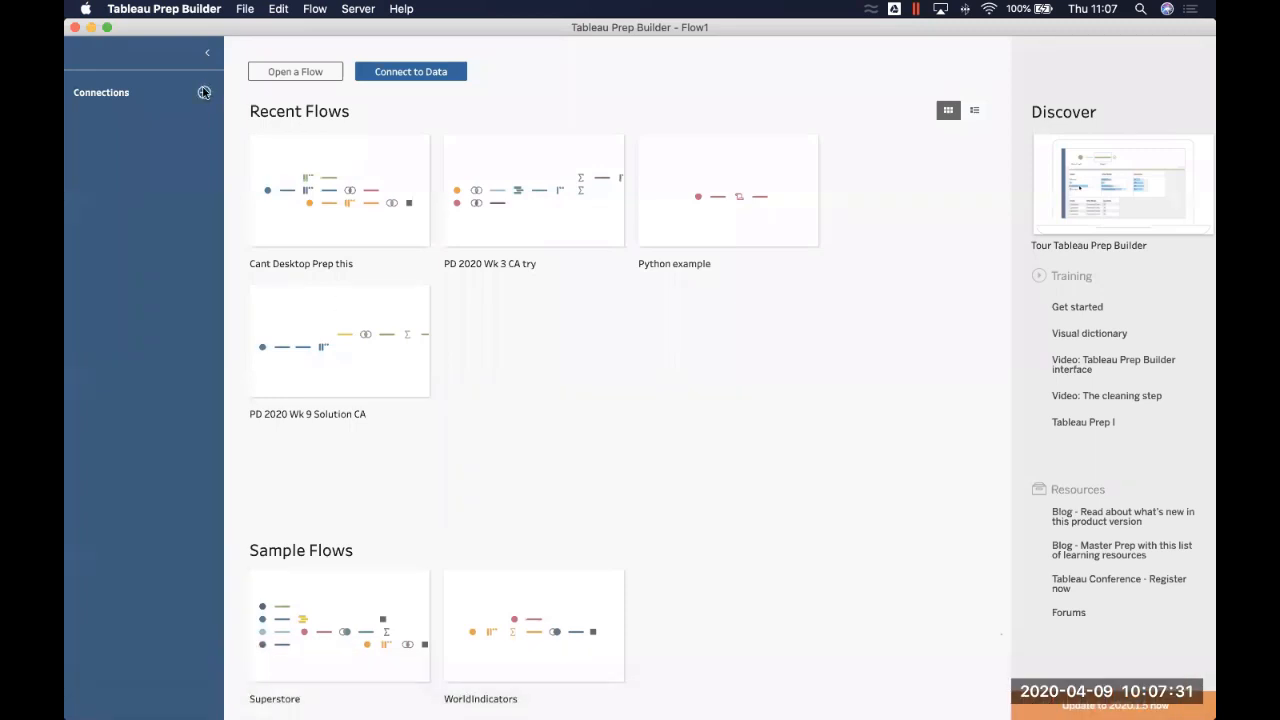
pyautogui.click(204, 93)
pyautogui.click(279, 150)
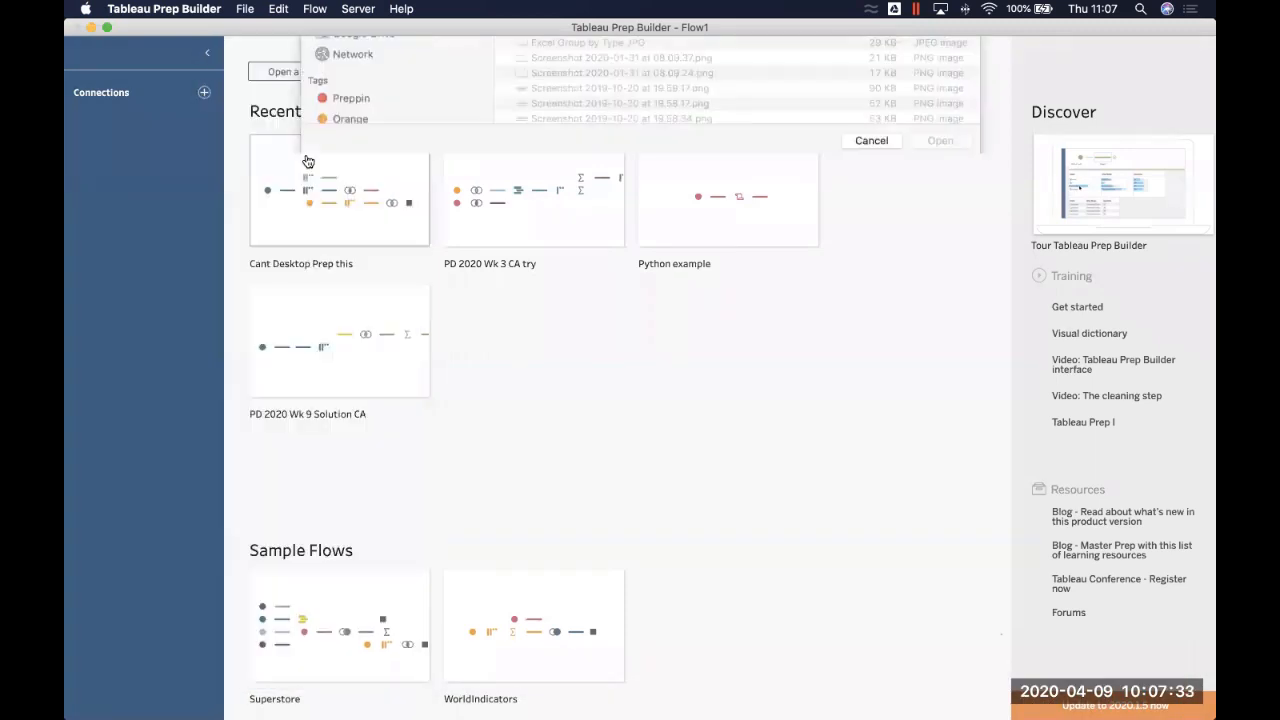
pyautogui.click(580, 112)
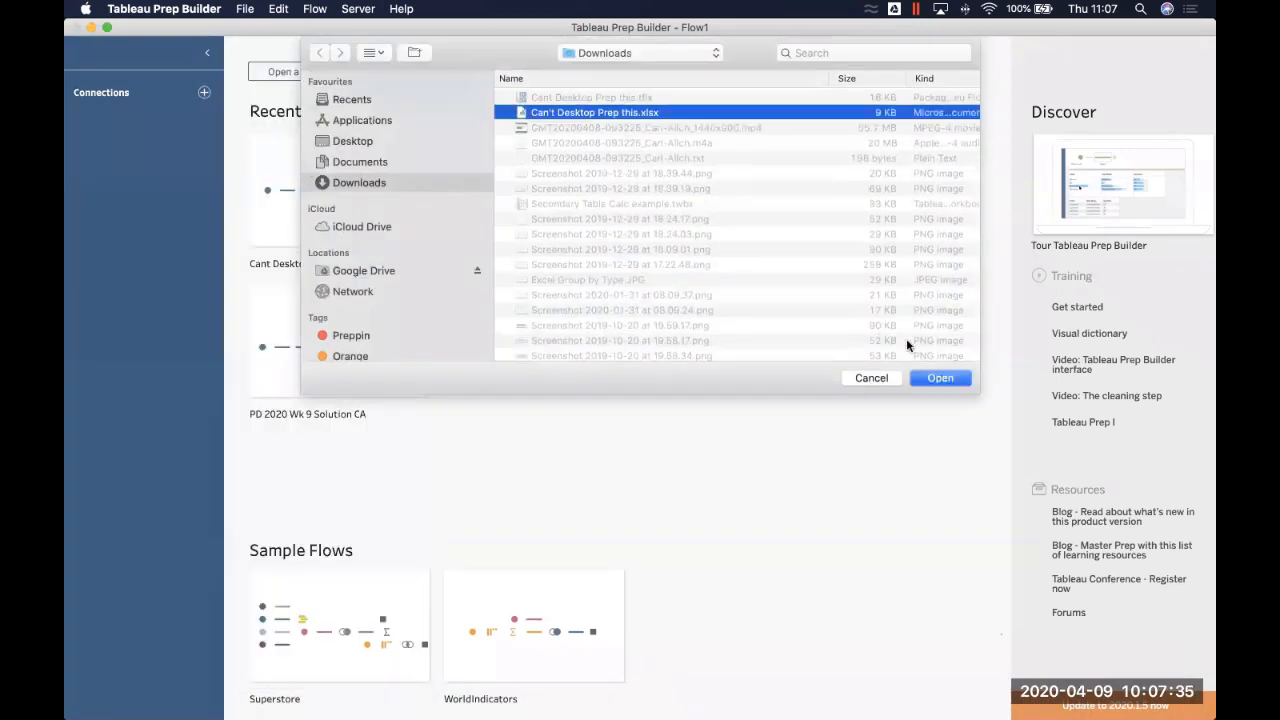
pyautogui.click(939, 378)
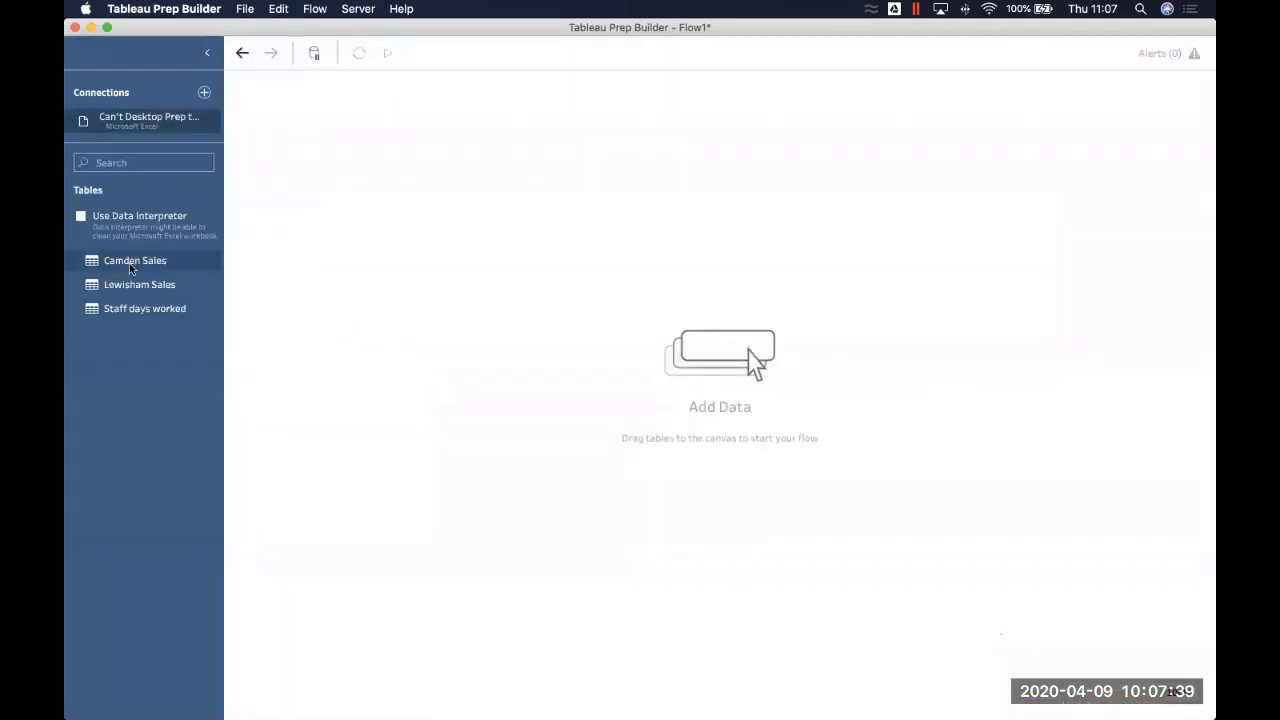
# Add the Camden Sales table to the flow and remove its input step again.
pyautogui.moveTo(130, 267); pyautogui.dragTo(345, 153)
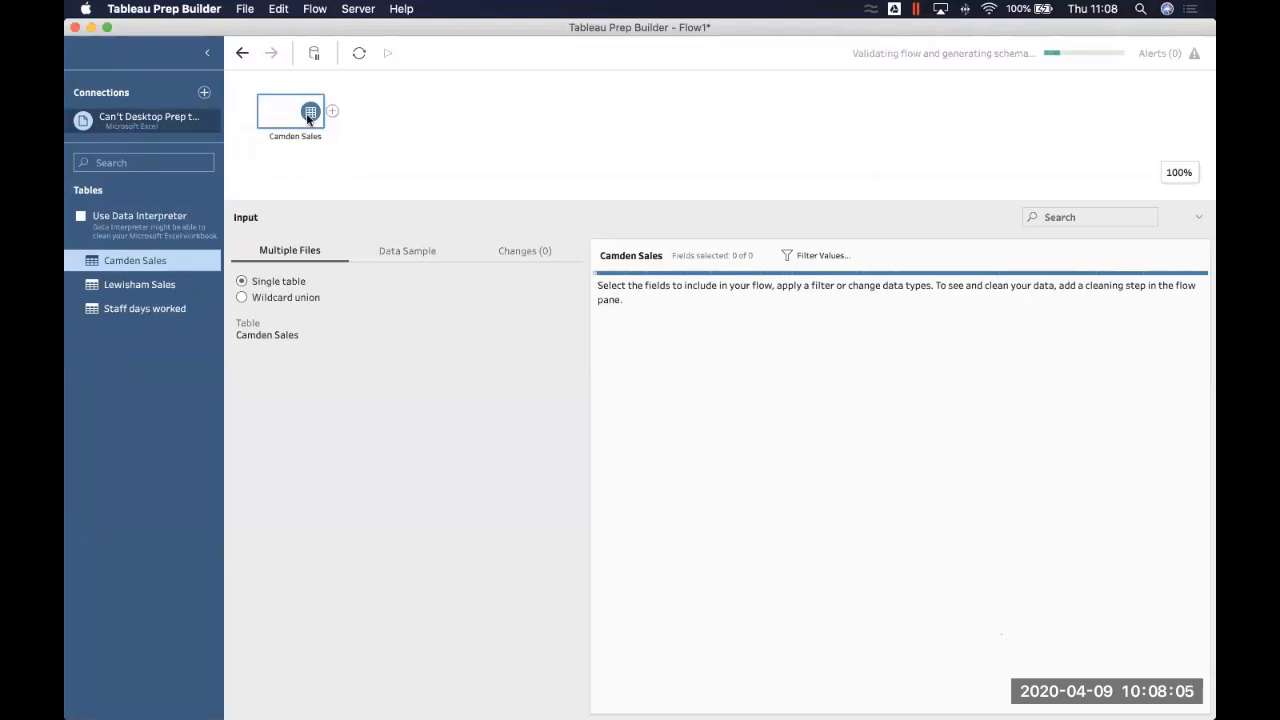
pyautogui.rightClick(277, 117)
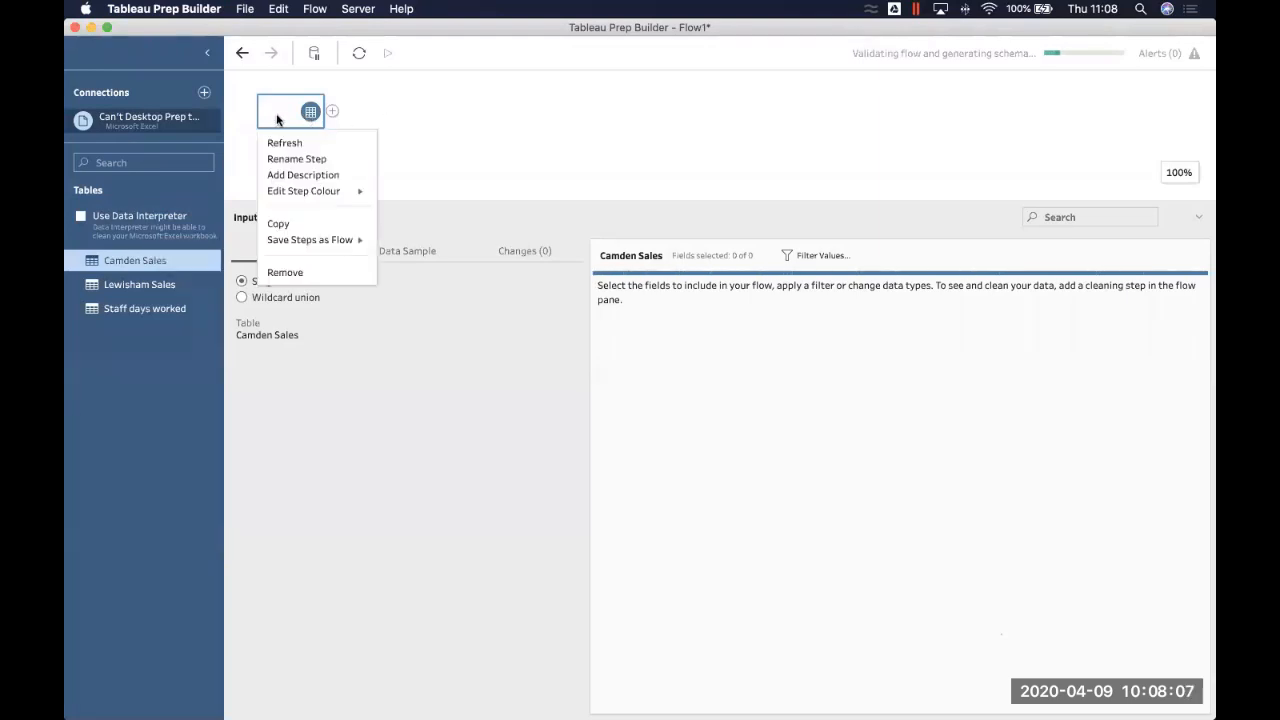
pyautogui.click(285, 272)
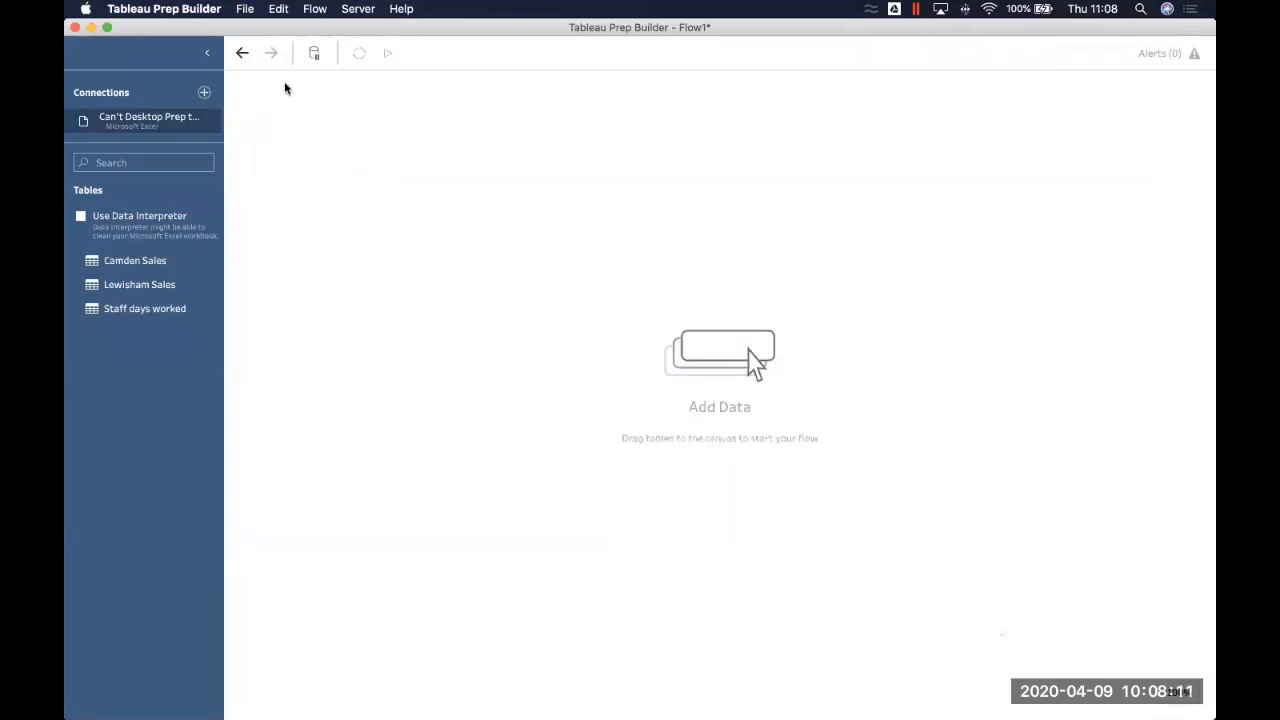
# Quit Tableau Prep Builder without saving the flow.
pyautogui.click(191, 14)
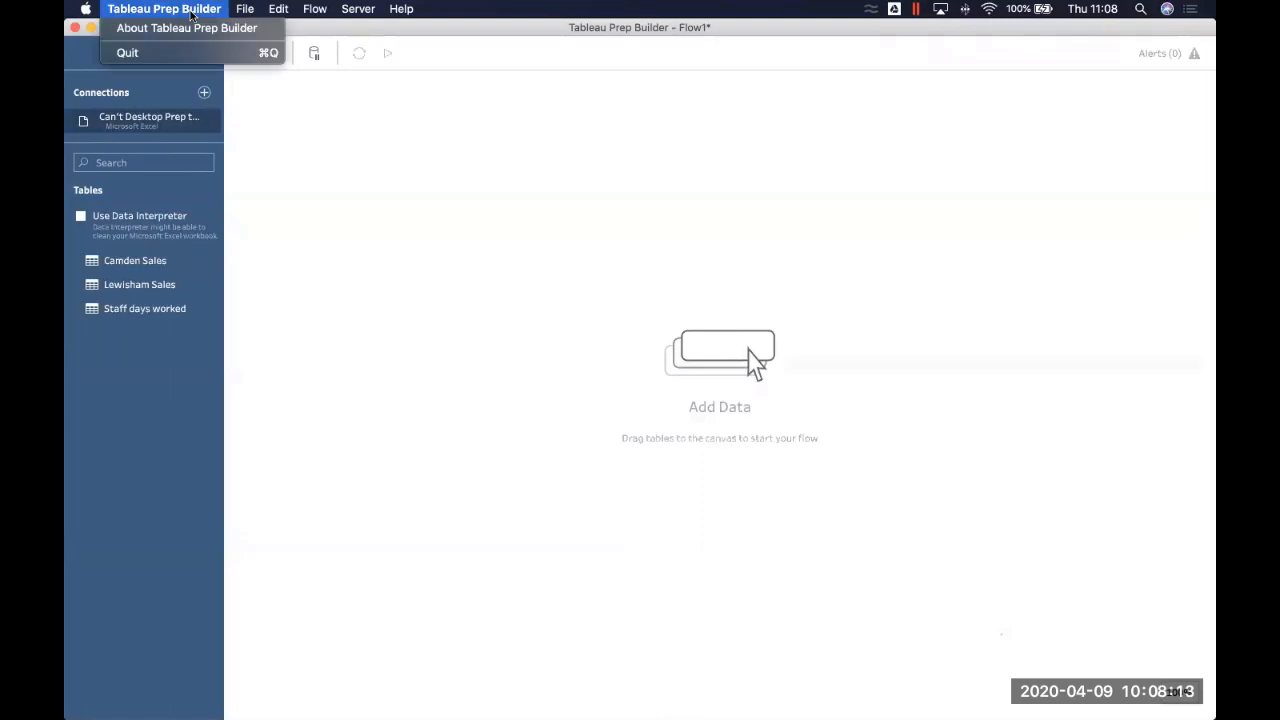
pyautogui.click(189, 52)
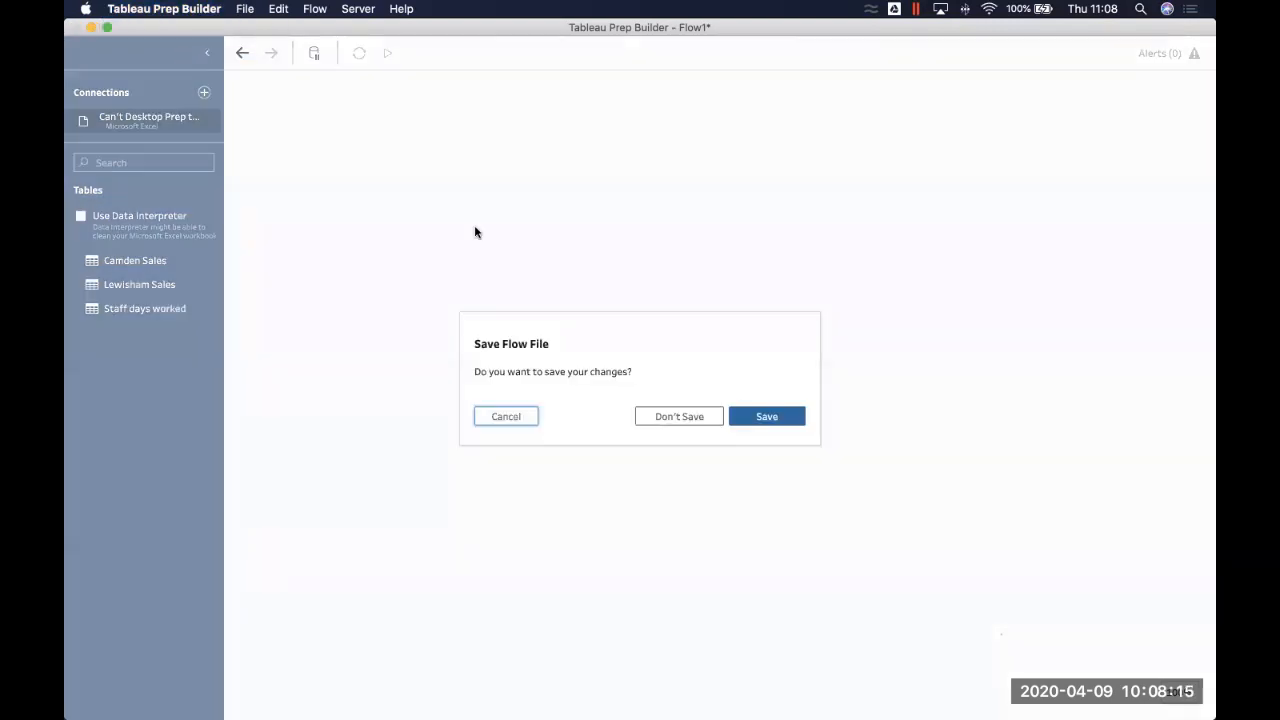
pyautogui.click(684, 418)
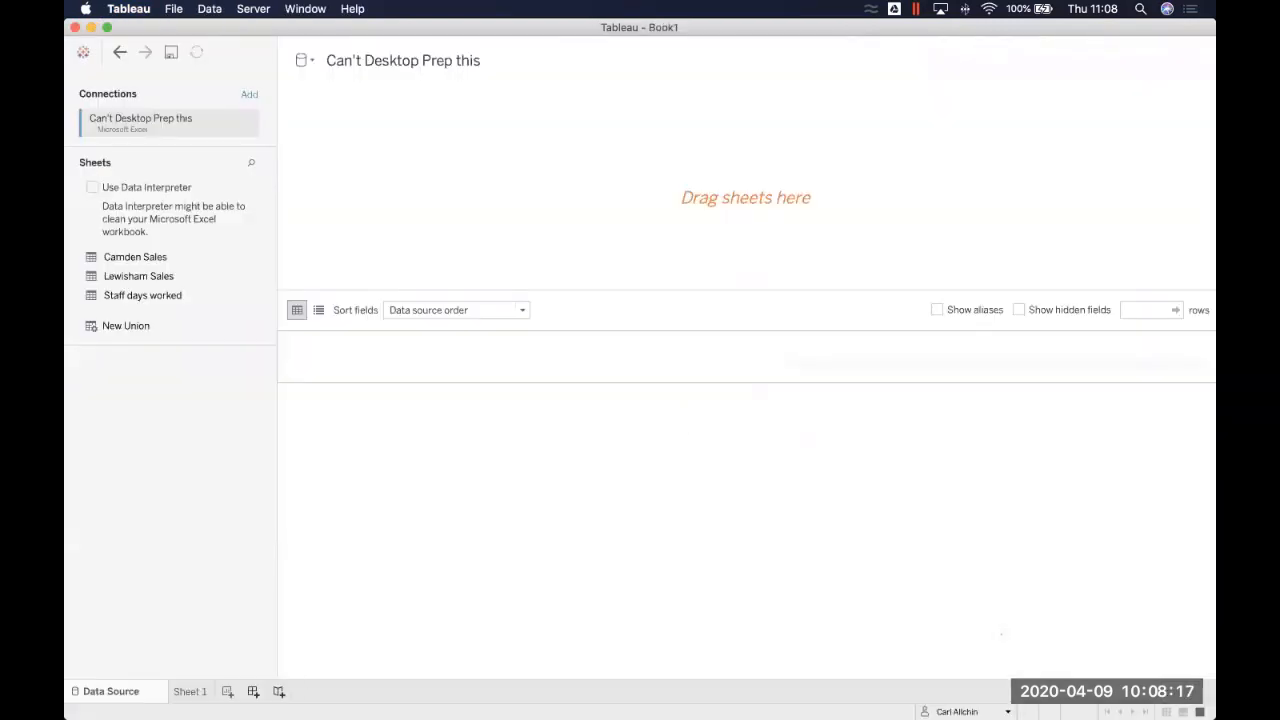
# Relaunch Tableau Prep Builder, enlarge its window to fill the screen and expand the connections pane.
pyautogui.moveTo(260, 705)
pyautogui.click(295, 694)
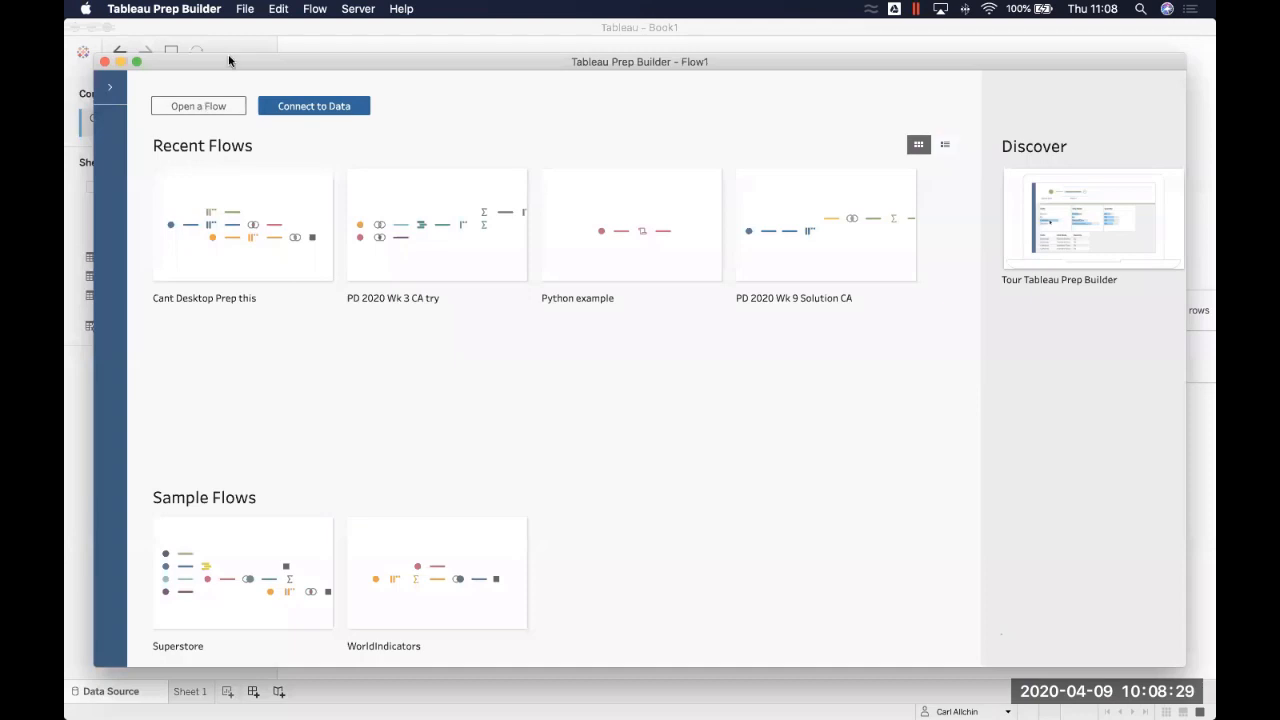
pyautogui.doubleClick(228, 57)
pyautogui.click(246, 11)
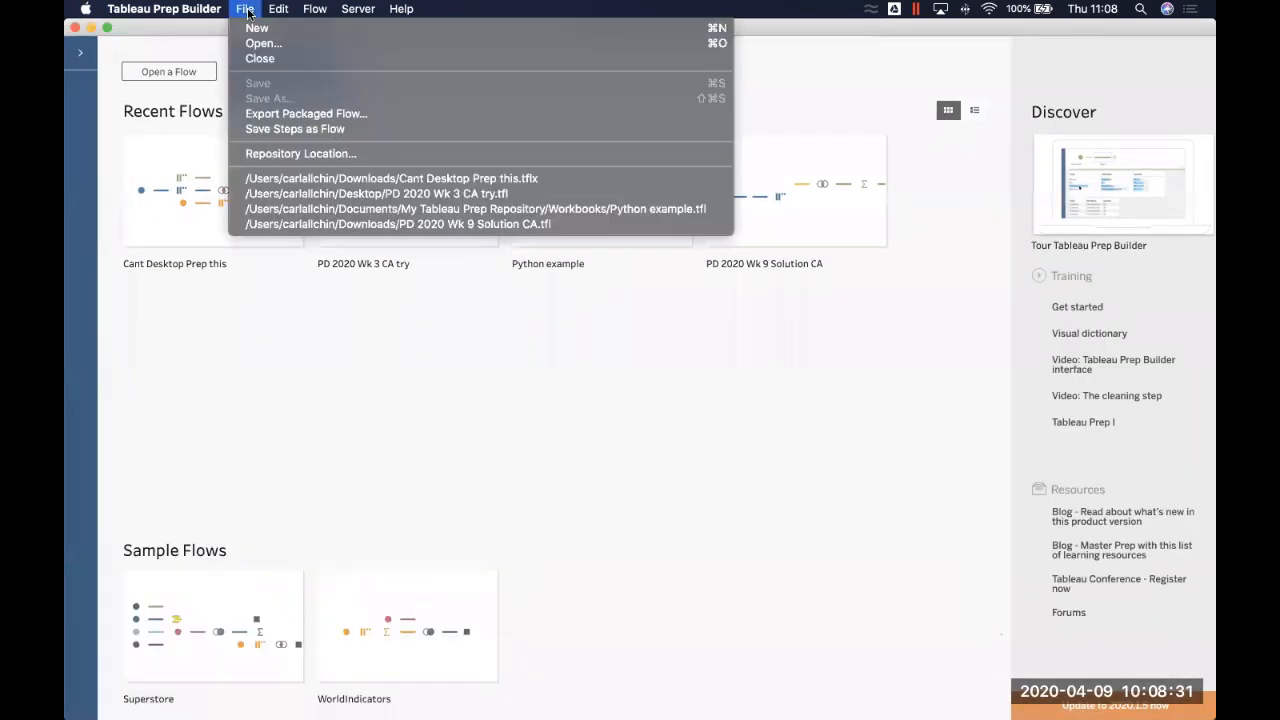
pyautogui.click(70, 60)
pyautogui.click(80, 52)
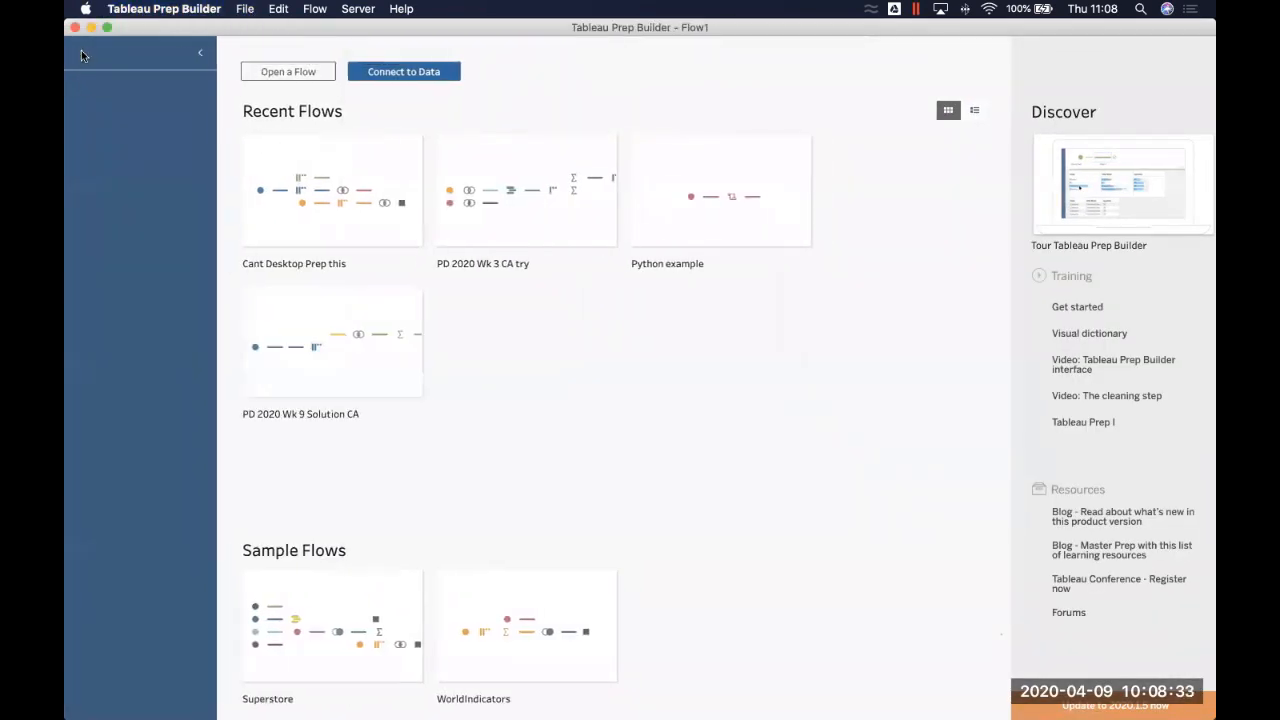
# Connect the new flow to the Excel file Can't Desktop Prep this.xlsx in Downloads.
pyautogui.click(204, 92)
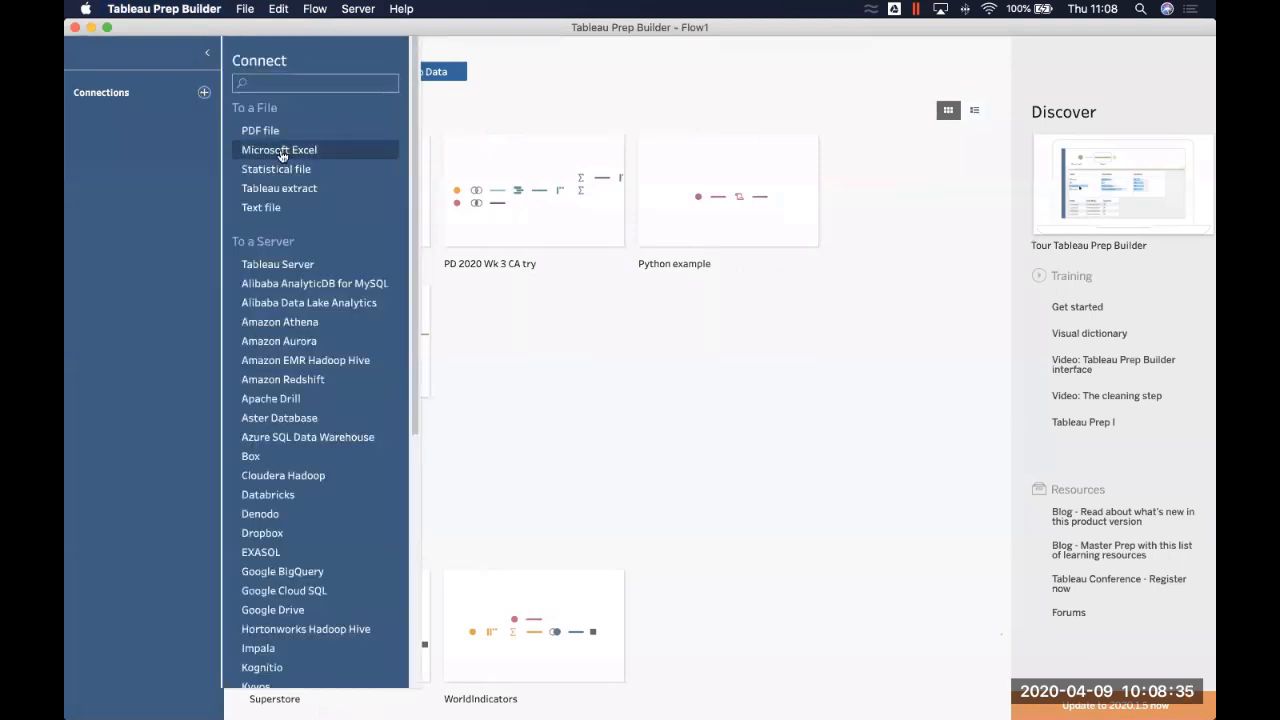
pyautogui.press('Escape')
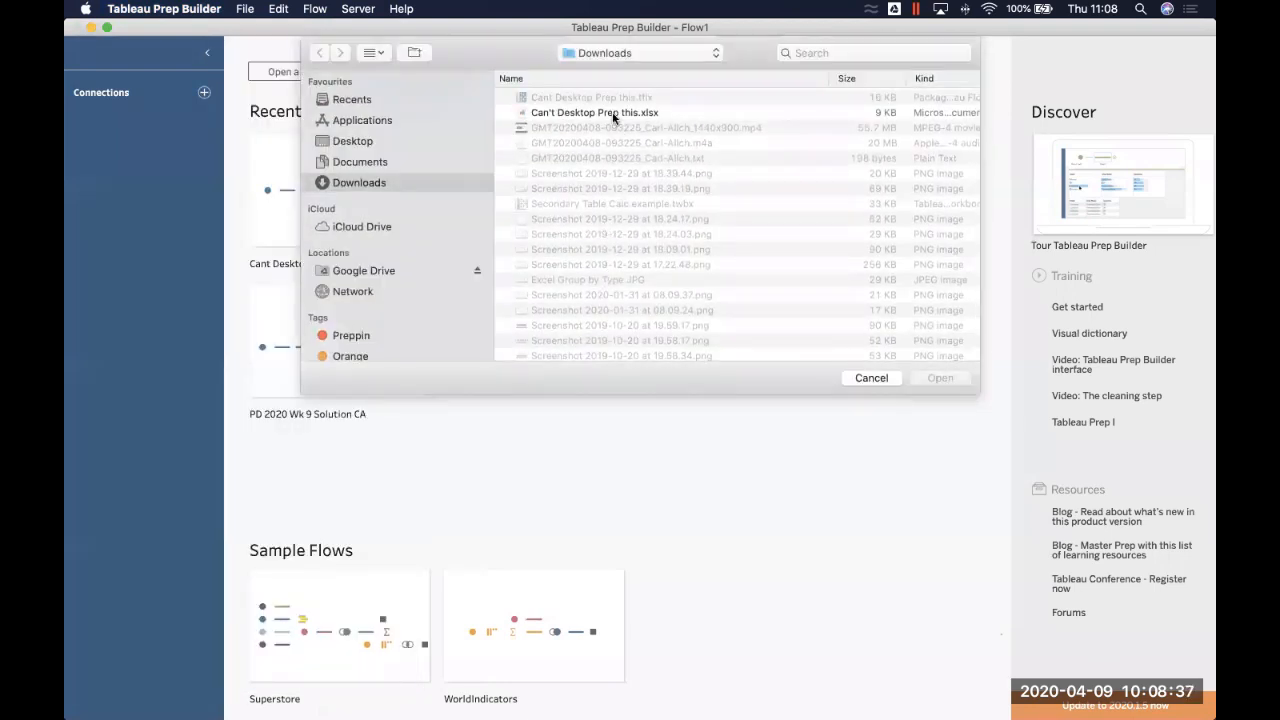
pyautogui.click(610, 113)
pyautogui.click(937, 380)
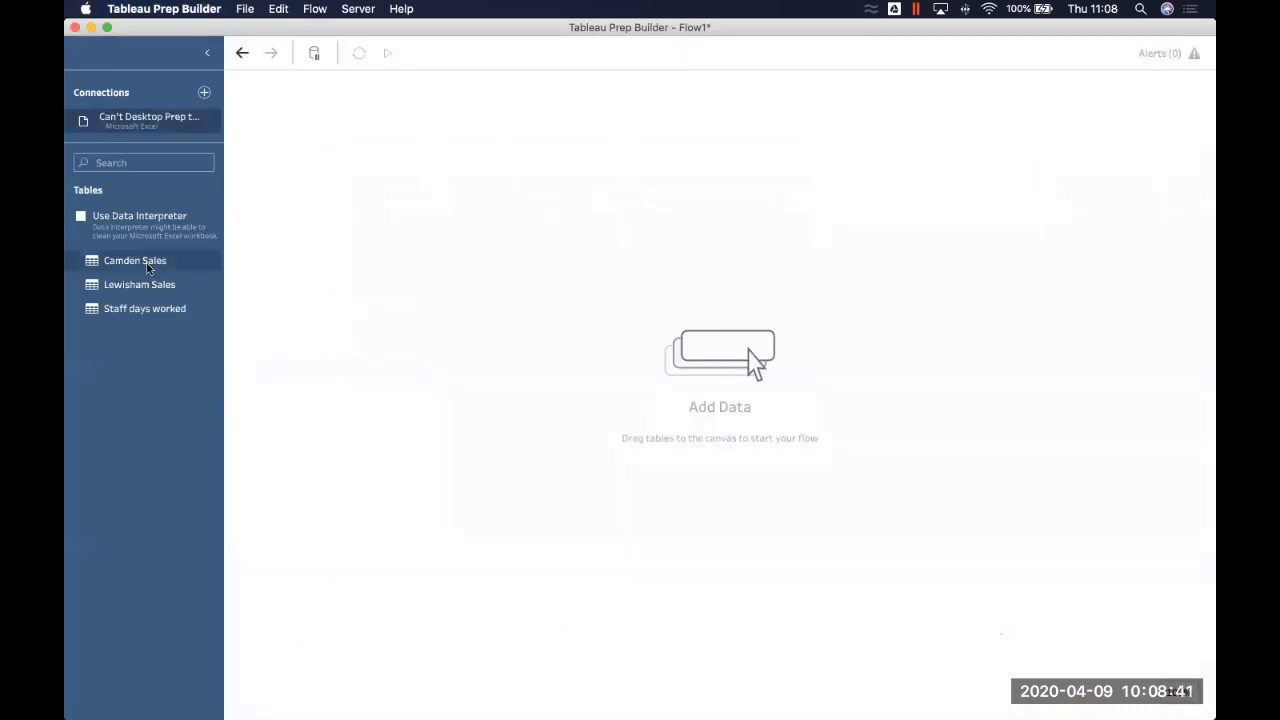
# Add the Camden Sales table to the flow as an input and attach a clean step to it.
pyautogui.moveTo(150, 261); pyautogui.dragTo(263, 148)
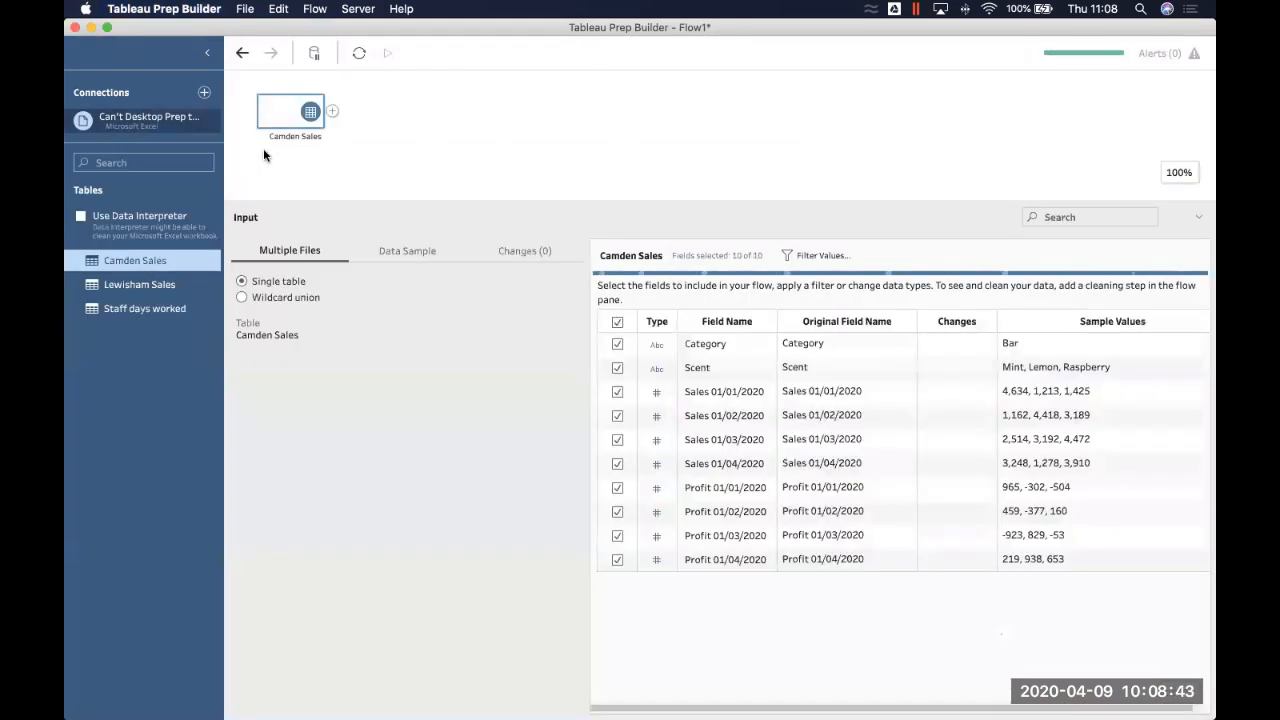
pyautogui.click(332, 111)
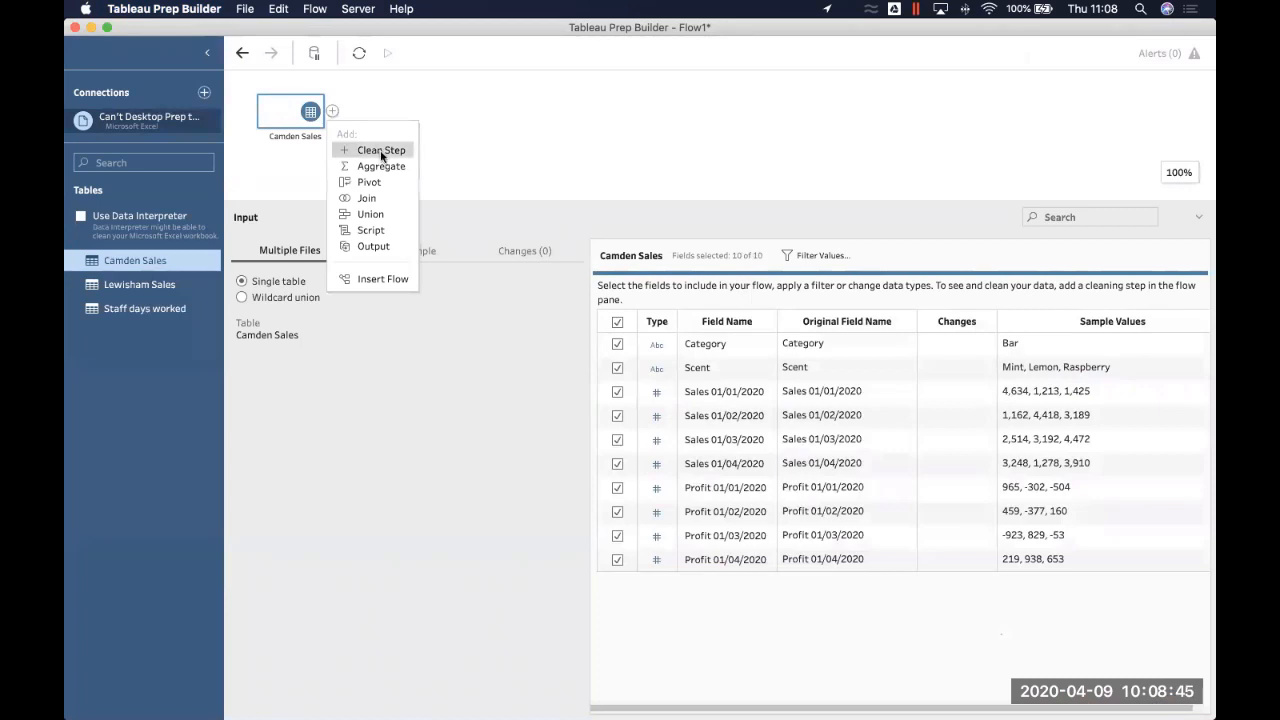
pyautogui.click(371, 149)
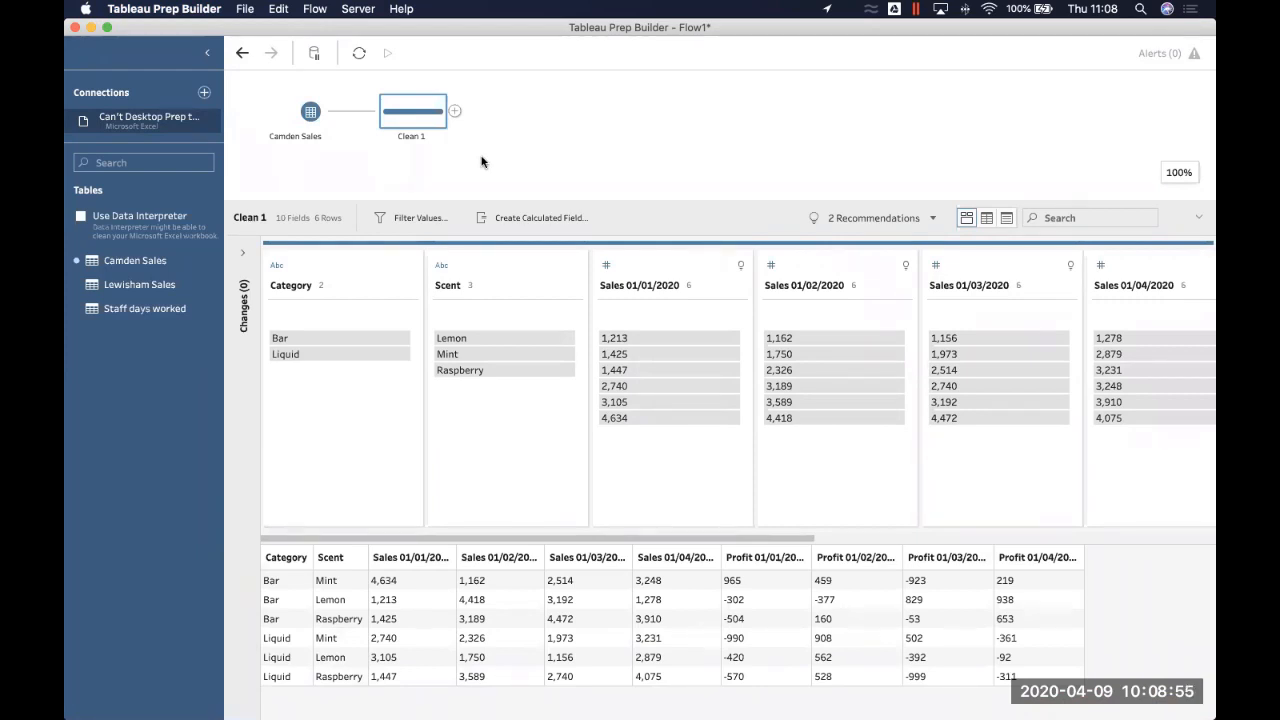
# Turn the Camden Sales input into a wildcard union that includes only sheets matching *Sales, and apply it.
pyautogui.click(311, 124)
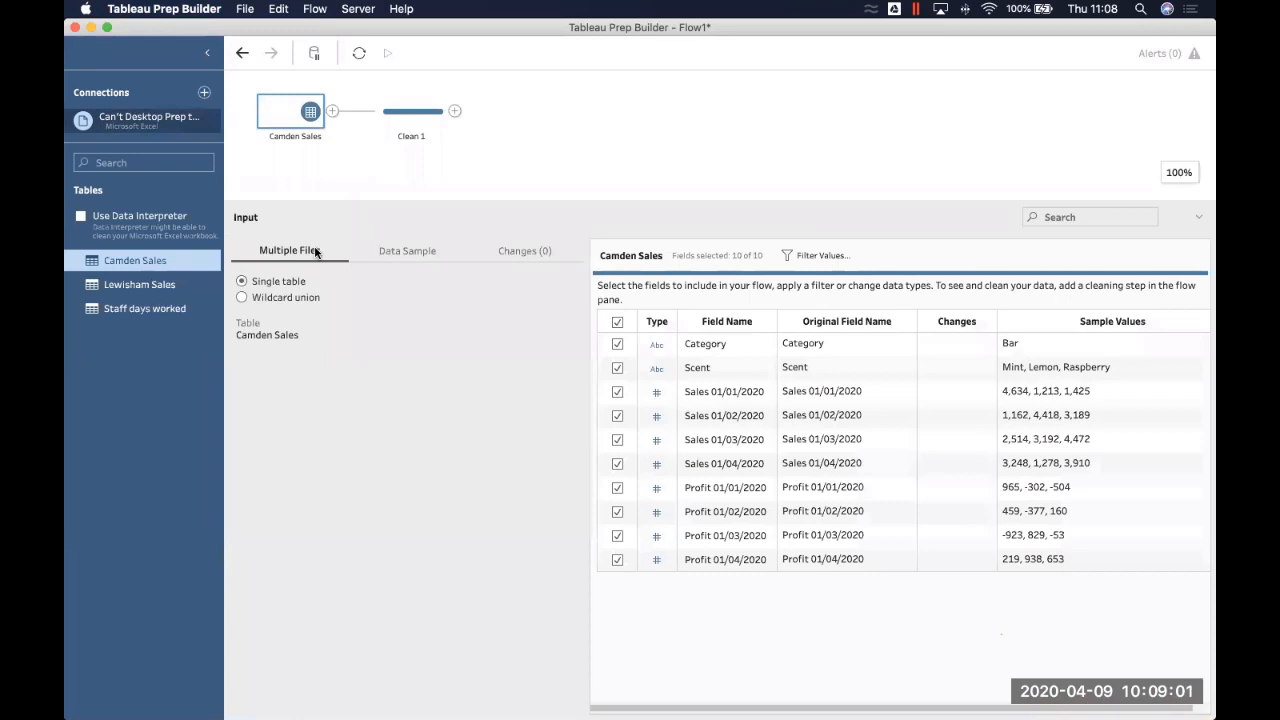
pyautogui.click(243, 298)
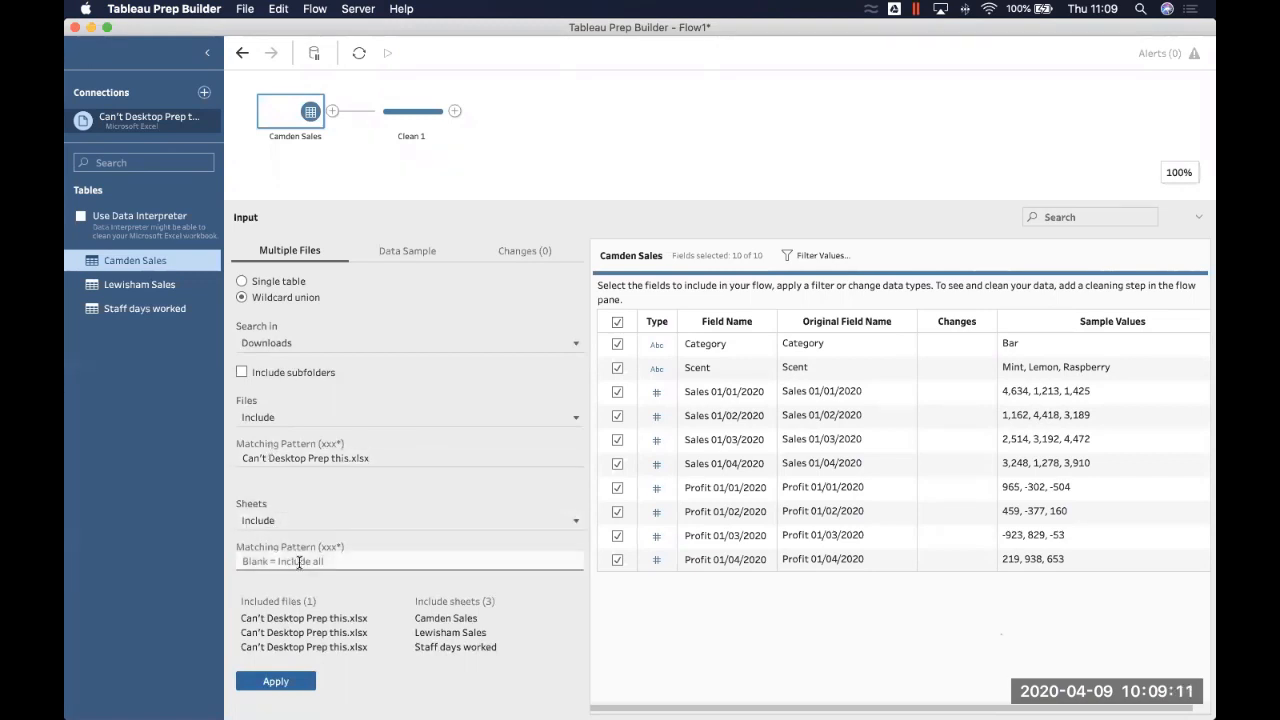
pyautogui.click(298, 561)
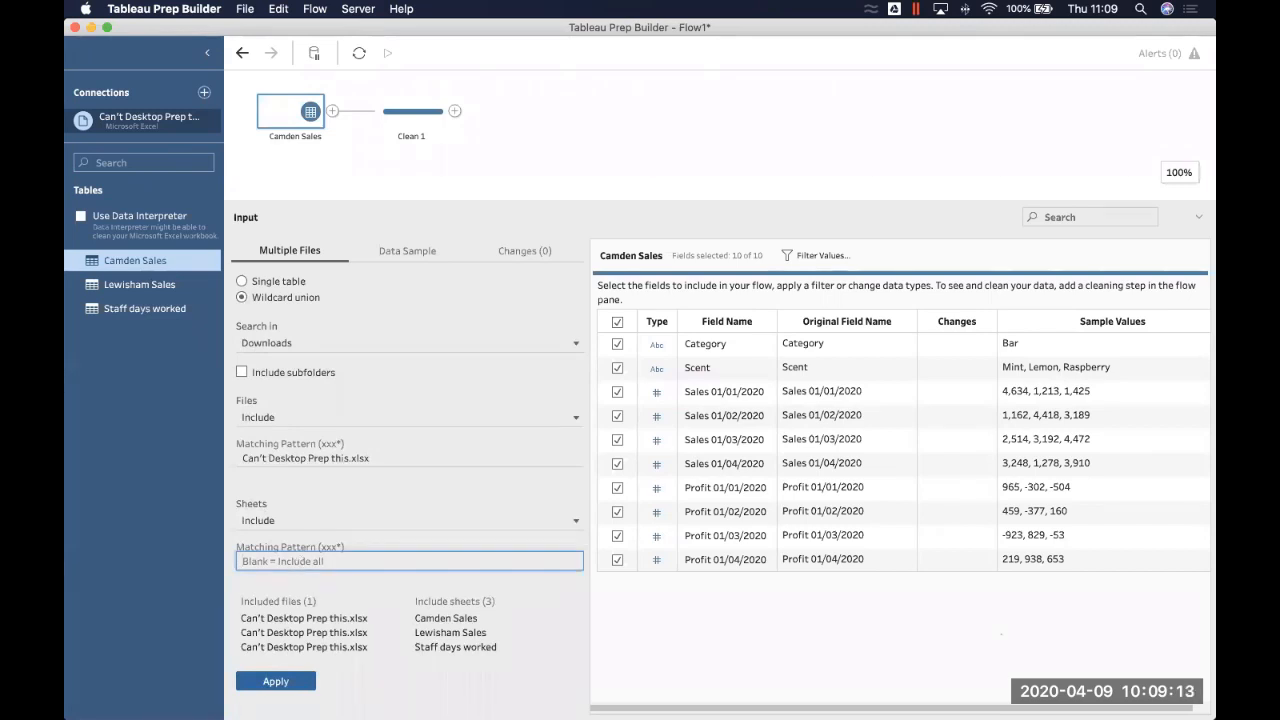
pyautogui.write('*Sales')
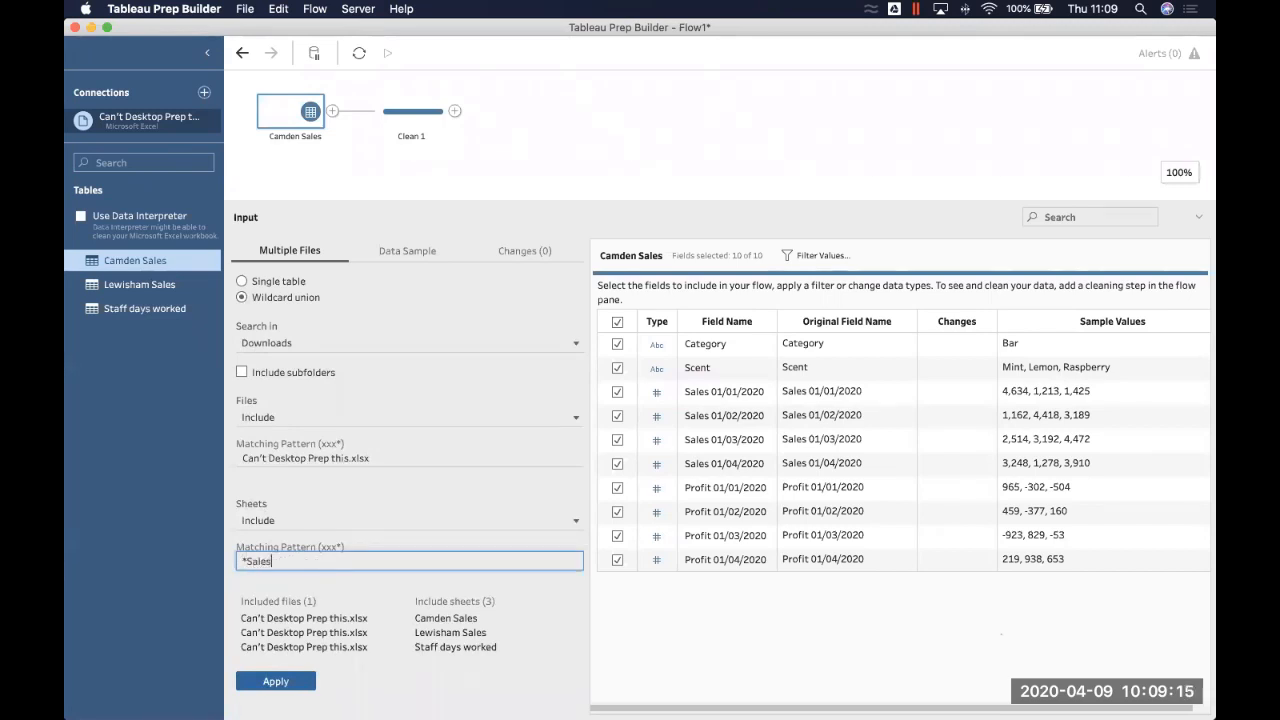
pyautogui.click(271, 688)
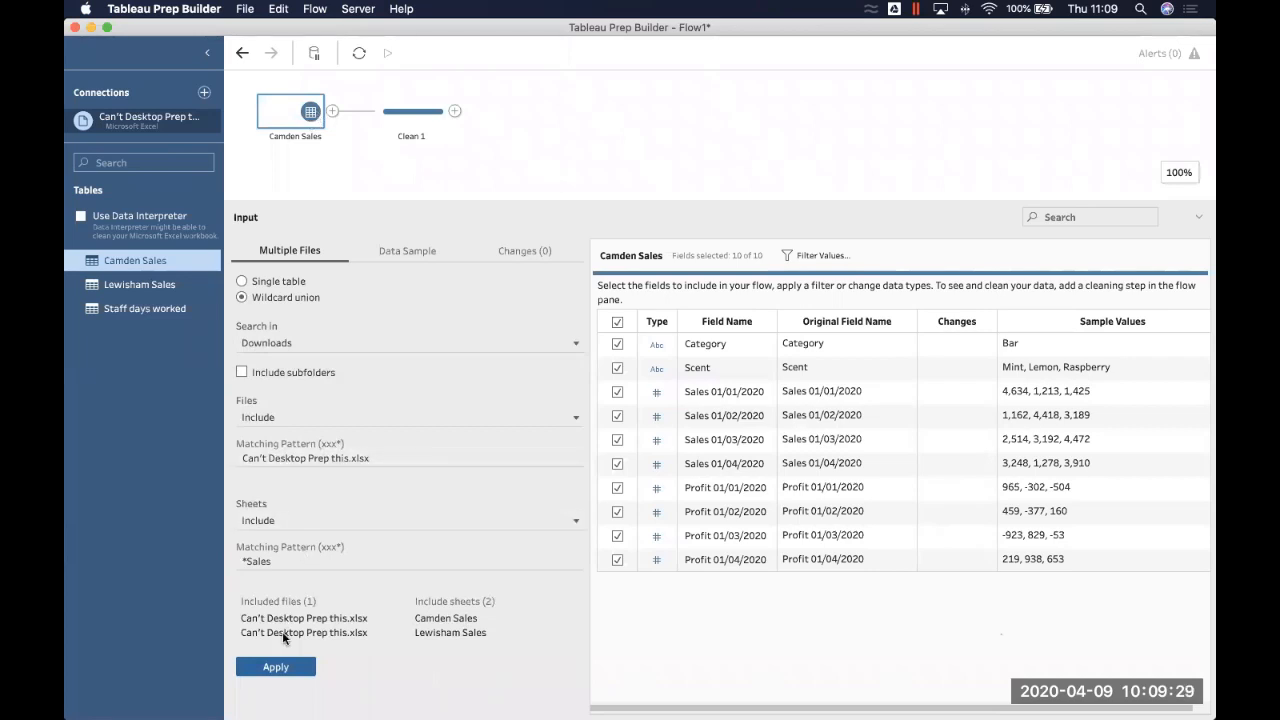
pyautogui.click(279, 665)
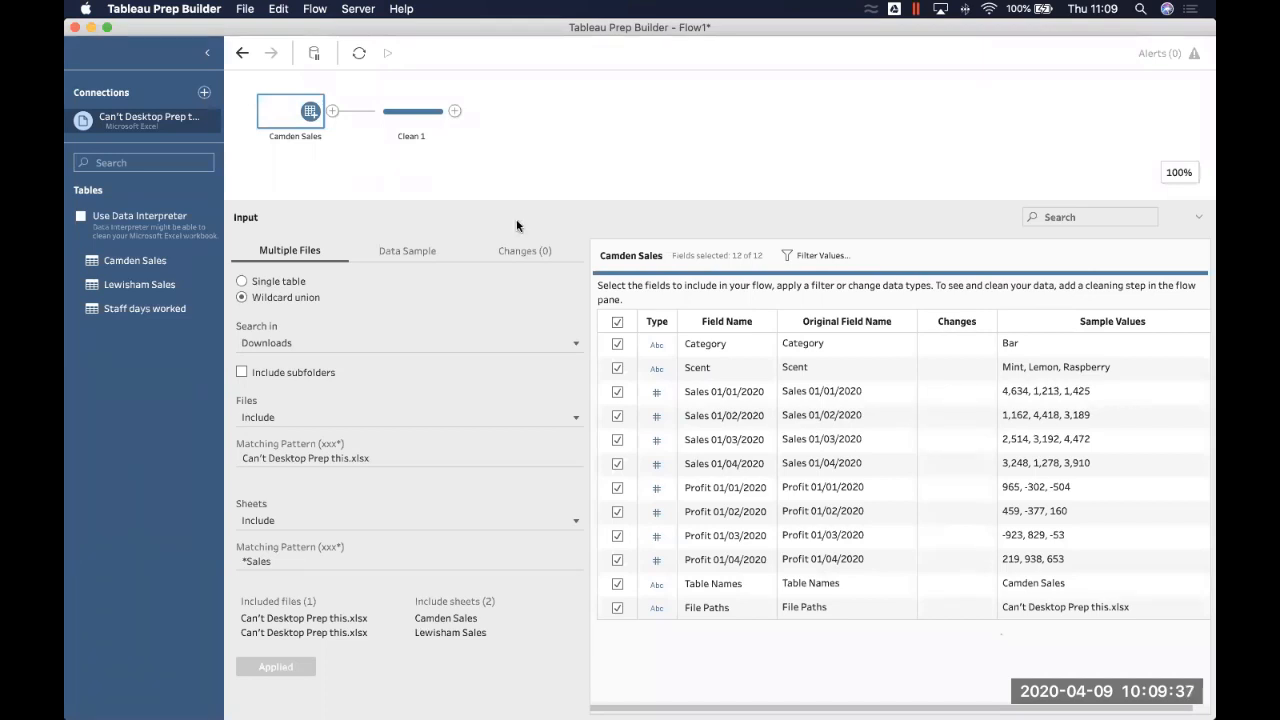
# In Clean 1, custom split the Table Names field, splitting off the first 1 field to isolate the store word.
pyautogui.click(406, 122)
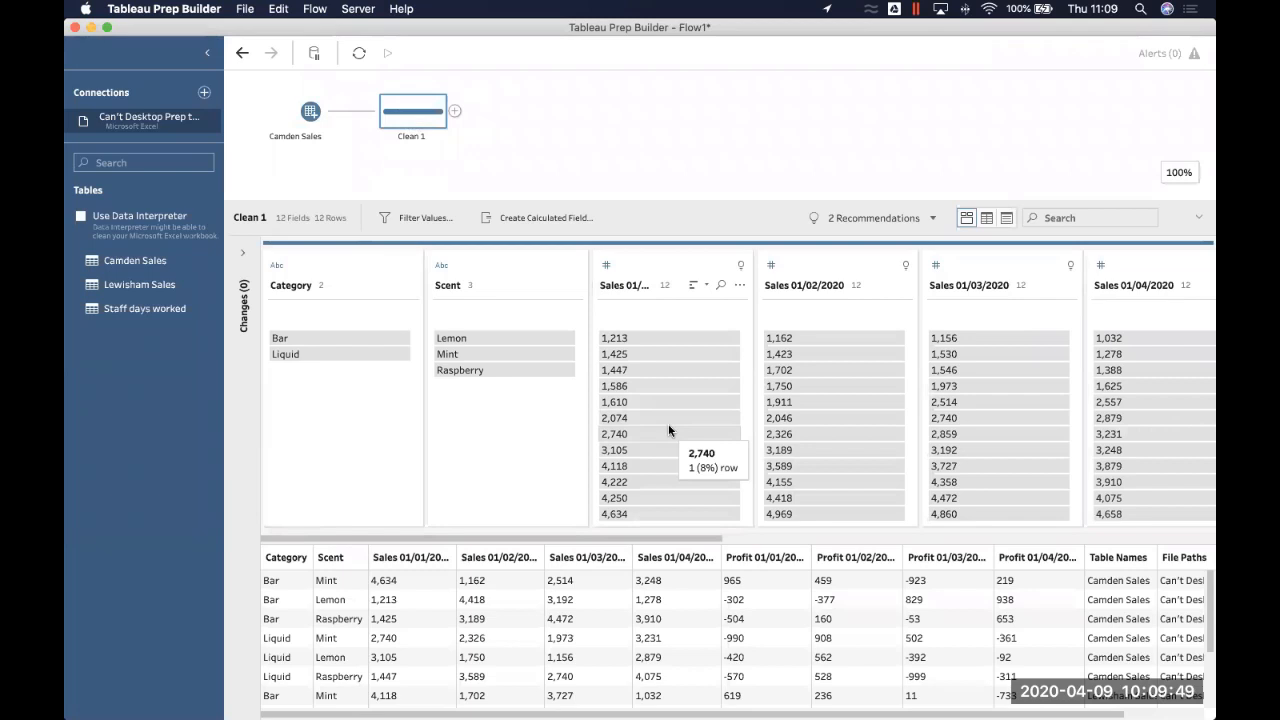
pyautogui.hscroll(5, 709, 286)
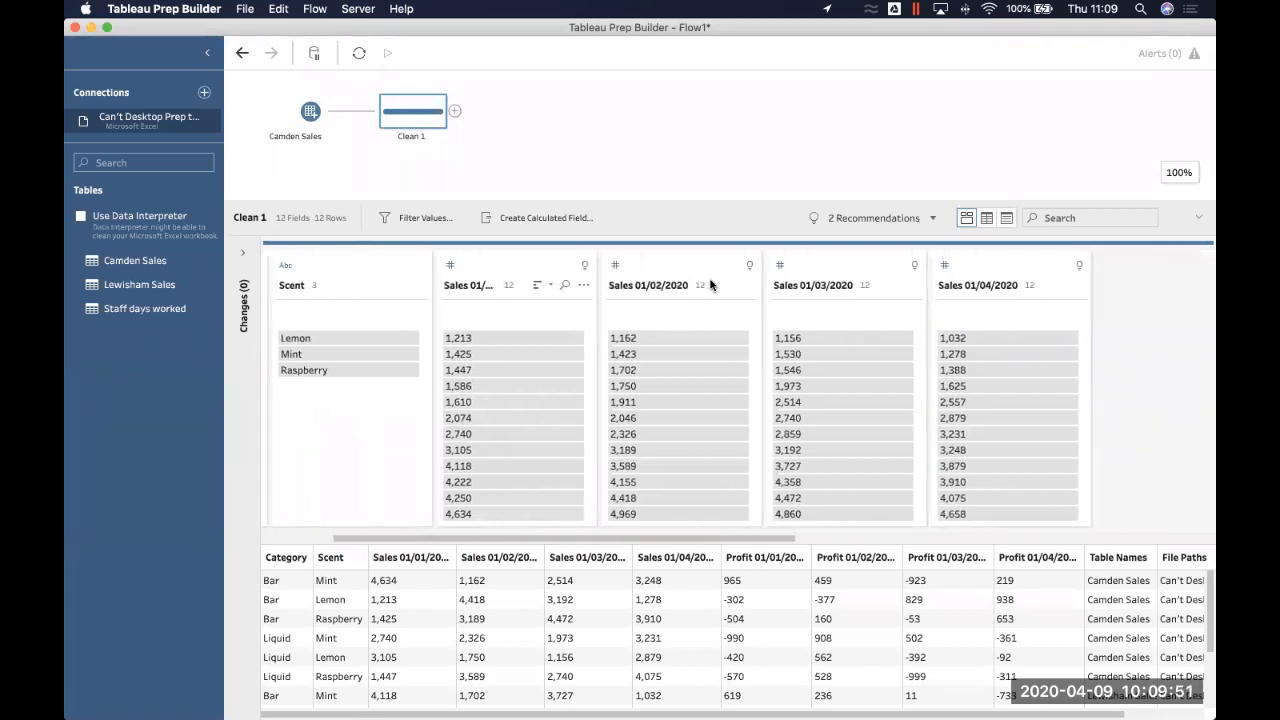
pyautogui.hscroll(15, 991, 280)
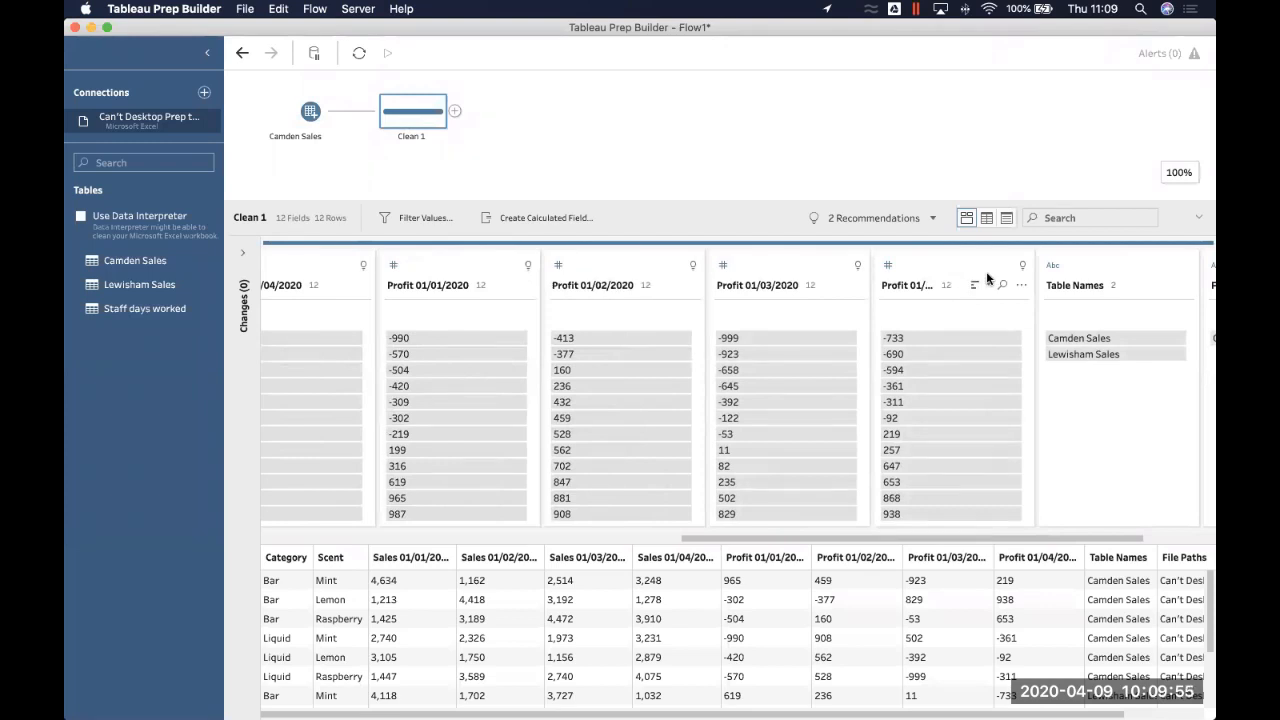
pyautogui.hscroll(4, 1056, 362)
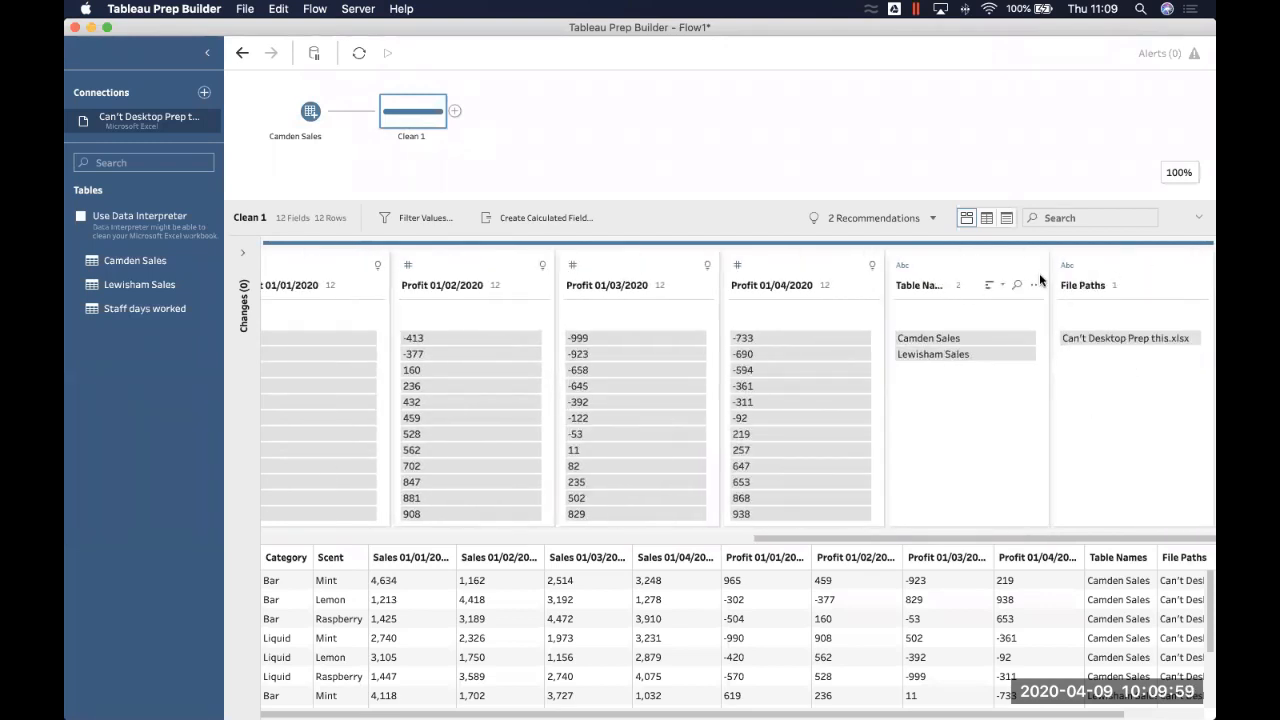
pyautogui.click(1036, 285)
pyautogui.moveTo(1063, 361)
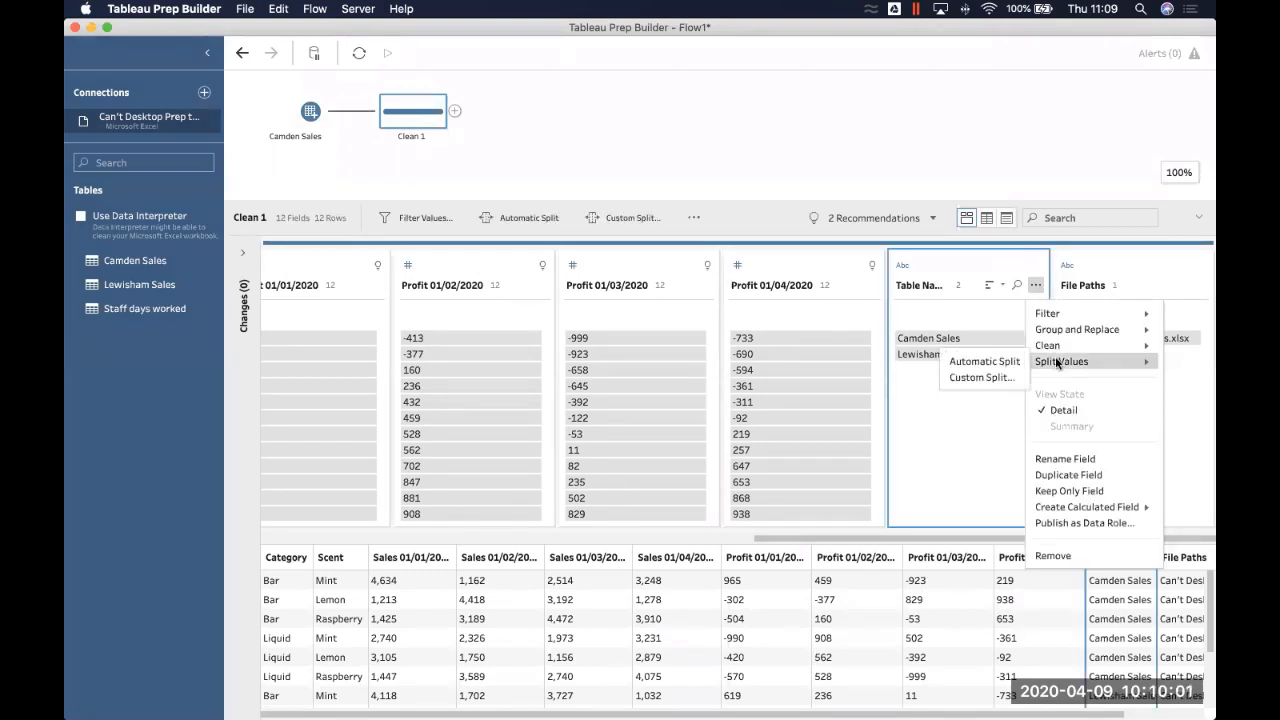
pyautogui.click(990, 377)
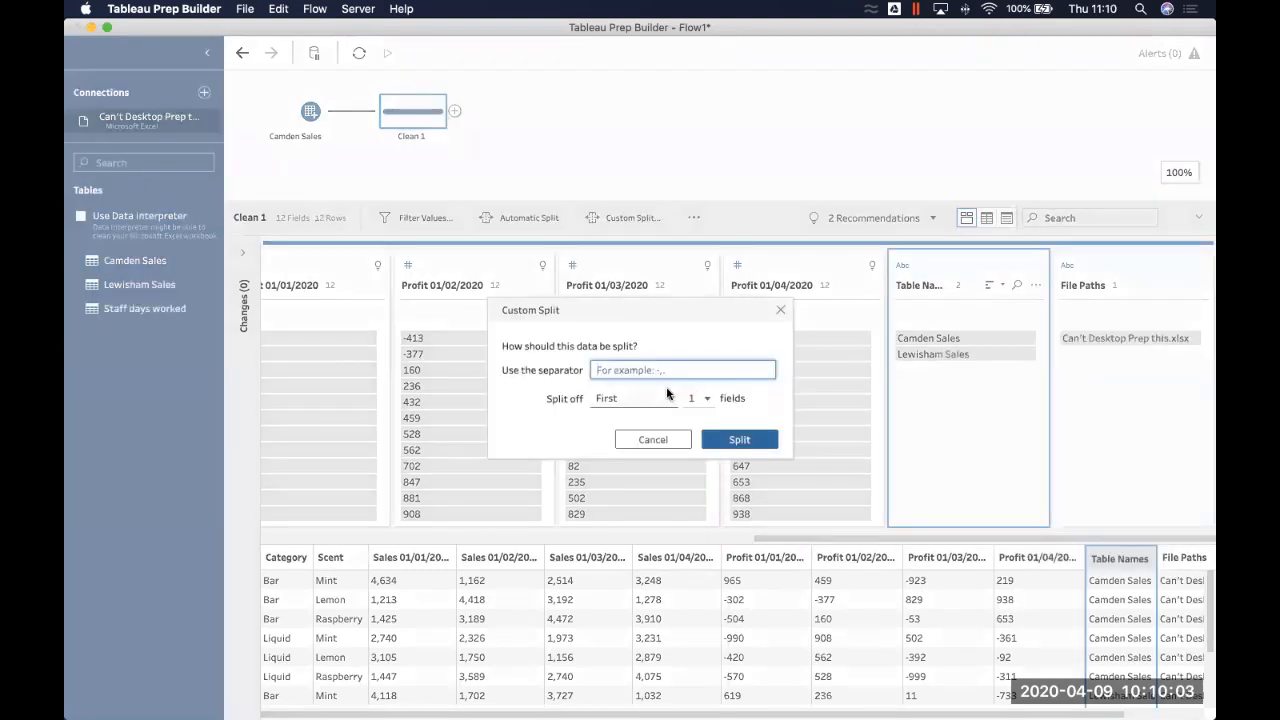
pyautogui.click(738, 439)
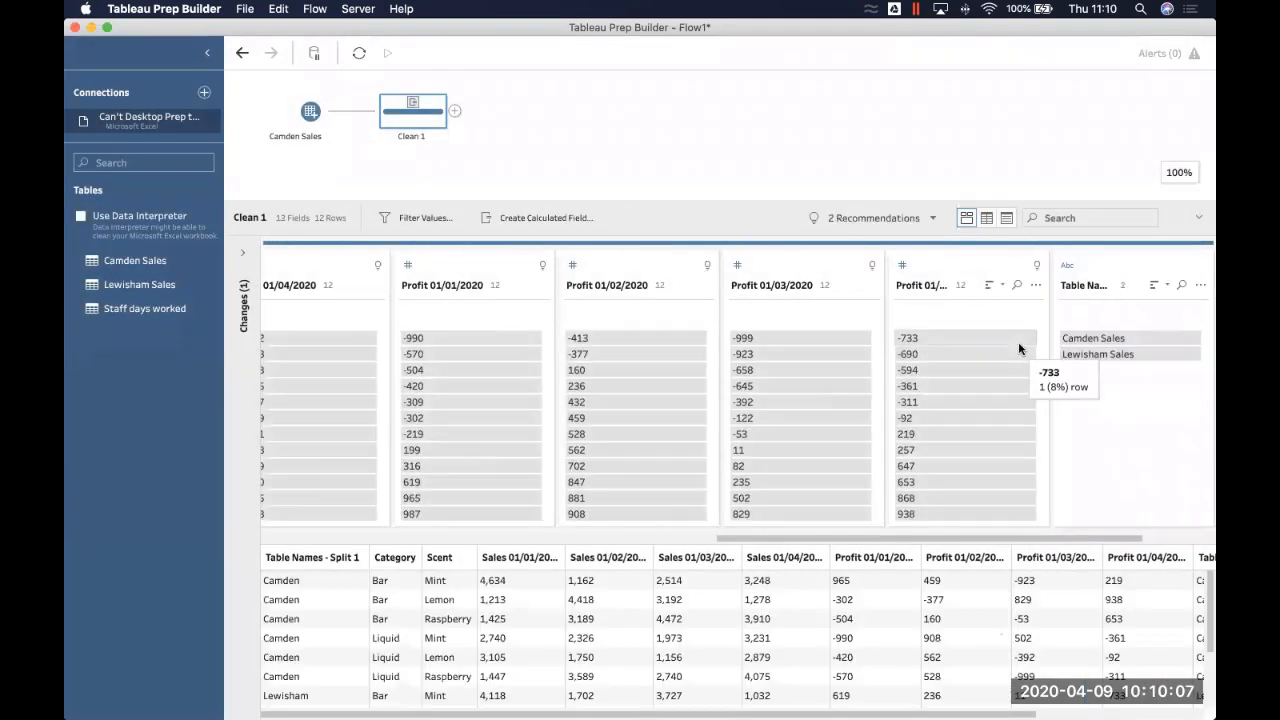
# Rename the split field Store and remove the original Table Names and File Paths fields.
pyautogui.click(1200, 285)
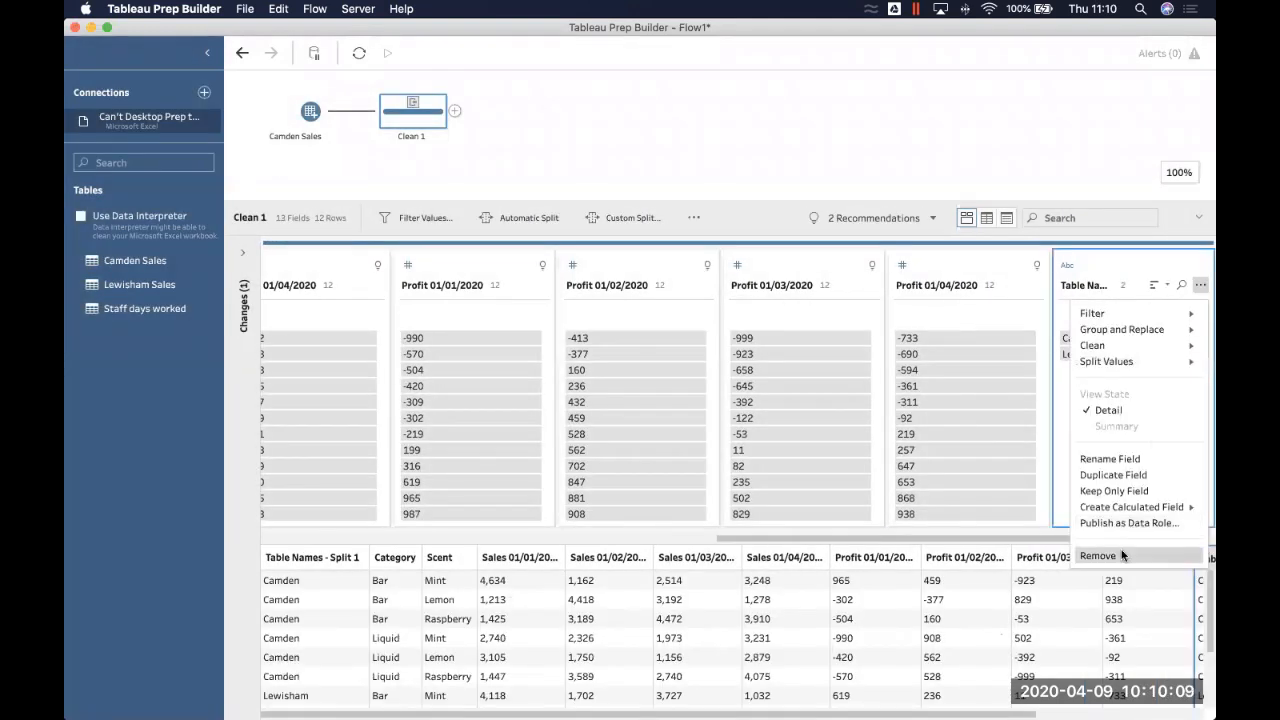
pyautogui.click(1097, 555)
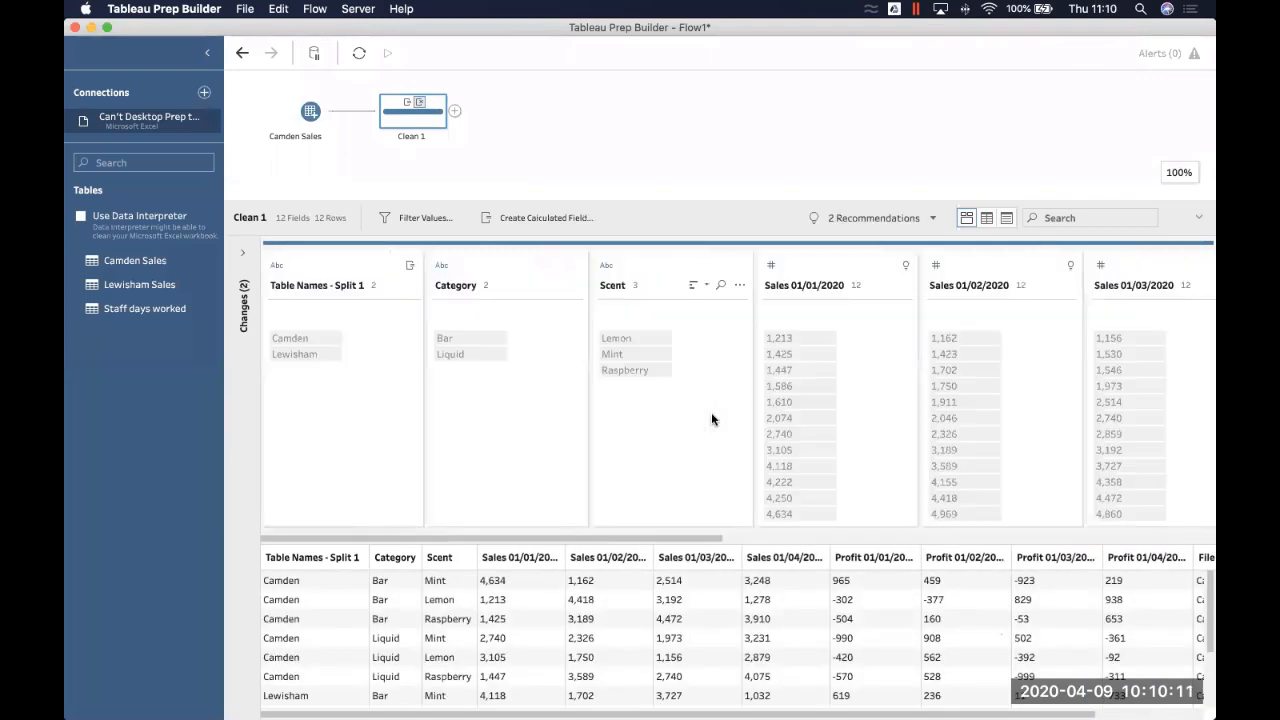
pyautogui.doubleClick(294, 285)
pyautogui.write('Store')
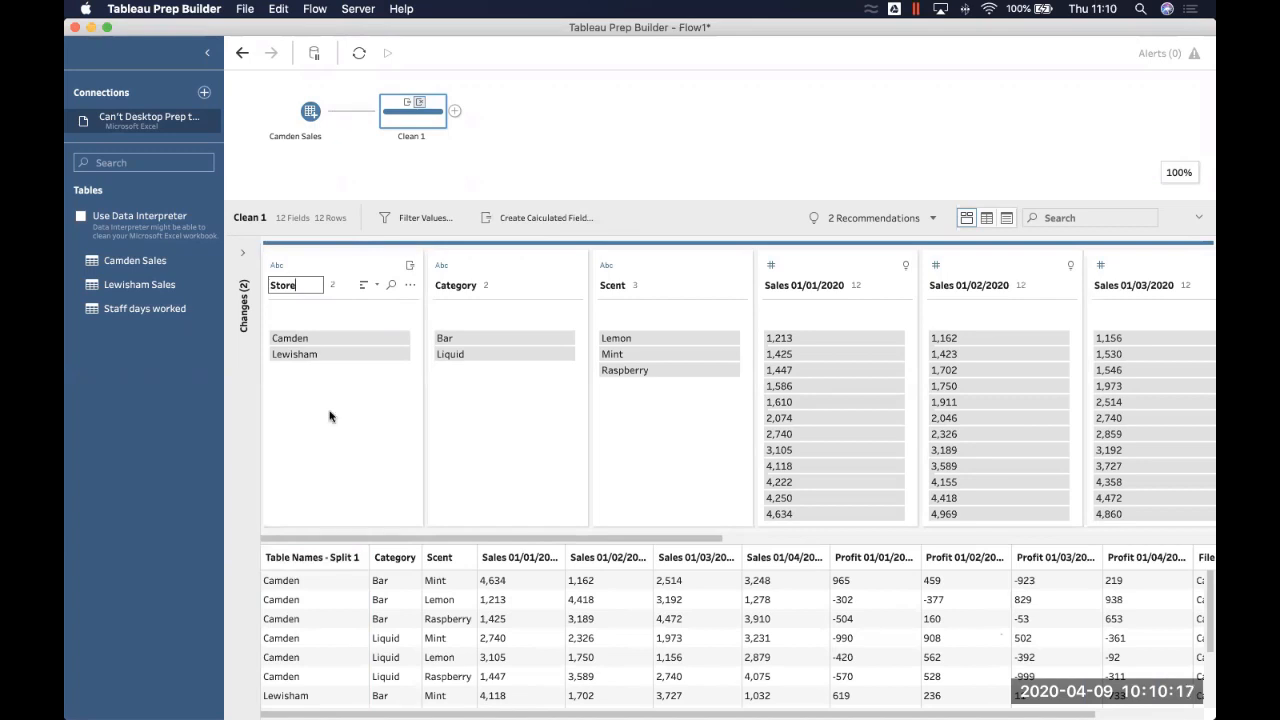
pyautogui.press('Return')
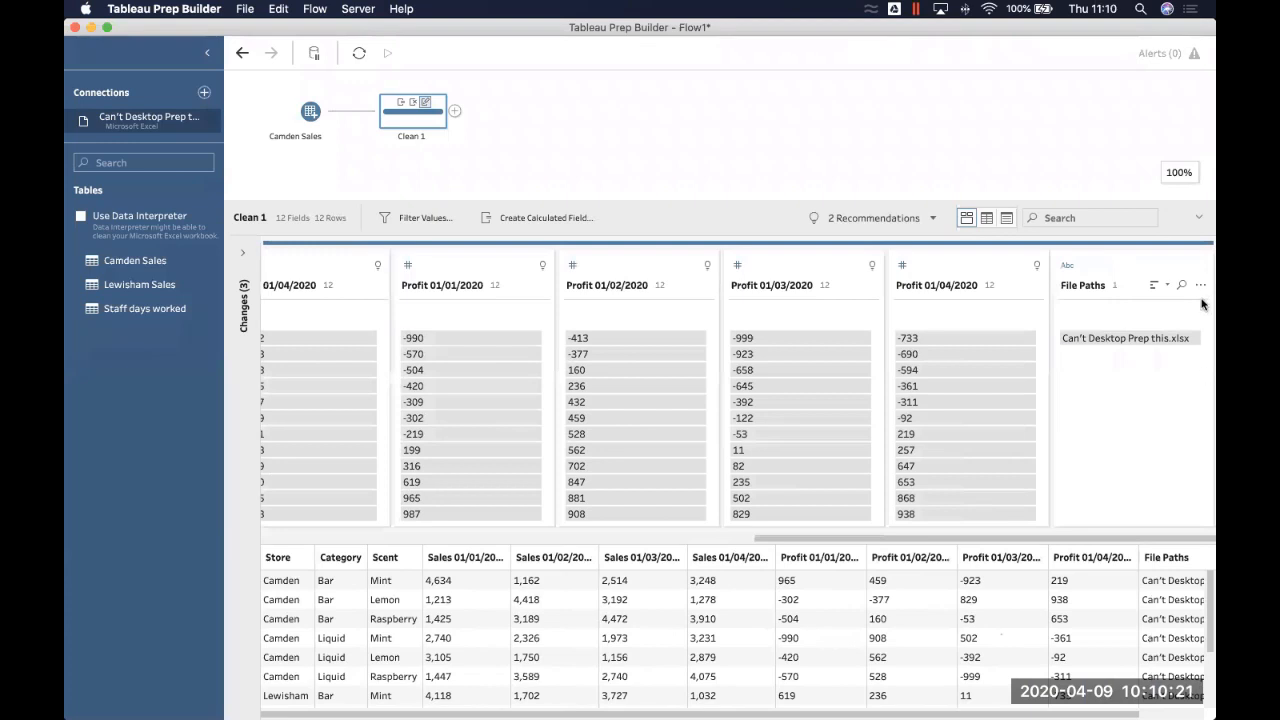
pyautogui.click(1200, 287)
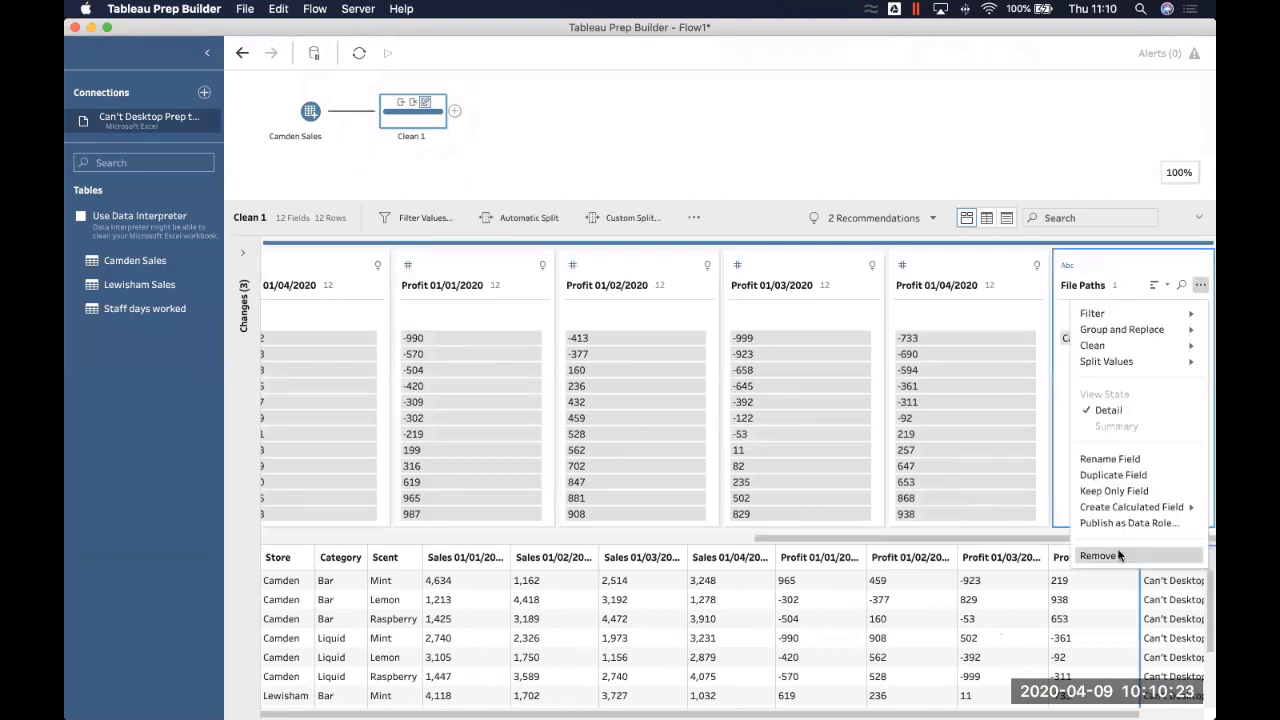
pyautogui.click(1094, 552)
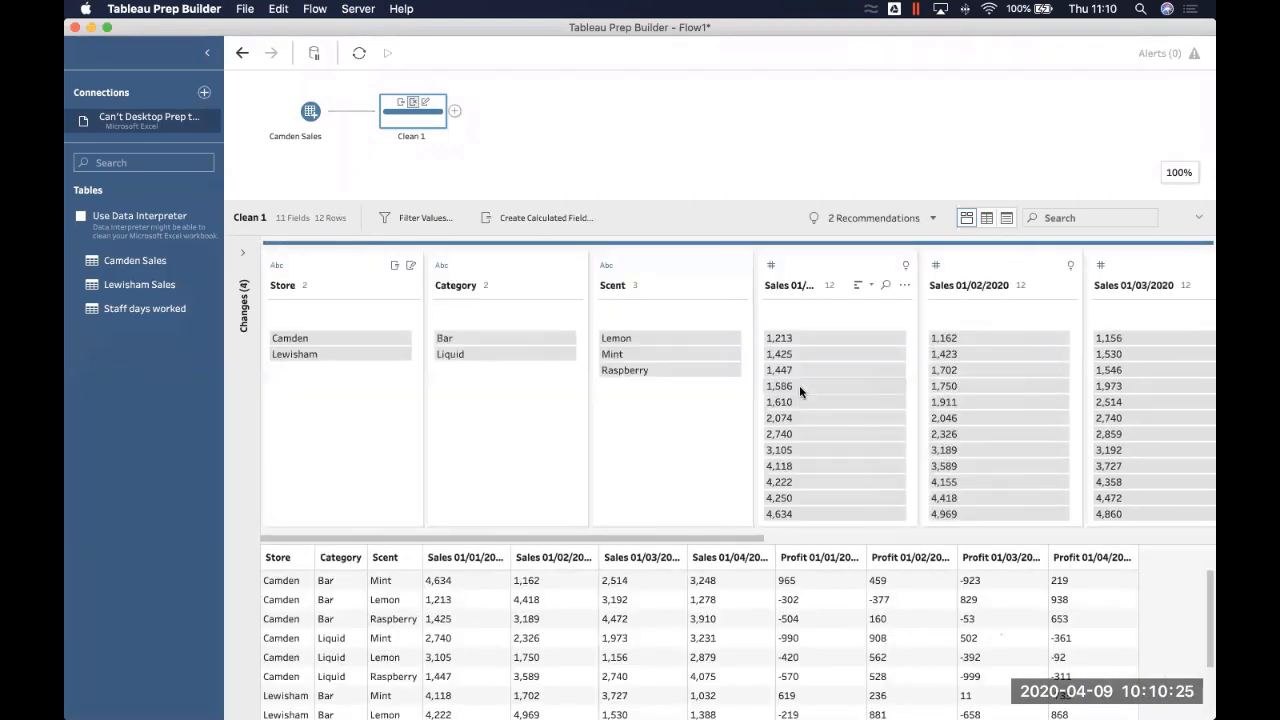
# Add a Pivot step after Clean 1.
pyautogui.hscroll(10, 799, 385)
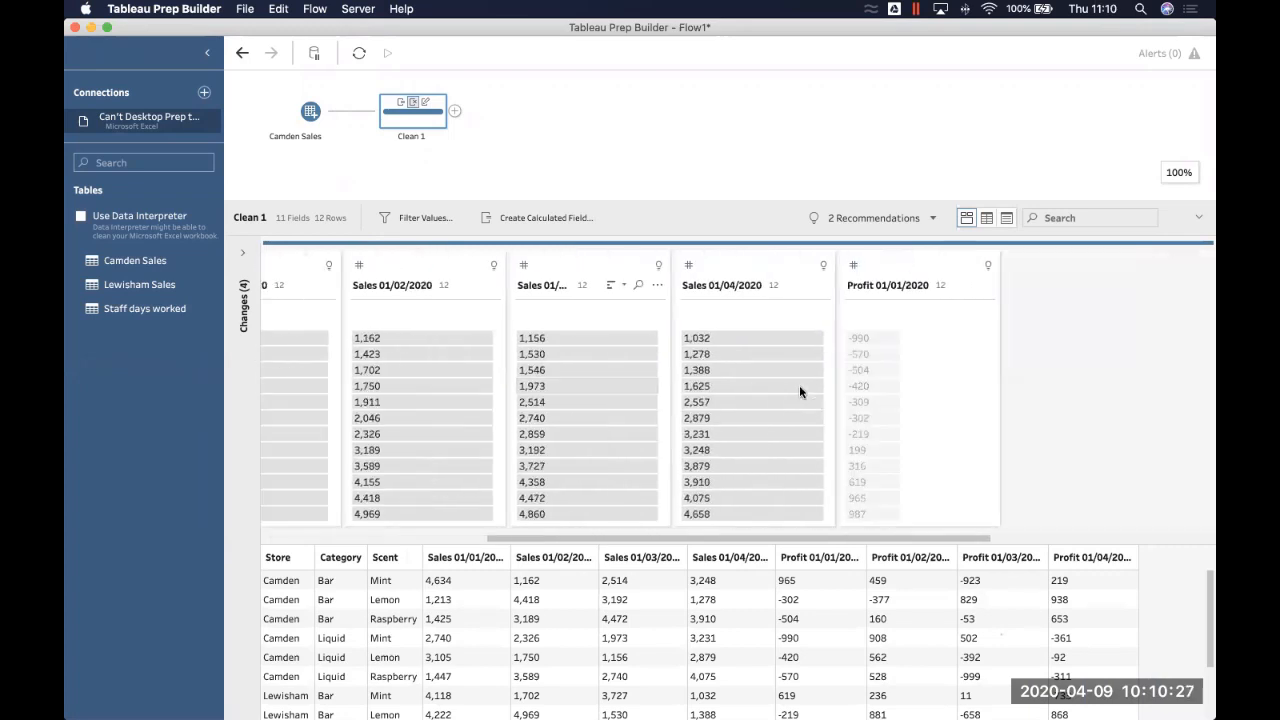
pyautogui.hscroll(-5, 799, 385)
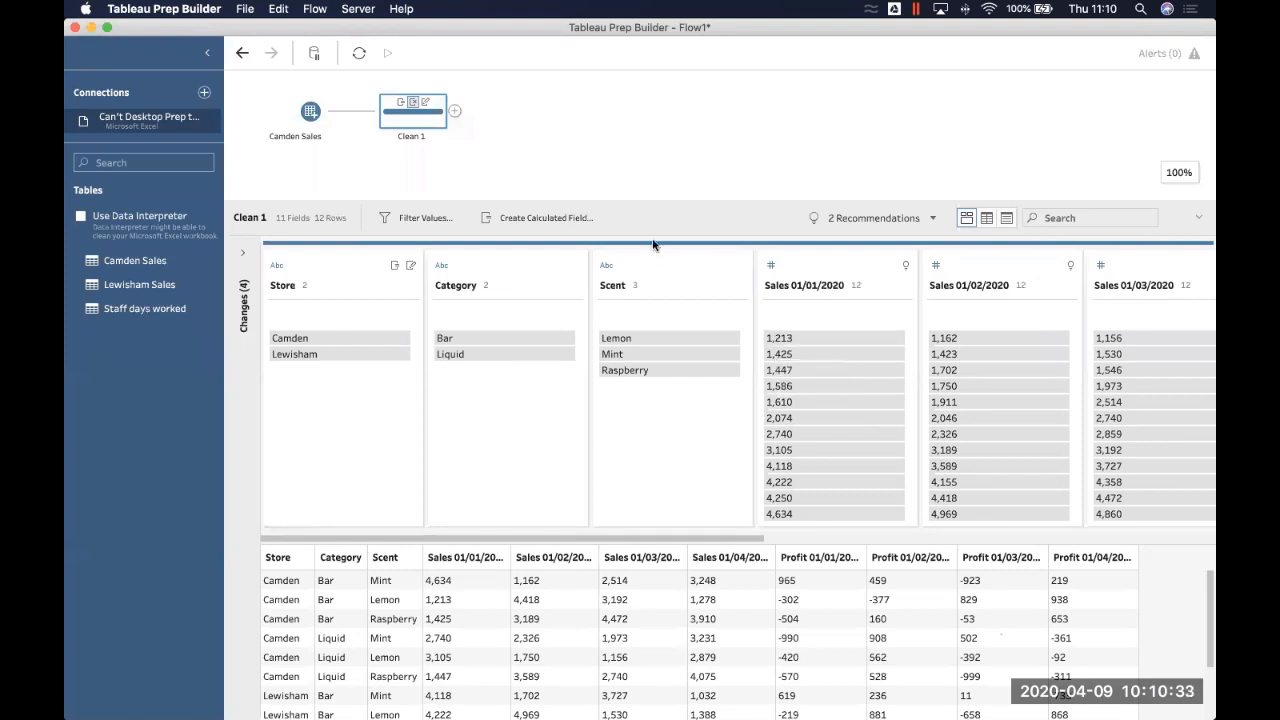
pyautogui.click(453, 114)
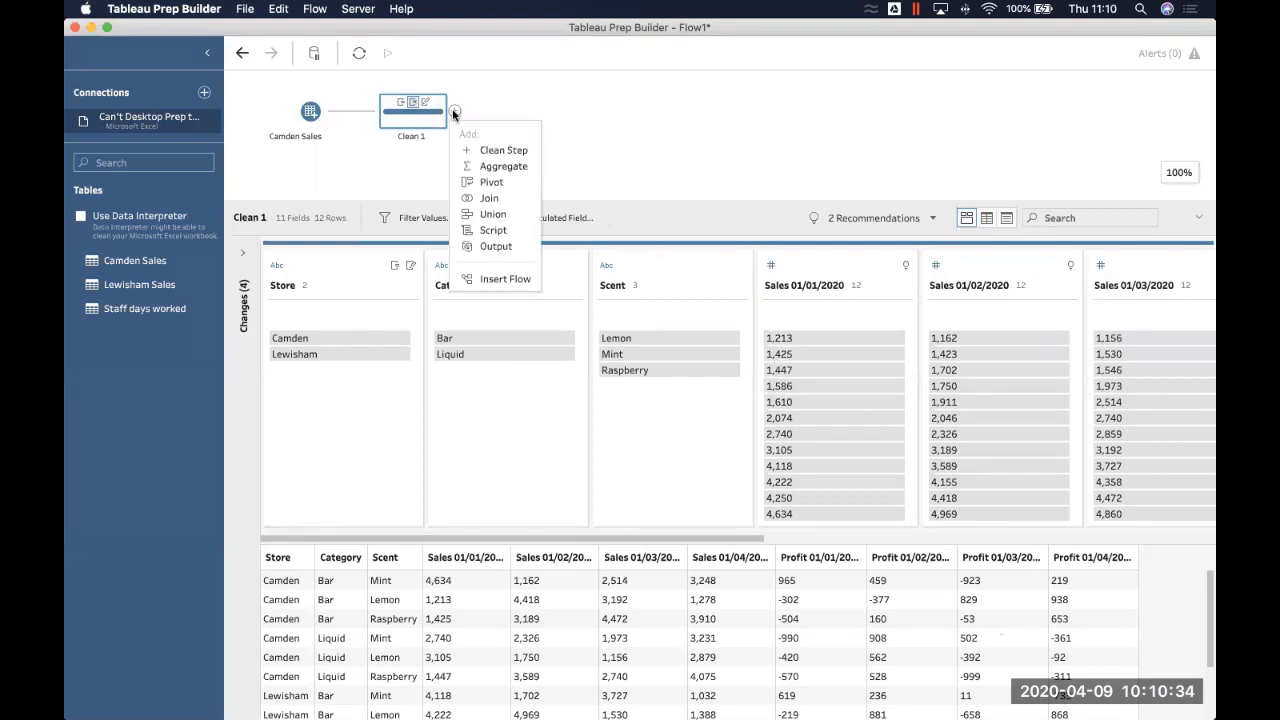
pyautogui.click(495, 177)
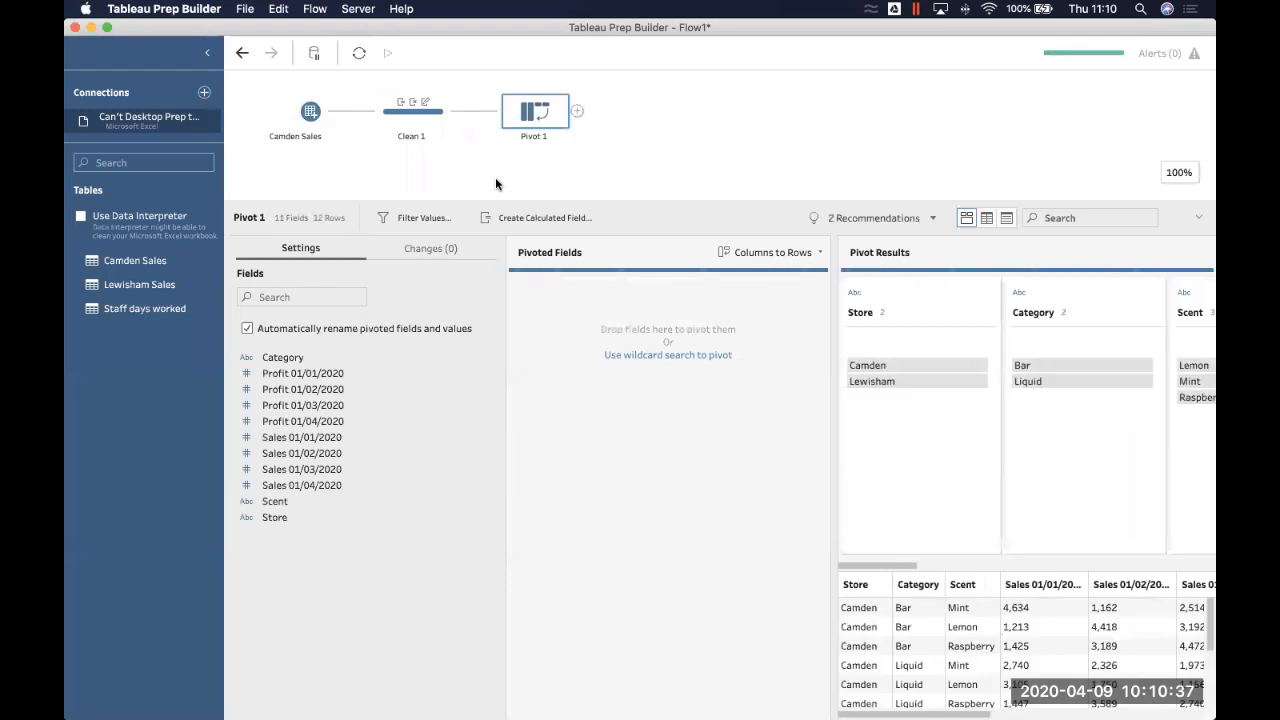
# Pivot the monthly profit columns to rows using a wildcard search for Profit.
pyautogui.click(329, 375)
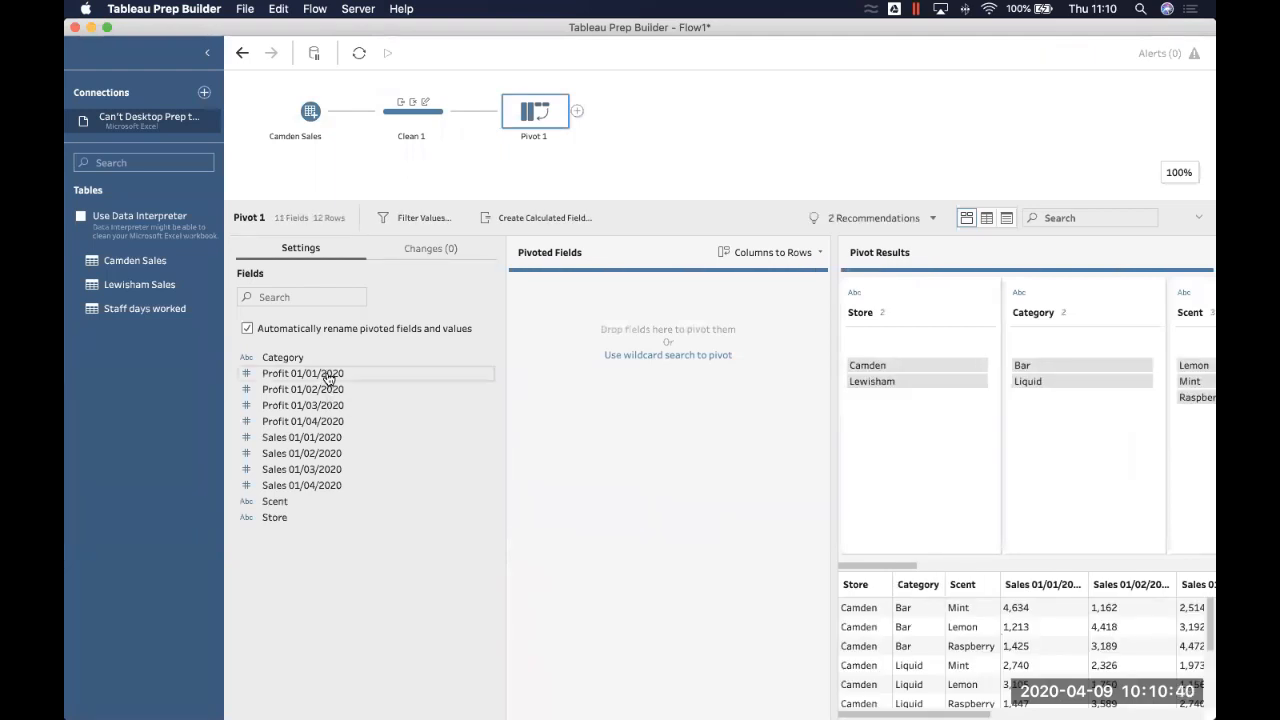
pyautogui.keyDown('shift'); pyautogui.click(313, 424); pyautogui.keyUp('shift')
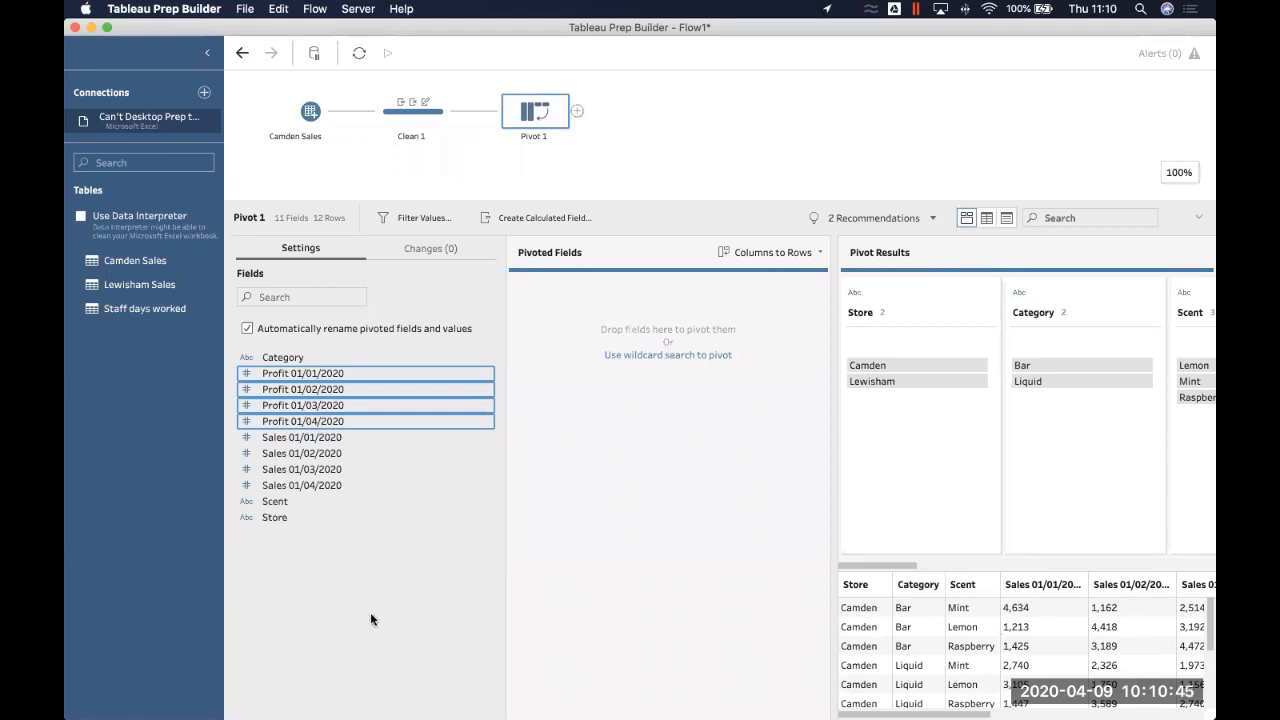
pyautogui.click(644, 361)
pyautogui.click(723, 309)
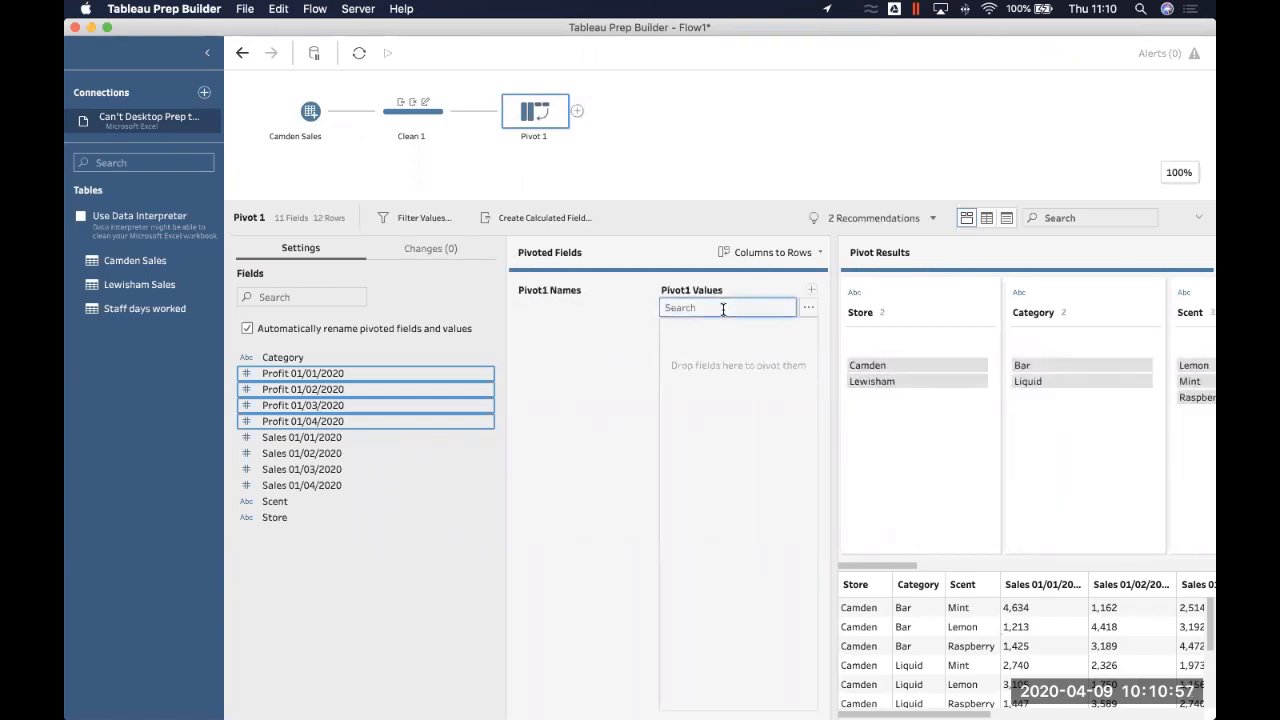
pyautogui.write('Profit')
pyautogui.press('Return')
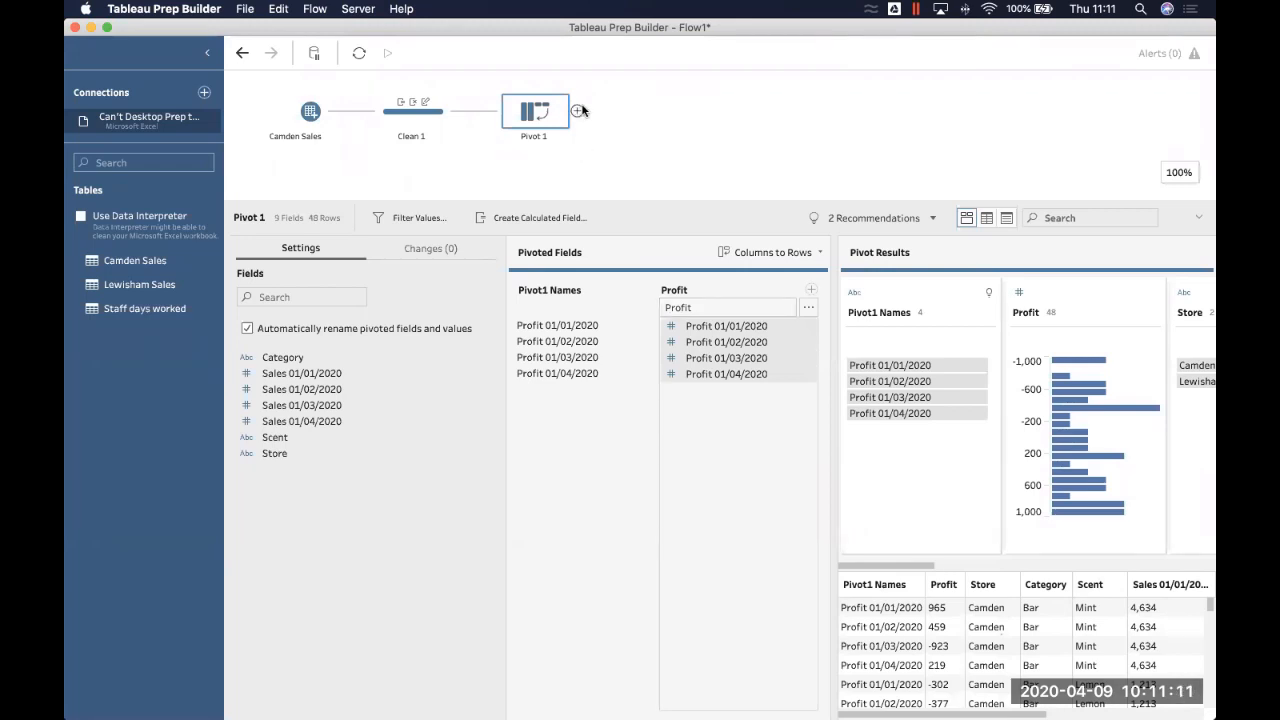
# Add a clean step after Pivot 1 and custom split Pivot1 Names, splitting off the last 1 field to isolate the date.
pyautogui.click(578, 111)
pyautogui.click(610, 153)
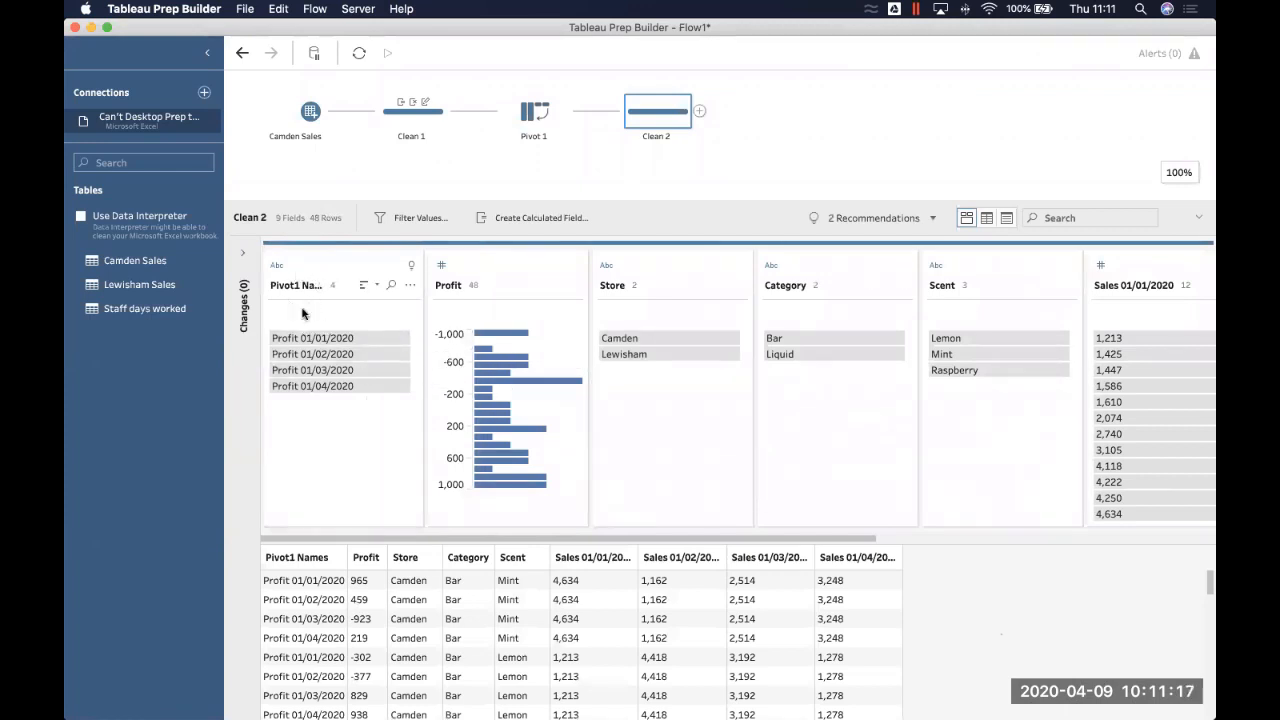
pyautogui.moveTo(297, 373)
pyautogui.click(409, 286)
pyautogui.moveTo(437, 362)
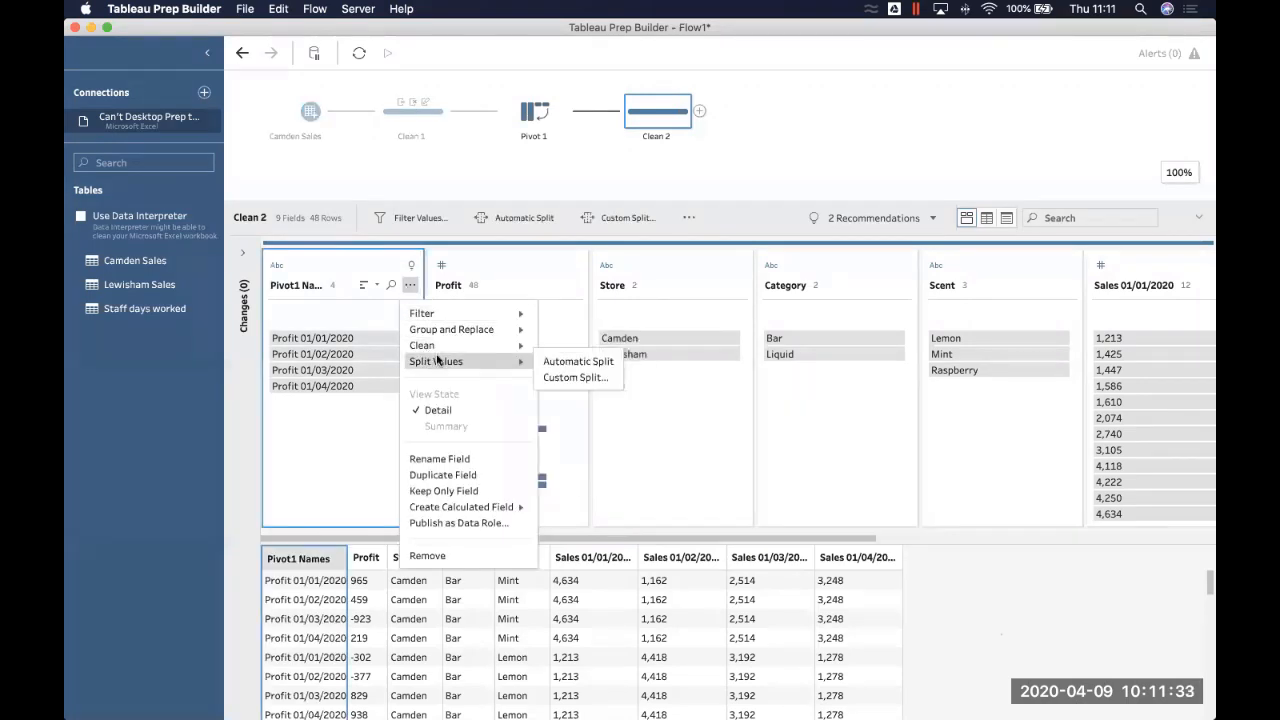
pyautogui.click(587, 378)
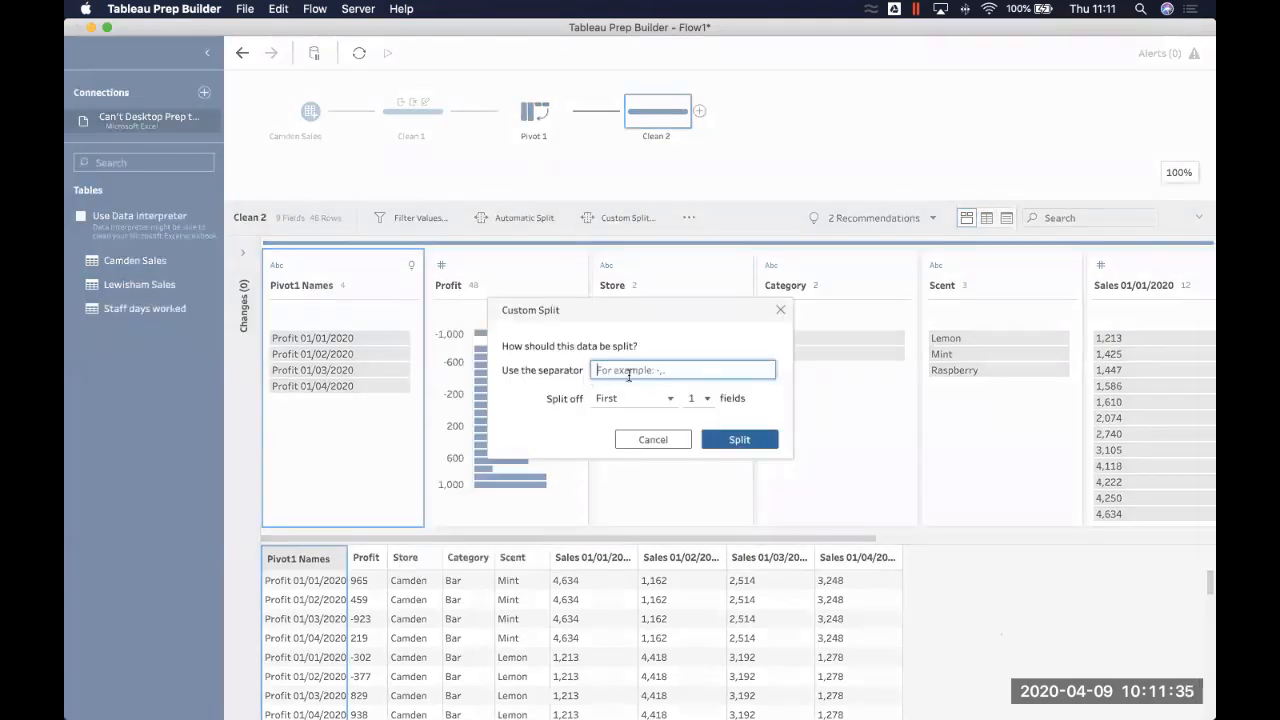
pyautogui.click(639, 401)
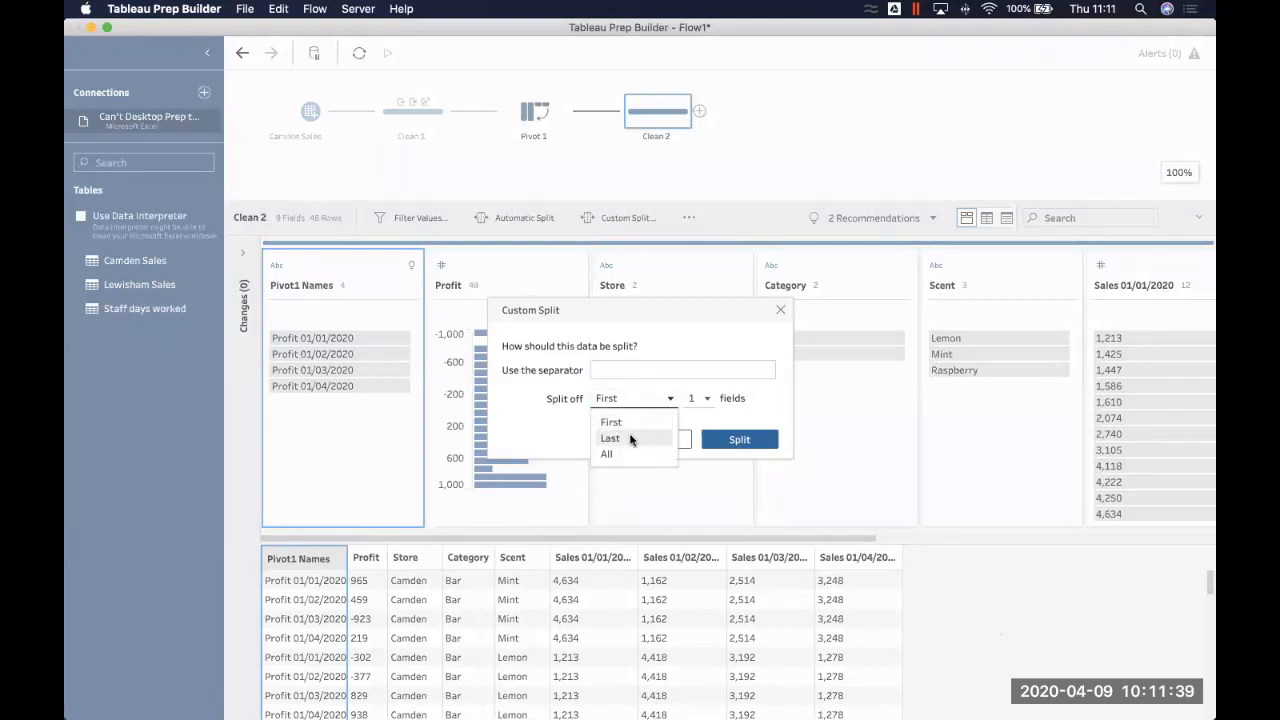
pyautogui.click(610, 438)
pyautogui.click(739, 439)
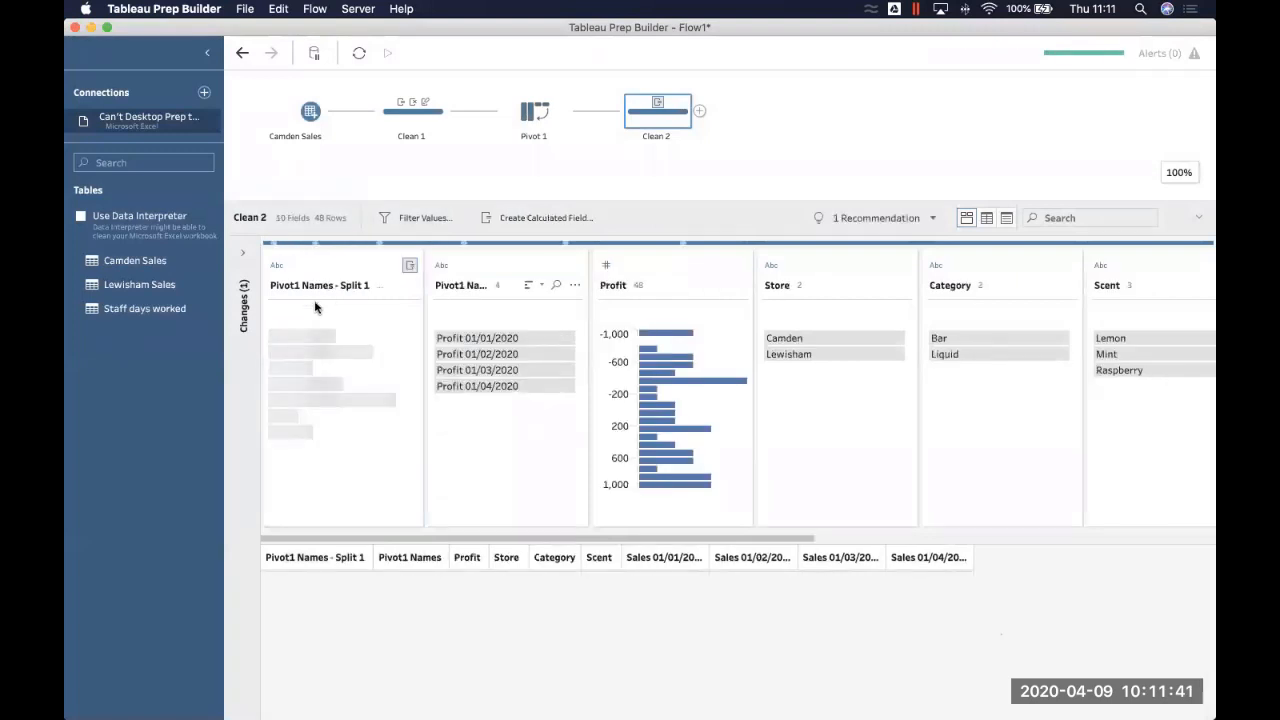
# Rename the split field Date and remove the original Pivot1 Names field.
pyautogui.doubleClick(301, 286)
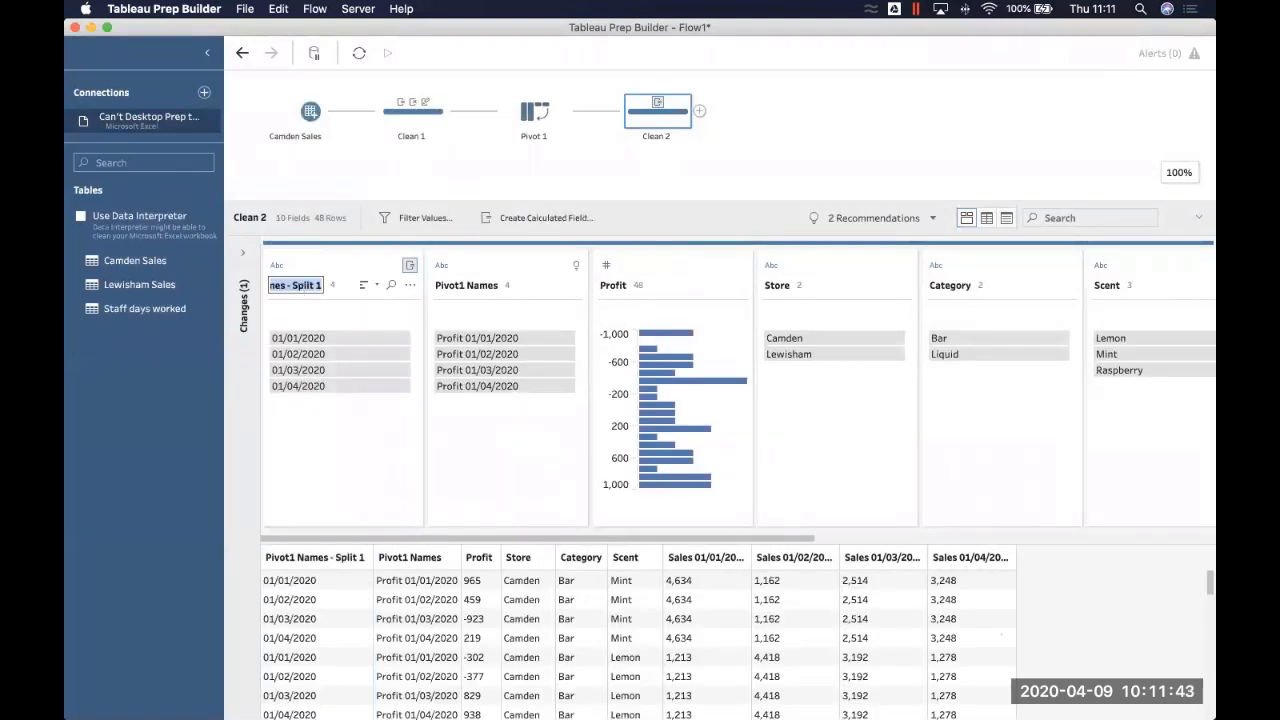
pyautogui.write('Date')
pyautogui.click(338, 443)
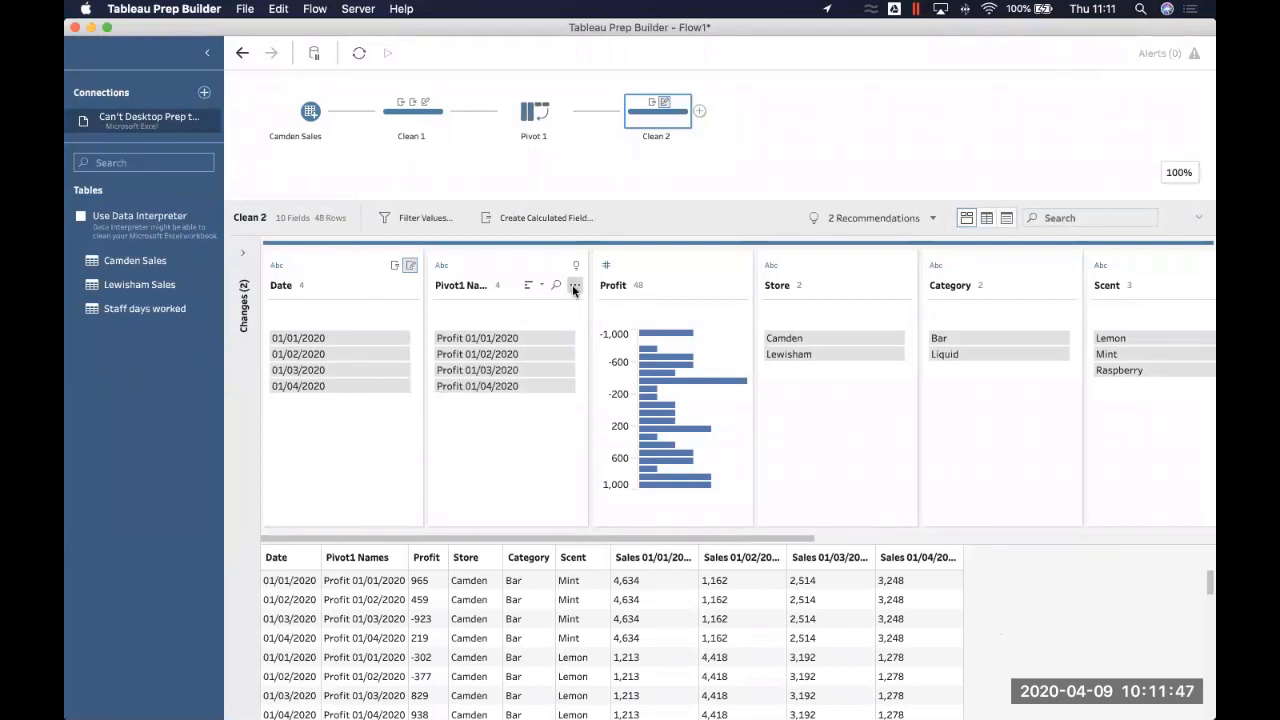
pyautogui.click(575, 285)
pyautogui.click(592, 555)
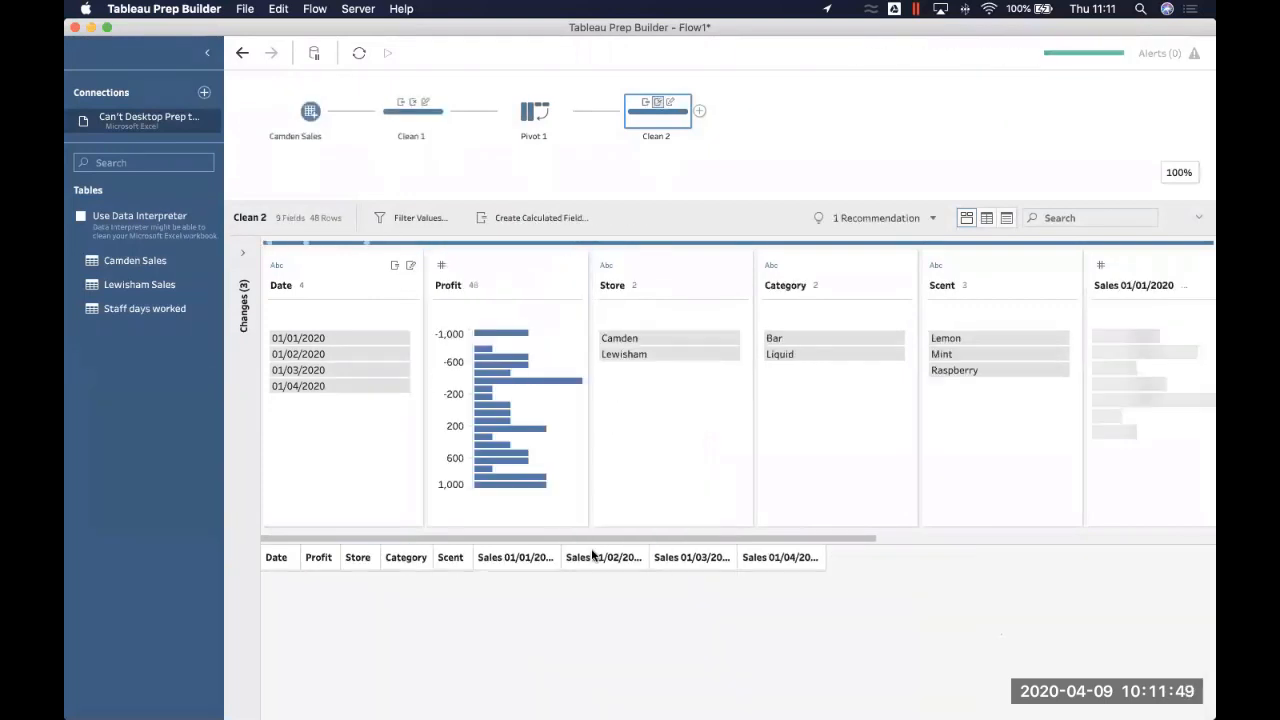
# Remove the four monthly Sales fields, 01/01/2020 to 01/04/2020, from the Clean 2 step.
pyautogui.hscroll(10, 564, 427)
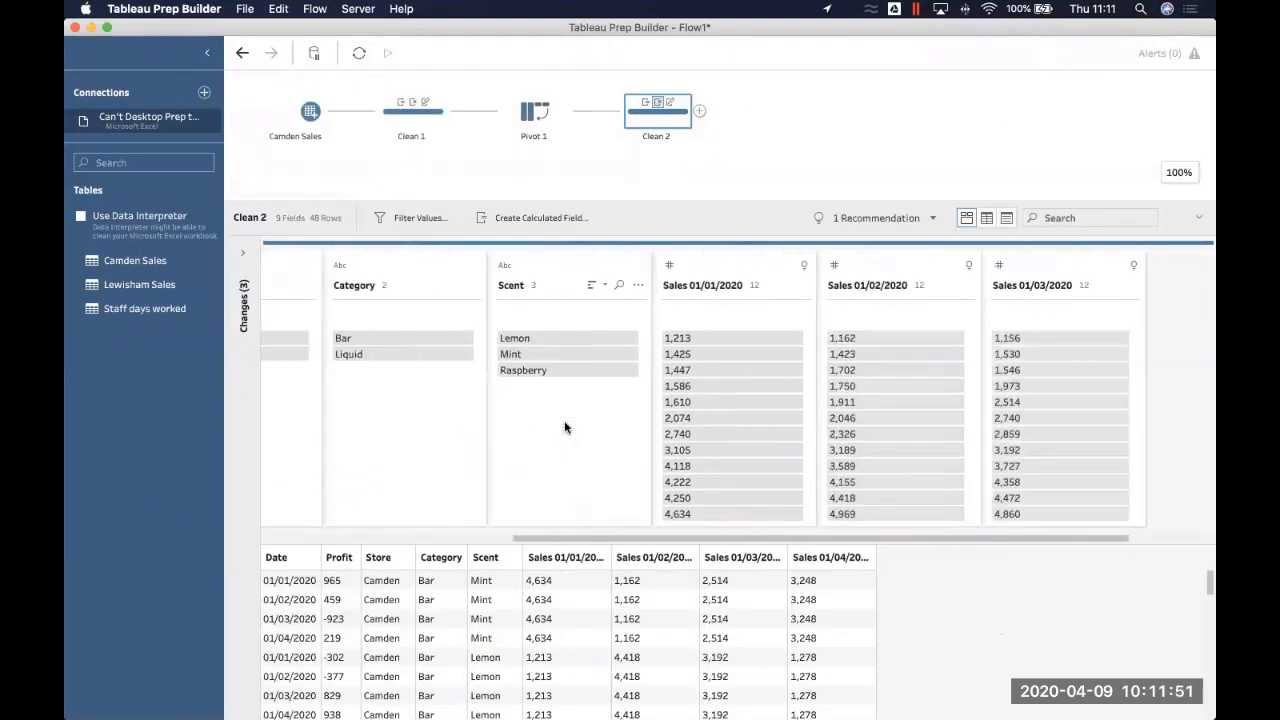
pyautogui.click(620, 261)
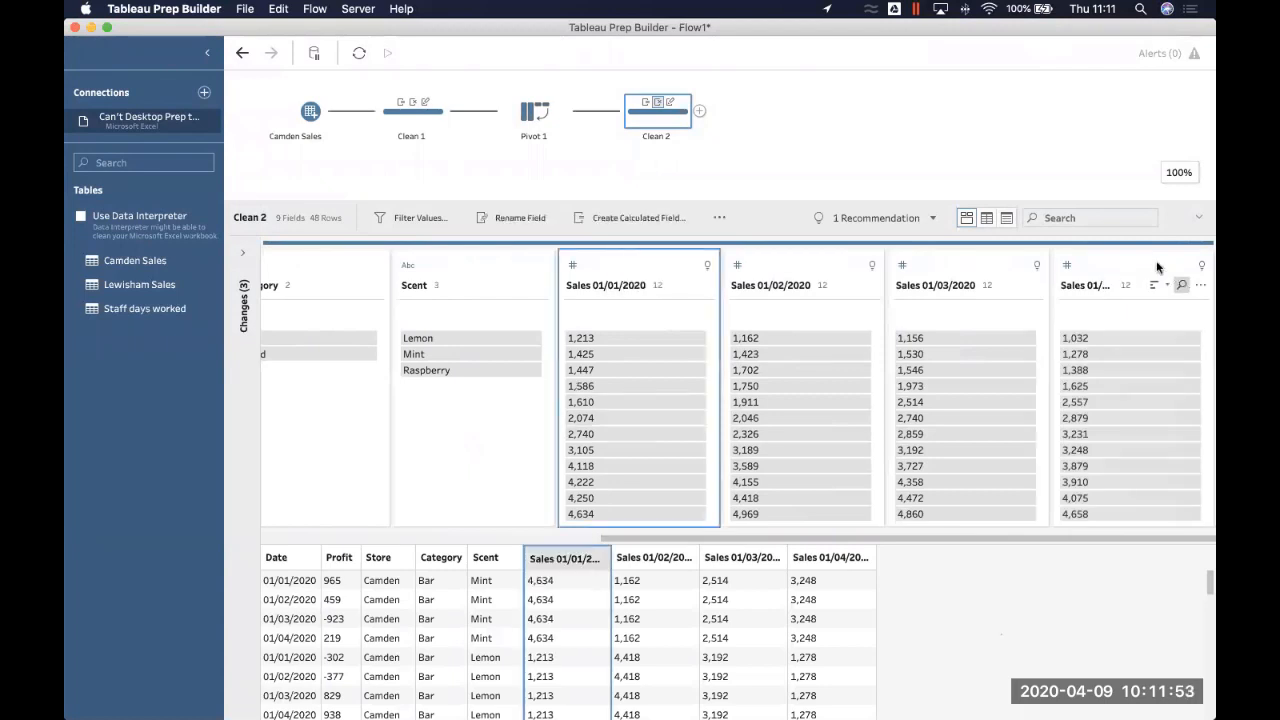
pyautogui.keyDown('shift'); pyautogui.click(1175, 283); pyautogui.keyUp('shift')
pyautogui.click(1201, 287)
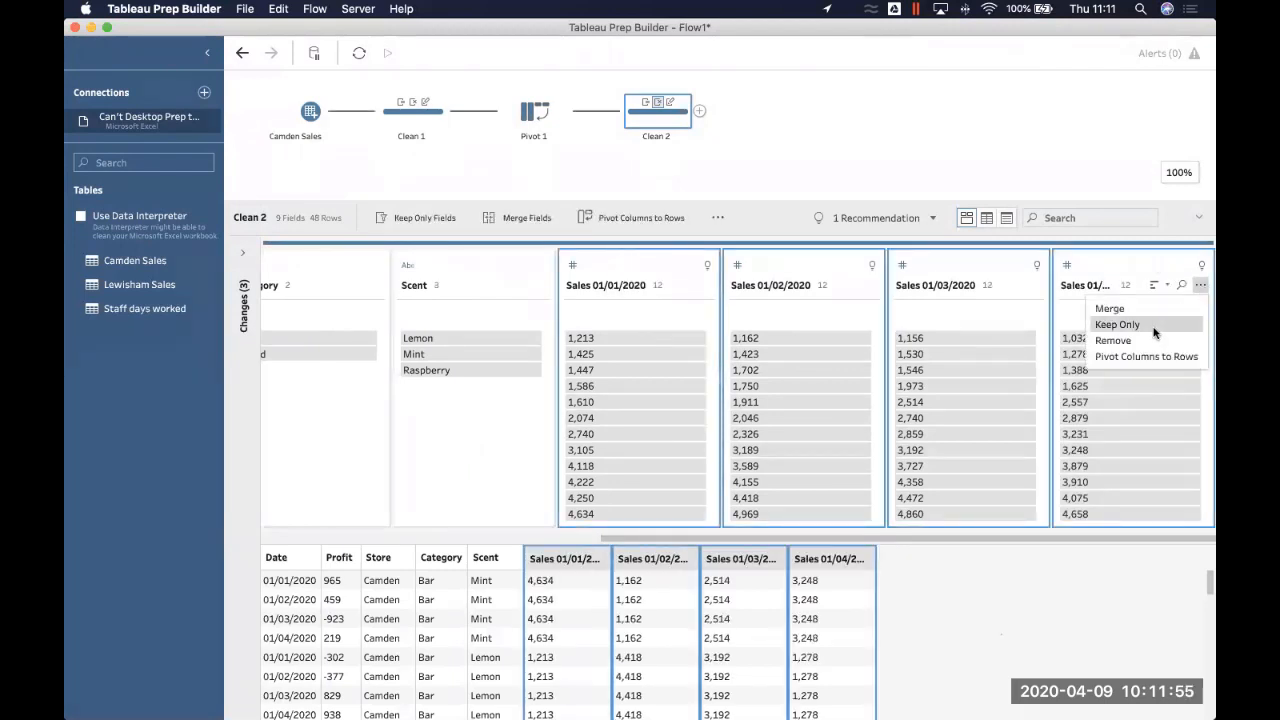
pyautogui.click(1106, 338)
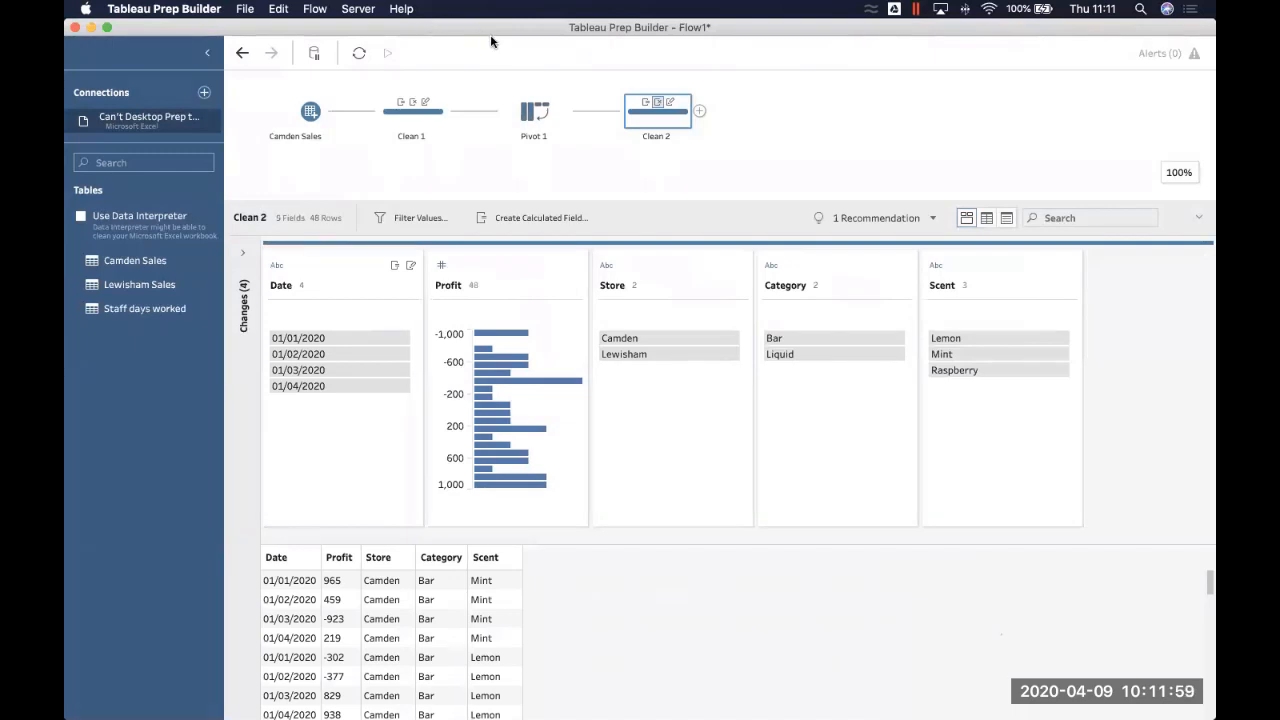
pyautogui.click(793, 153)
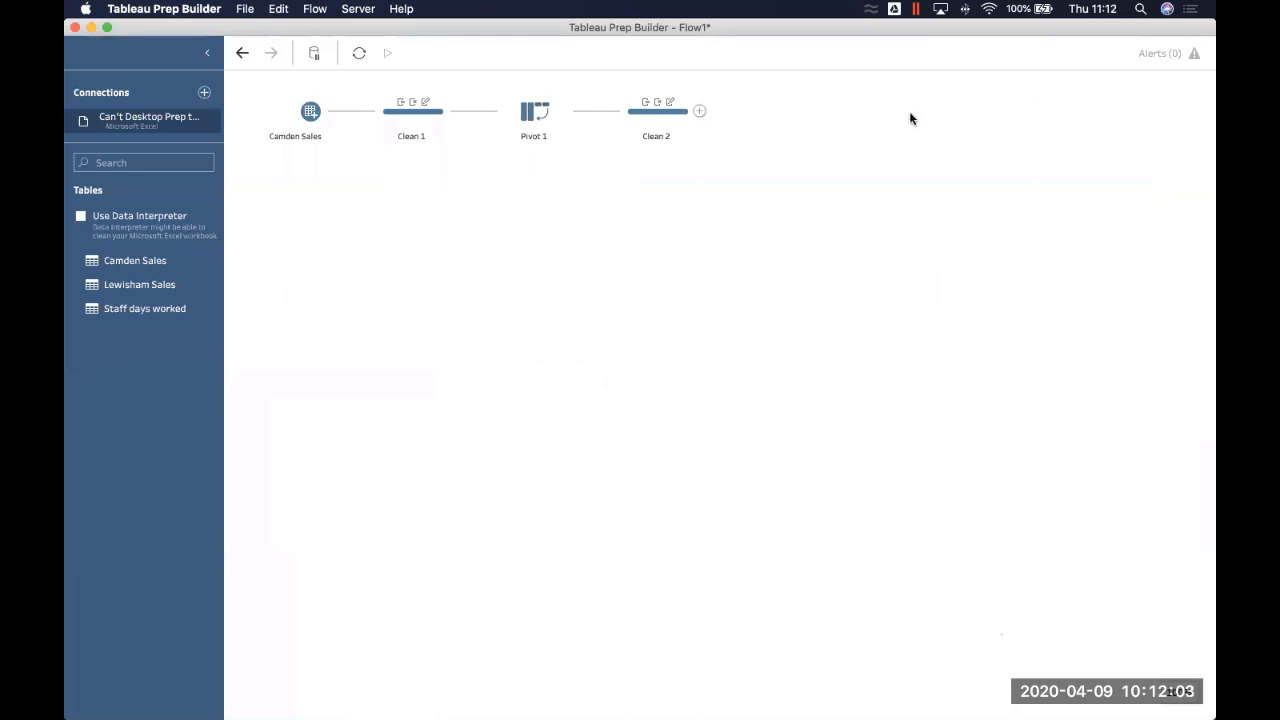
# Rename the Pivot 1 step in the flow as Profit.
pyautogui.click(439, 113)
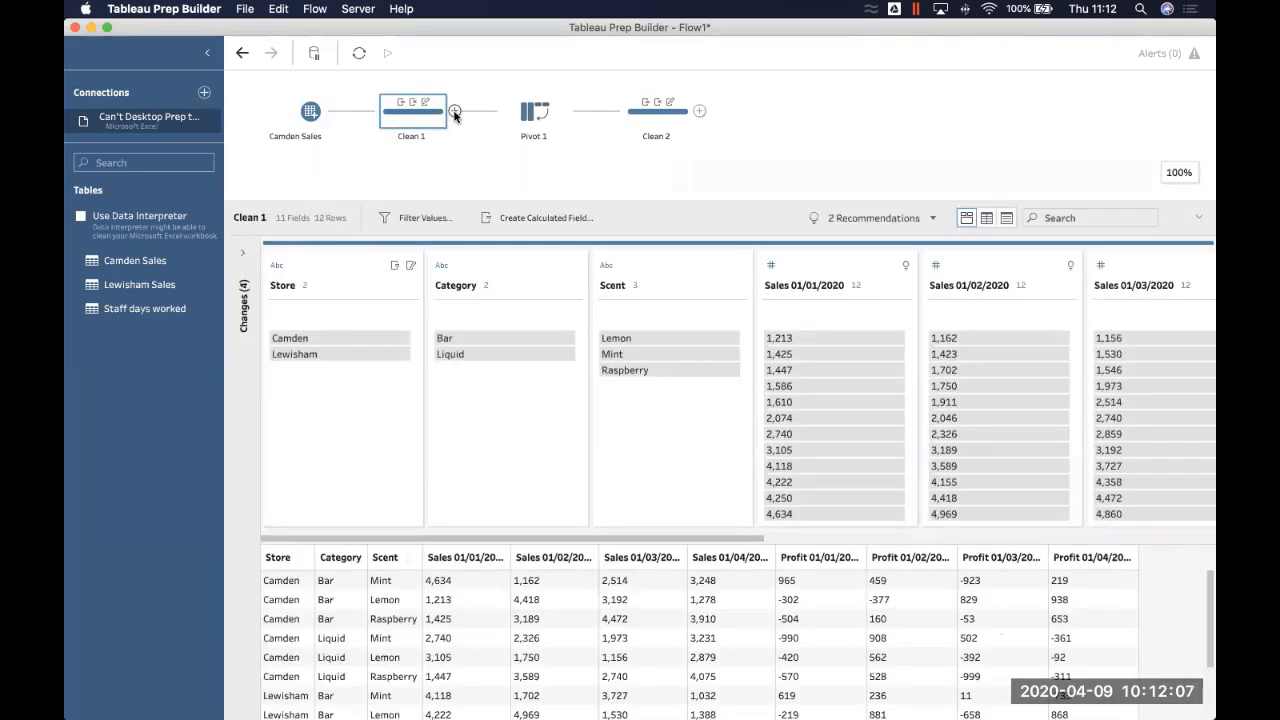
pyautogui.doubleClick(532, 137)
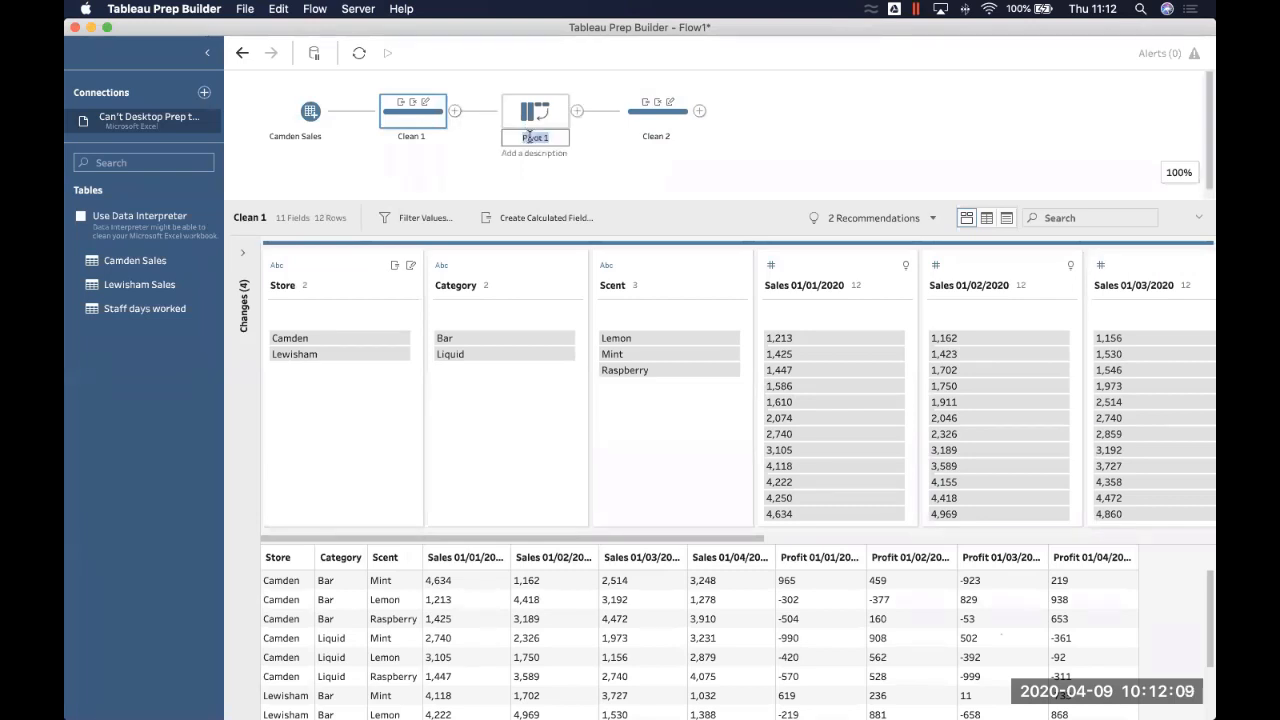
pyautogui.write('Profit')
pyautogui.click(637, 186)
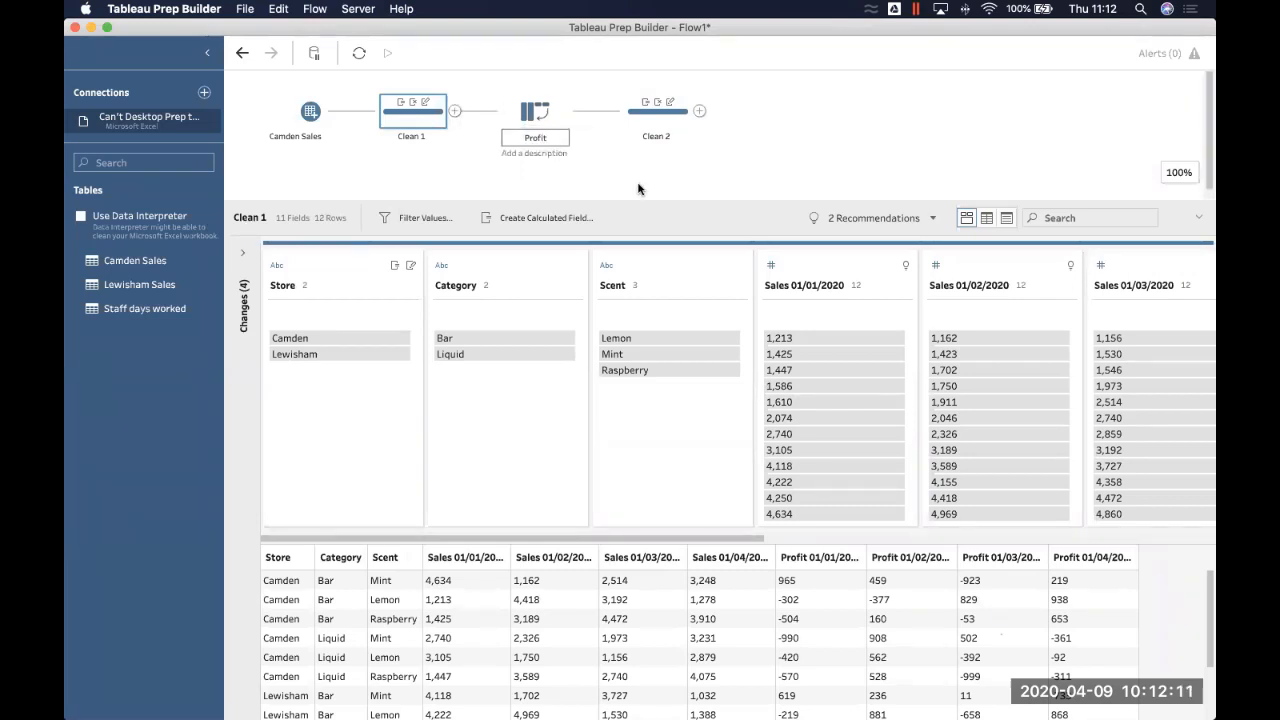
# Branch a second Pivot step from Clean 1 and pivot the monthly sales columns to rows using a wildcard search for Sales.
pyautogui.click(454, 110)
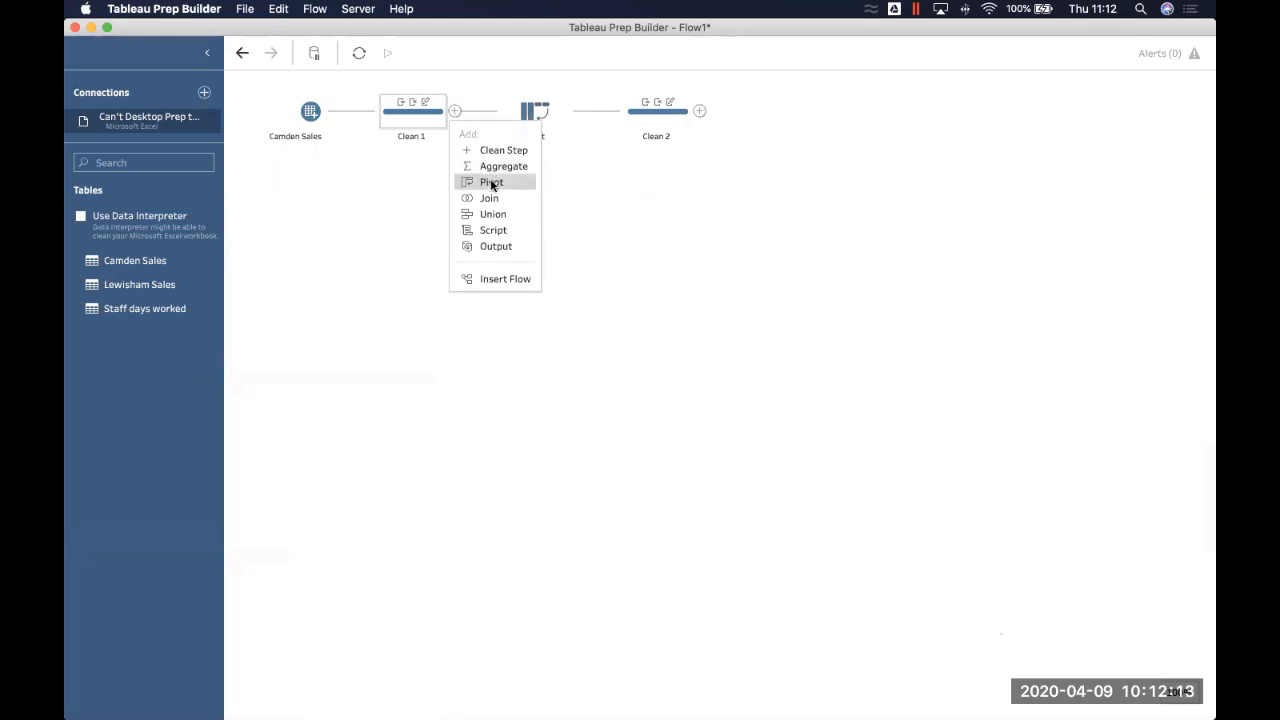
pyautogui.click(491, 182)
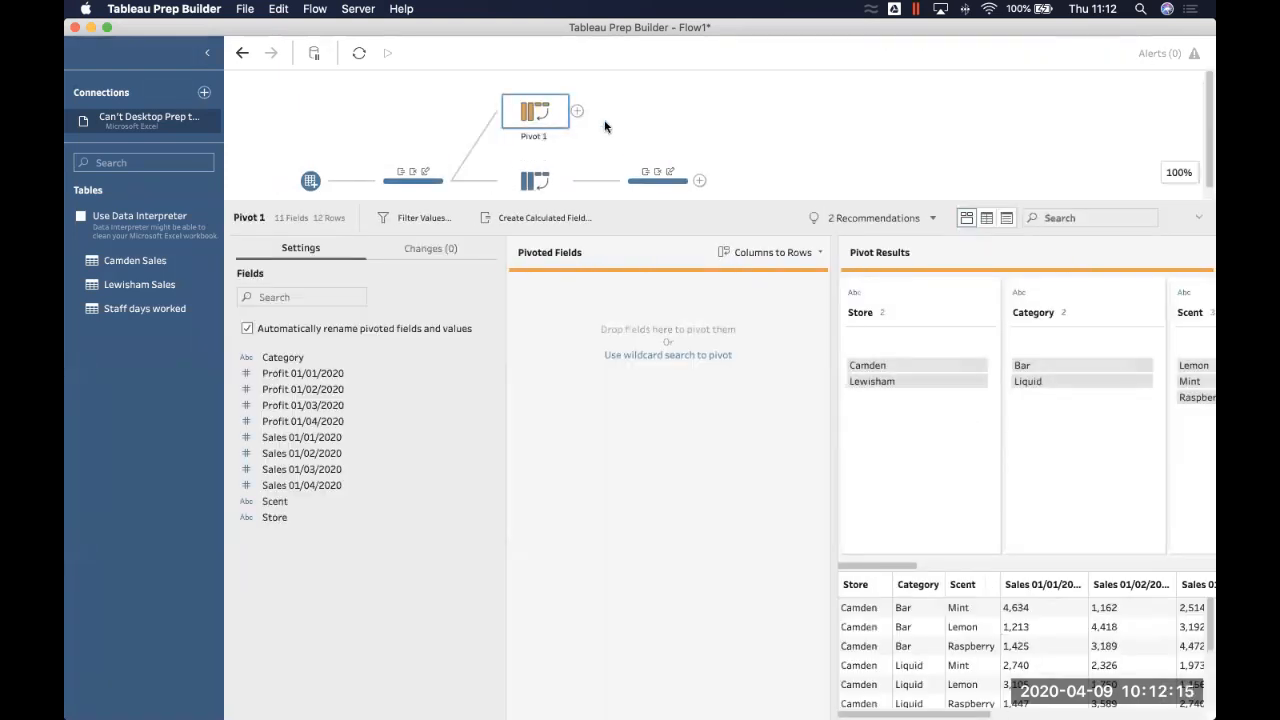
pyautogui.click(628, 355)
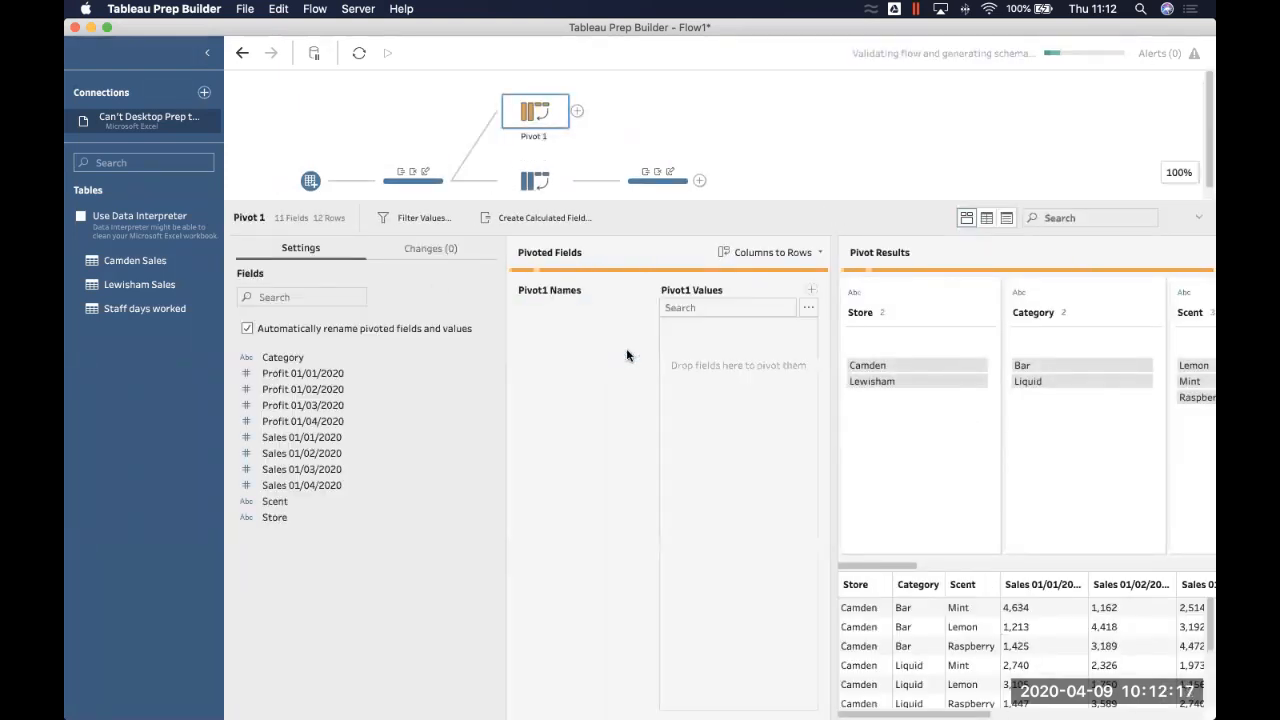
pyautogui.write('Sa')
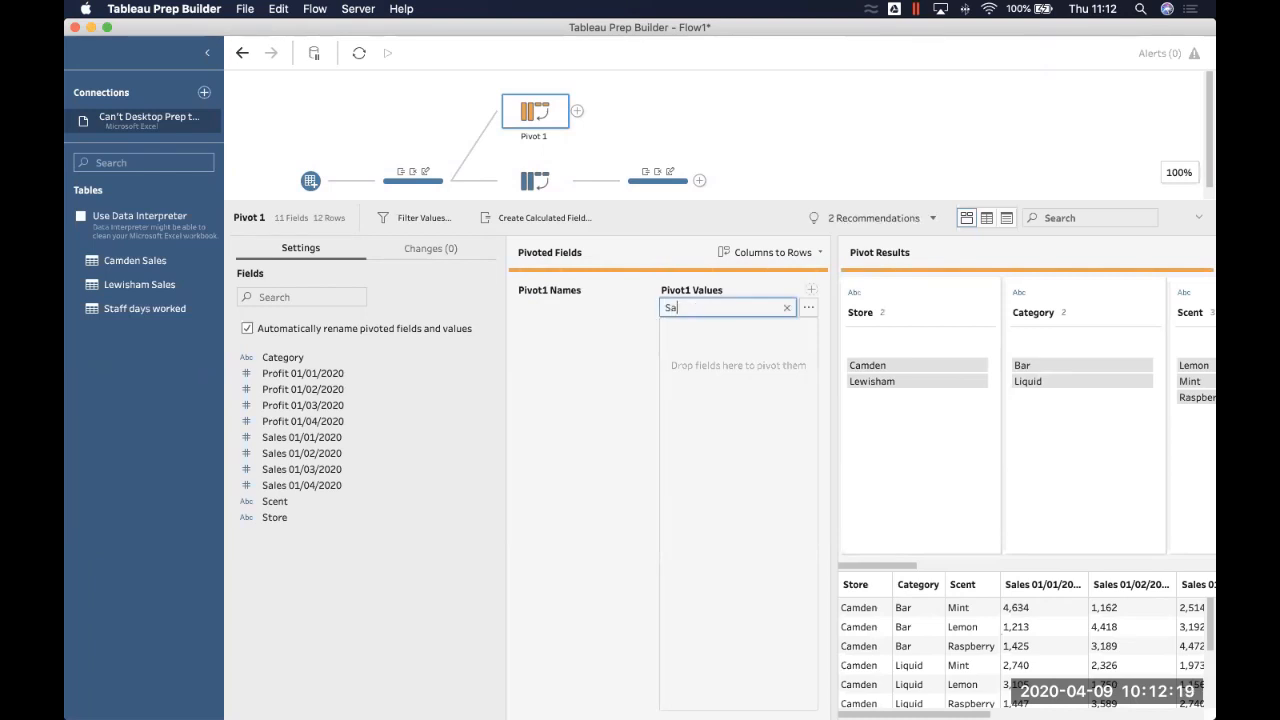
pyautogui.write('les')
pyautogui.press('Return')
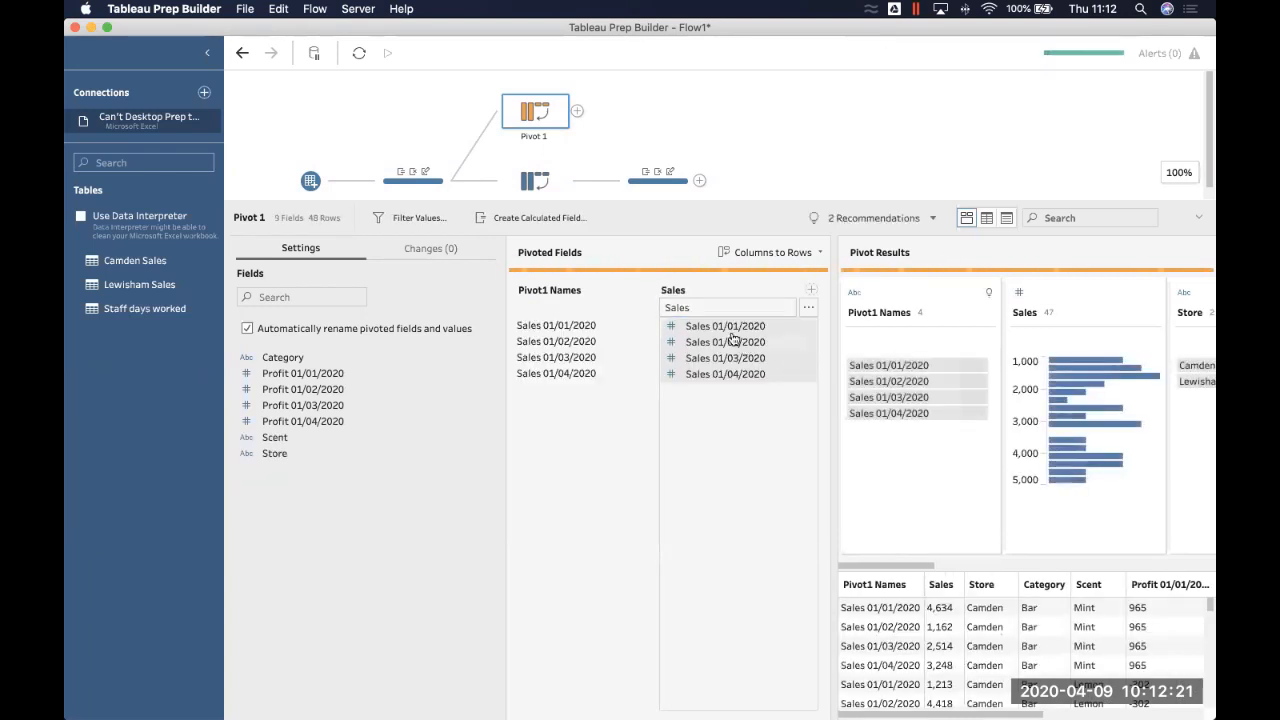
# Add a clean step after the sales pivot and custom split Pivot1 Names, splitting off the last 1 field.
pyautogui.click(576, 111)
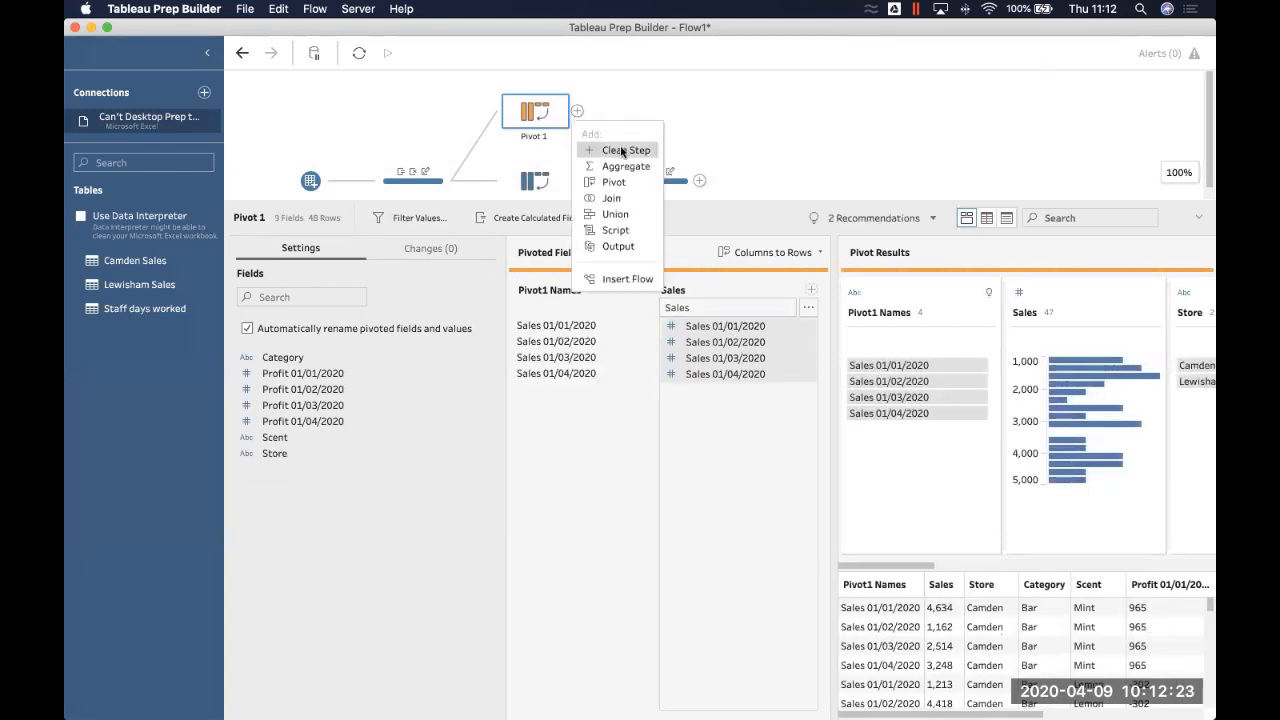
pyautogui.click(621, 150)
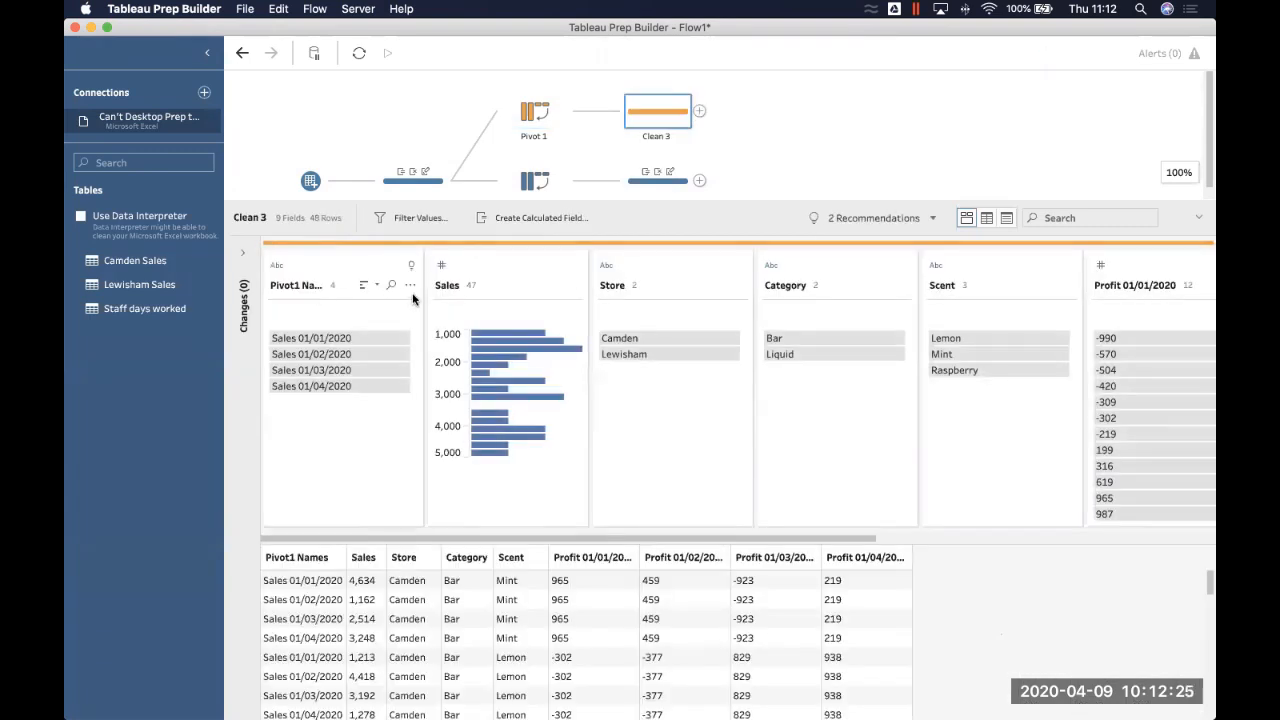
pyautogui.click(410, 286)
pyautogui.moveTo(428, 366)
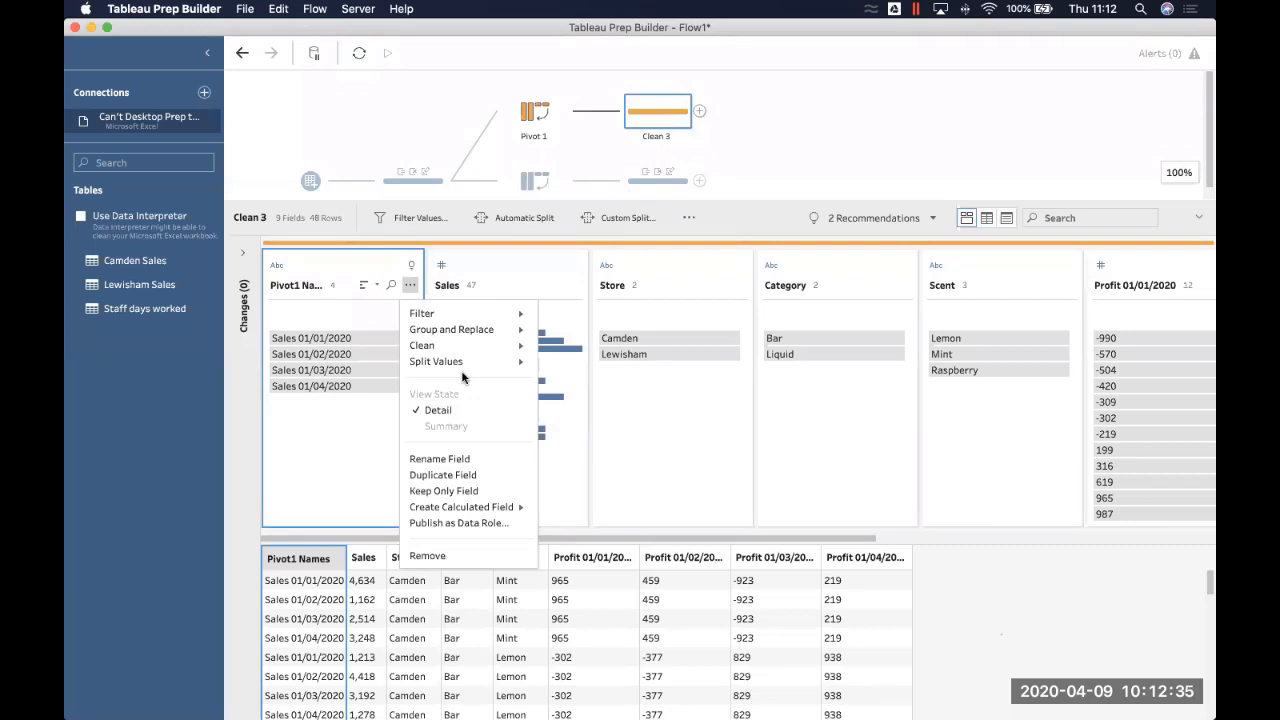
pyautogui.moveTo(474, 362)
pyautogui.click(568, 377)
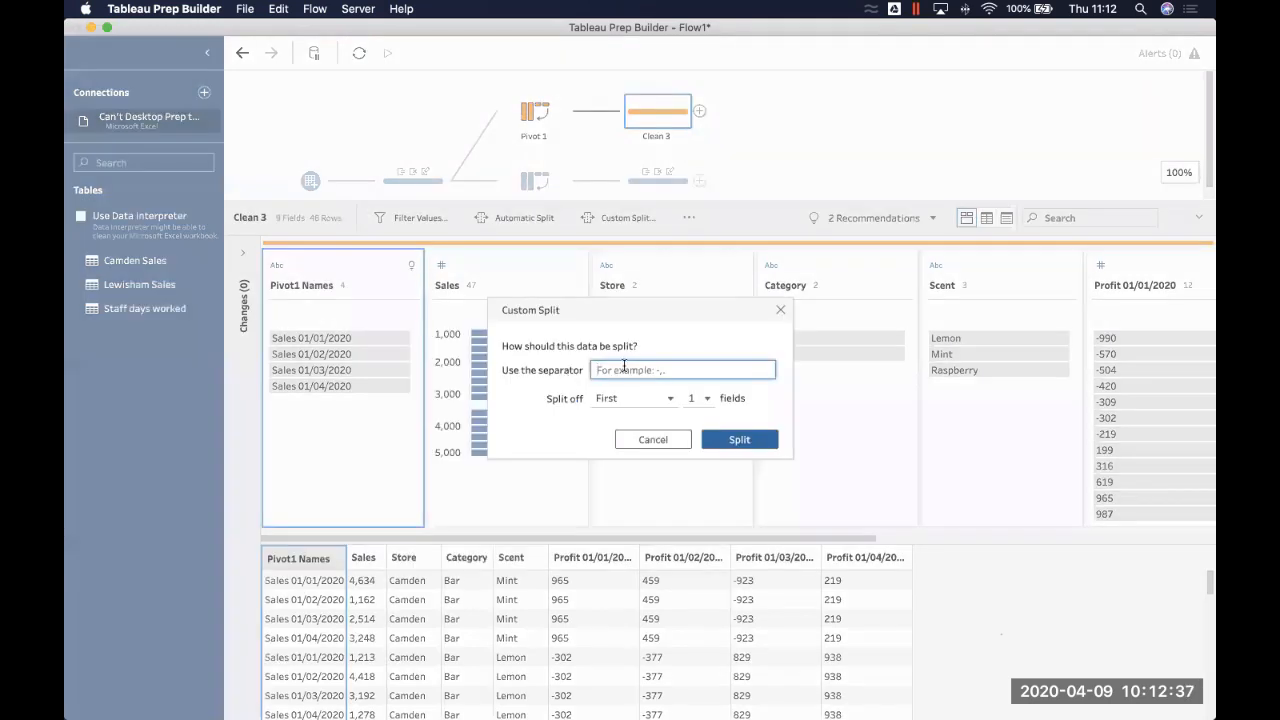
pyautogui.click(620, 398)
pyautogui.click(614, 437)
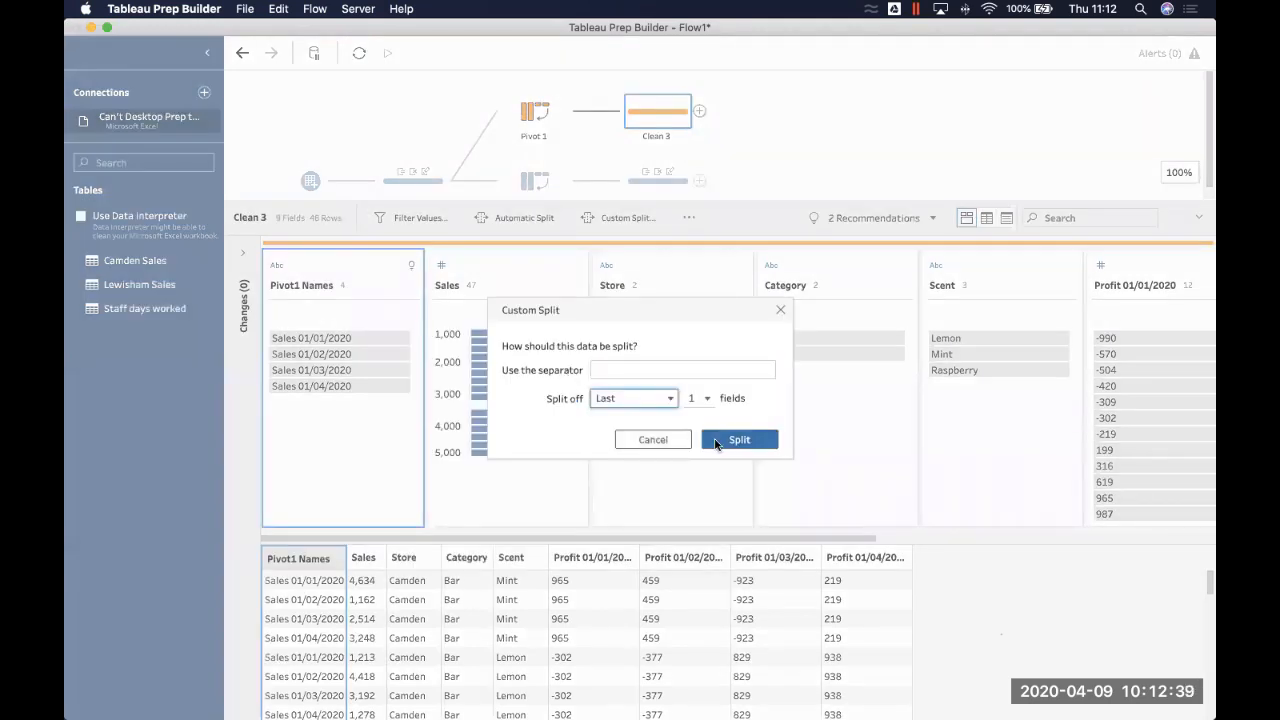
pyautogui.click(716, 443)
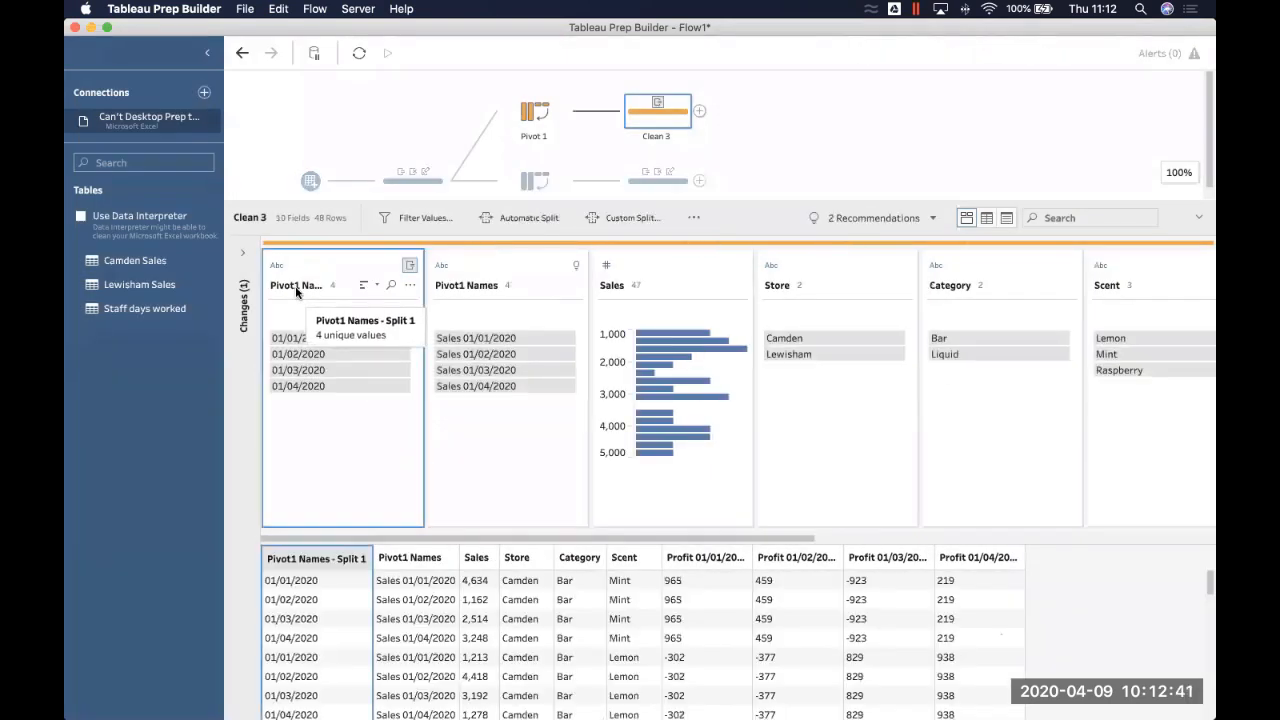
# Rename the split field in Clean 3 as Date and remove the original Pivot1 Names field.
pyautogui.doubleClick(296, 287)
pyautogui.write('Date')
pyautogui.press('Return')
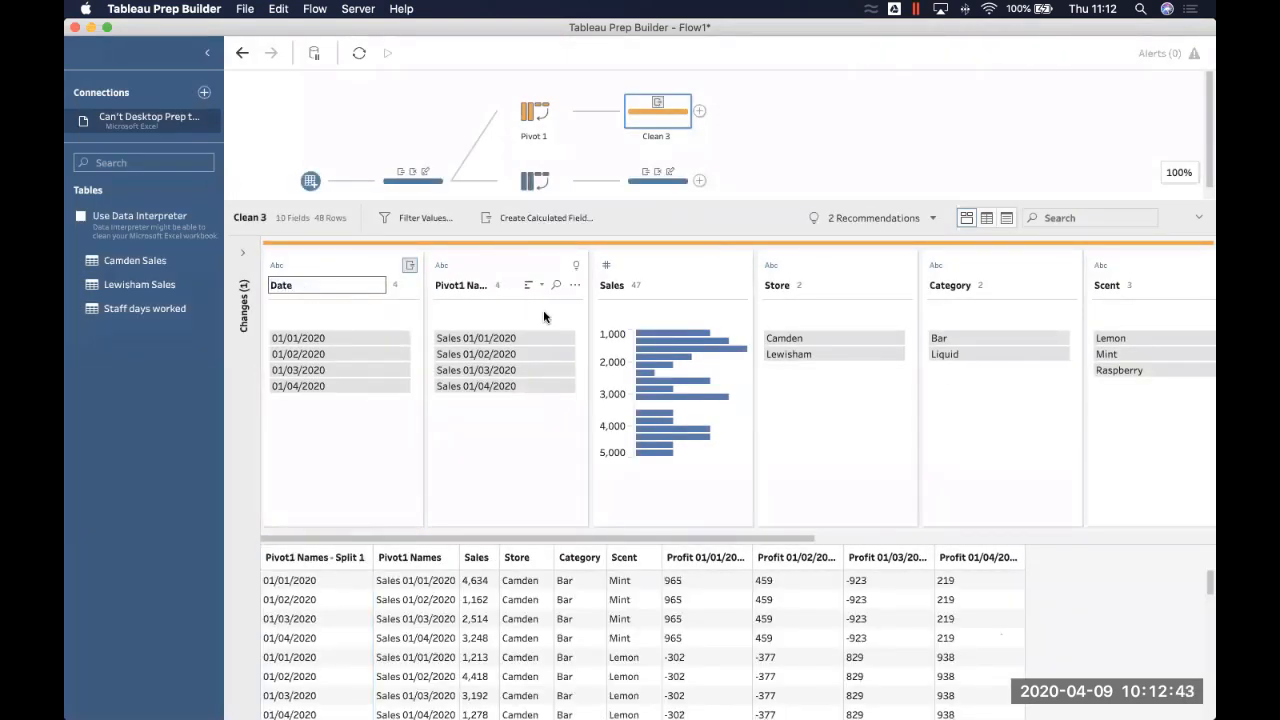
pyautogui.click(574, 285)
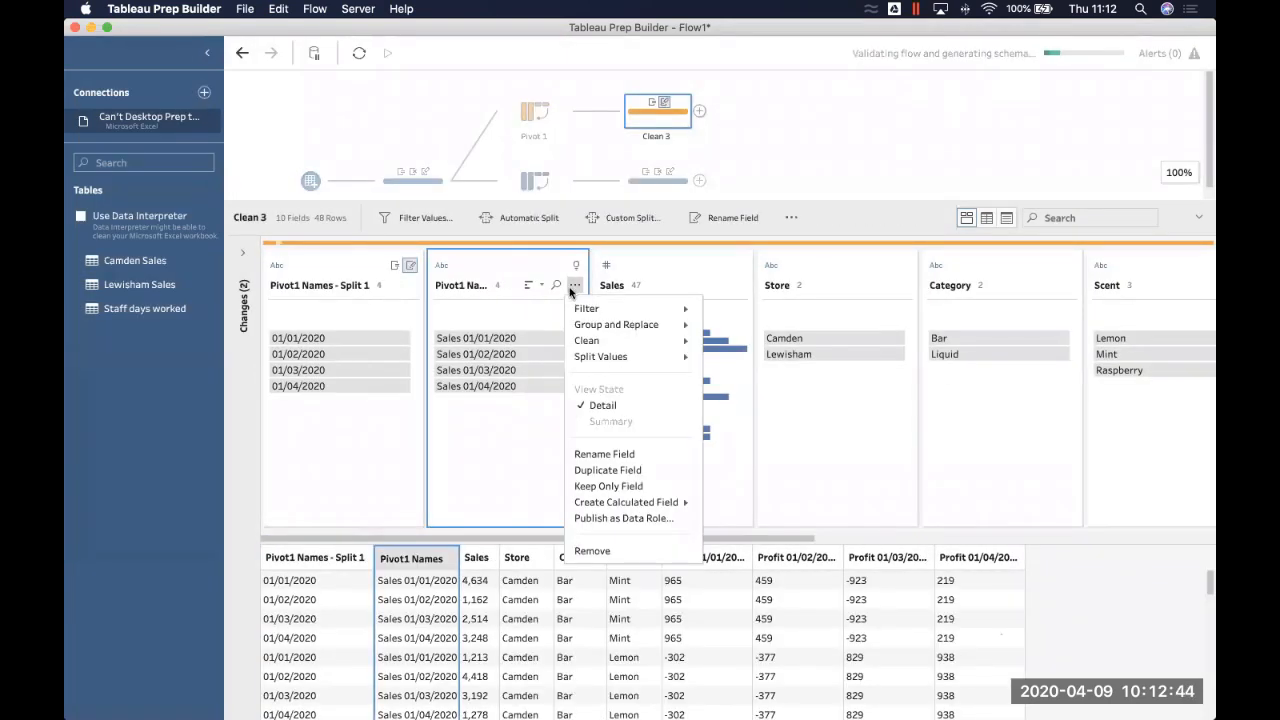
pyautogui.click(590, 555)
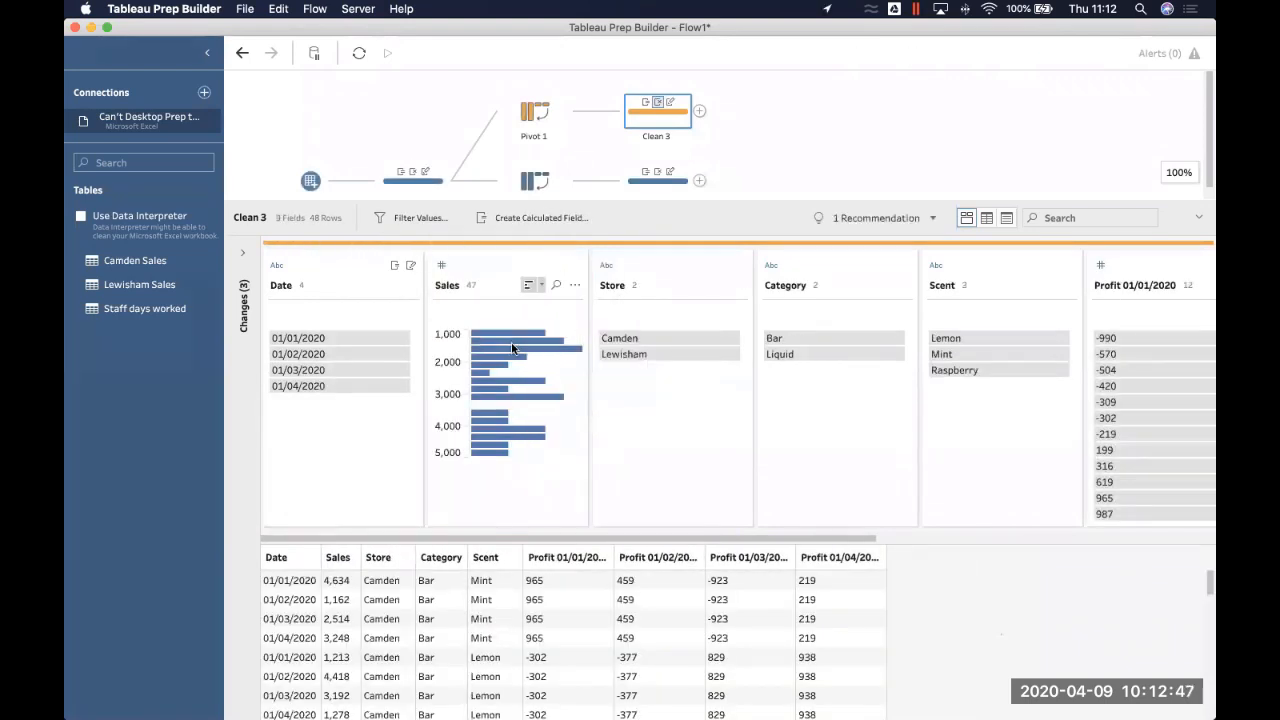
# Remove the four monthly Profit fields, 01/01/2020 to 01/04/2020, from the Clean 3 step.
pyautogui.hscroll(5, 815, 385)
pyautogui.hscroll(5, 815, 390)
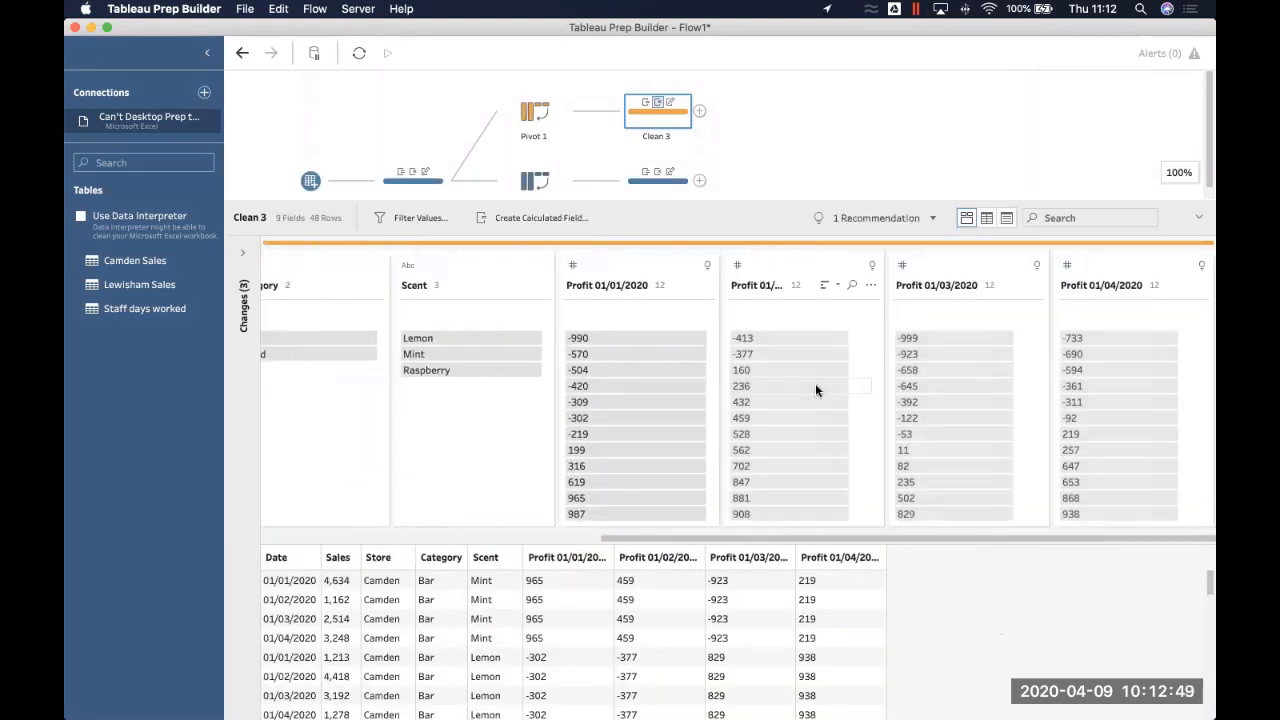
pyautogui.click(654, 282)
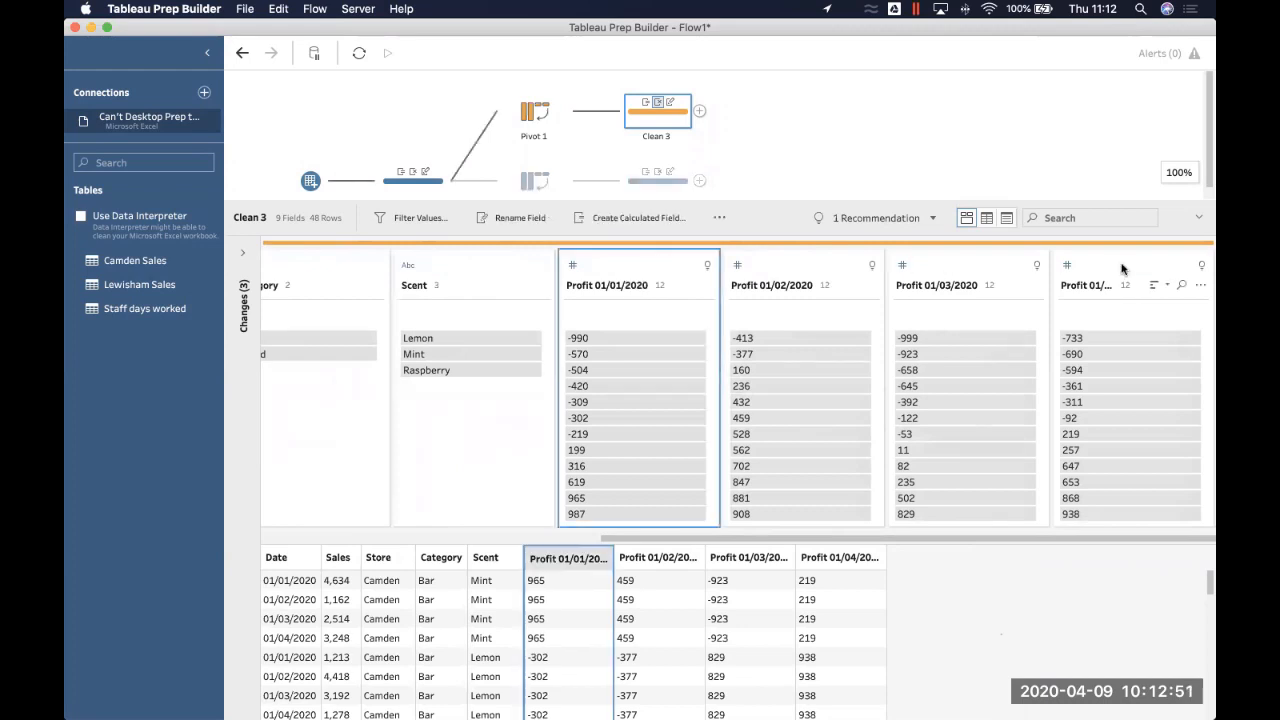
pyautogui.keyDown('shift'); pyautogui.click(1122, 268); pyautogui.keyUp('shift')
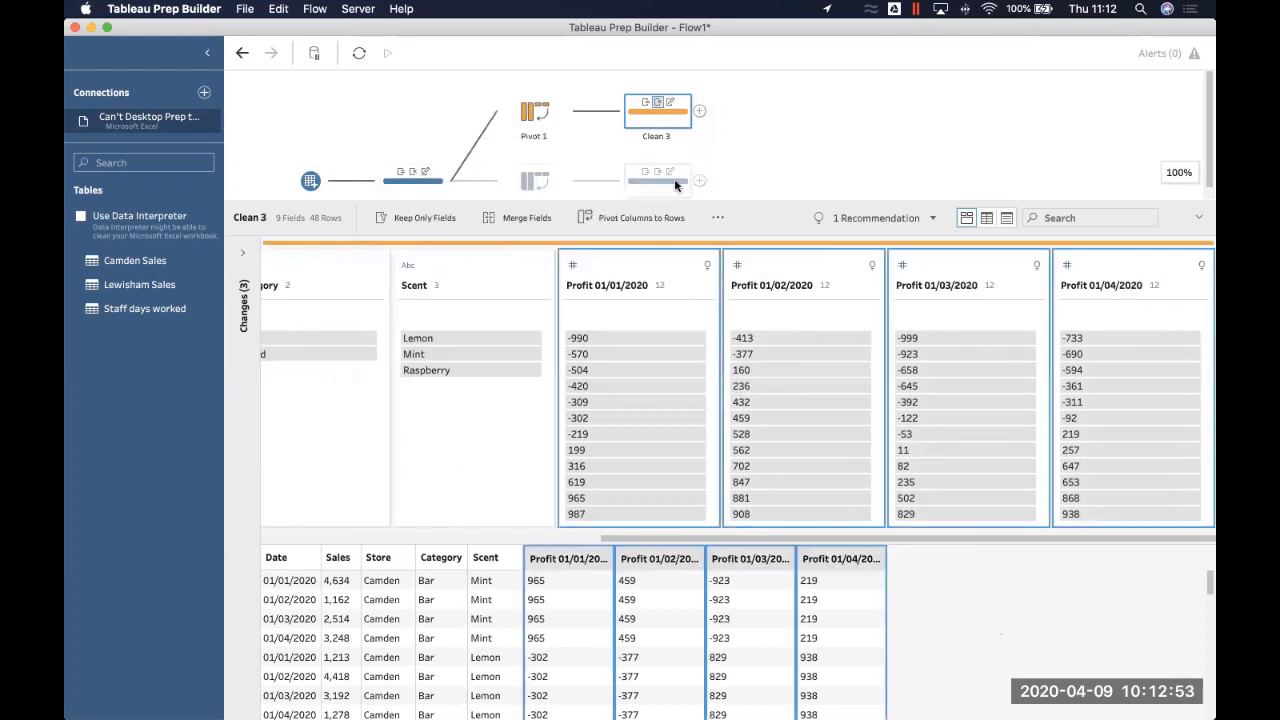
pyautogui.click(1200, 285)
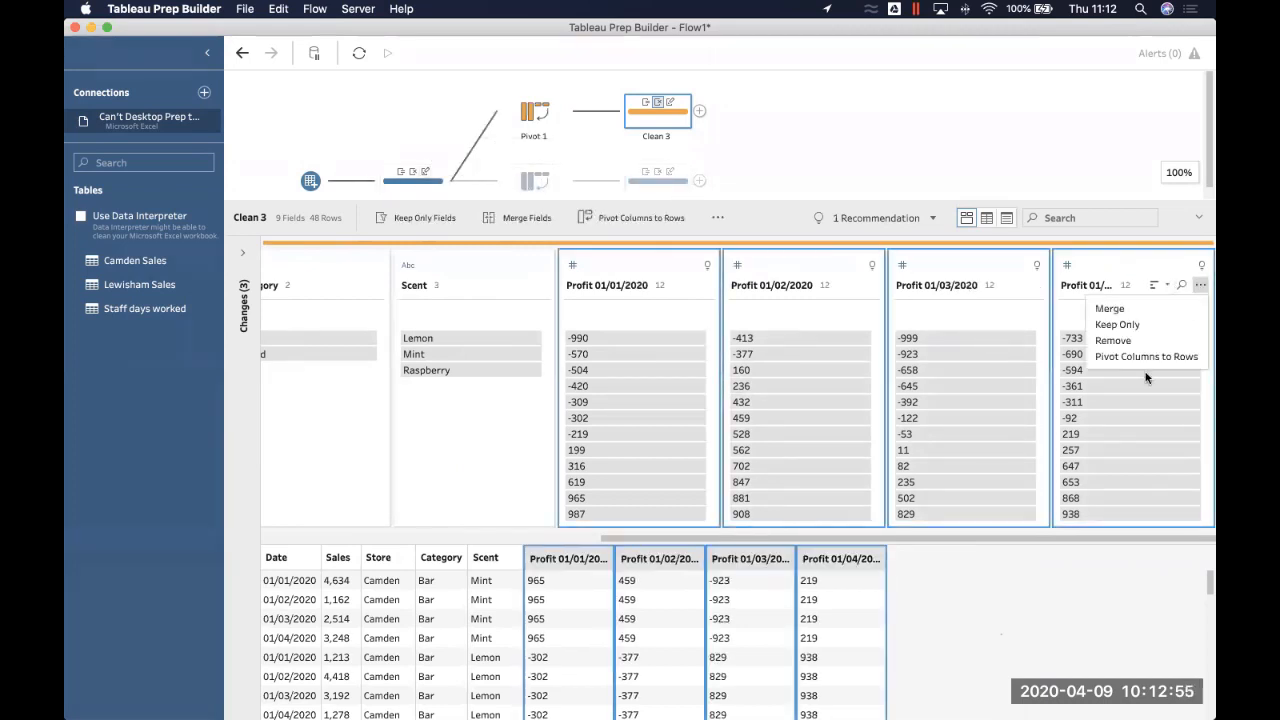
pyautogui.click(1128, 341)
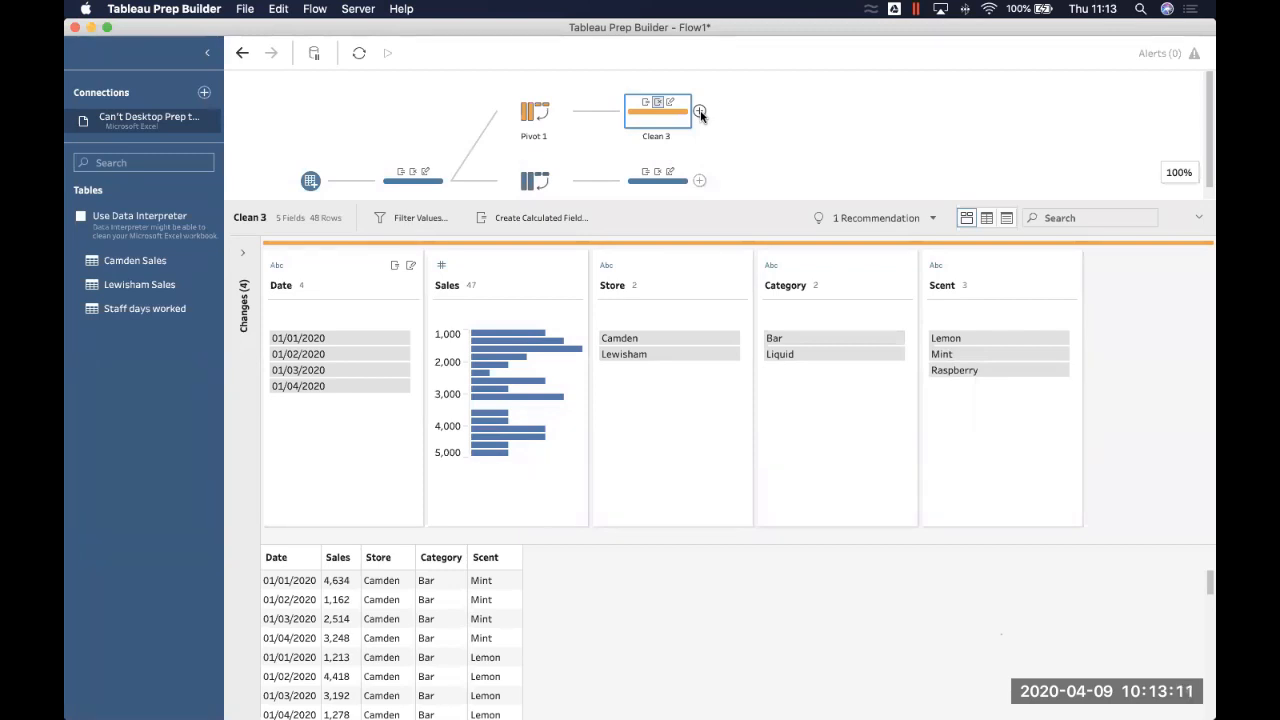
# Join Clean 3 with Clean 2 and add a join clause matching Date to Date.
pyautogui.moveTo(700, 115); pyautogui.dragTo(704, 177)
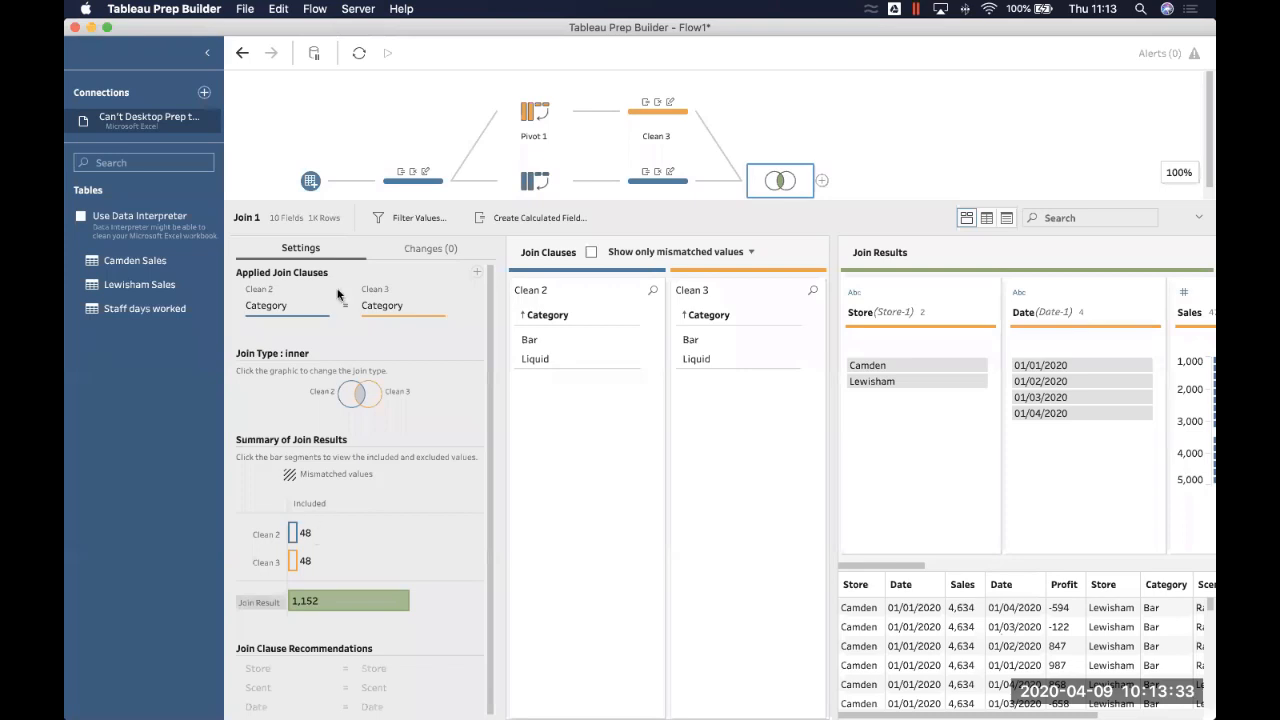
pyautogui.click(477, 272)
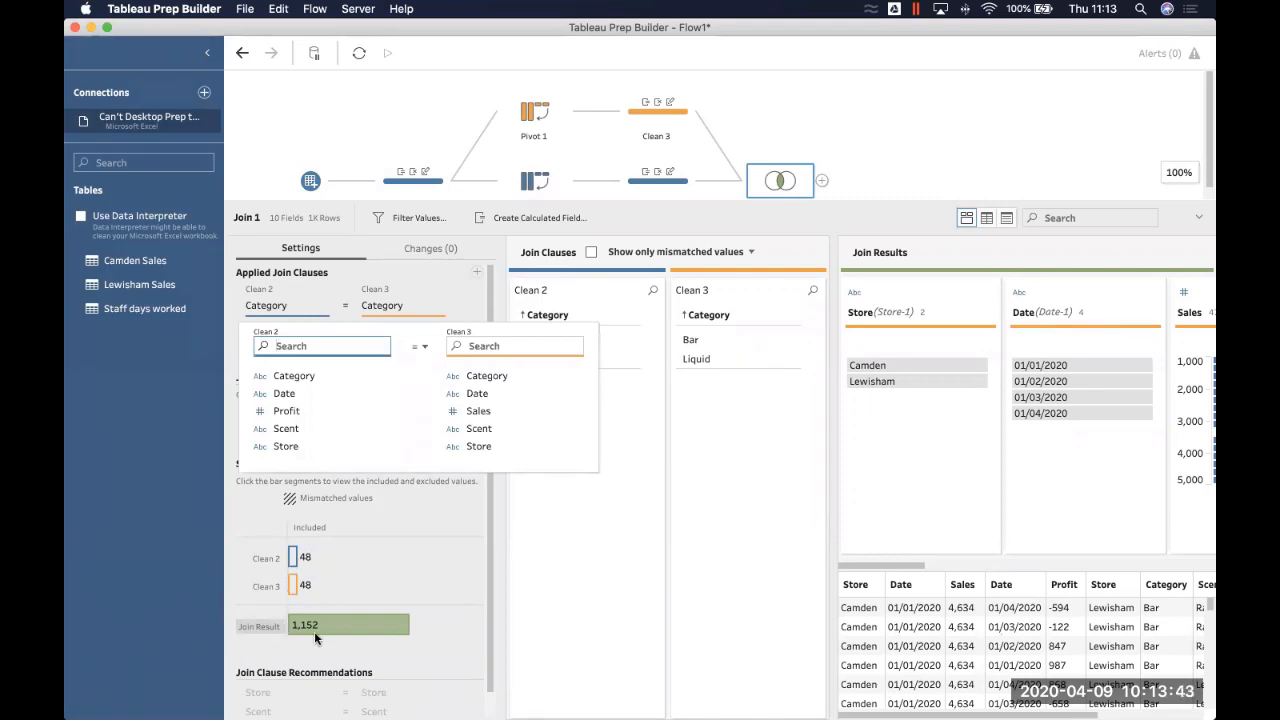
pyautogui.click(308, 393)
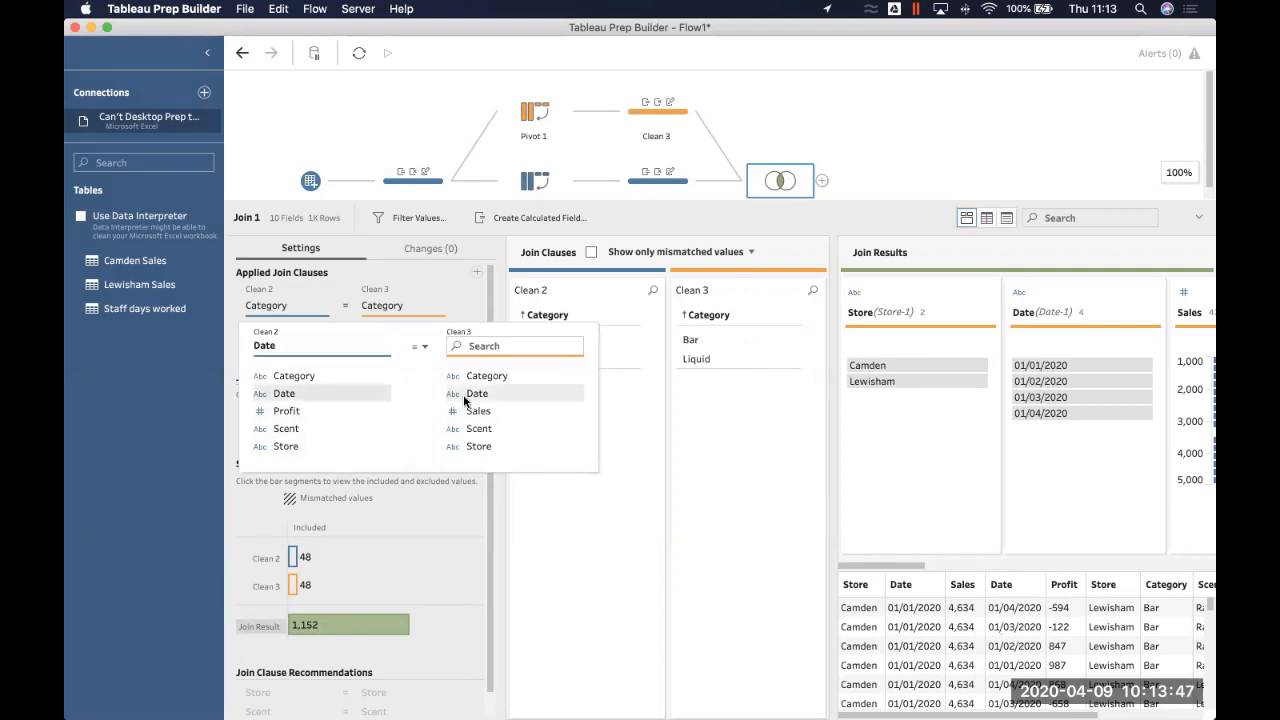
pyautogui.click(466, 394)
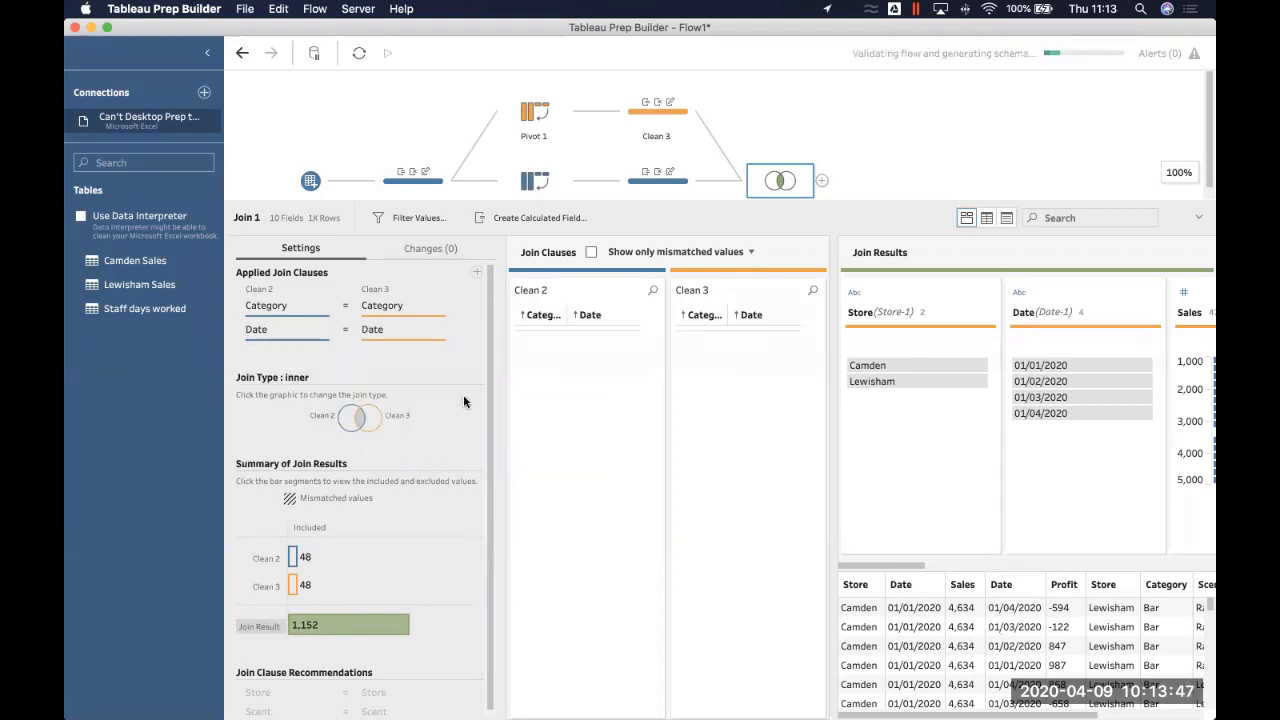
# Add two more join clauses to Join 1, matching Scent to Scent and Store to Store.
pyautogui.click(477, 274)
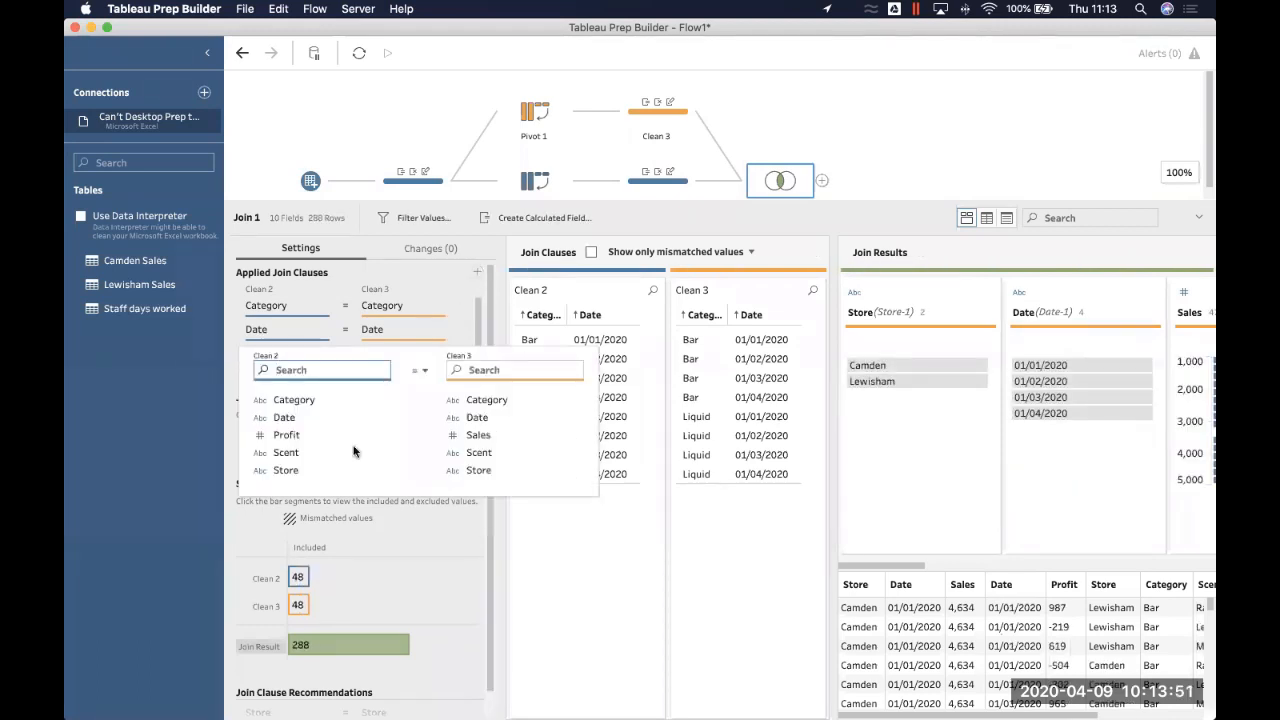
pyautogui.click(307, 458)
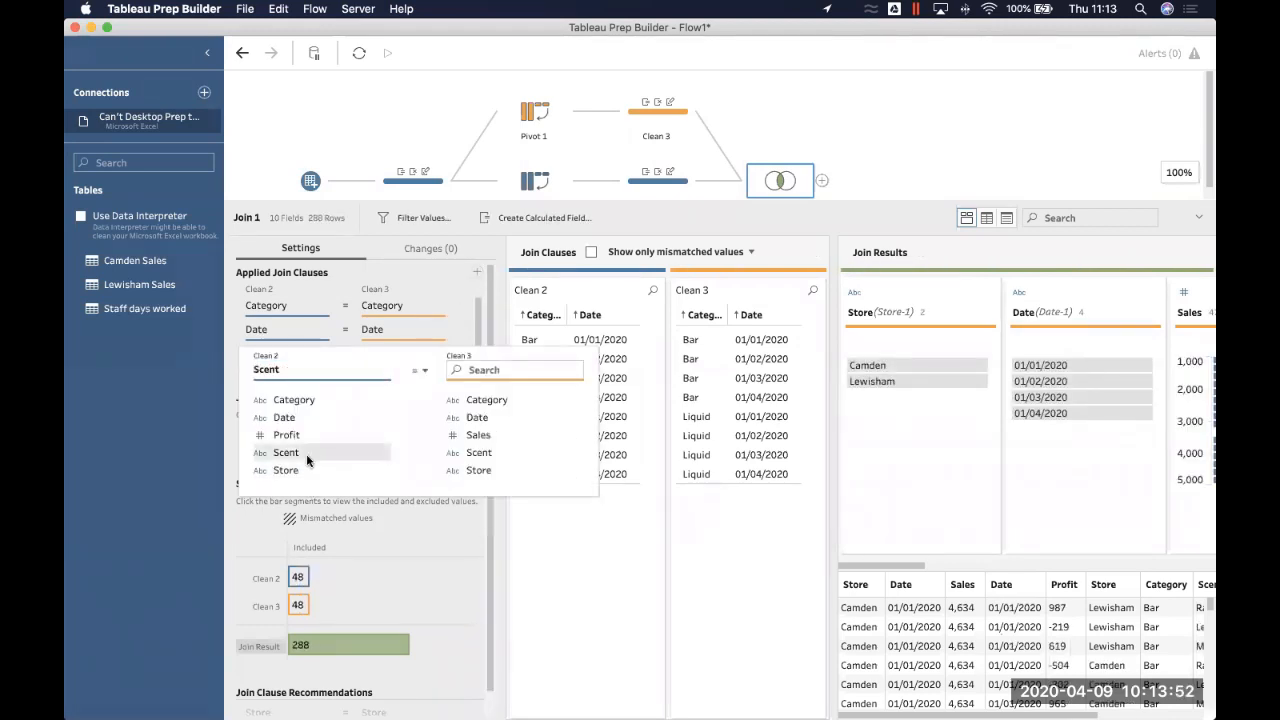
pyautogui.click(466, 453)
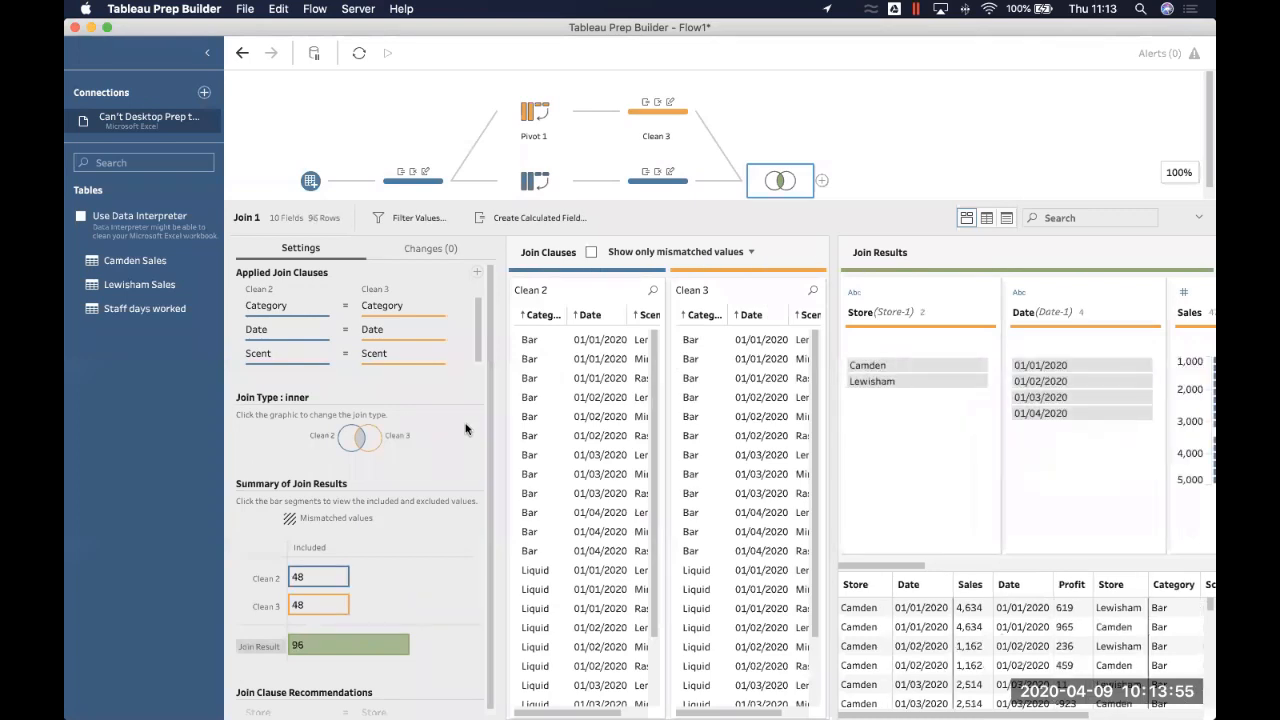
pyautogui.click(477, 273)
pyautogui.click(319, 493)
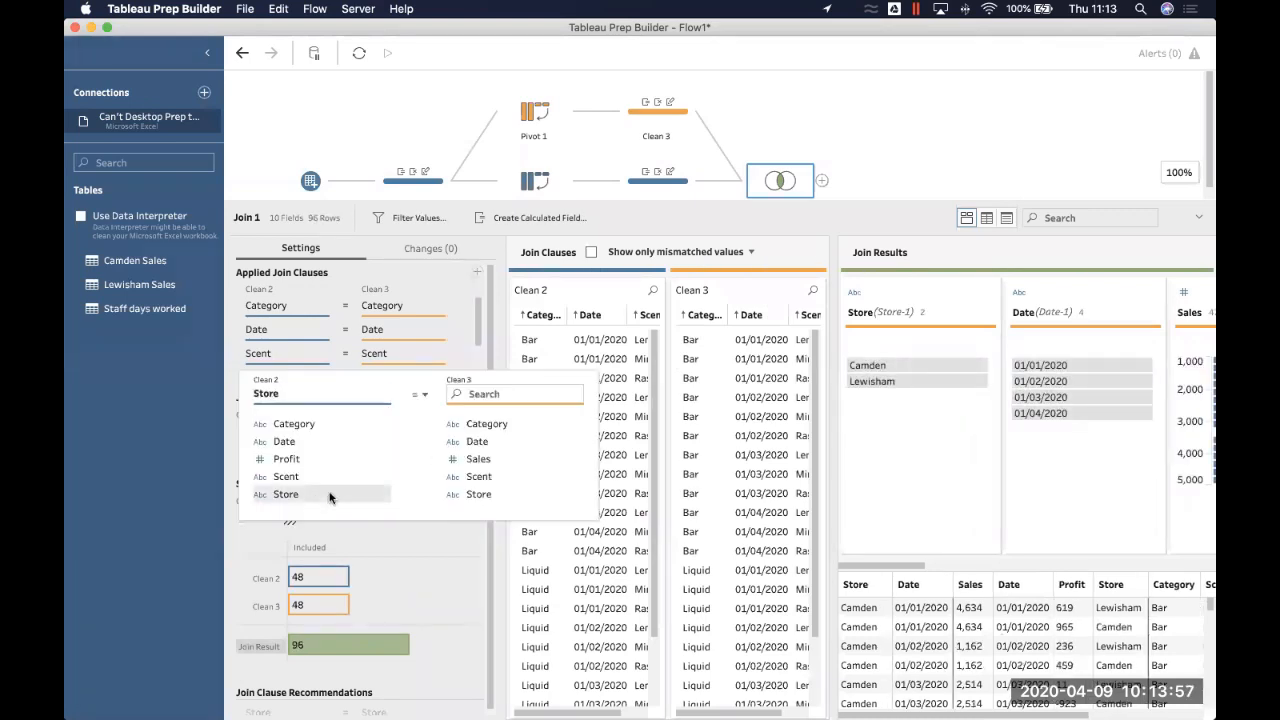
pyautogui.click(495, 490)
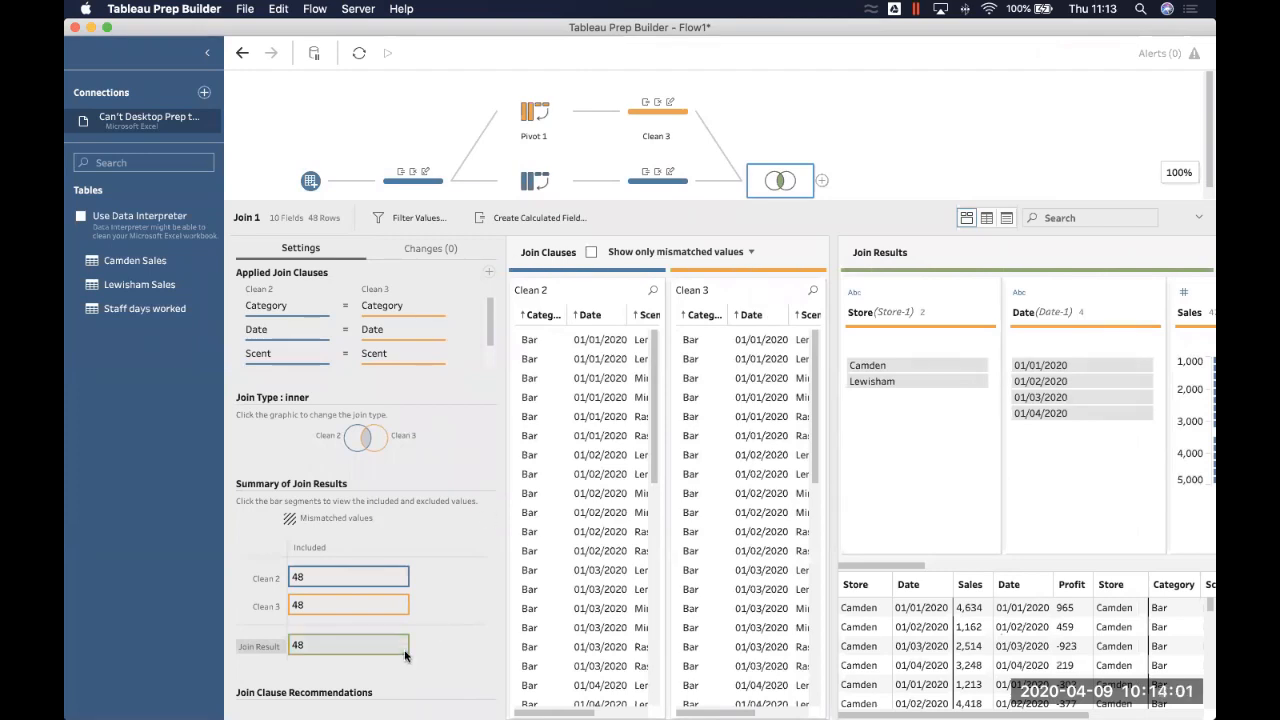
pyautogui.moveTo(403, 648)
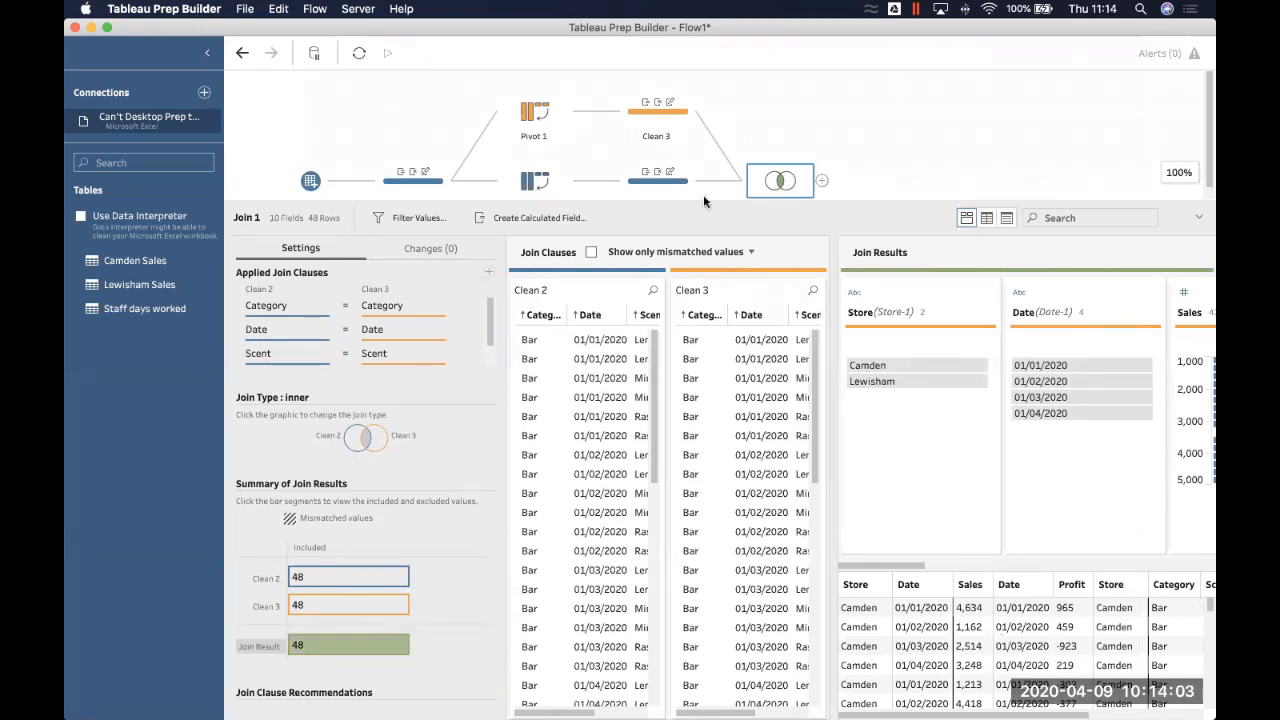
# Add a clean step after Join 1 and remove the duplicate fields Store-1 and Date-1.
pyautogui.click(821, 180)
pyautogui.click(864, 220)
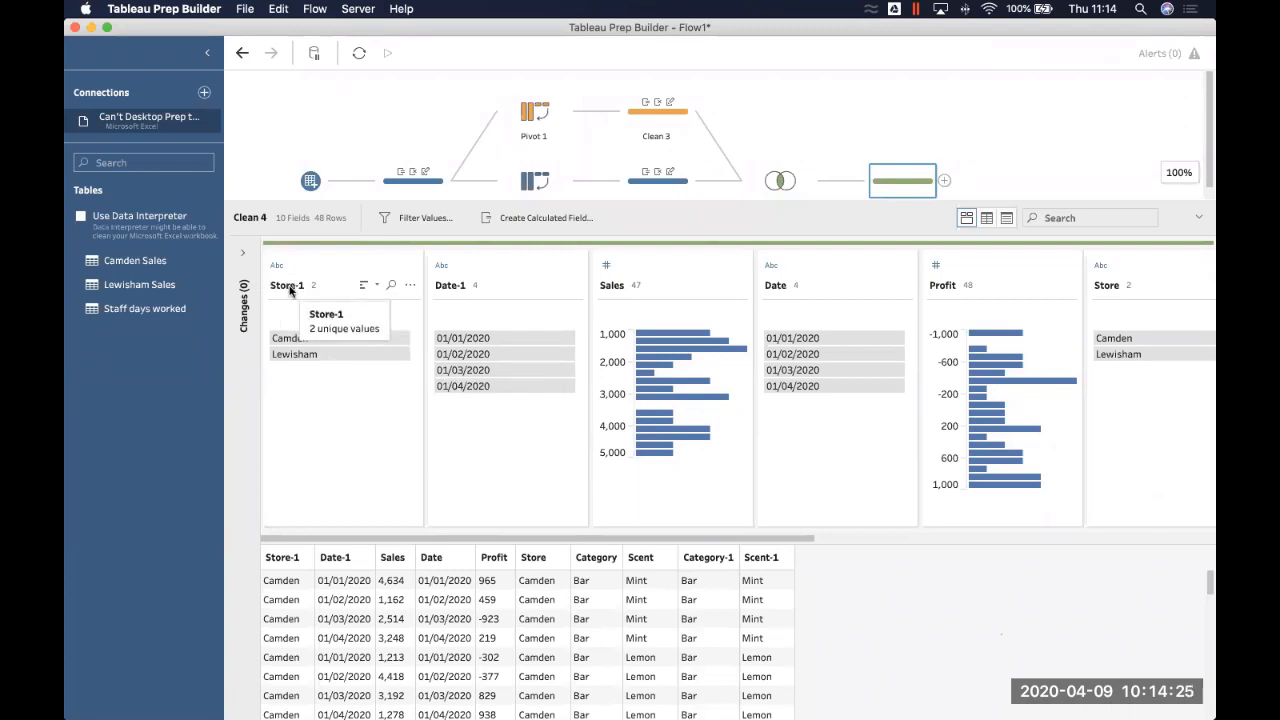
pyautogui.click(410, 285)
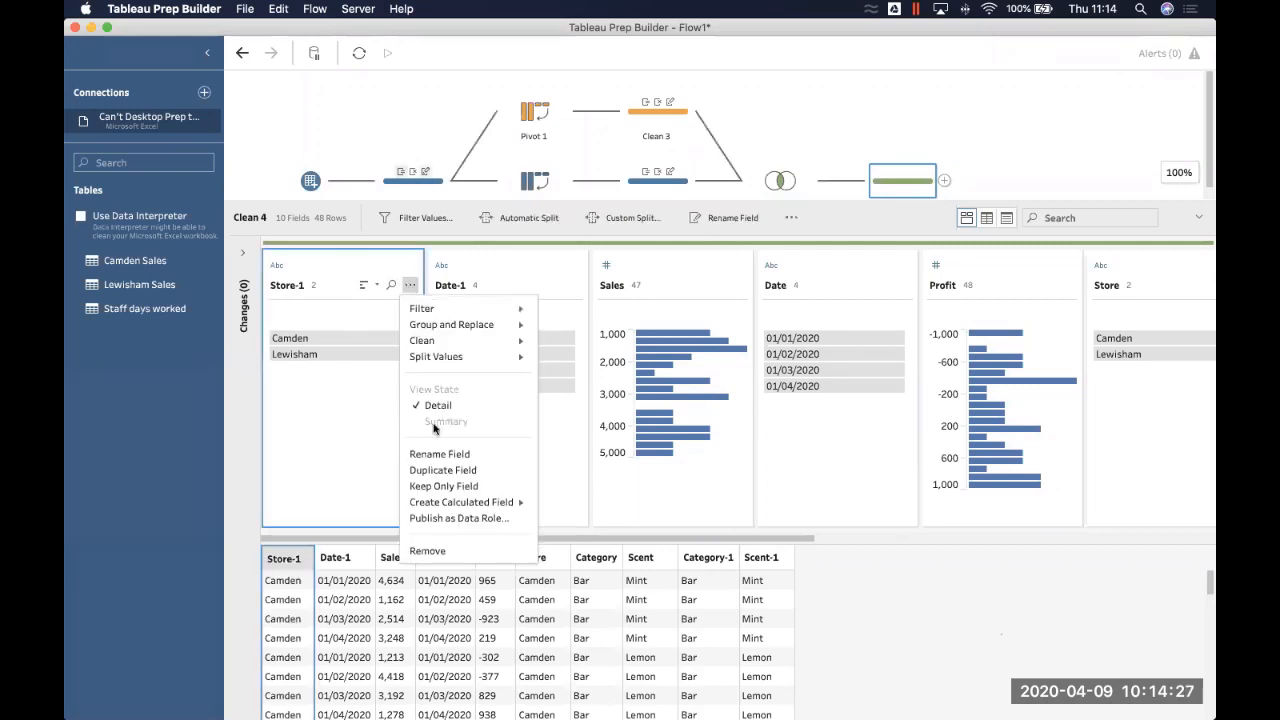
pyautogui.click(427, 551)
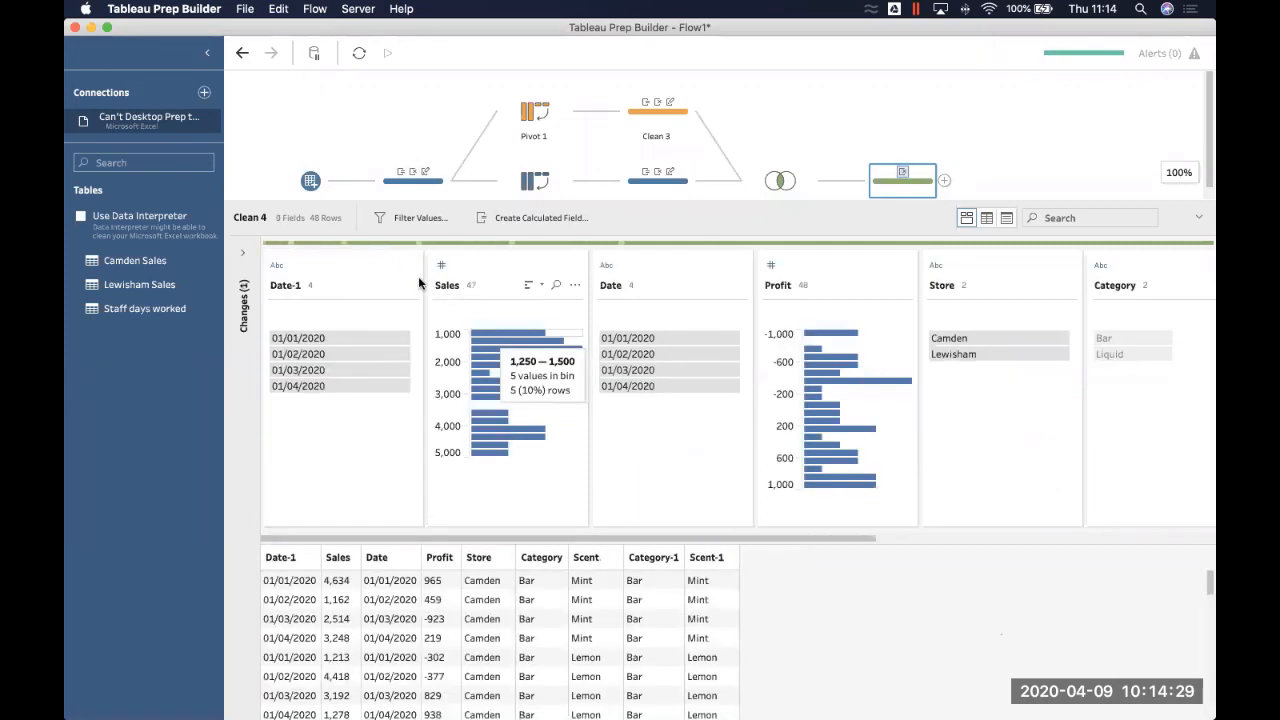
pyautogui.click(410, 285)
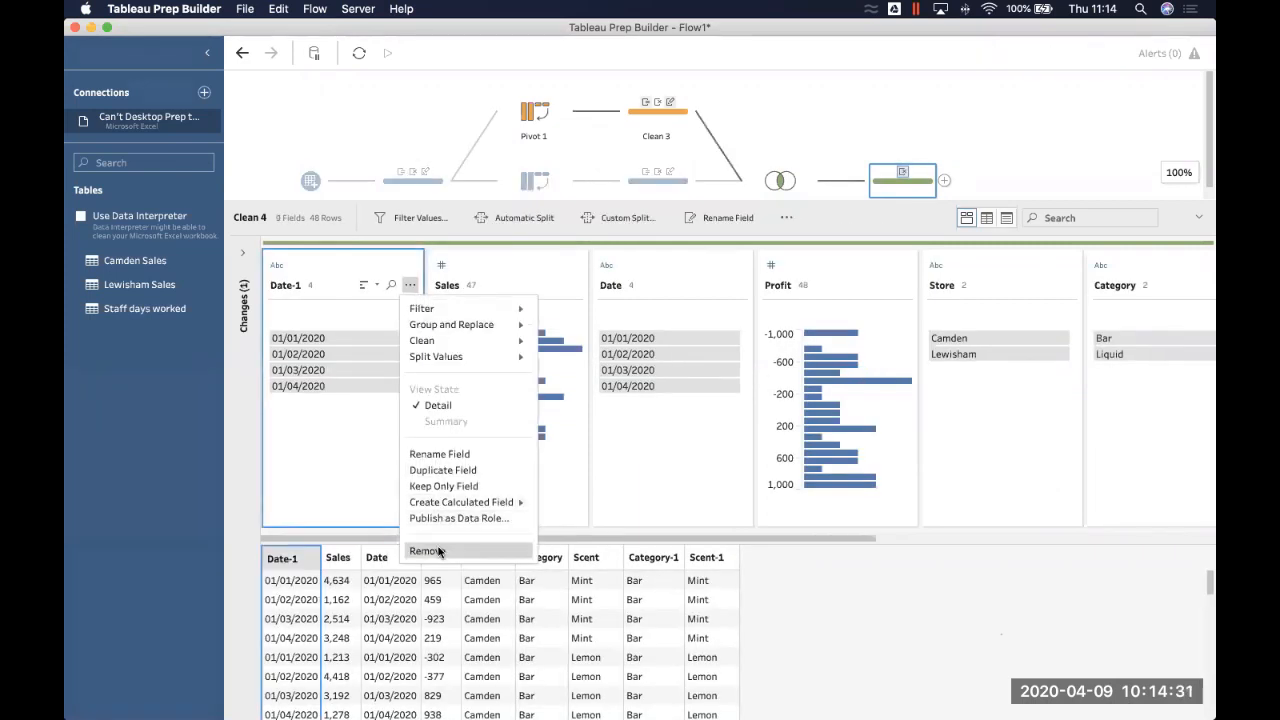
pyautogui.click(427, 549)
# Remove the duplicate Category-1 and Scent-1 fields from the Clean 4 step.
pyautogui.hscroll(5, 795, 485)
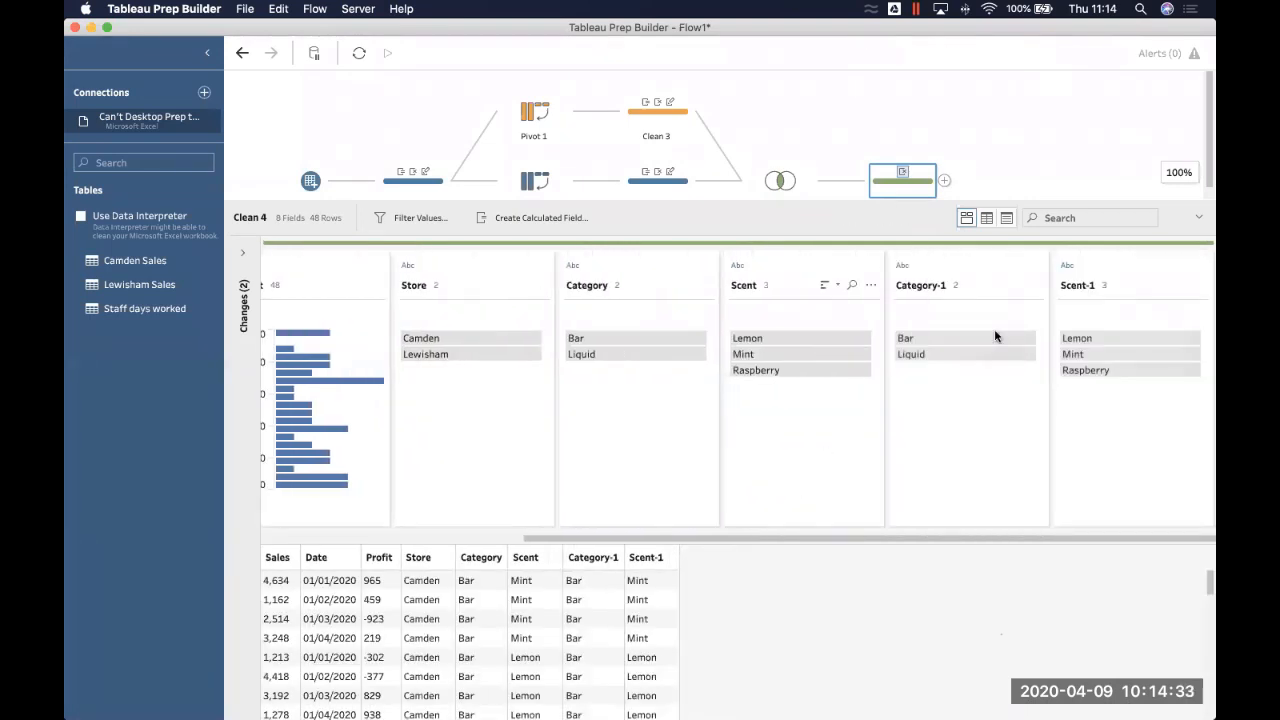
pyautogui.click(1037, 287)
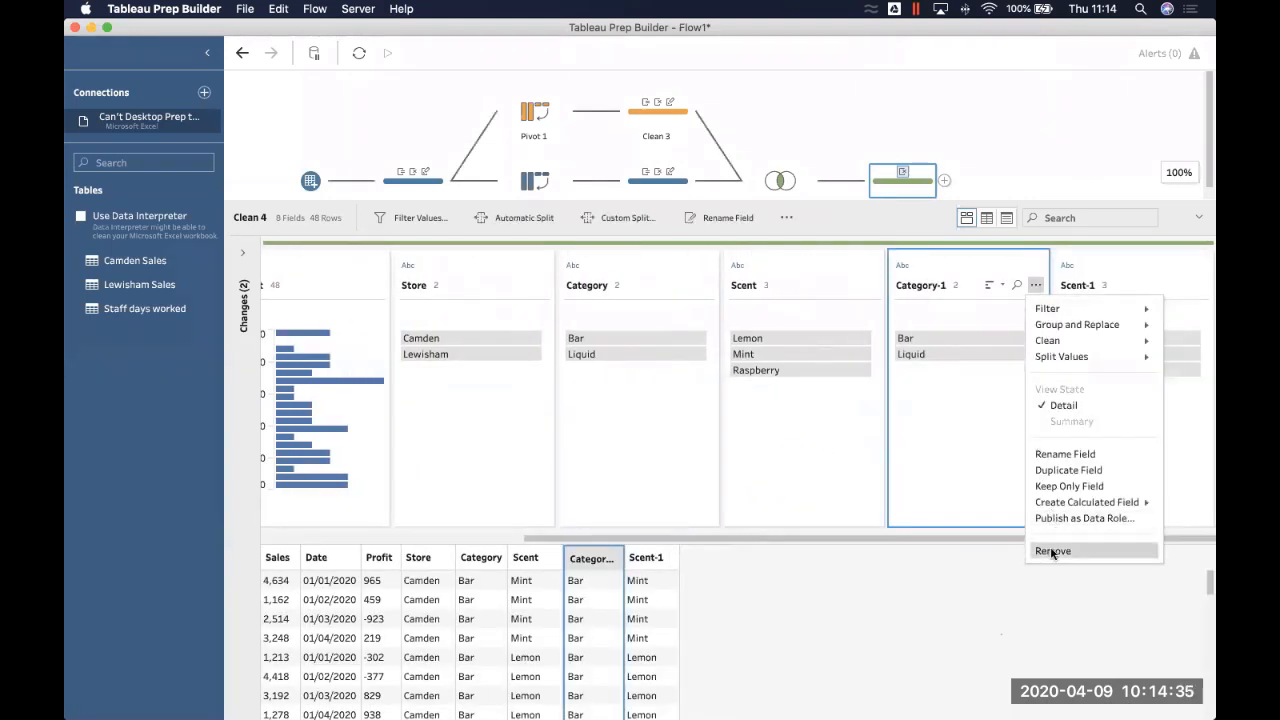
pyautogui.click(1052, 551)
pyautogui.click(1200, 285)
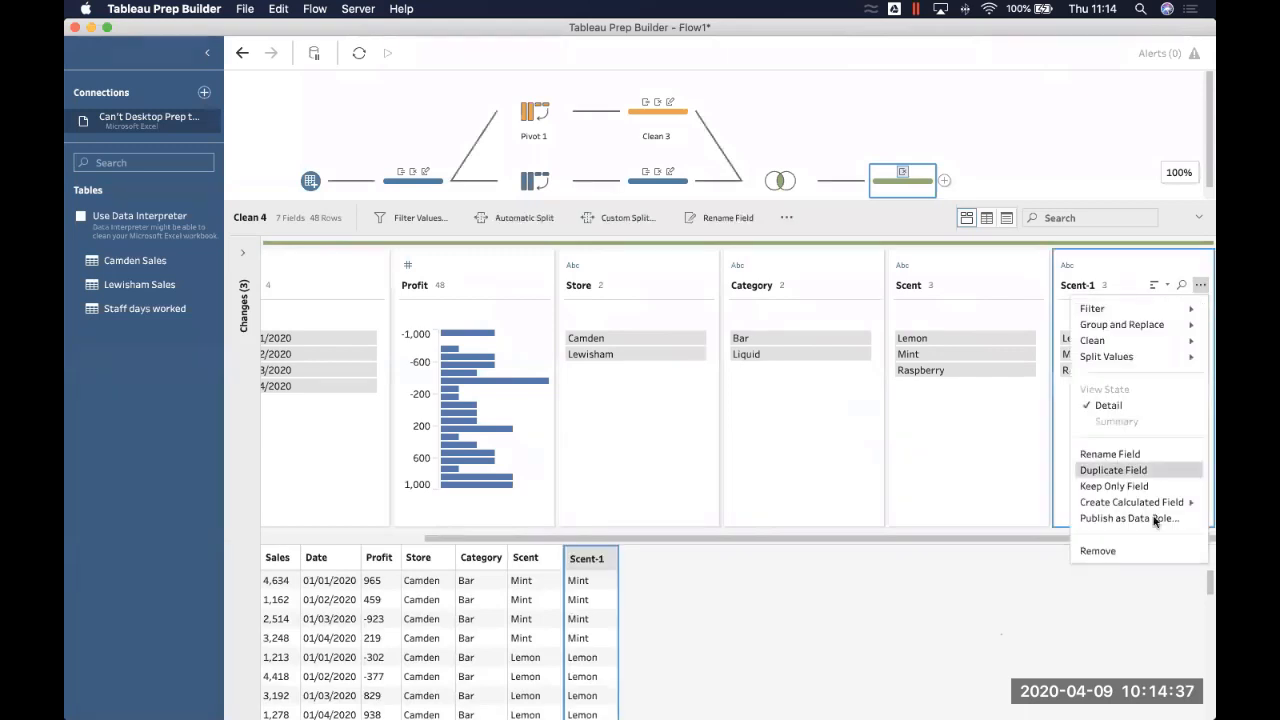
pyautogui.click(1136, 547)
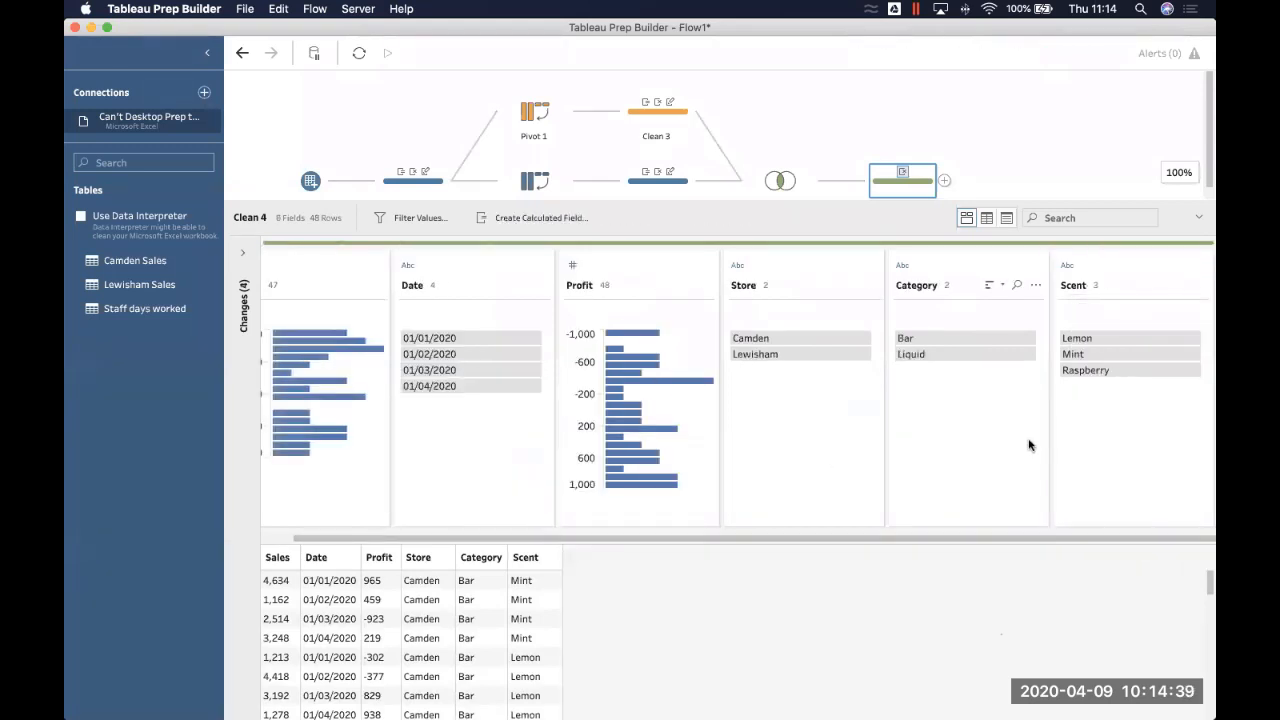
pyautogui.hscroll(-1, 759, 476)
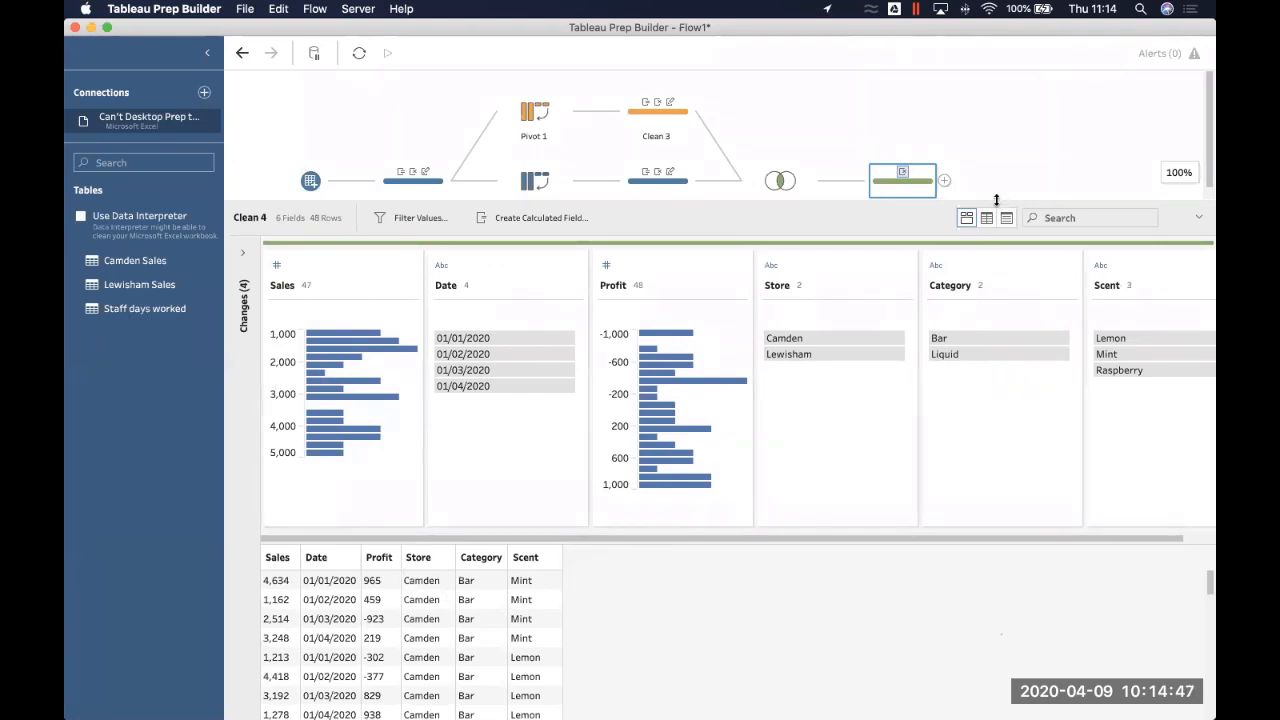
# Bring the Staff days worked table into an enlarged flow area as a new input and add a clean step after it.
pyautogui.moveTo(996, 200); pyautogui.dragTo(996, 230)
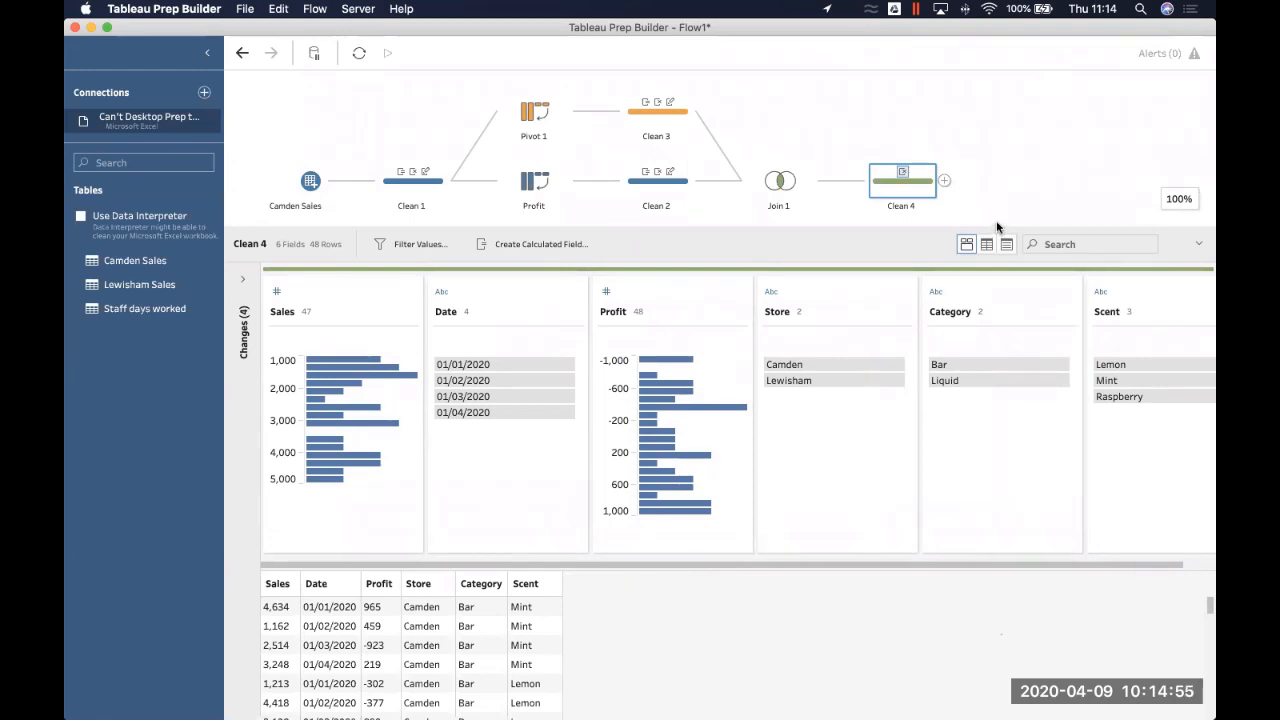
pyautogui.moveTo(897, 231); pyautogui.dragTo(866, 293)
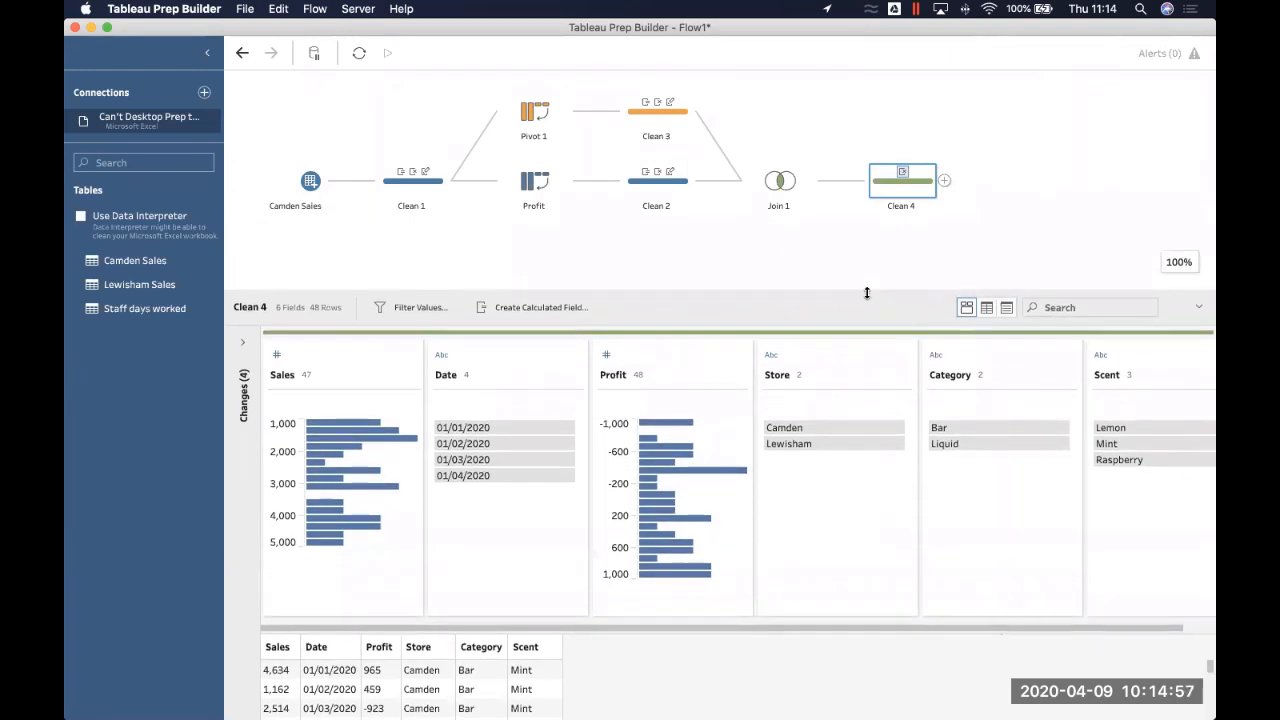
pyautogui.moveTo(157, 308); pyautogui.dragTo(287, 281)
pyautogui.click(333, 251)
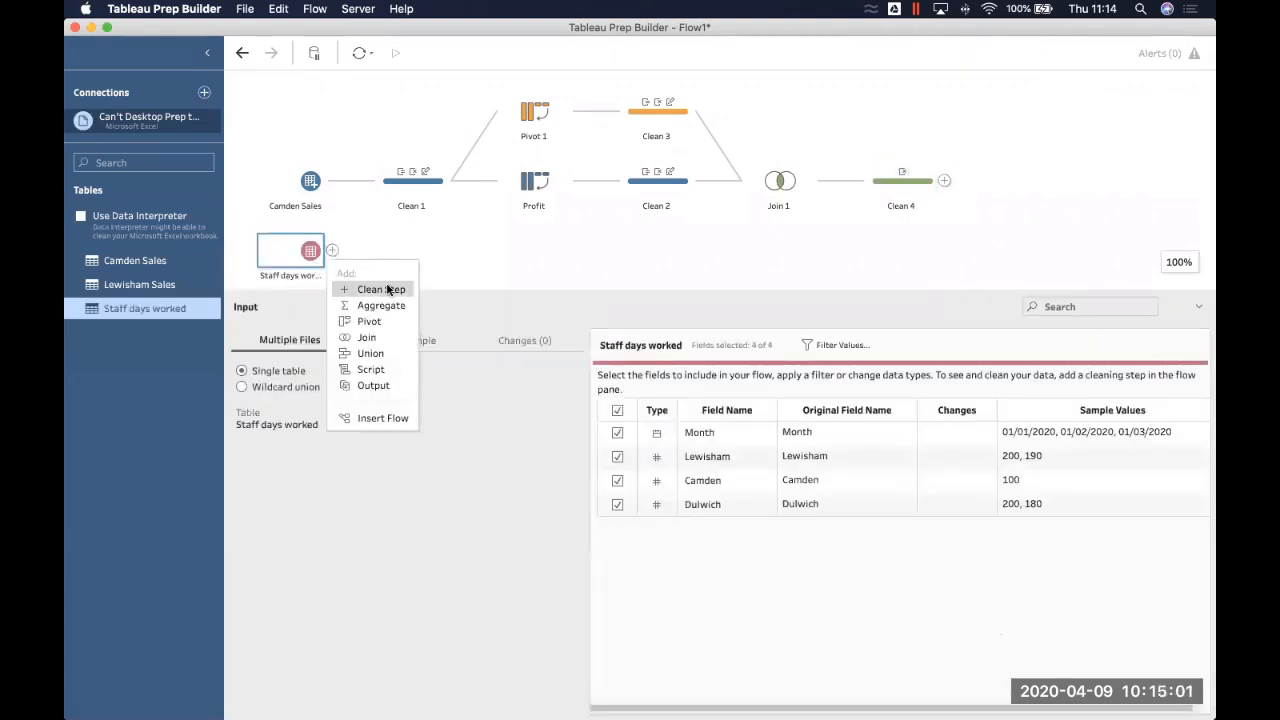
pyautogui.click(386, 286)
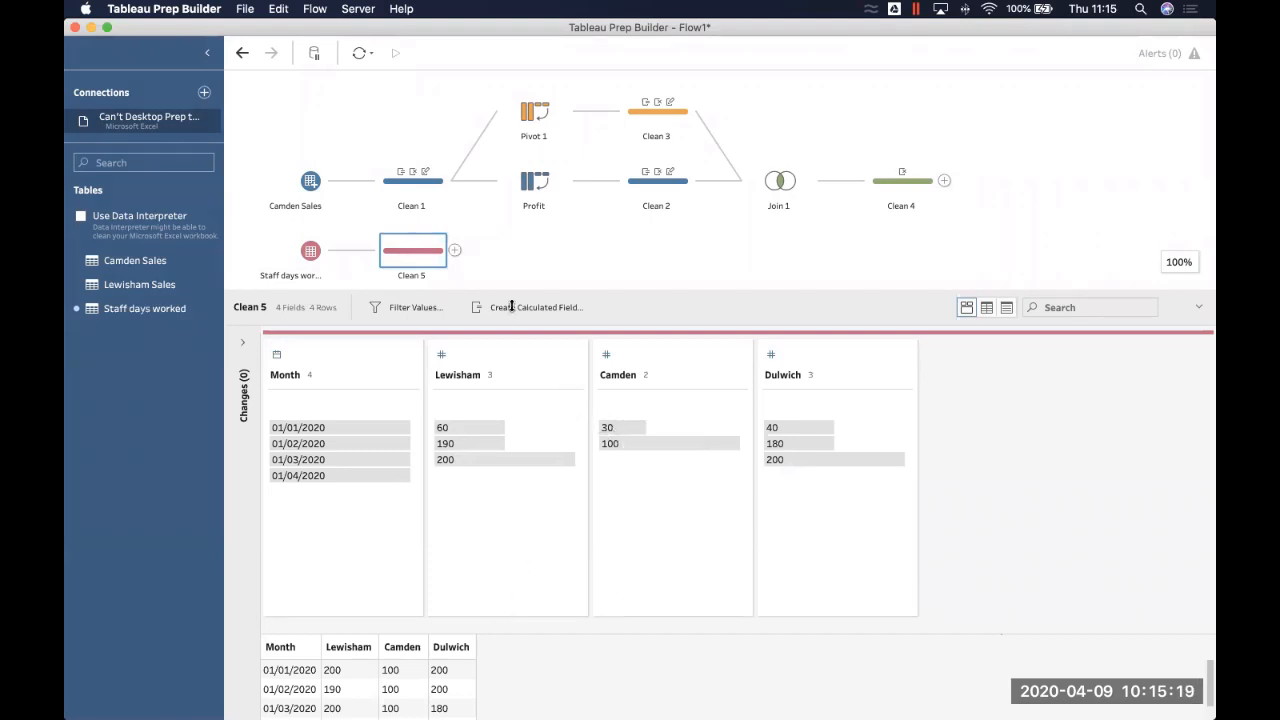
pyautogui.click(455, 250)
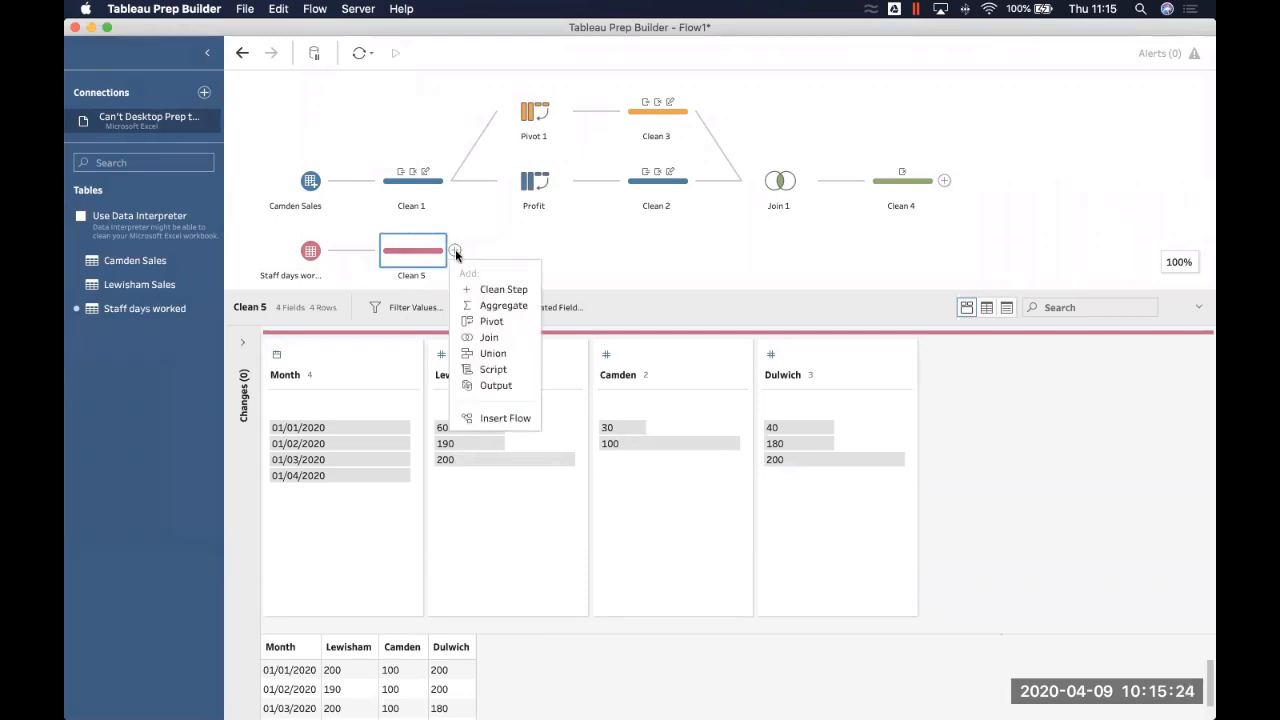
pyautogui.click(495, 337)
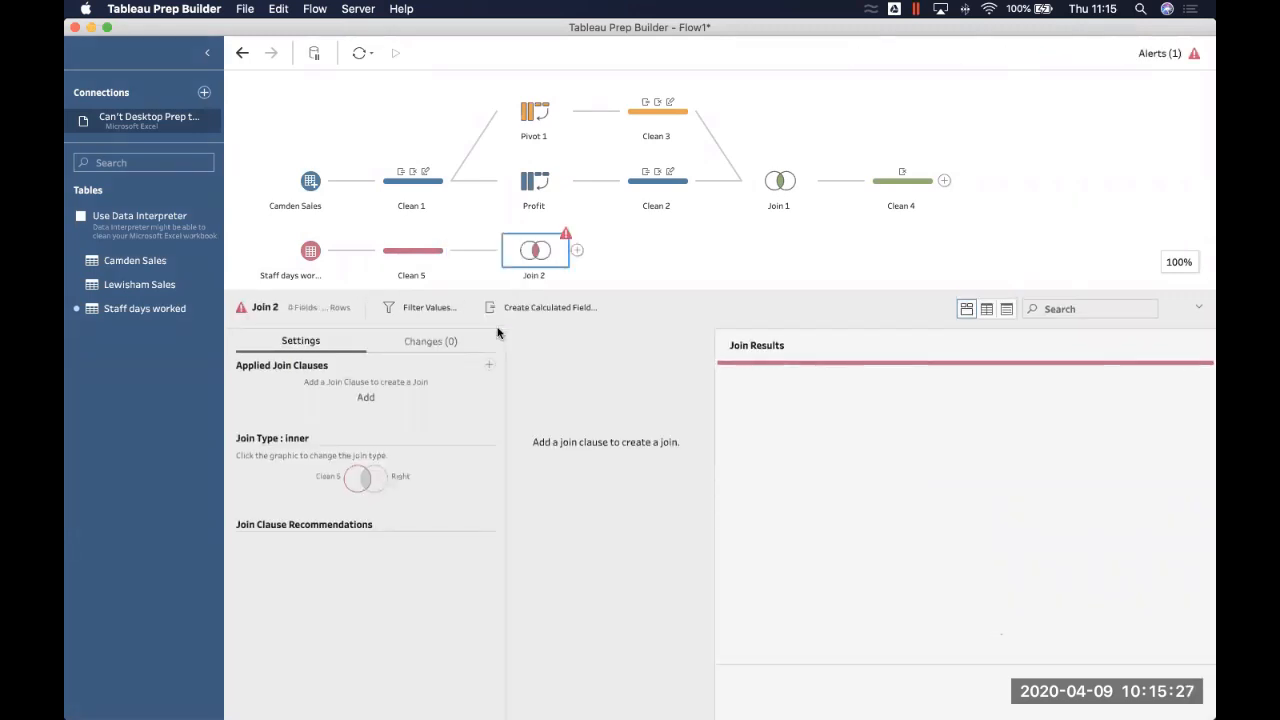
pyautogui.rightClick(538, 266)
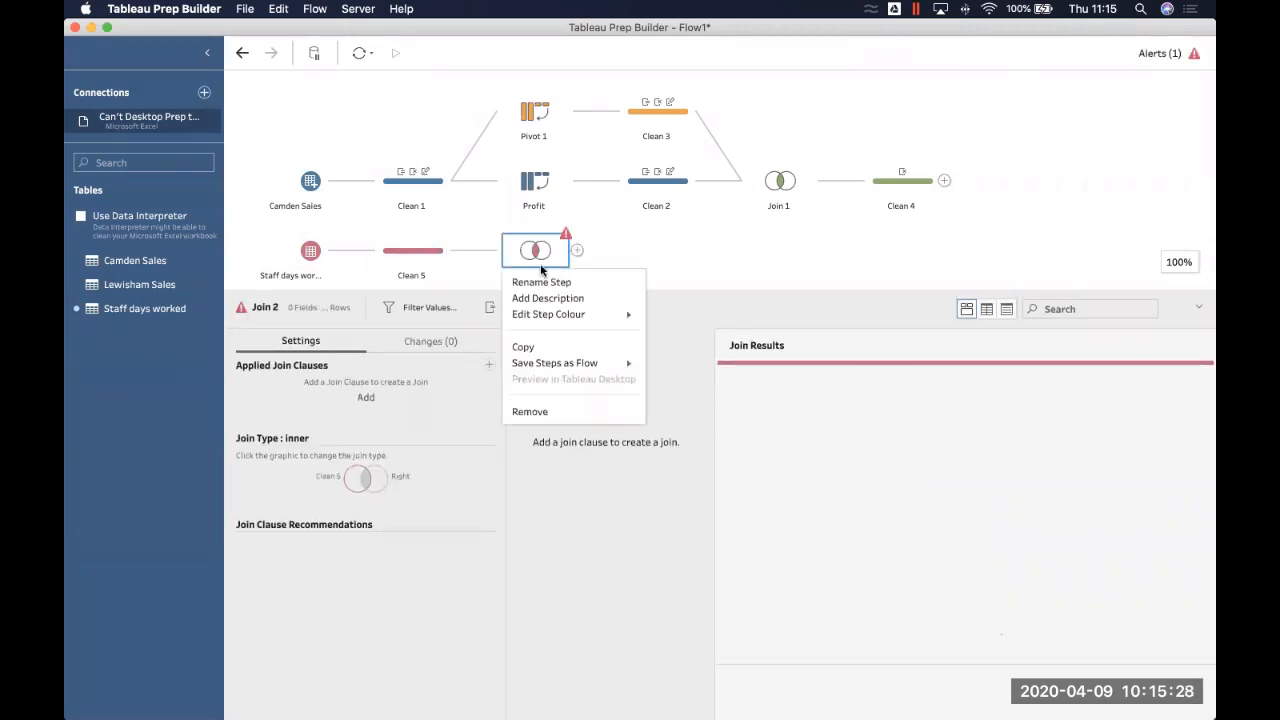
pyautogui.click(543, 404)
# Add a pivot after Clean 5 and pivot the Camden, Dulwich and Lewisham columns to rows.
pyautogui.click(455, 250)
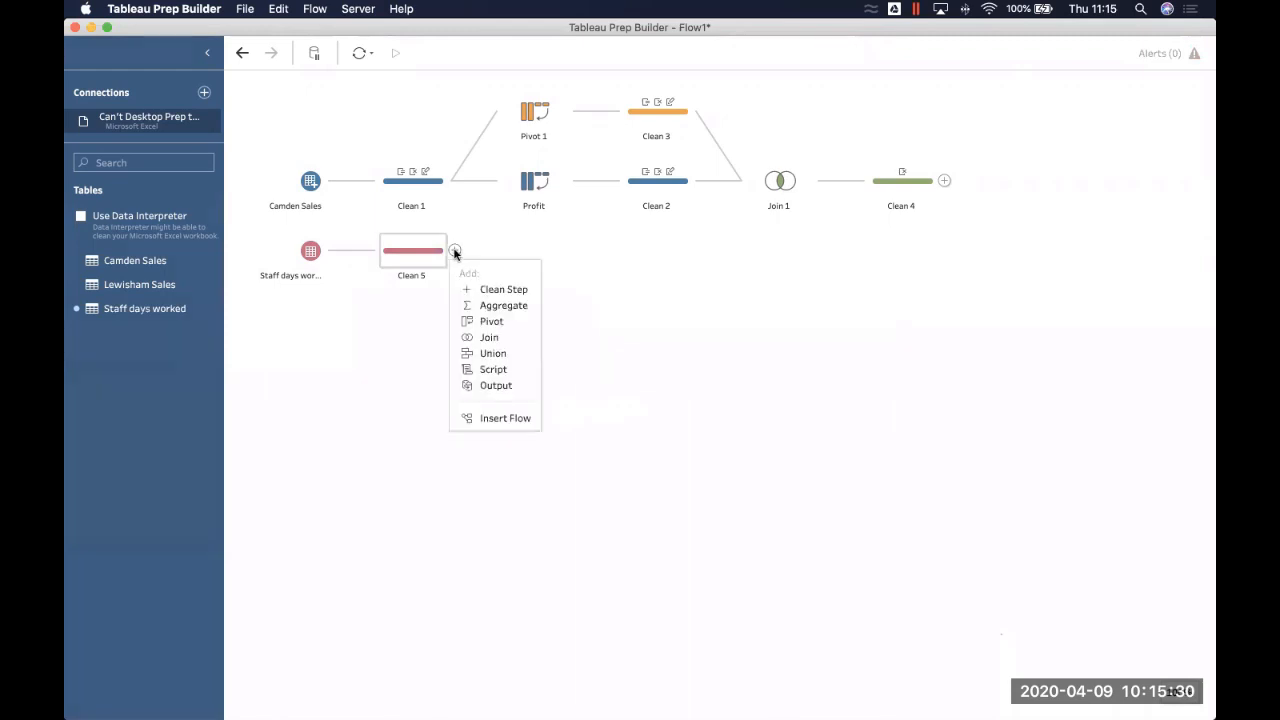
pyautogui.click(491, 325)
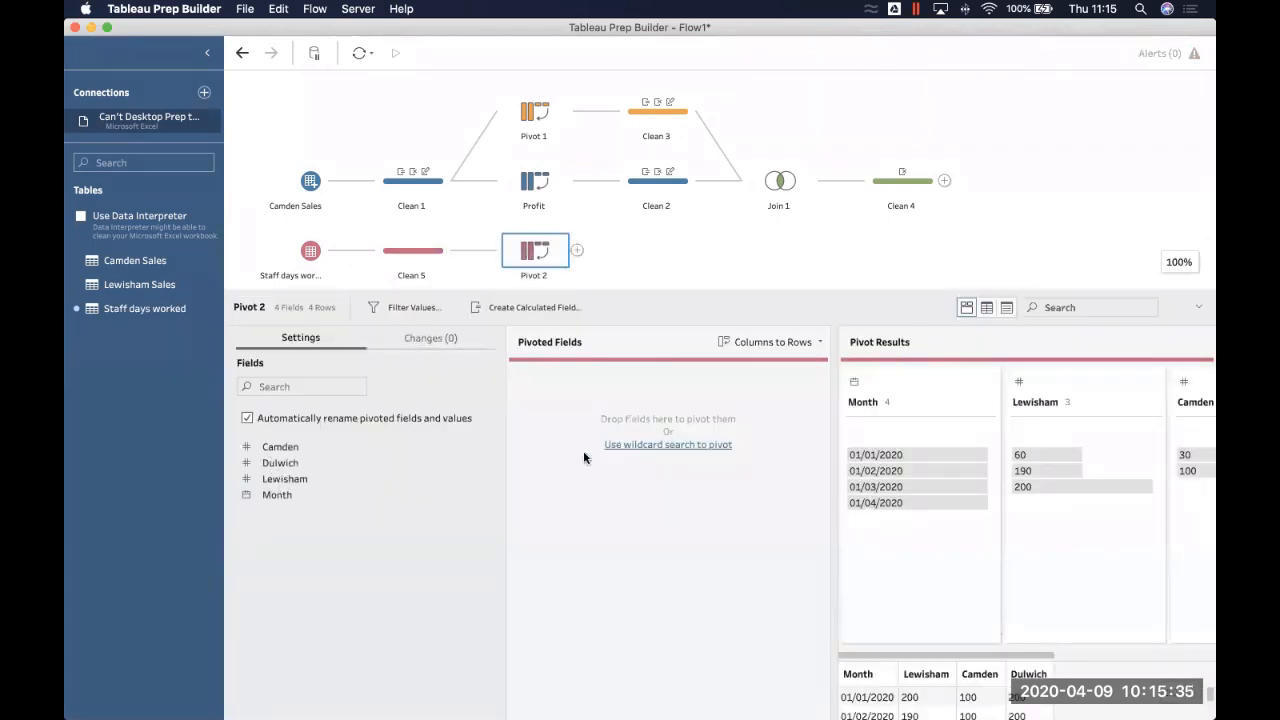
pyautogui.click(290, 448)
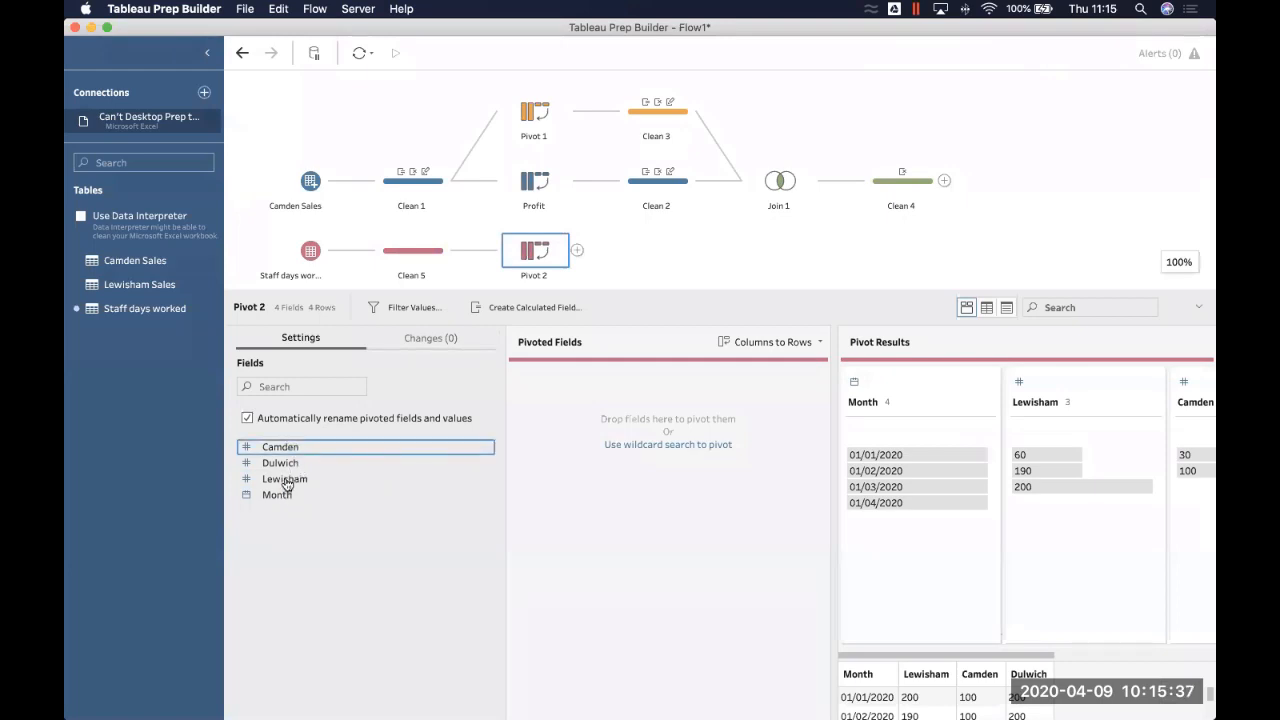
pyautogui.keyDown('shift'); pyautogui.click(286, 481); pyautogui.keyUp('shift')
pyautogui.keyDown('super'); pyautogui.click(280, 463); pyautogui.keyUp('super')
pyautogui.moveTo(284, 478); pyautogui.dragTo(666, 461)
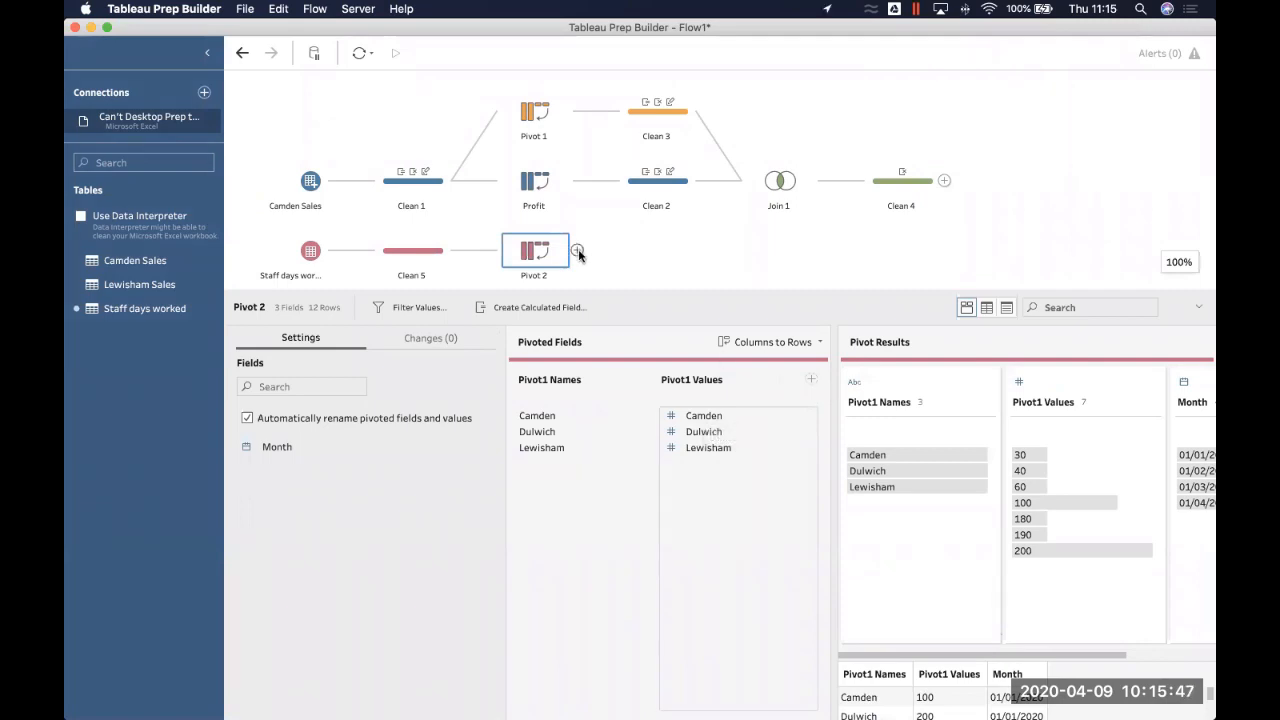
# Add a clean step after Pivot 2 and rename its Pivot1 Values field as Staff Days Worked.
pyautogui.click(577, 250)
pyautogui.click(626, 290)
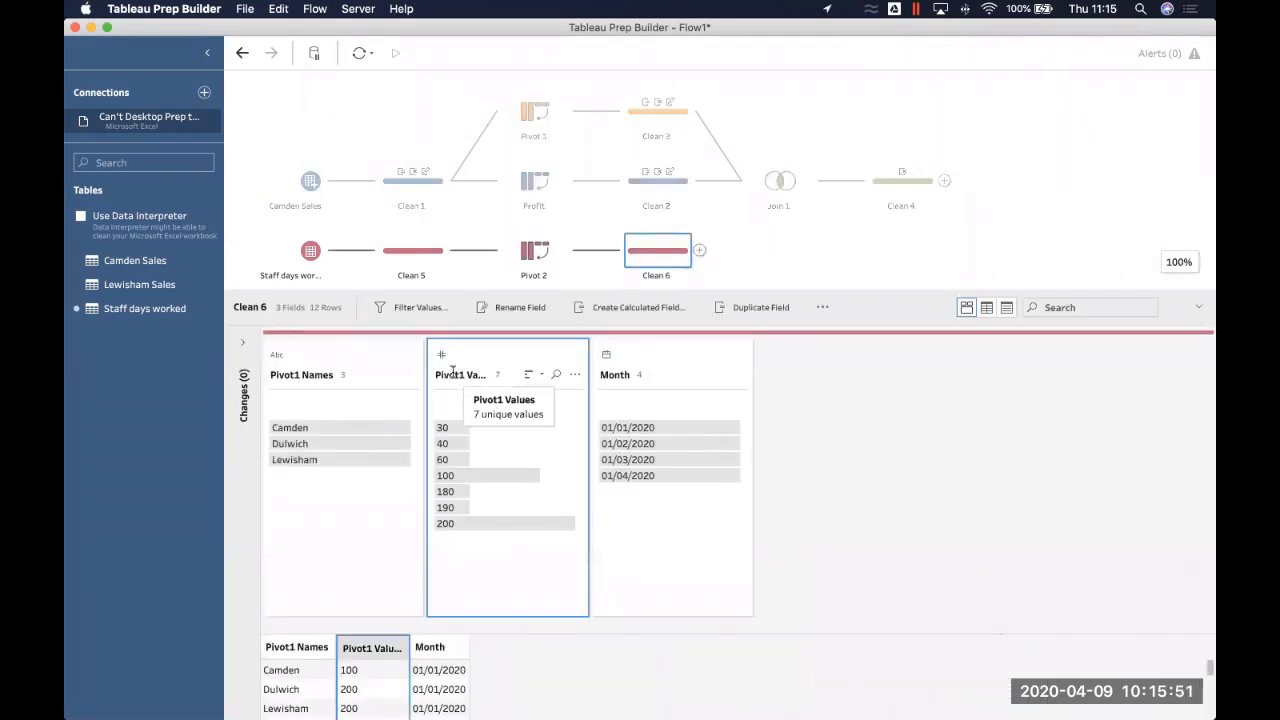
pyautogui.doubleClick(455, 375)
pyautogui.write('Stta')
pyautogui.press('BackSpace')
pyautogui.press('BackSpace')
pyautogui.write('a')
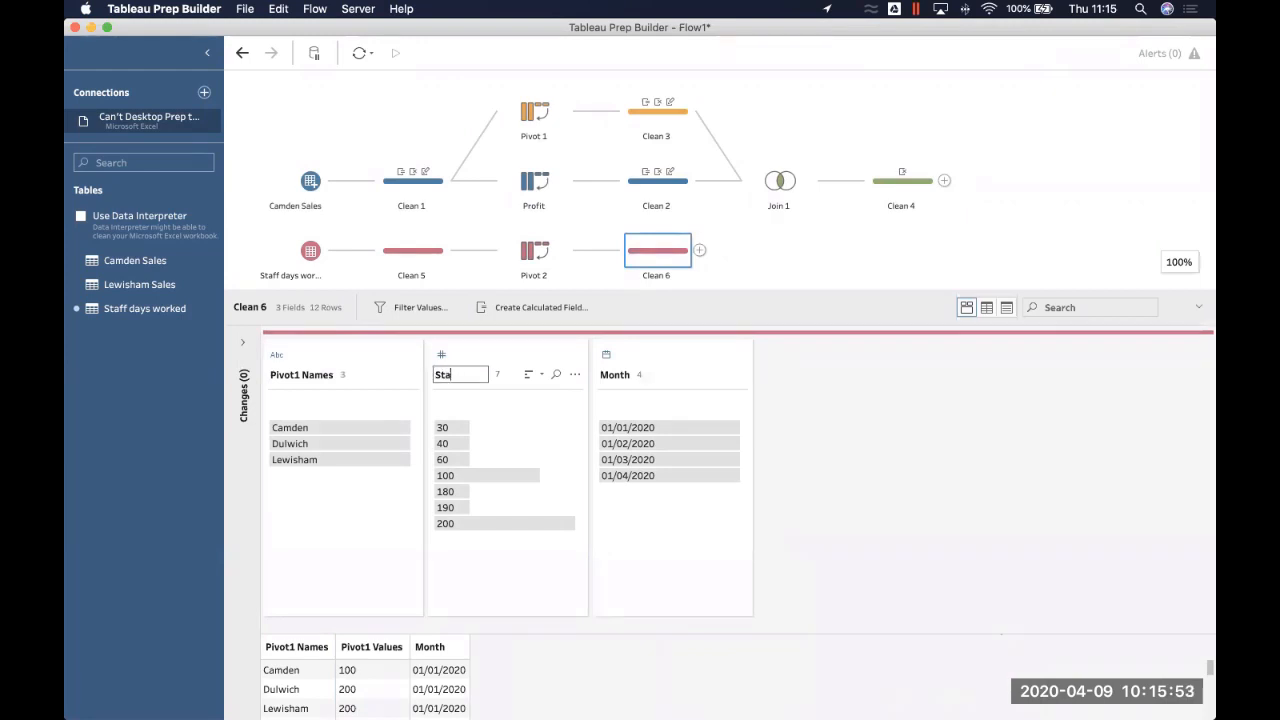
pyautogui.write('ff Days Worked')
# Rename the Pivot1 Names field in Clean 6 as Store.
pyautogui.doubleClick(295, 376)
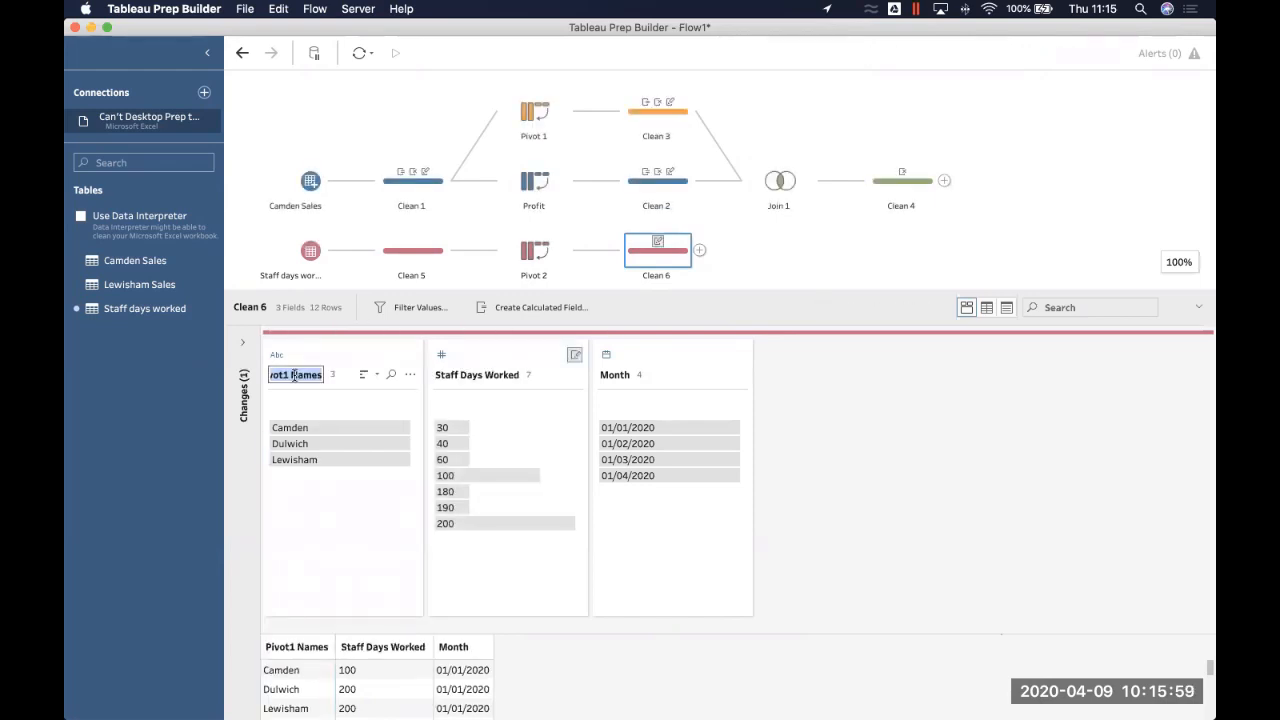
pyautogui.write('Store')
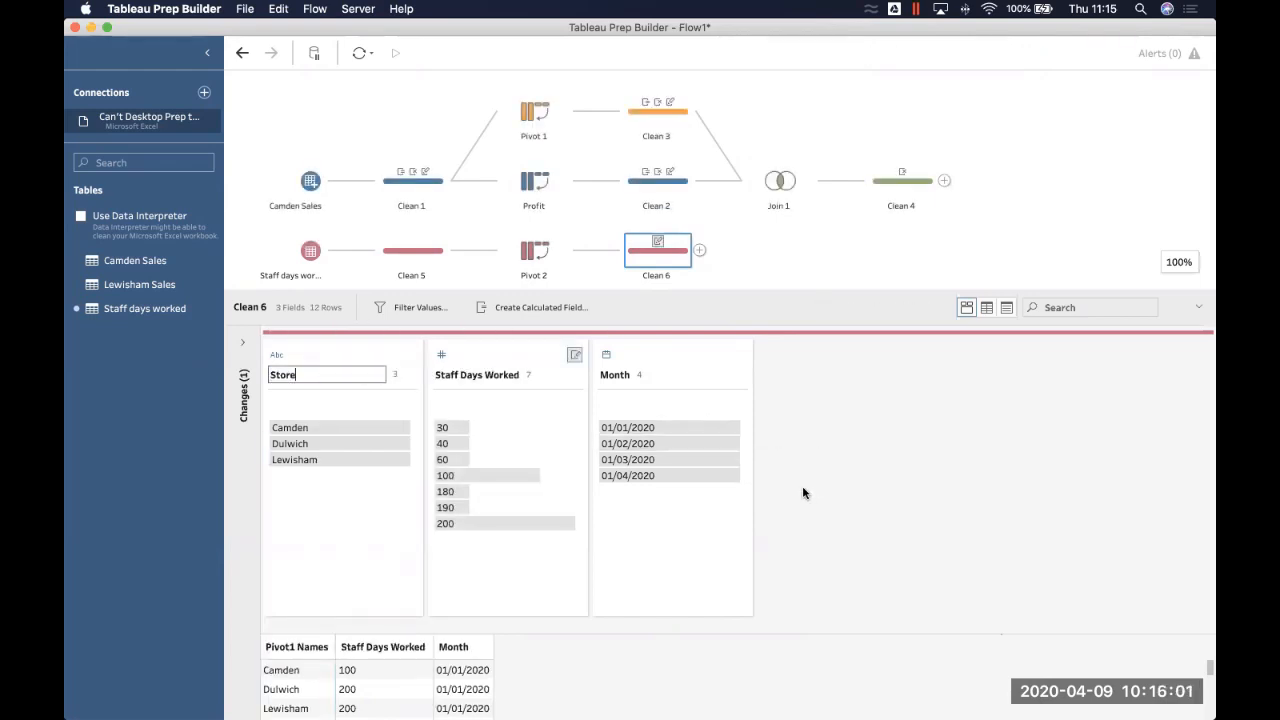
pyautogui.press('Return')
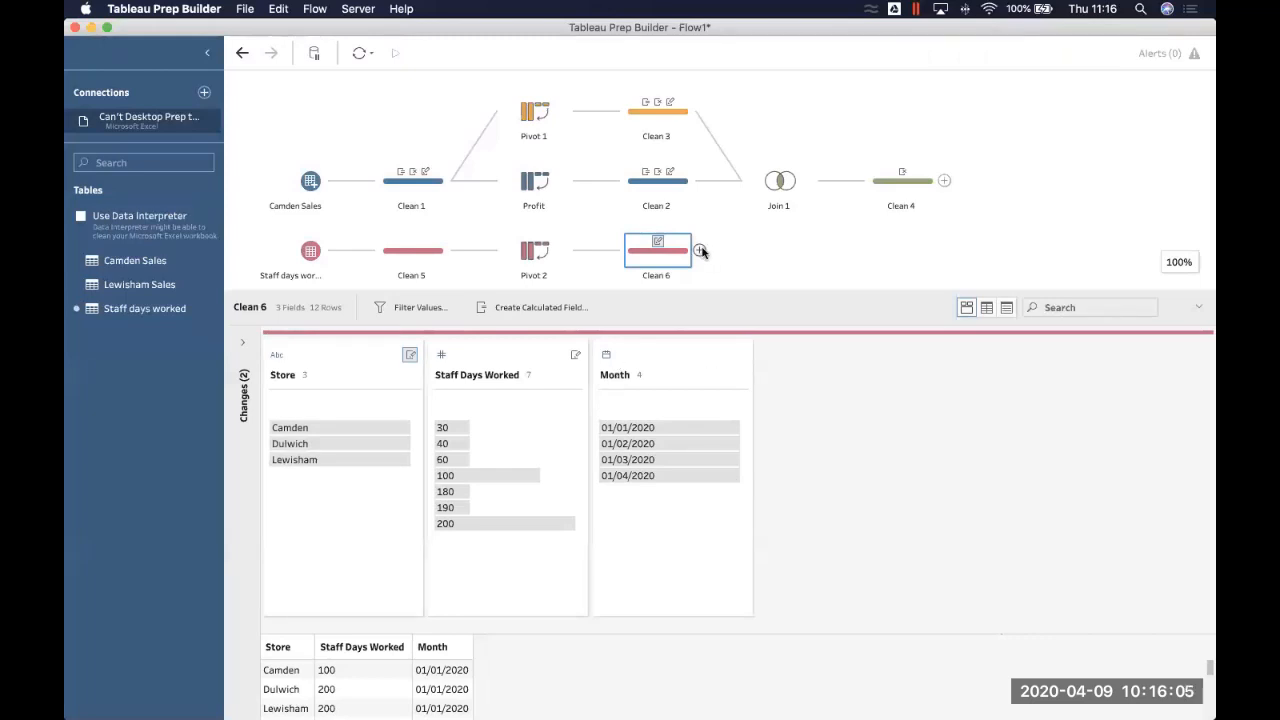
# Join Clean 6 with Clean 4 and inspect the excluded and included rows in the join summary.
pyautogui.moveTo(701, 251); pyautogui.dragTo(955, 186)
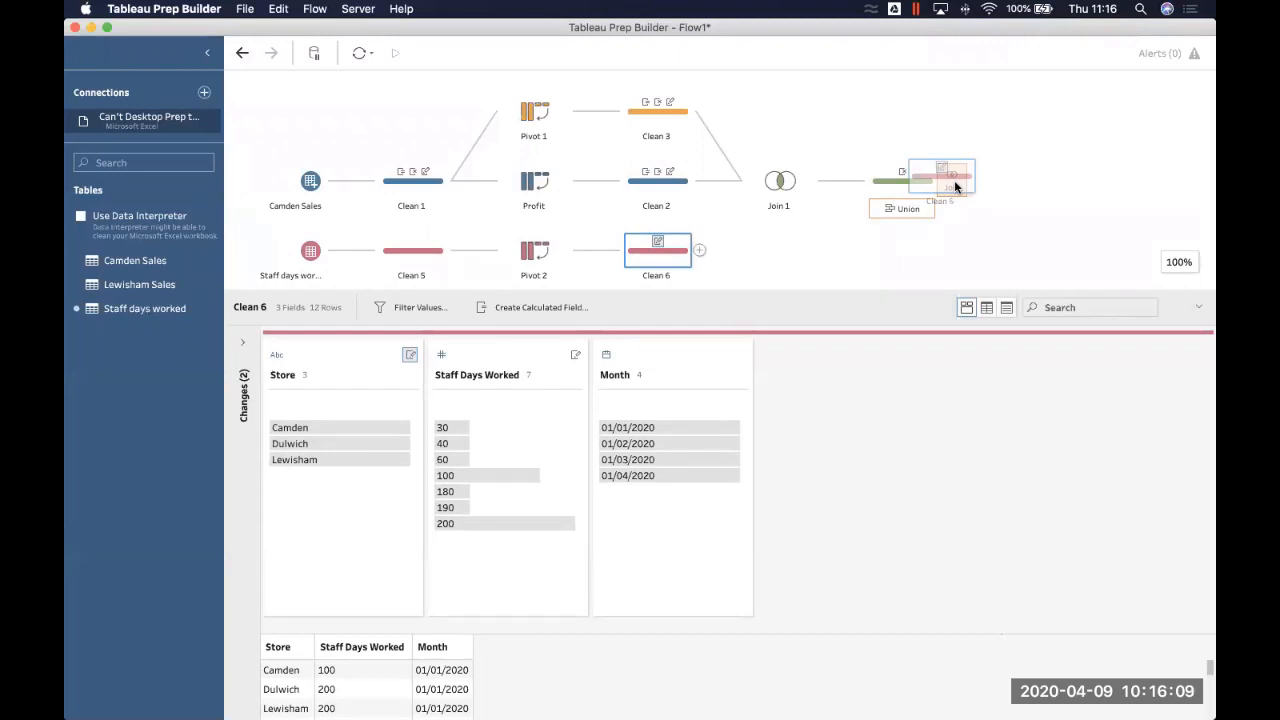
pyautogui.moveTo(955, 186); pyautogui.dragTo(954, 180)
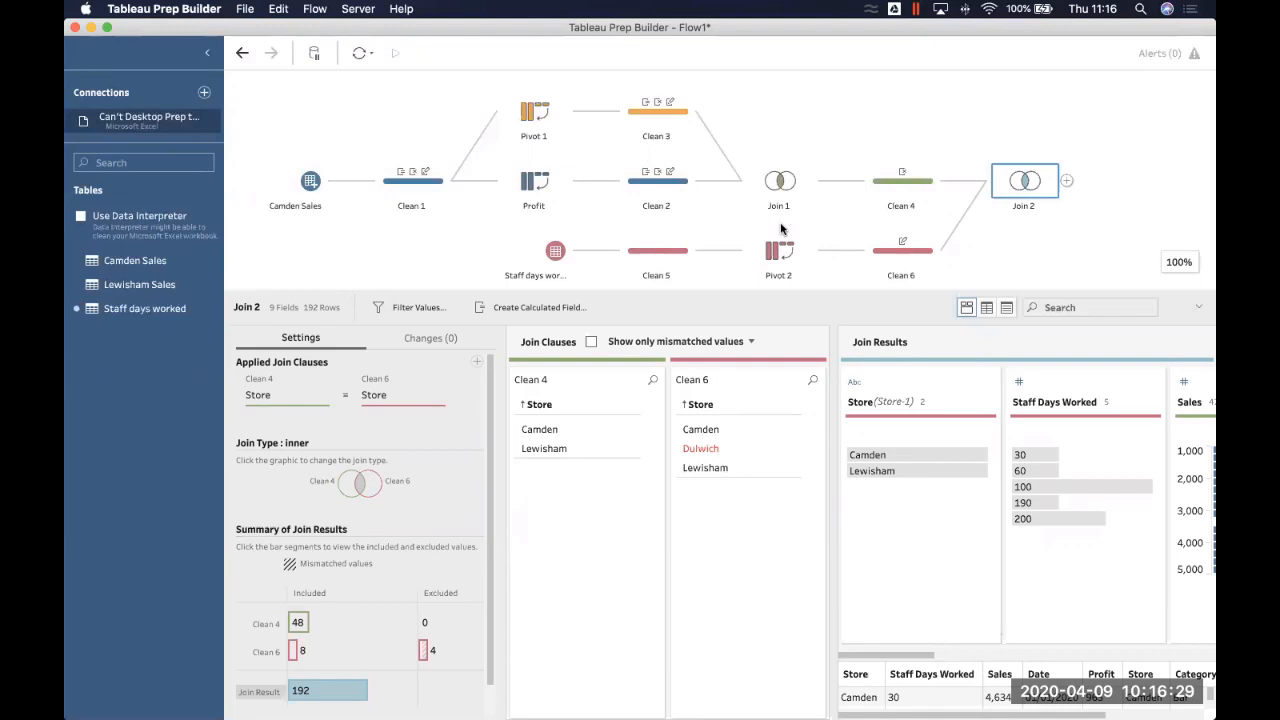
pyautogui.click(426, 652)
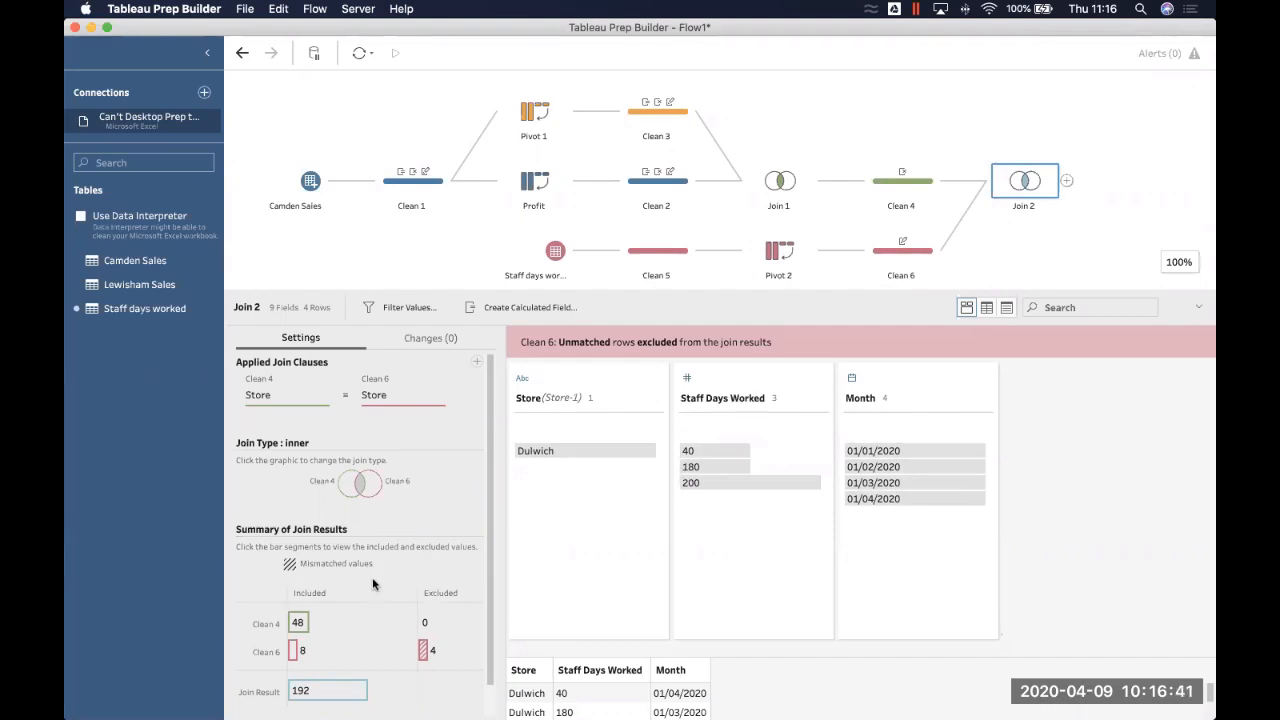
pyautogui.click(294, 650)
pyautogui.click(301, 623)
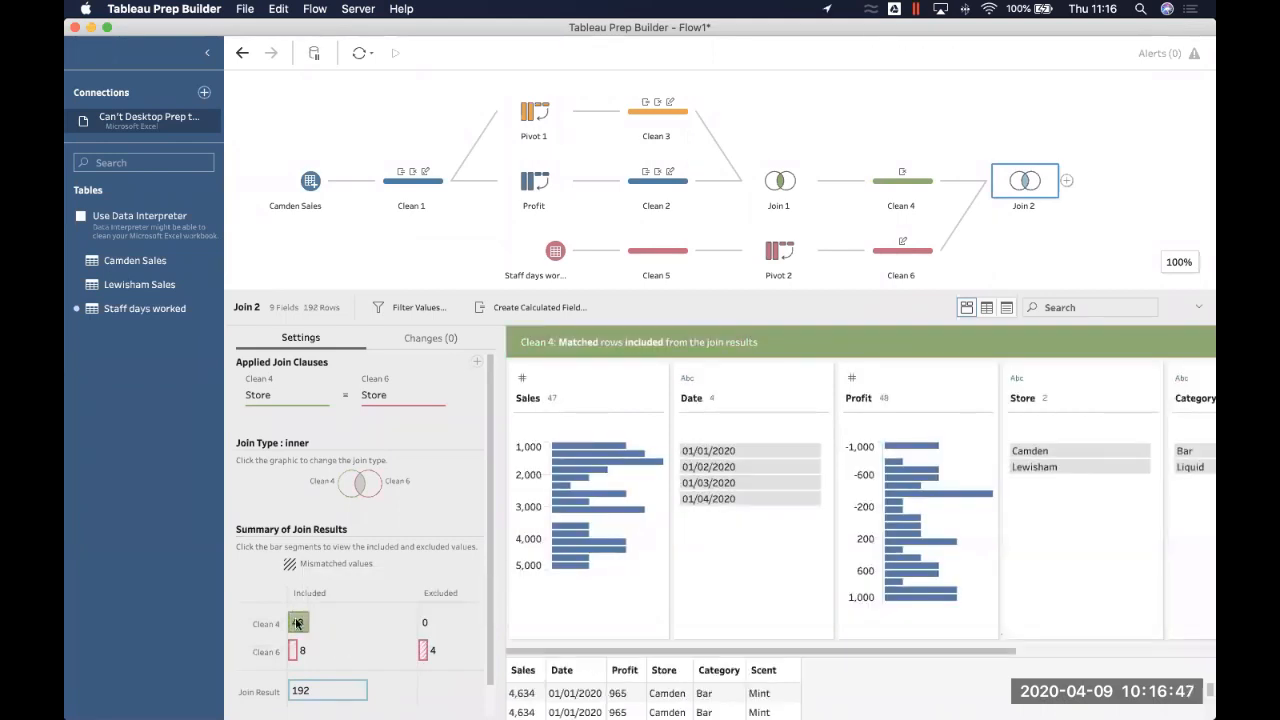
# Change the data type of the Date field in Clean 4 from String to Date.
pyautogui.click(330, 690)
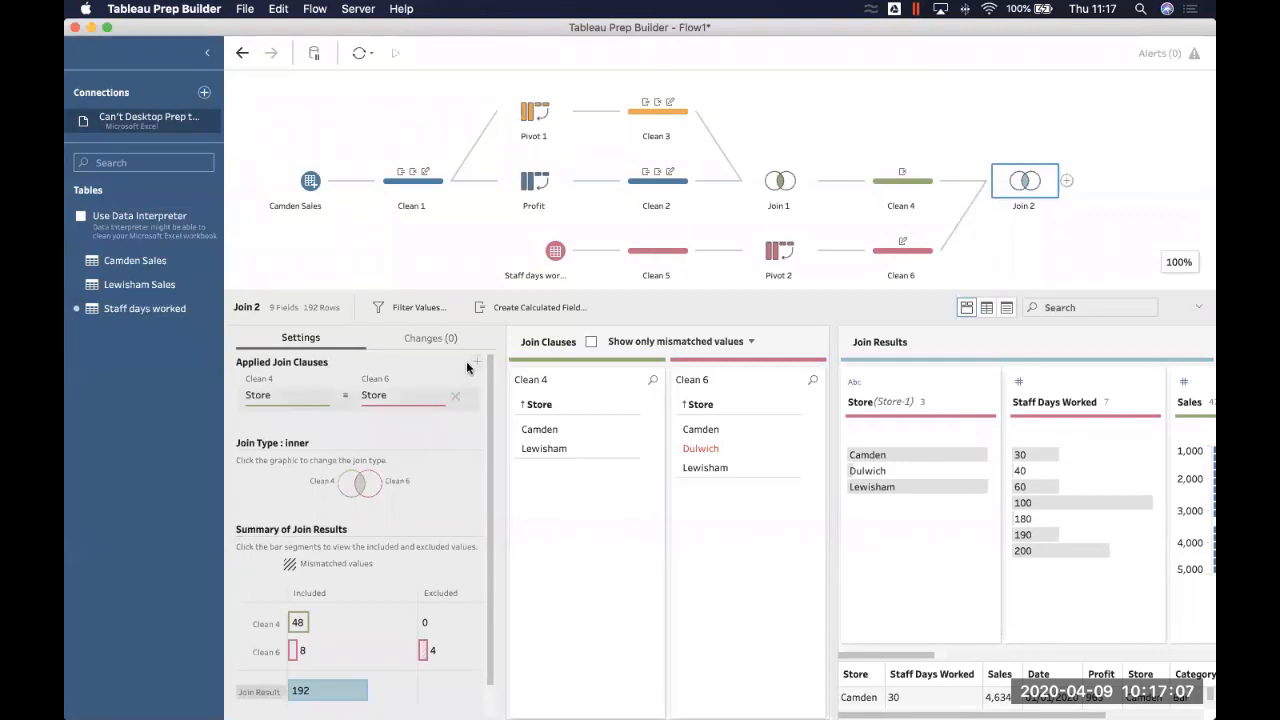
pyautogui.click(475, 361)
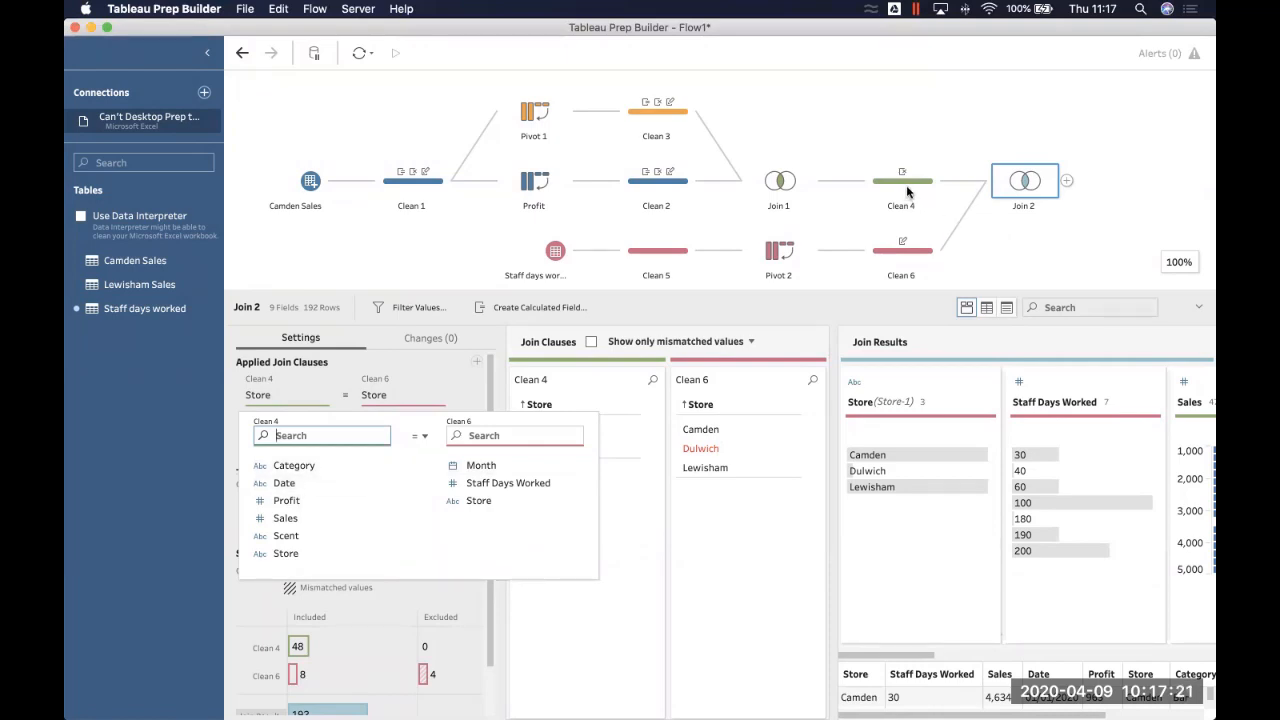
pyautogui.press('Escape')
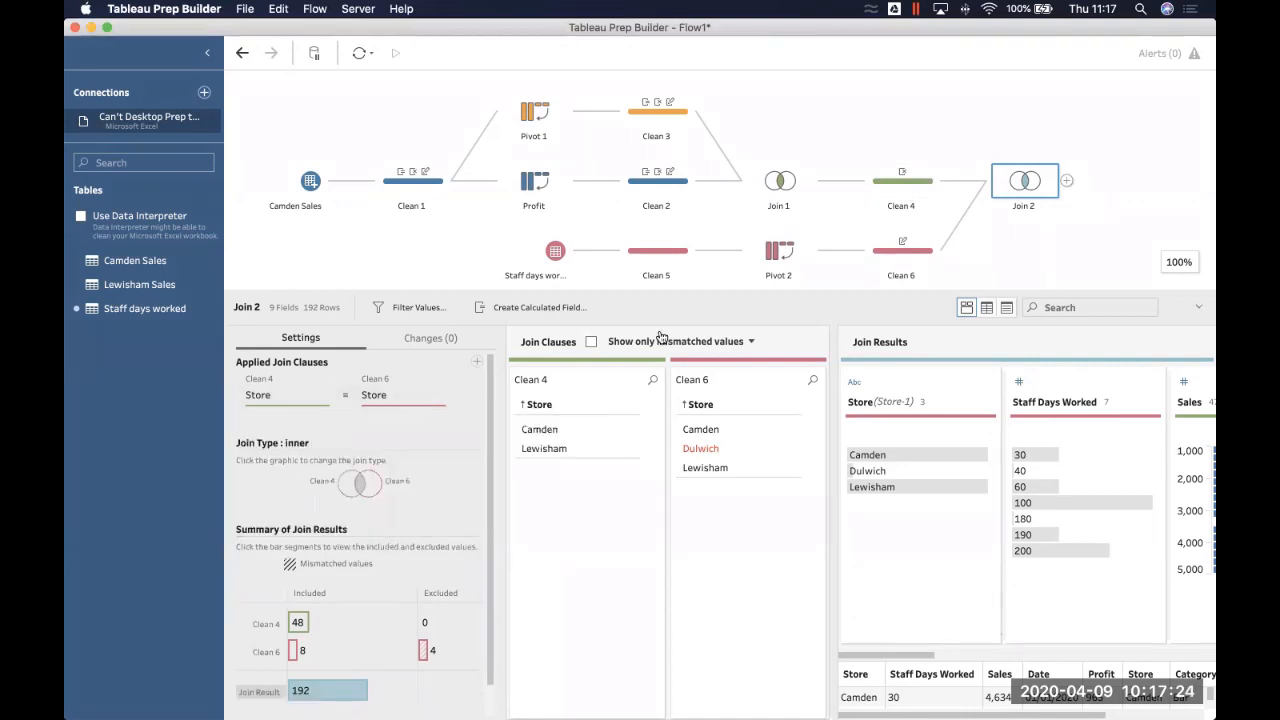
pyautogui.click(903, 181)
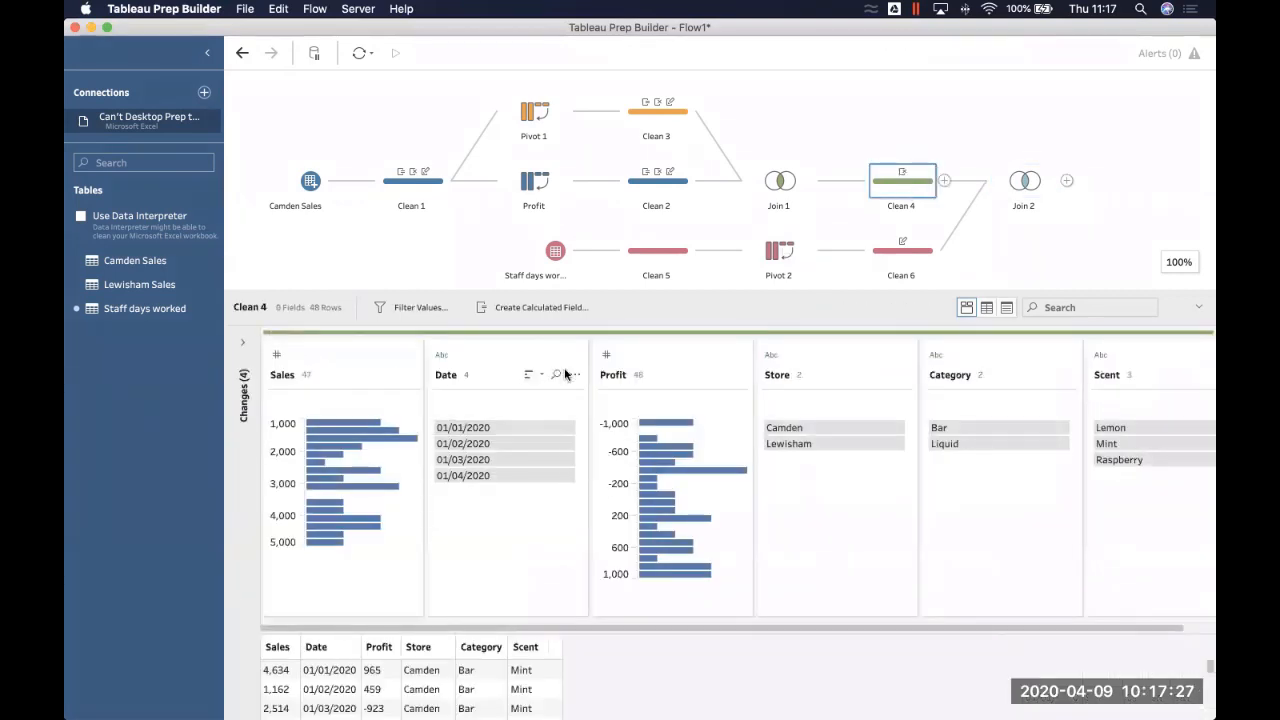
pyautogui.click(440, 355)
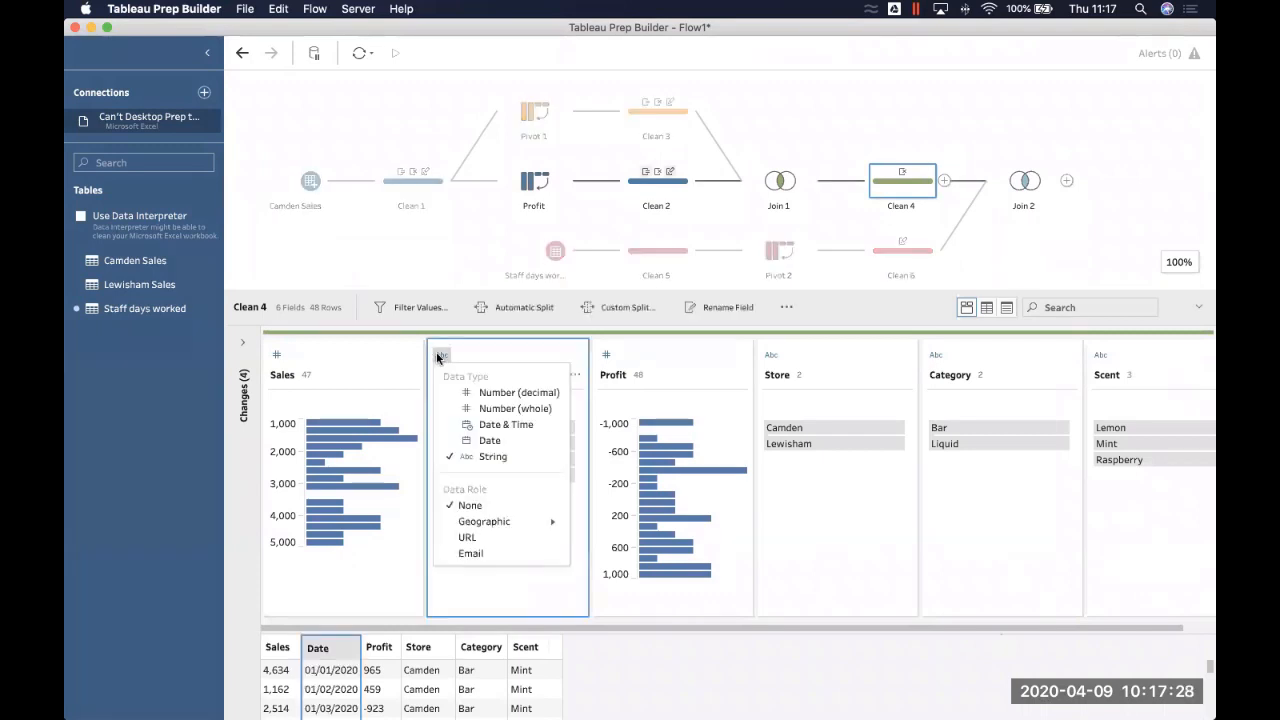
pyautogui.click(479, 440)
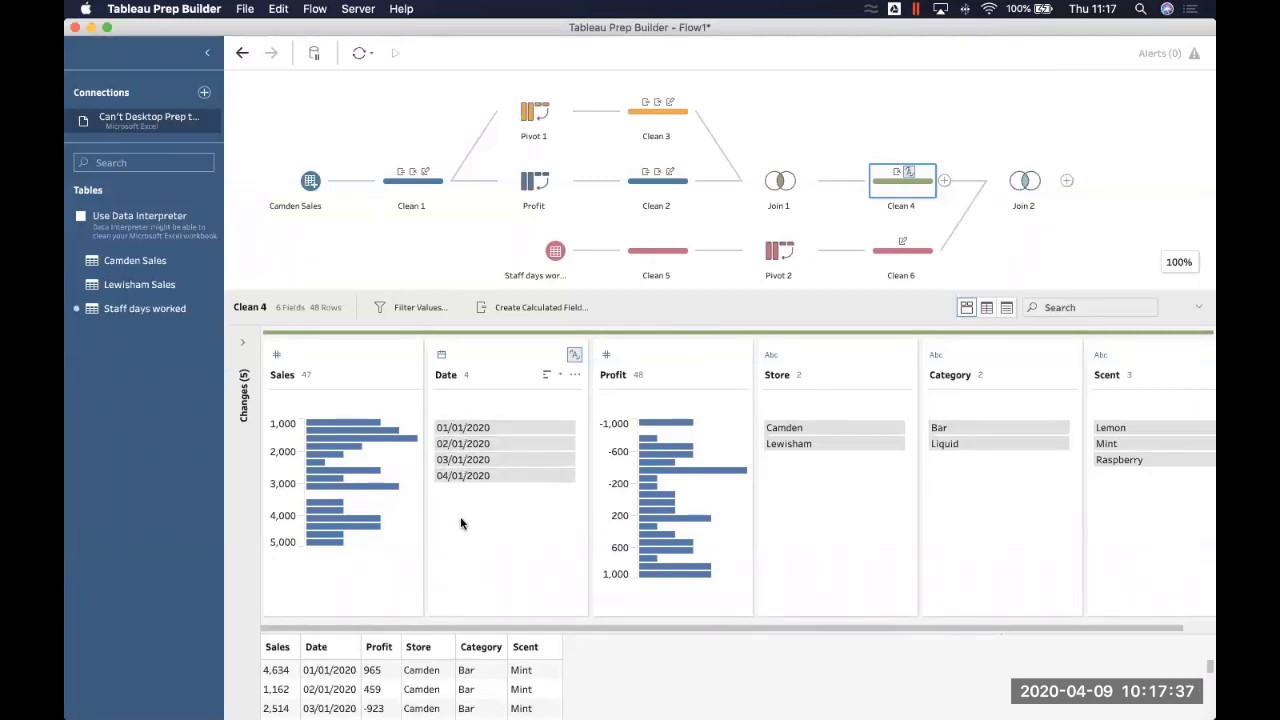
# Add a second join clause to Join 2 matching Date from Clean 4 with Month from Clean 6.
pyautogui.click(1023, 190)
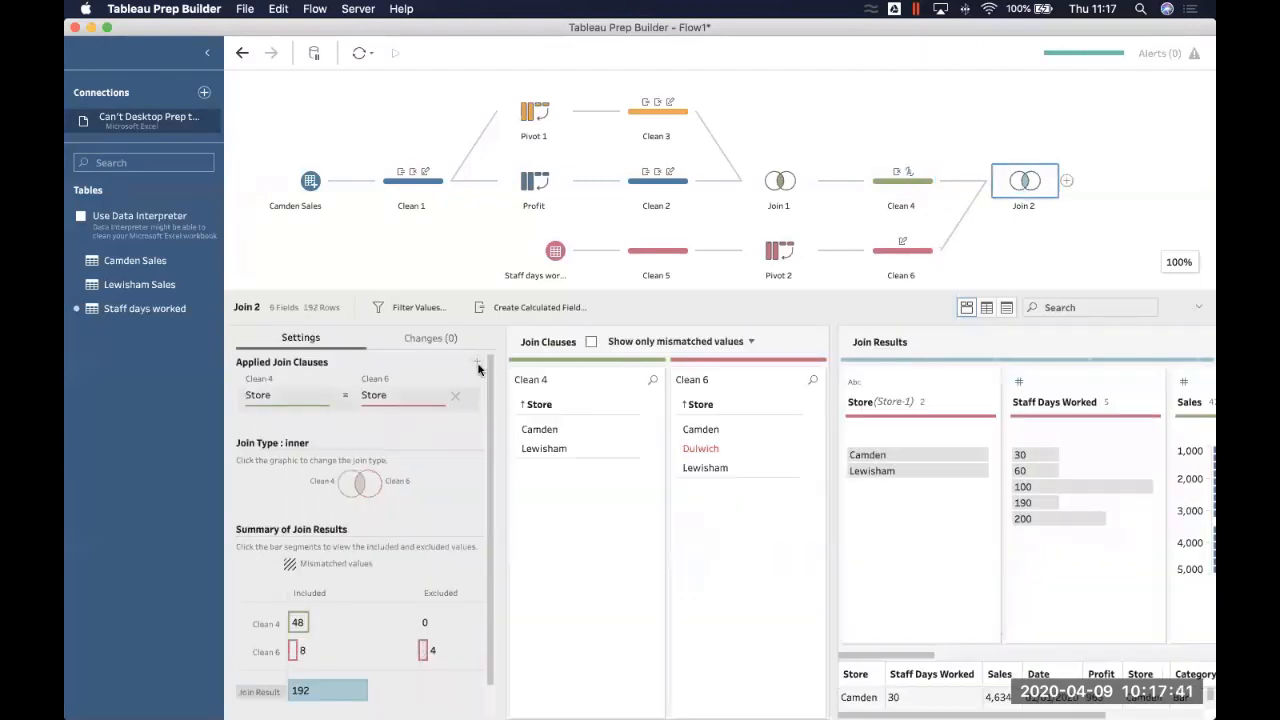
pyautogui.click(285, 397)
pyautogui.click(281, 485)
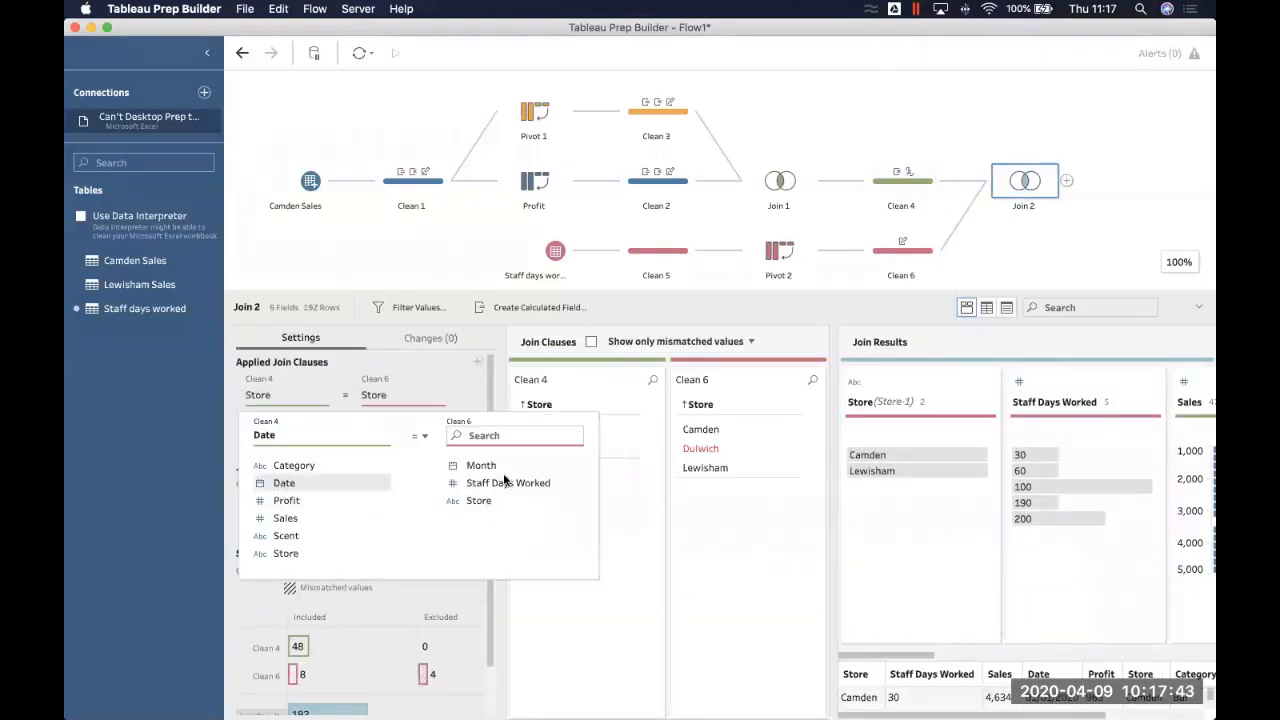
pyautogui.click(498, 466)
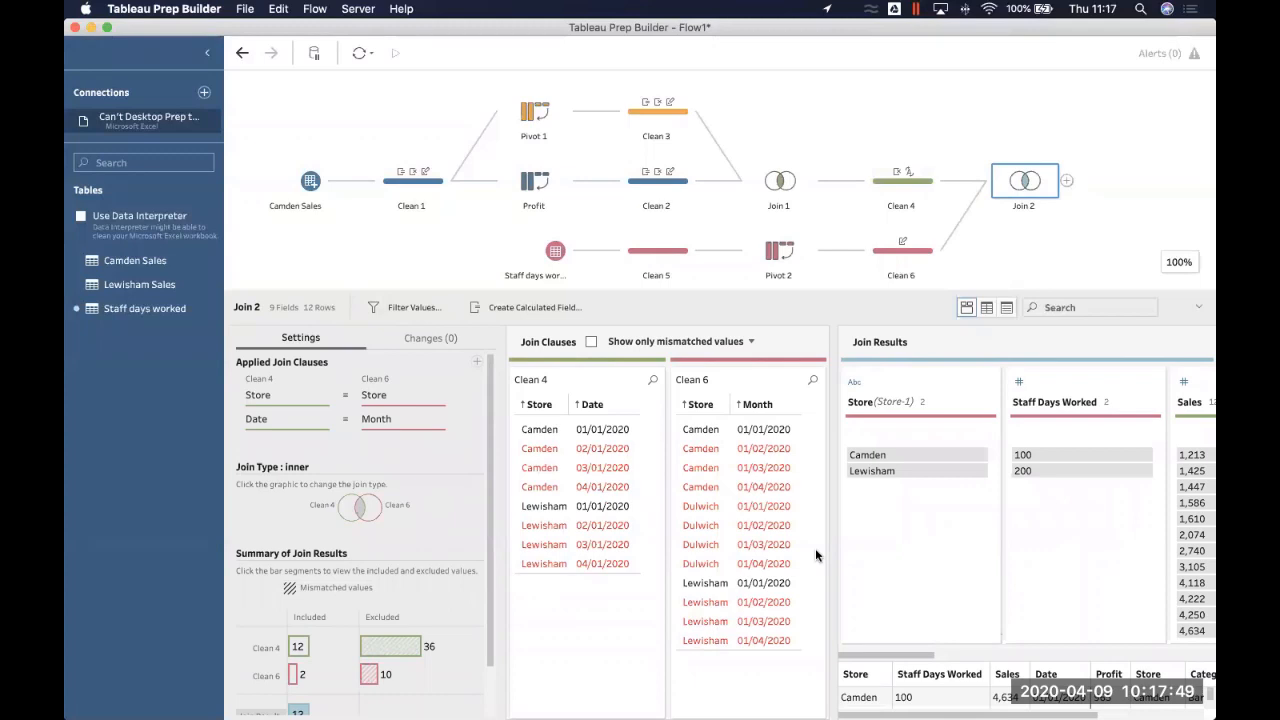
# Remove the Date field's type change from the list of changes in Clean 4.
pyautogui.click(891, 189)
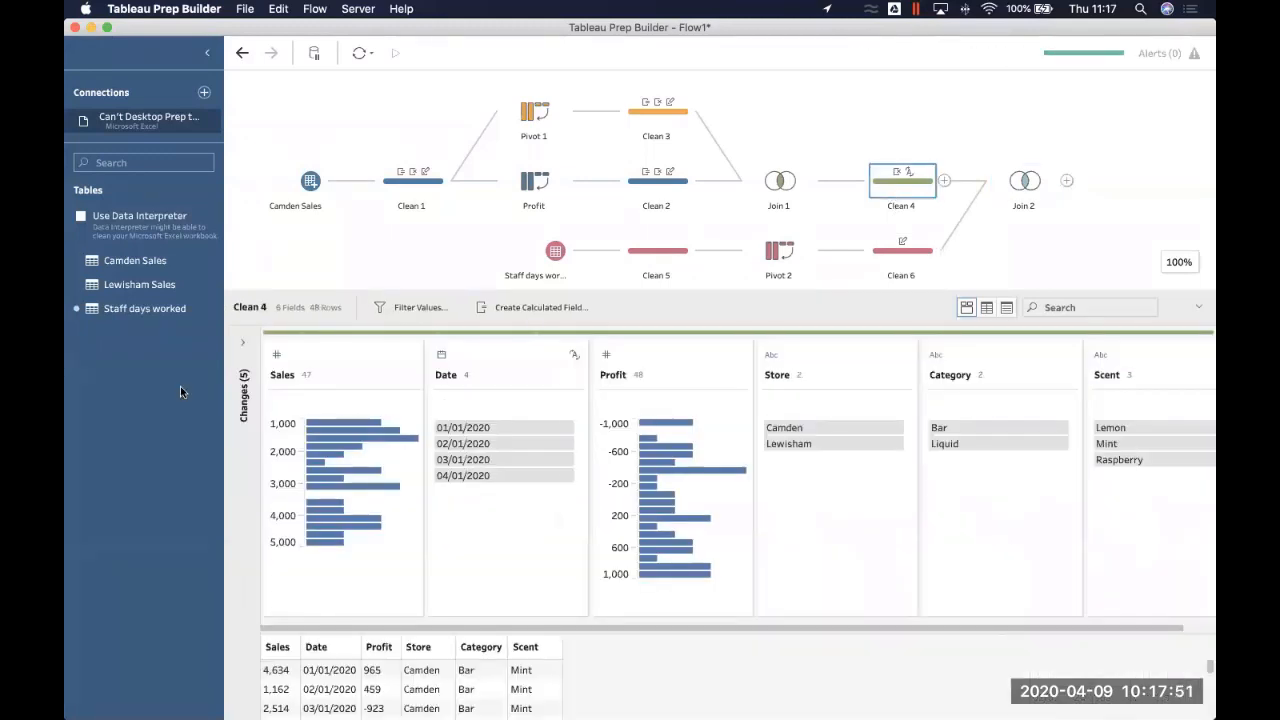
pyautogui.click(242, 342)
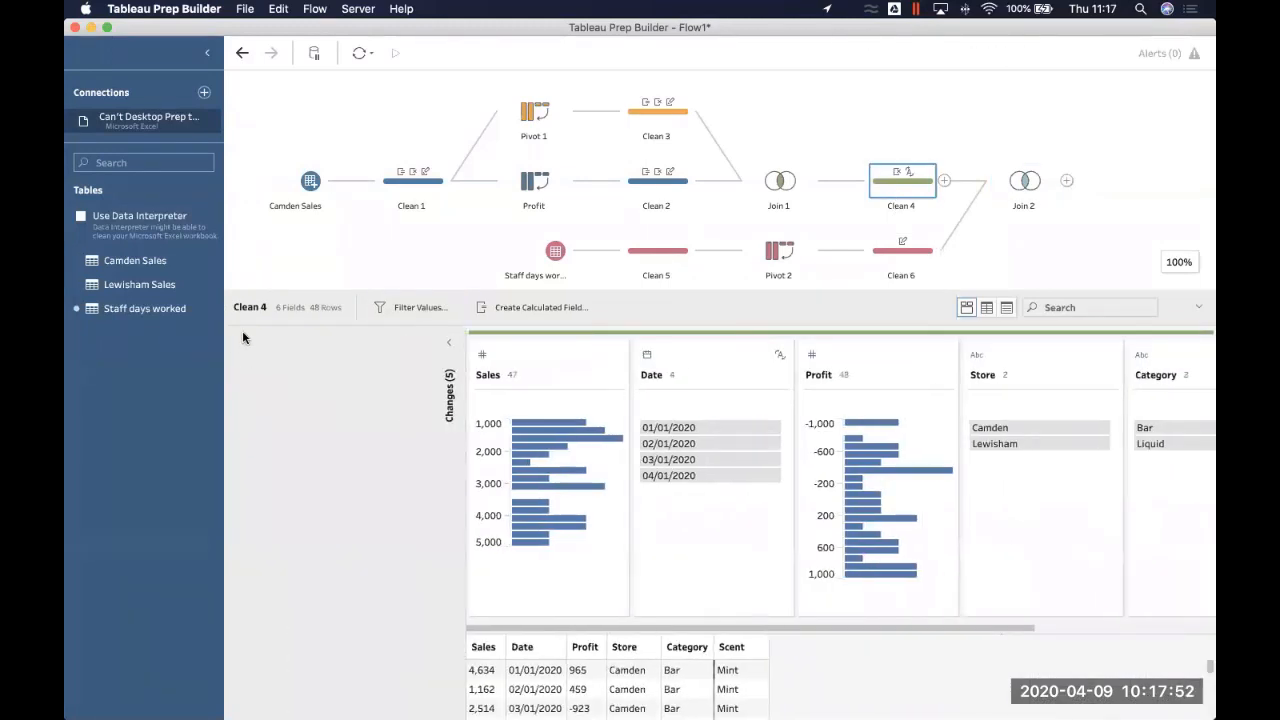
pyautogui.click(453, 506)
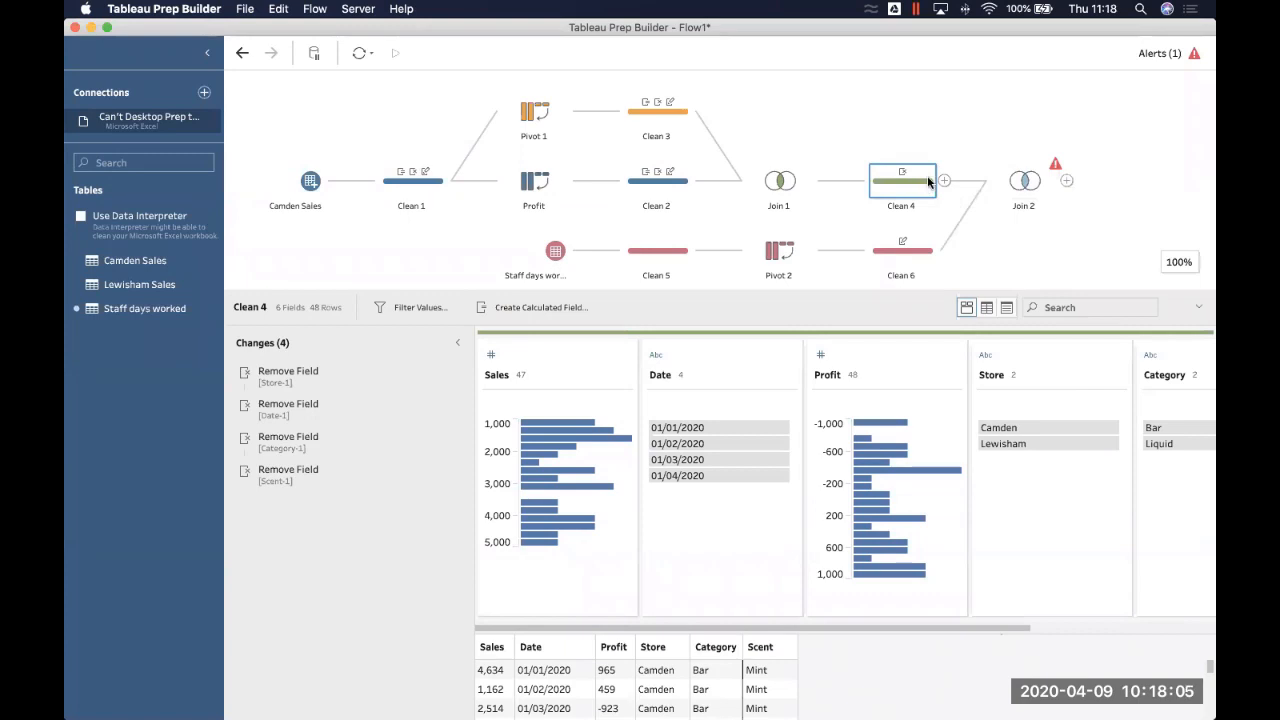
pyautogui.click(457, 342)
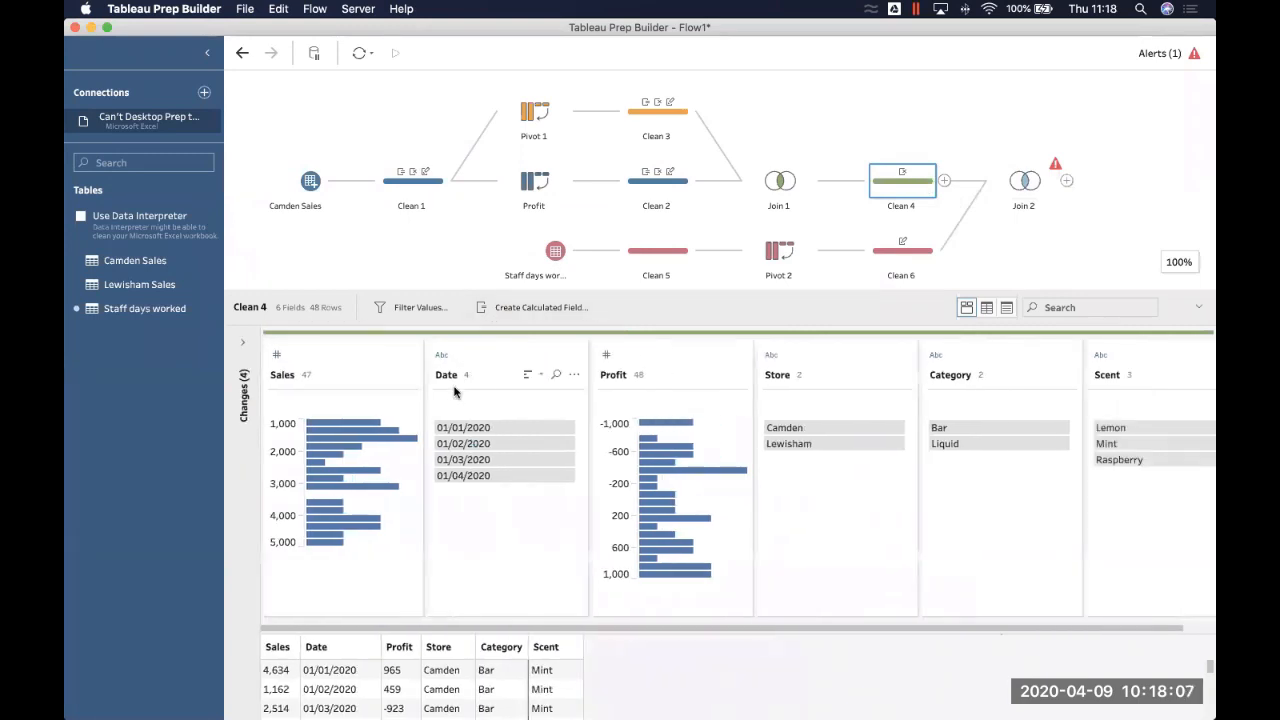
# Create a custom calculation from the Date field in Clean 4 and begin its formula with dateparse( before [Date].
pyautogui.click(574, 375)
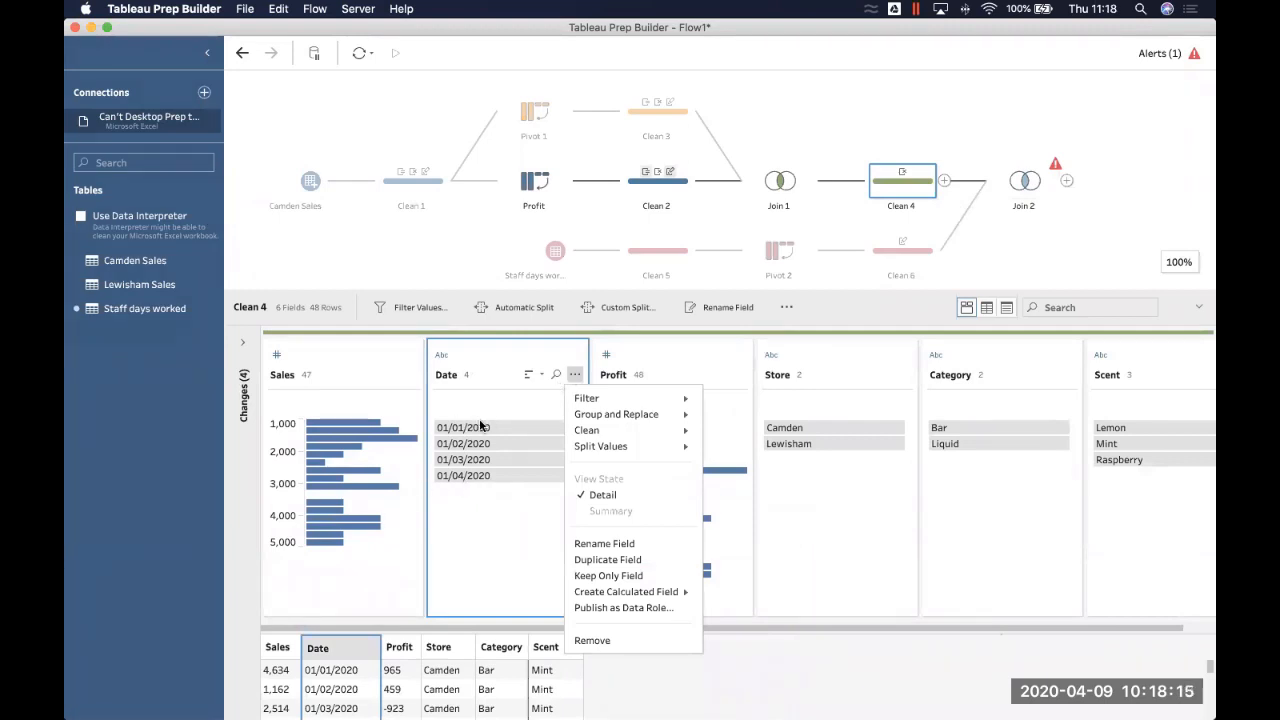
pyautogui.moveTo(640, 597)
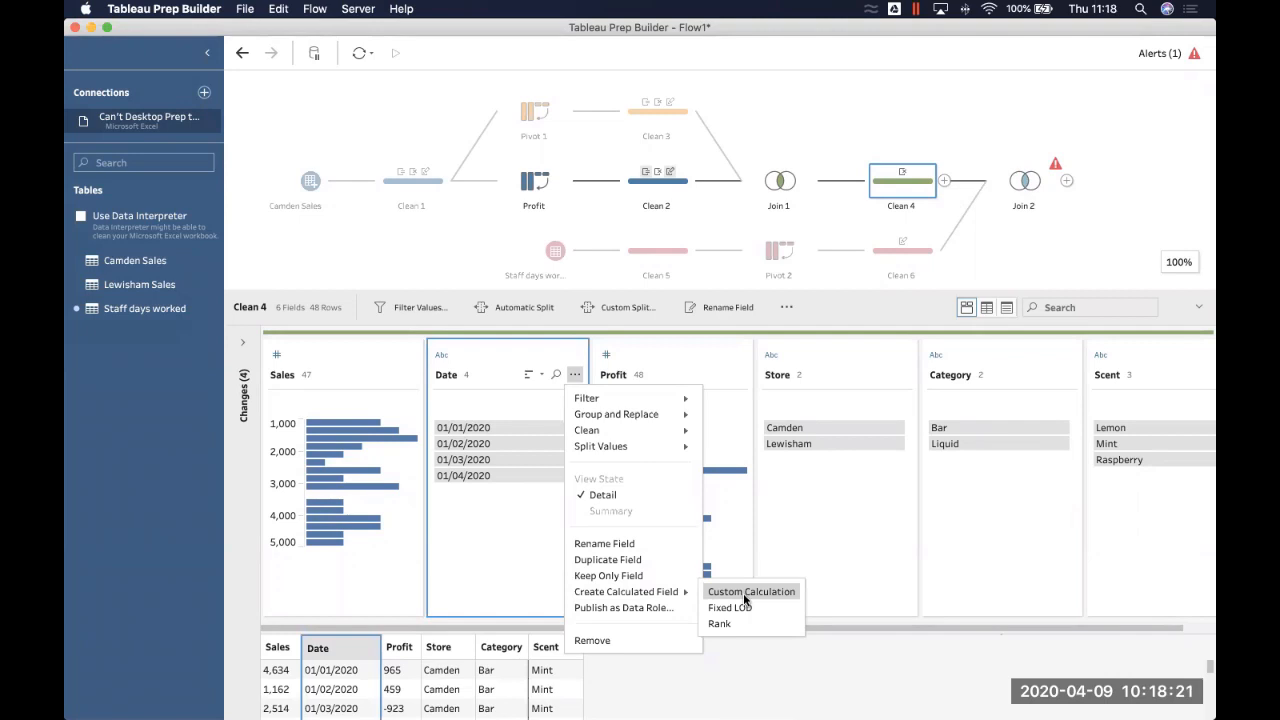
pyautogui.click(743, 593)
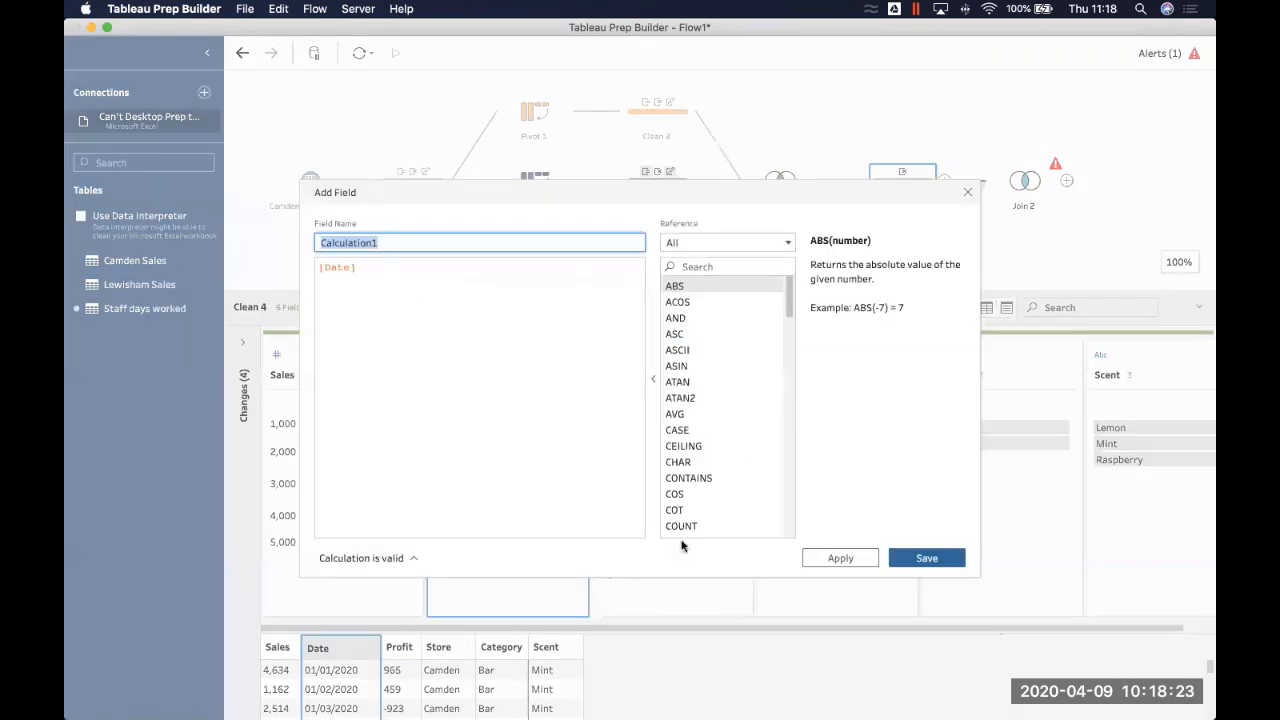
pyautogui.click(324, 267)
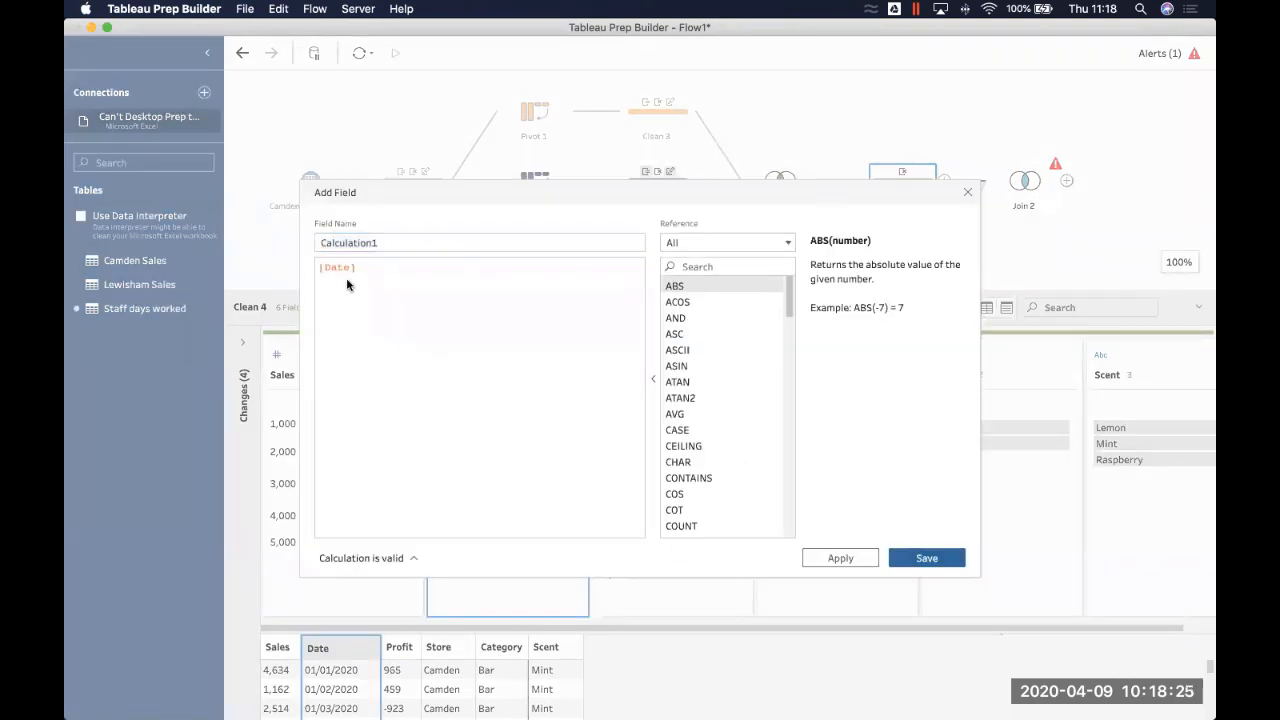
pyautogui.write('datepase')
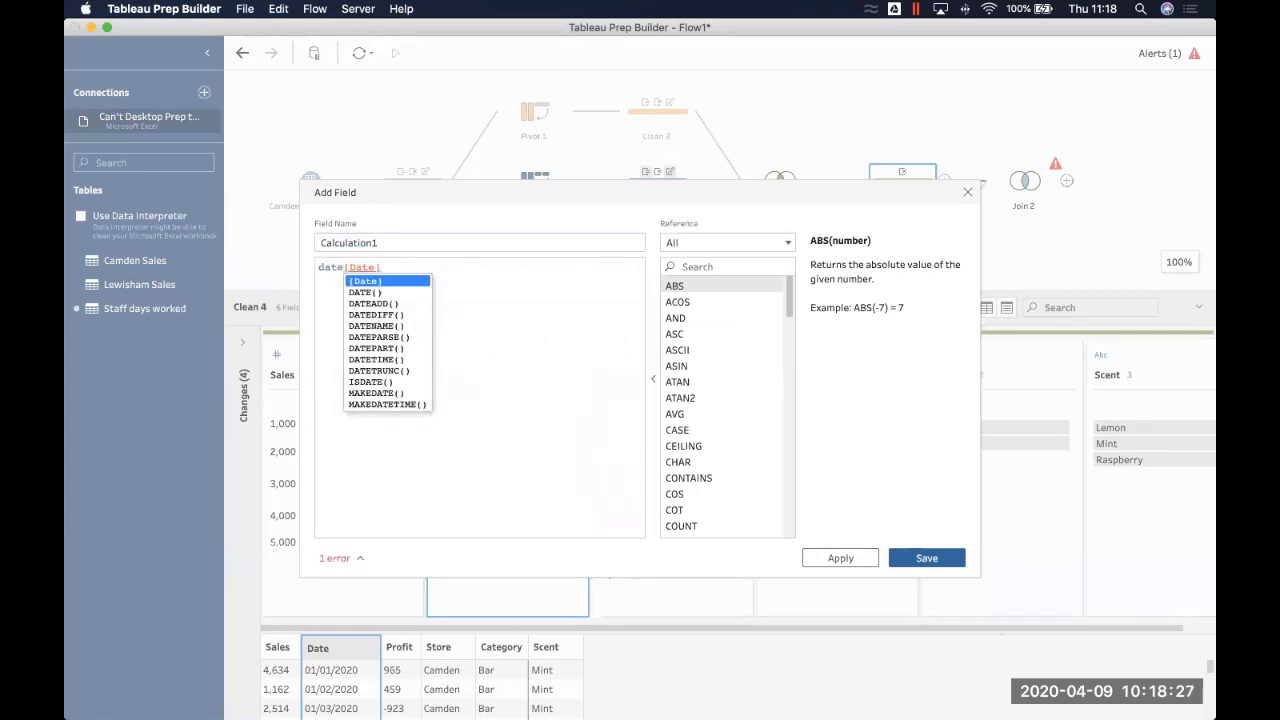
pyautogui.press('BackSpace')
pyautogui.press('BackSpace')
pyautogui.write('rse')
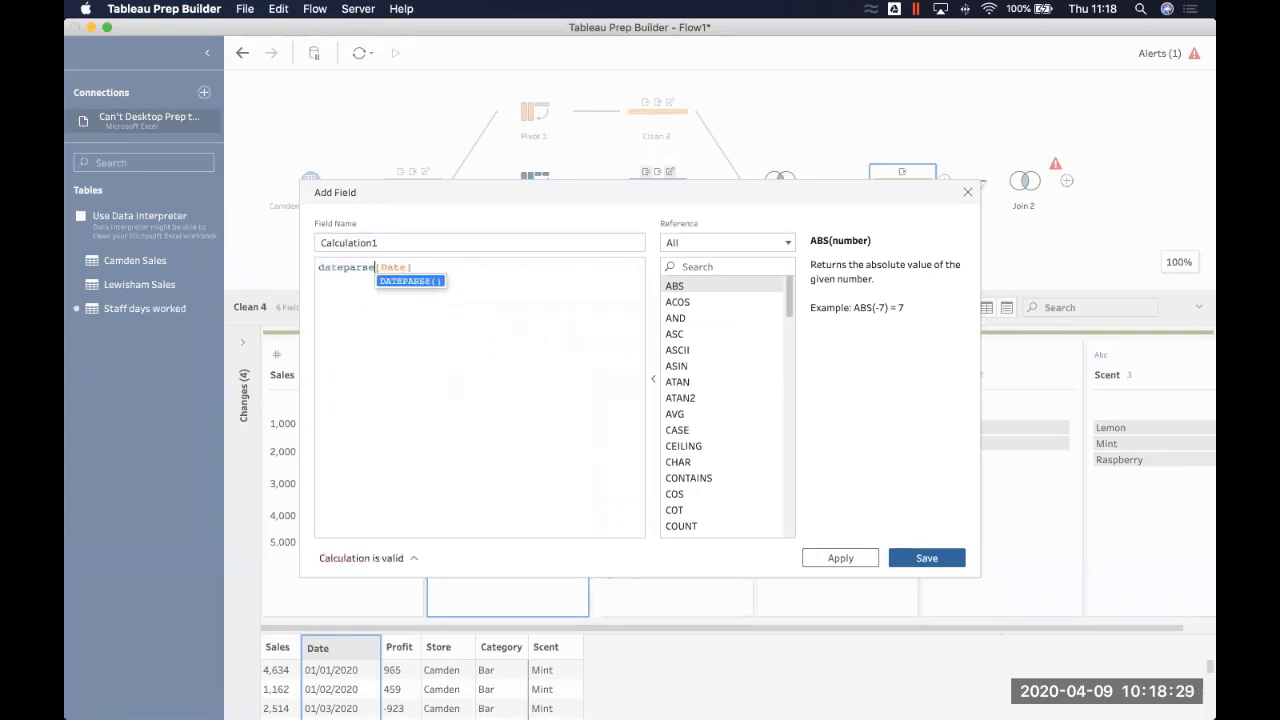
pyautogui.write('(')
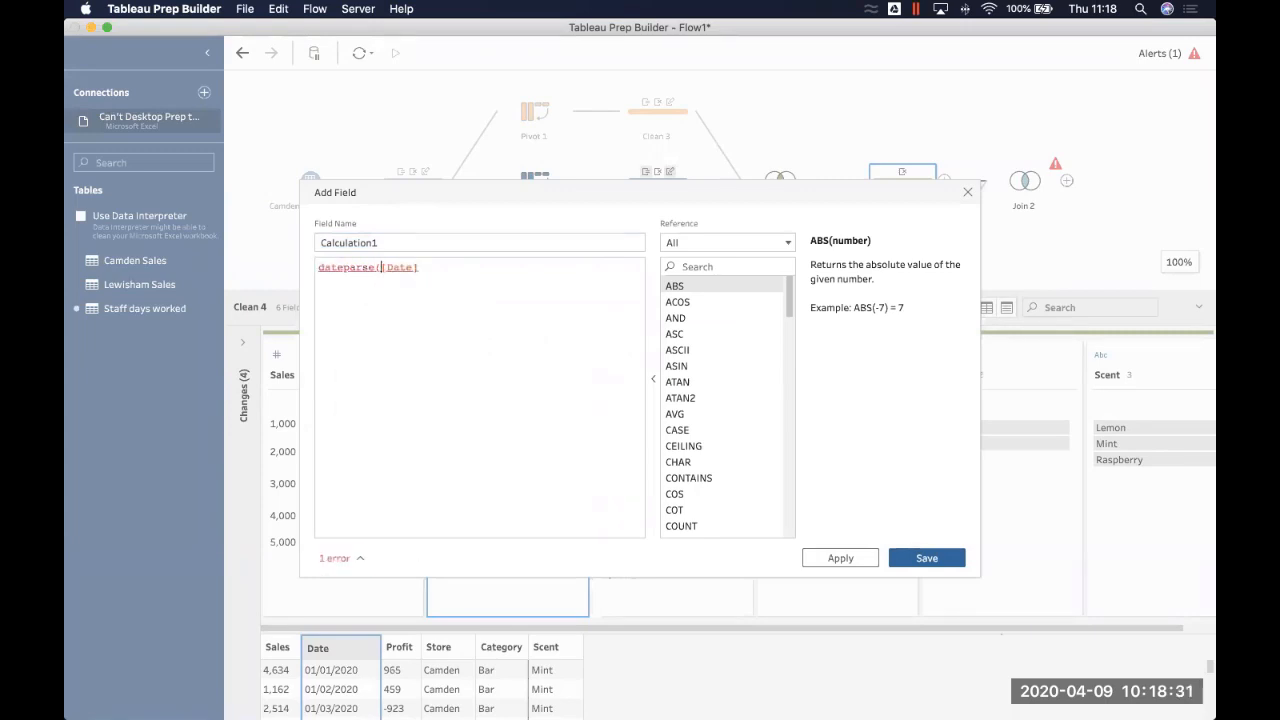
# Look up the DATEPARSE syntax and complete the formula as dateparse('dd/MM/yyyy',[Date]).
pyautogui.click(361, 267)
pyautogui.moveTo(788, 300); pyautogui.dragTo(788, 350)
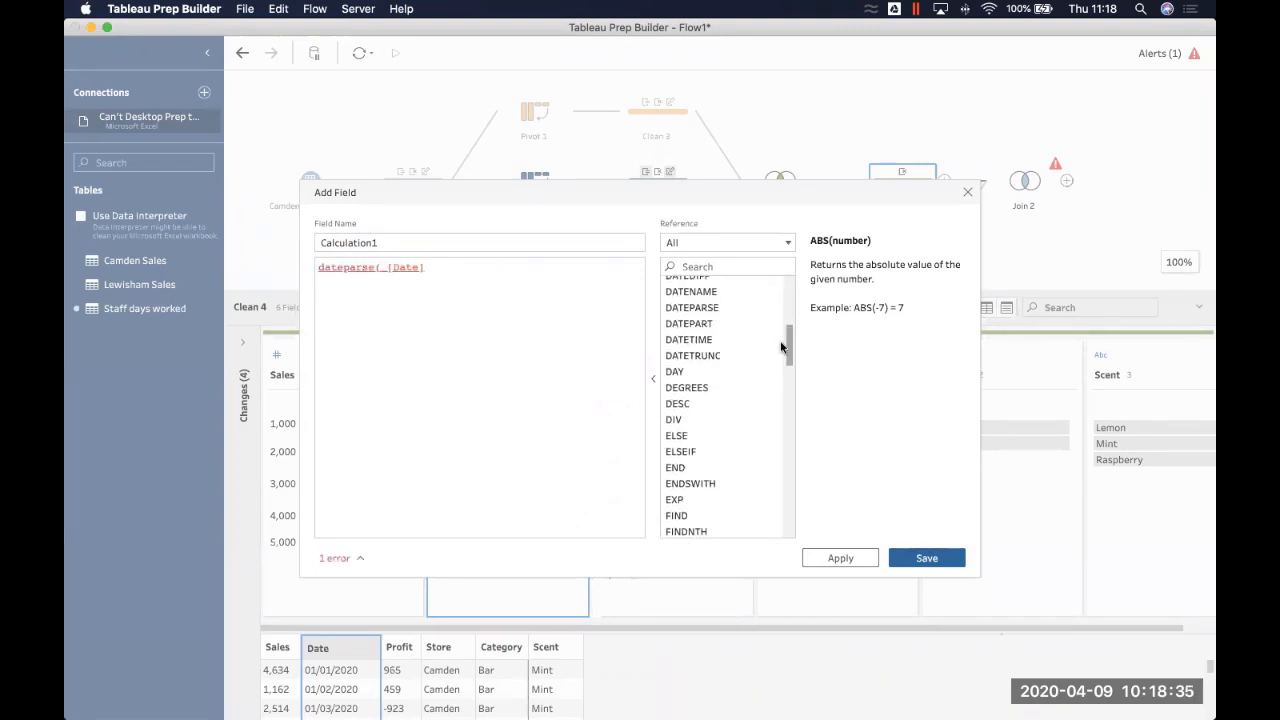
pyautogui.click(727, 307)
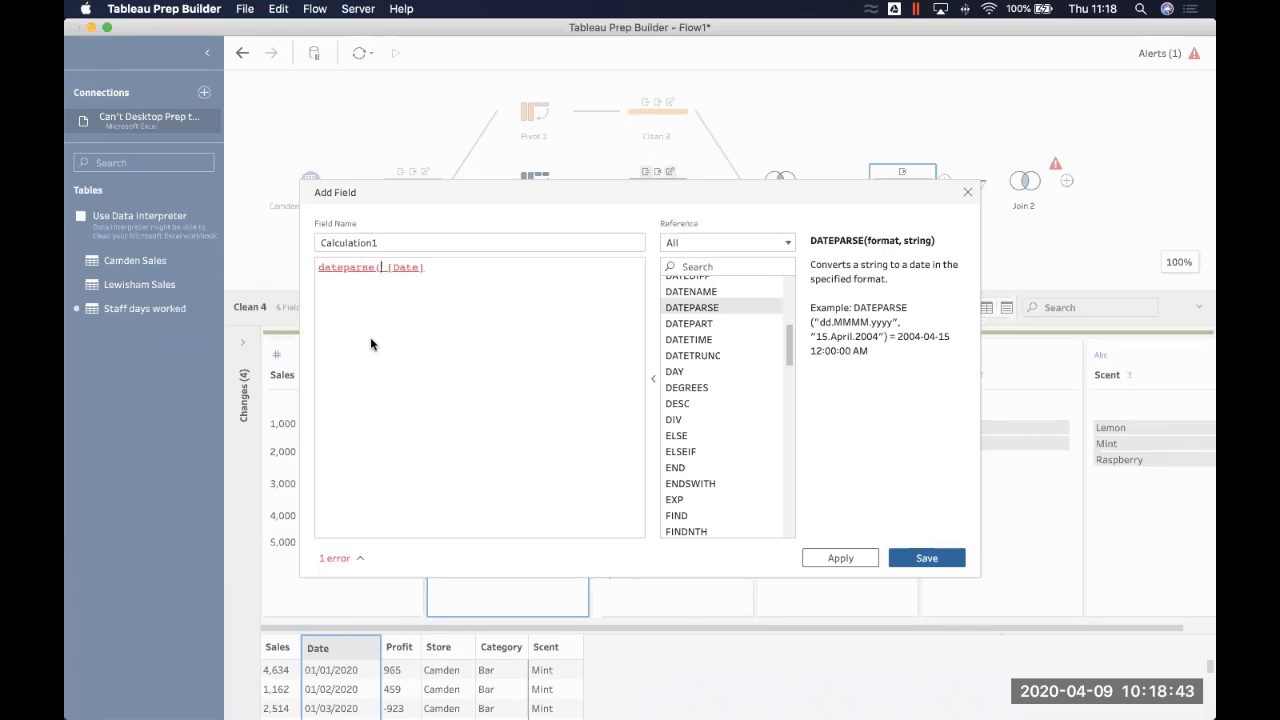
pyautogui.write("'dd/MM")
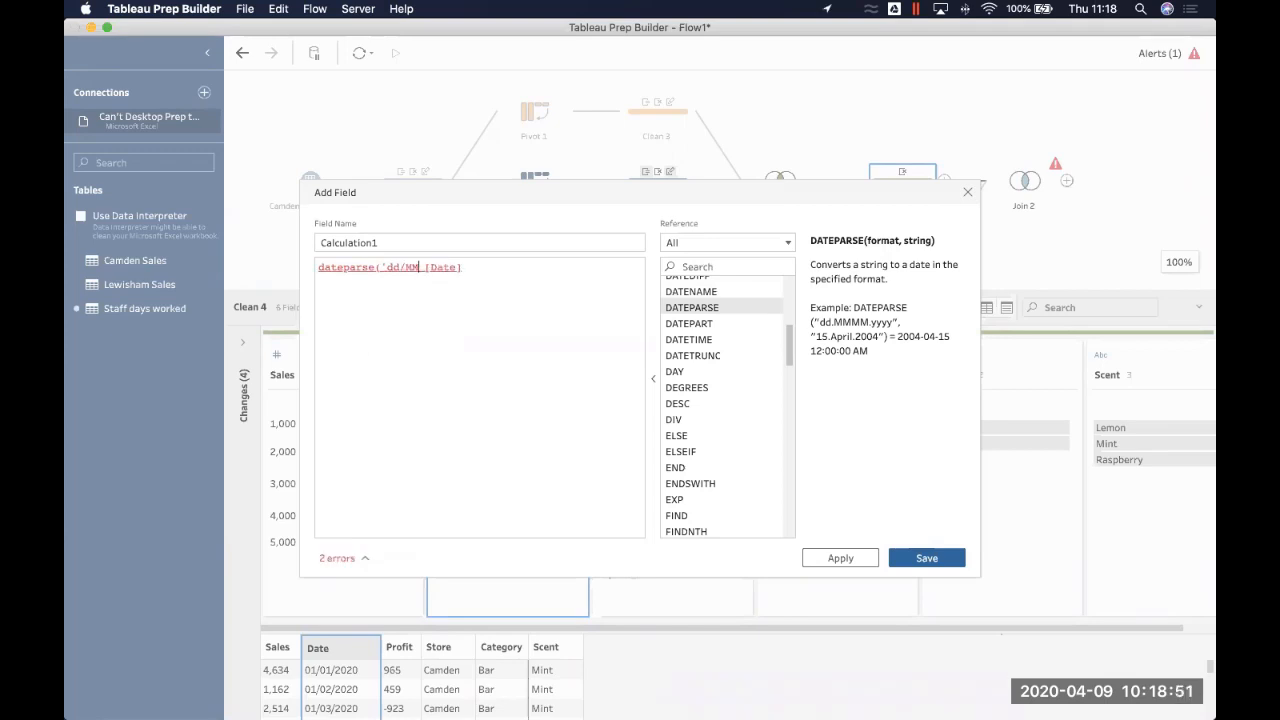
pyautogui.write("/yyyy'")
pyautogui.press('BackSpace')
pyautogui.write("',")
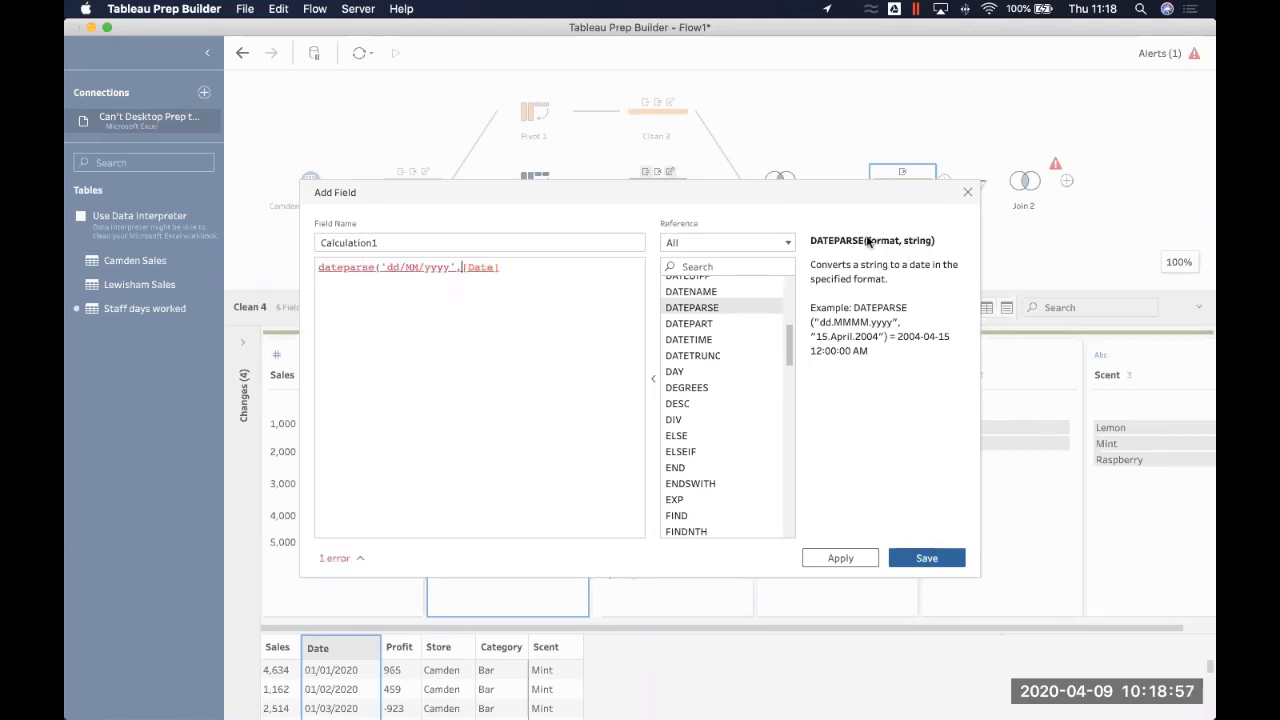
pyautogui.click(511, 267)
pyautogui.write(')')
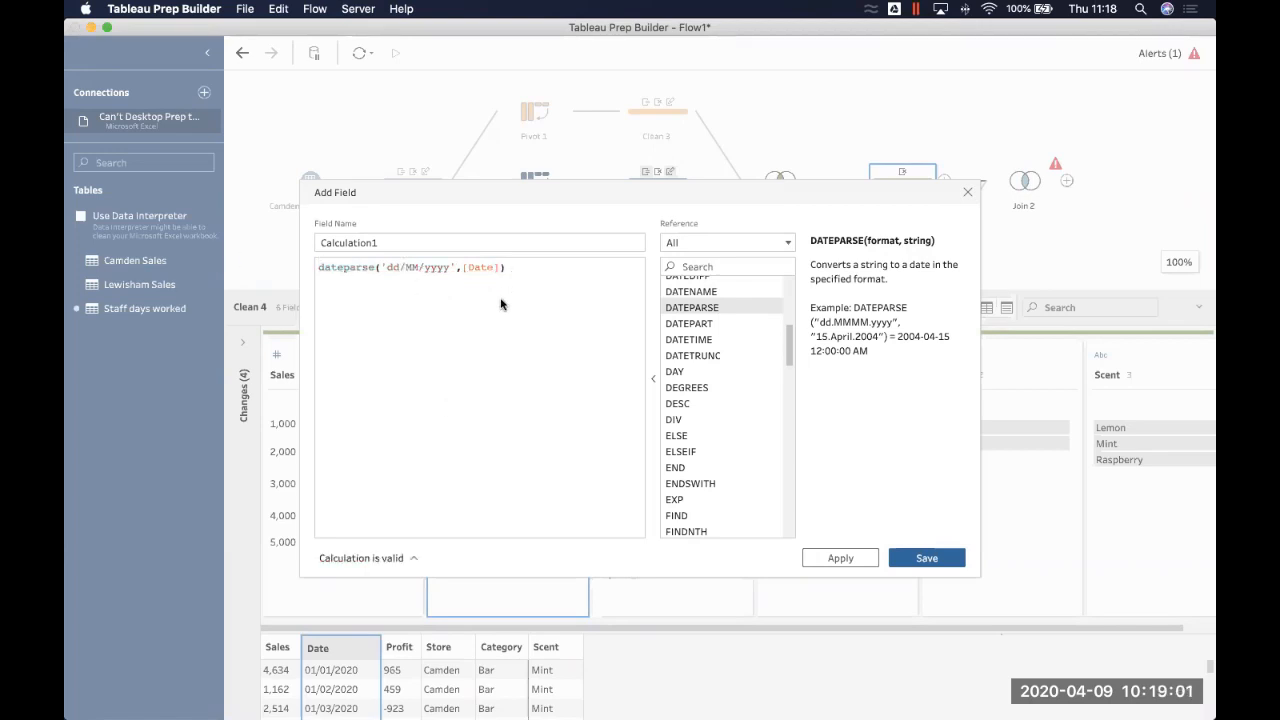
# Save the calculated field under the name Date and change its data type to Date.
pyautogui.doubleClick(389, 238)
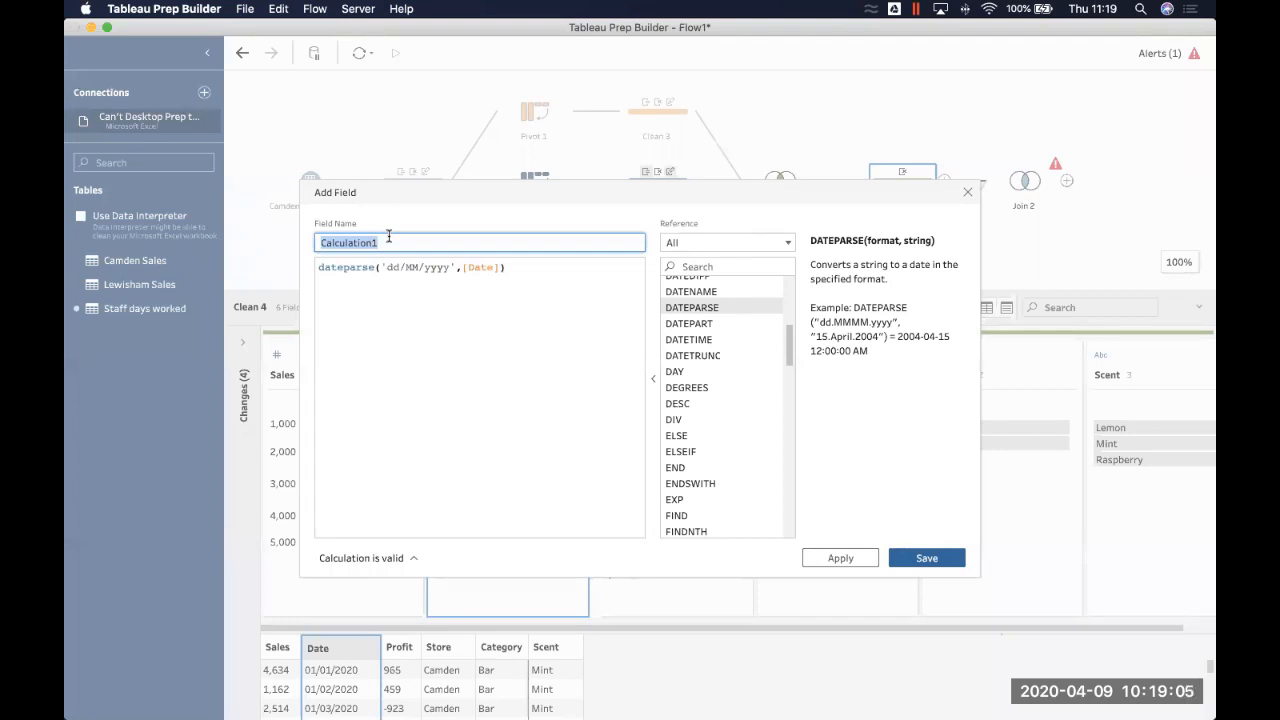
pyautogui.write('Date')
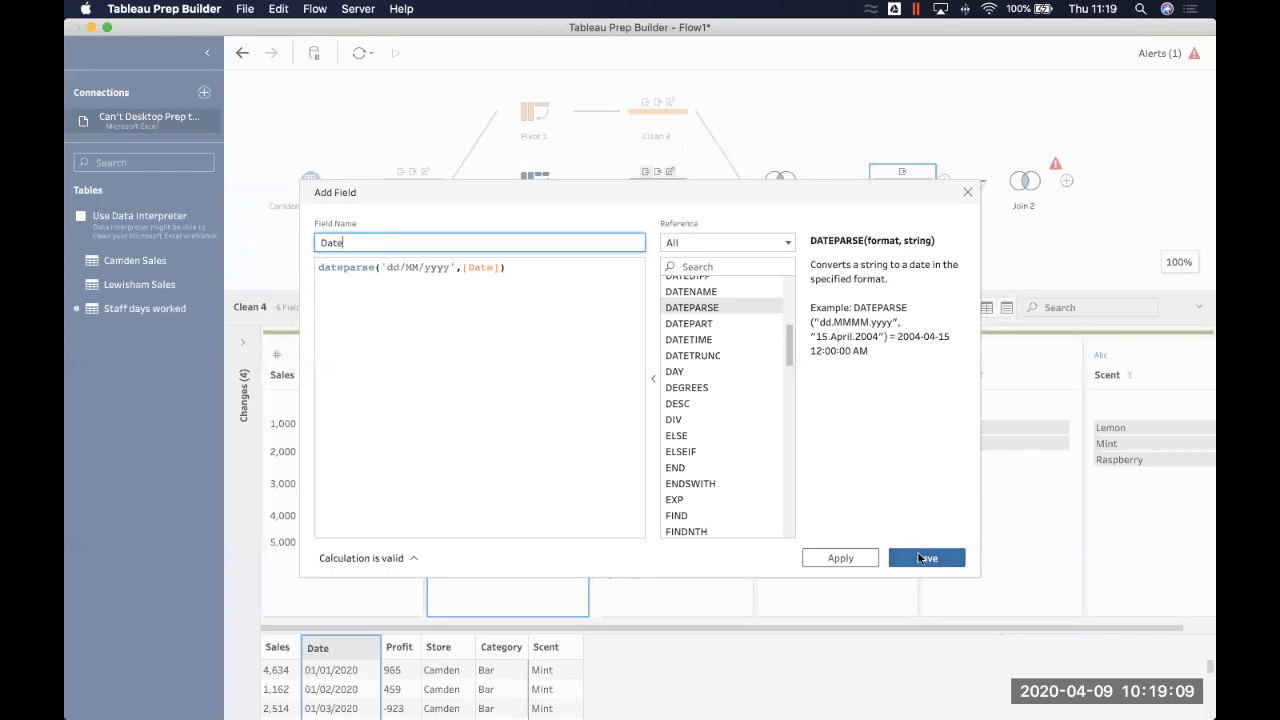
pyautogui.click(920, 558)
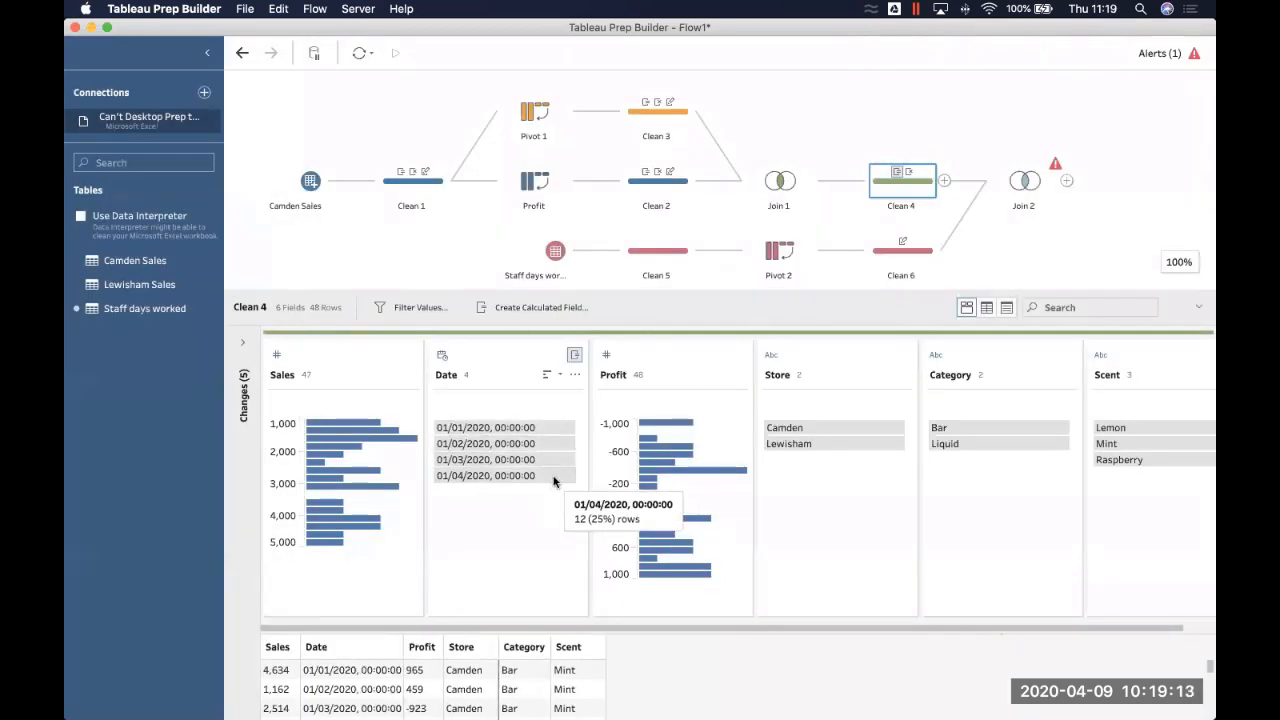
pyautogui.click(441, 356)
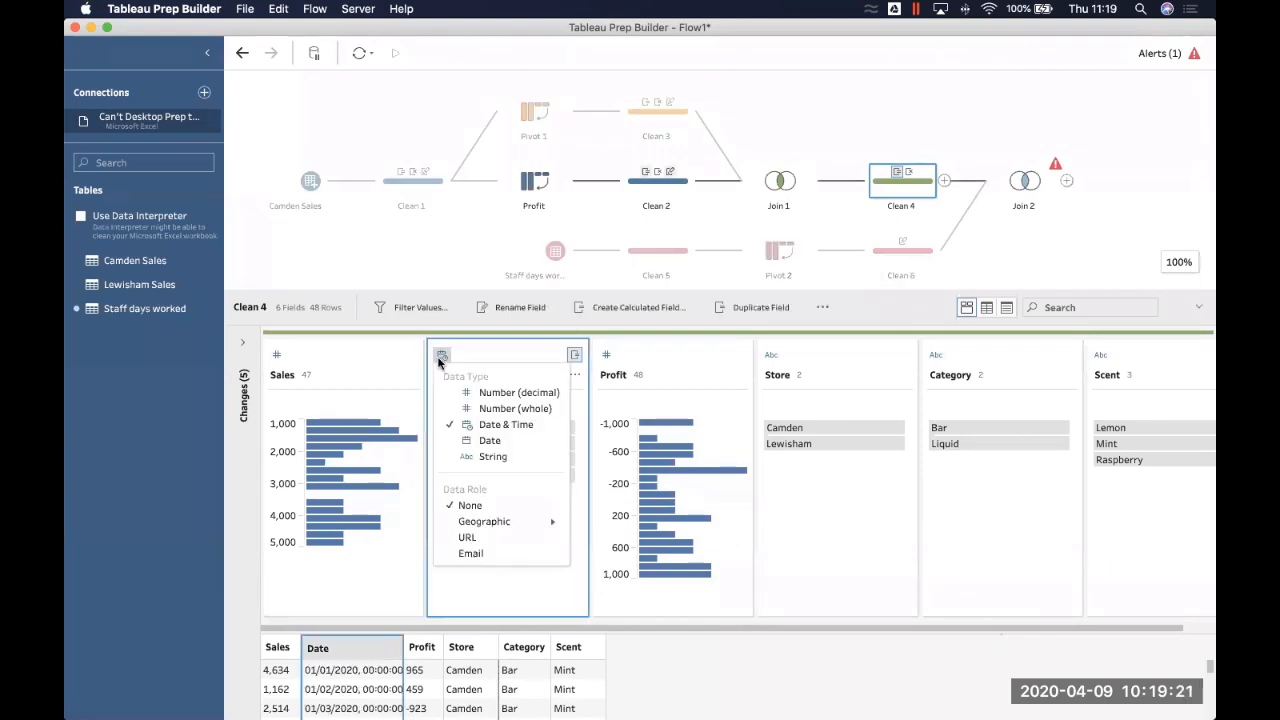
pyautogui.click(479, 442)
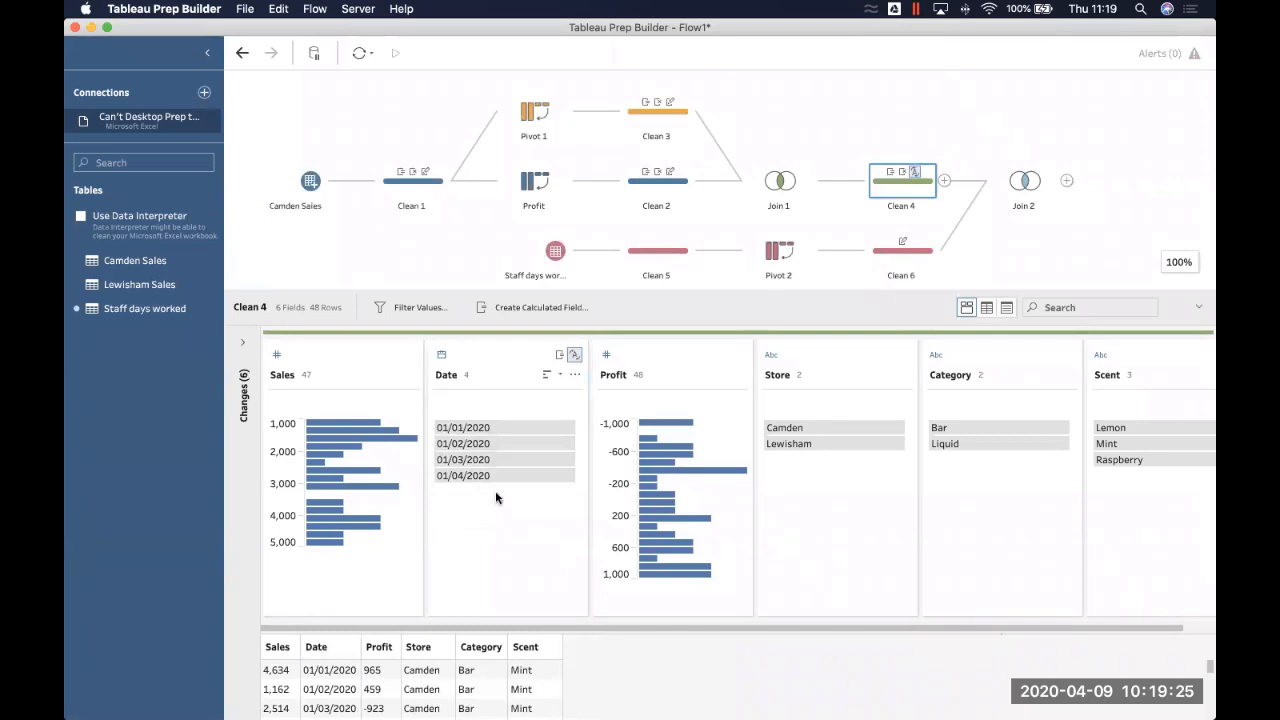
# Check the updated join clauses of Join 2 and add a clean step after it.
pyautogui.click(1020, 185)
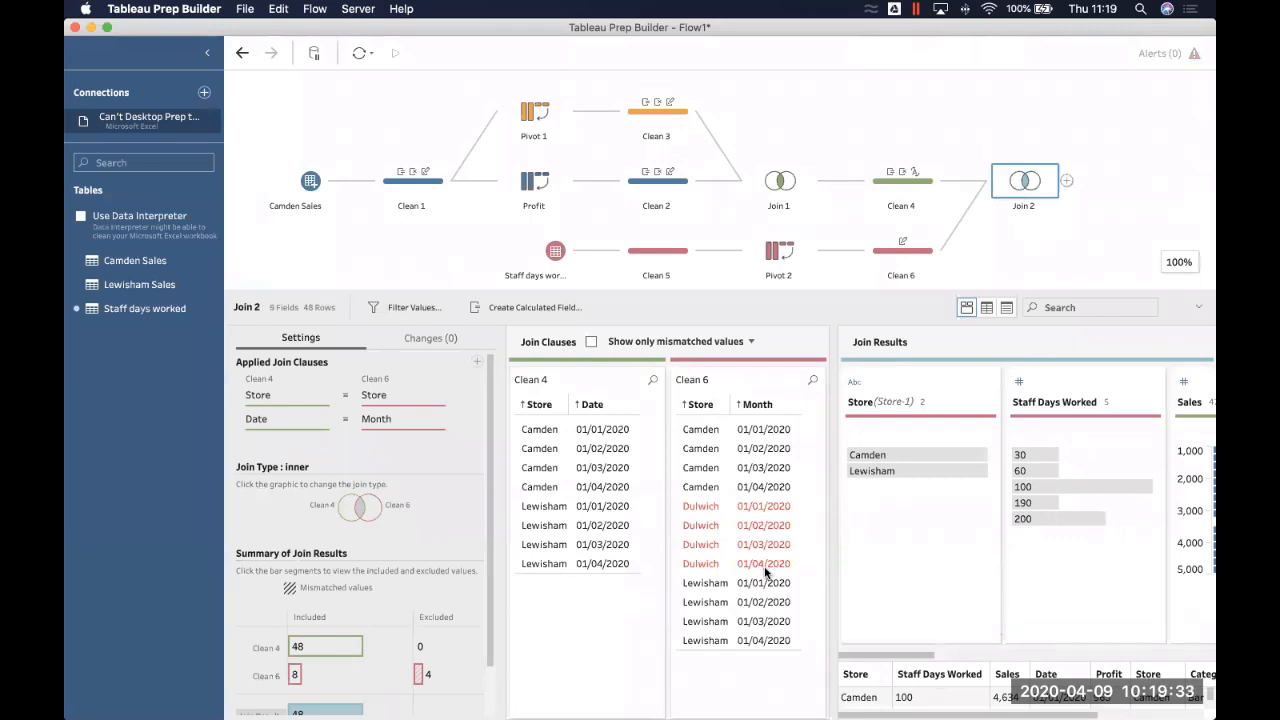
pyautogui.click(1066, 180)
pyautogui.click(1108, 217)
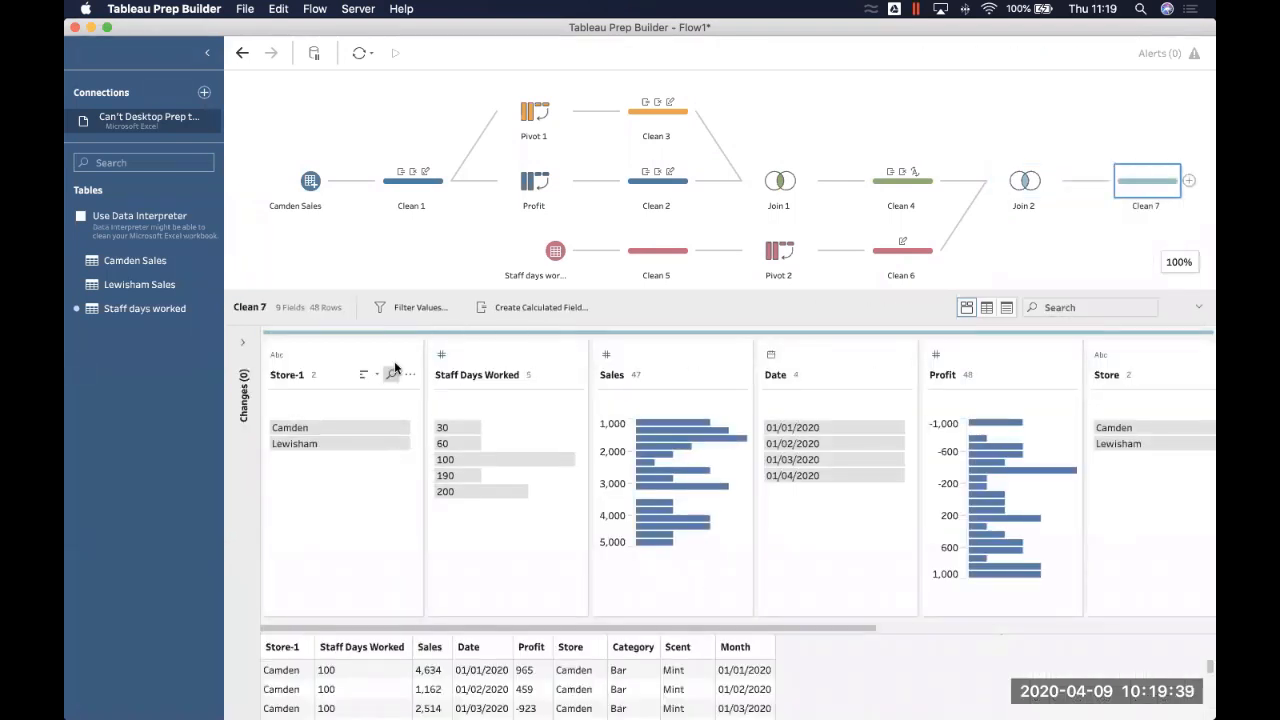
# Remove the duplicate Store-1 and Month fields in Clean 7.
pyautogui.click(412, 376)
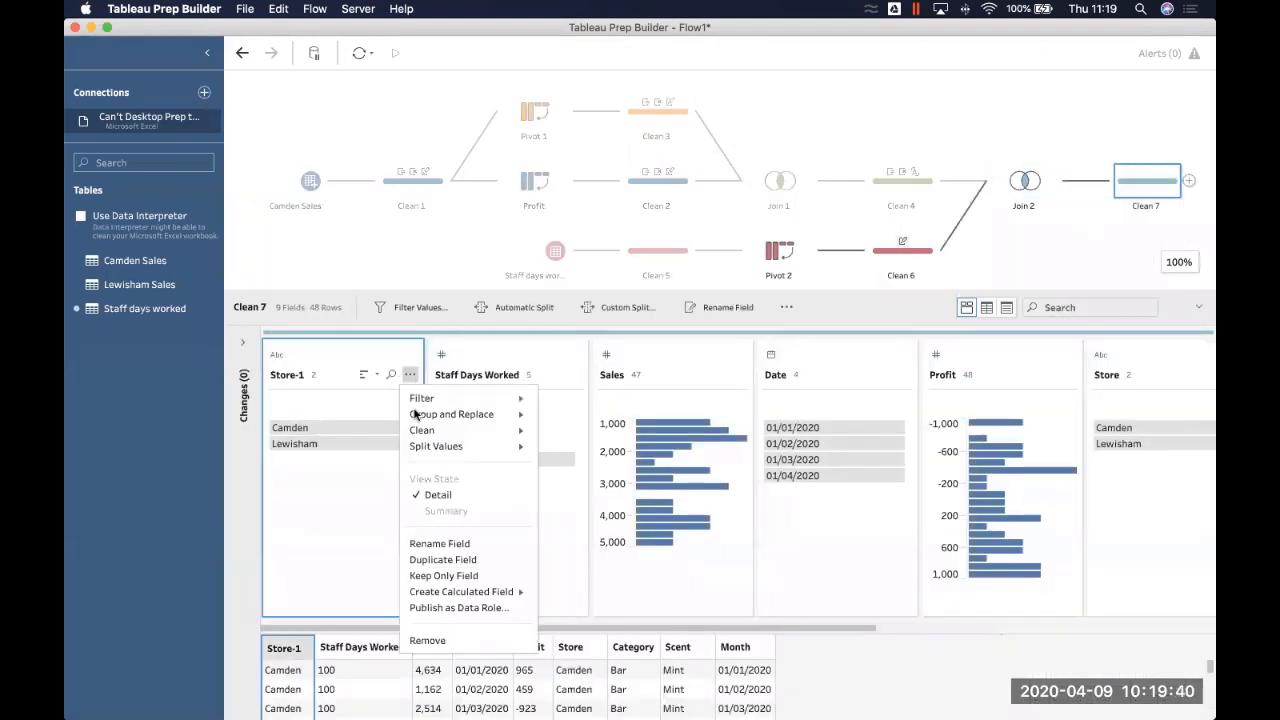
pyautogui.click(432, 638)
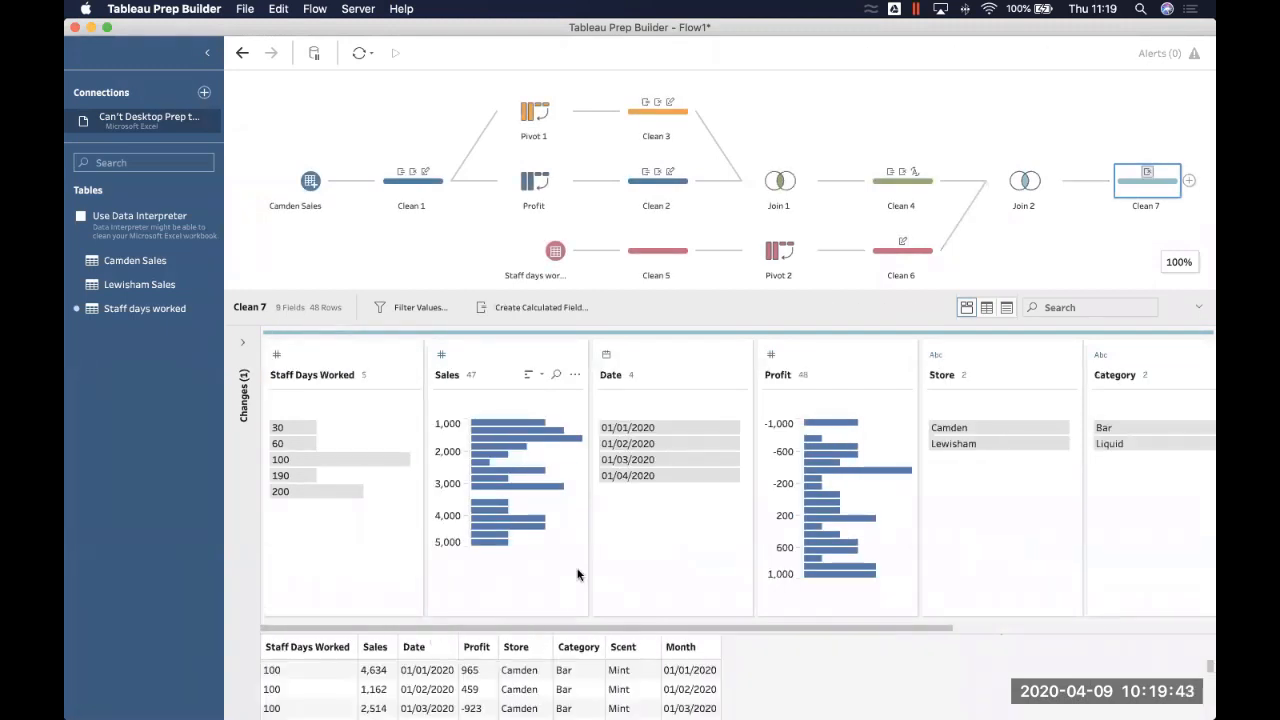
pyautogui.hscroll(5, 578, 572)
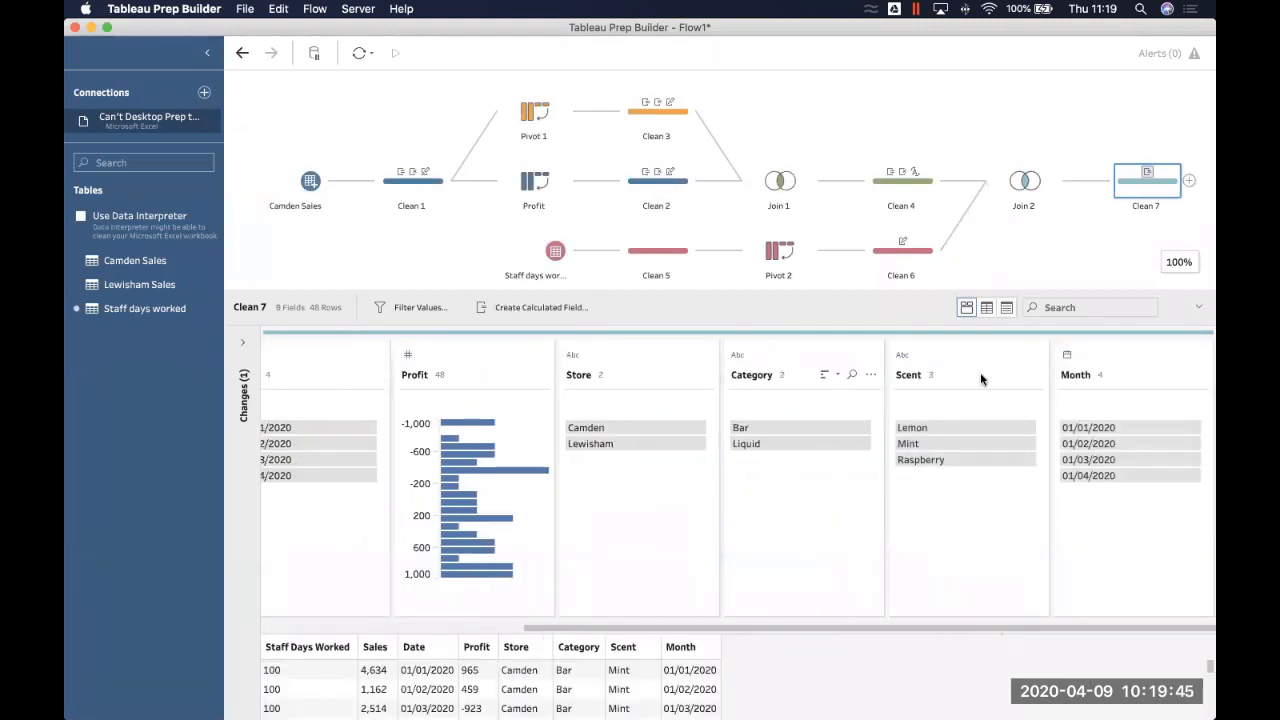
pyautogui.click(1200, 374)
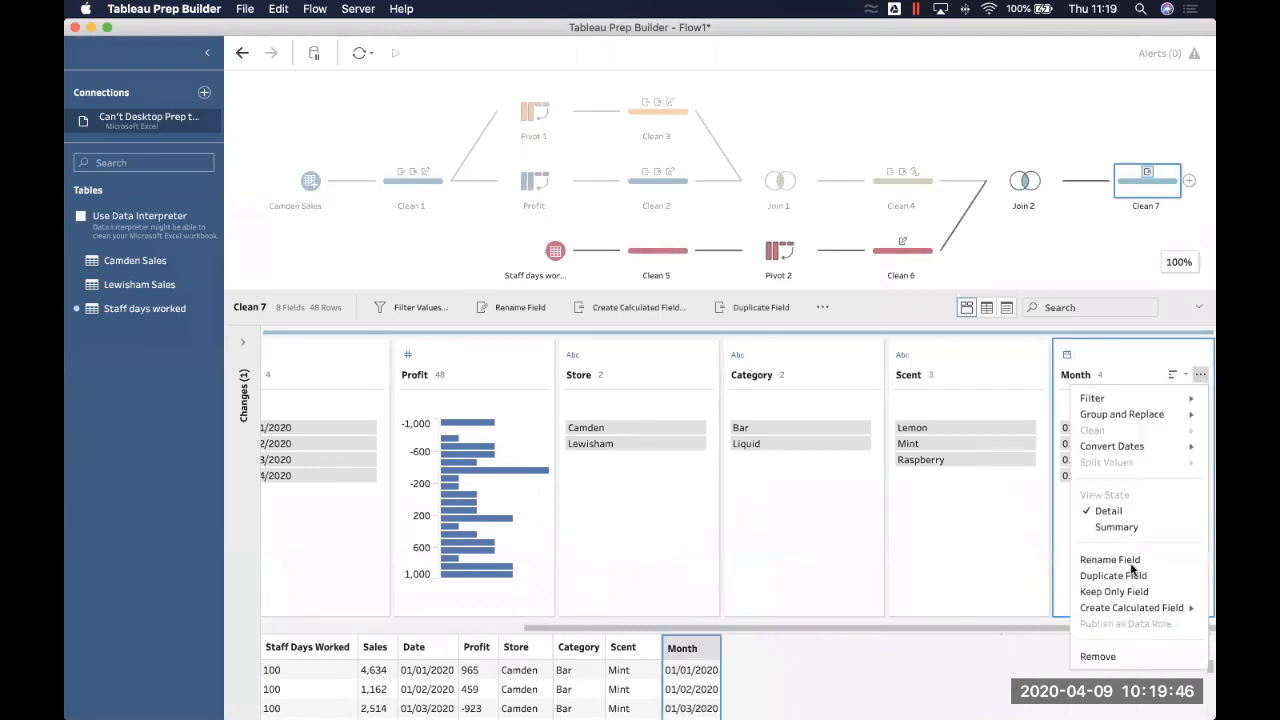
pyautogui.click(1106, 656)
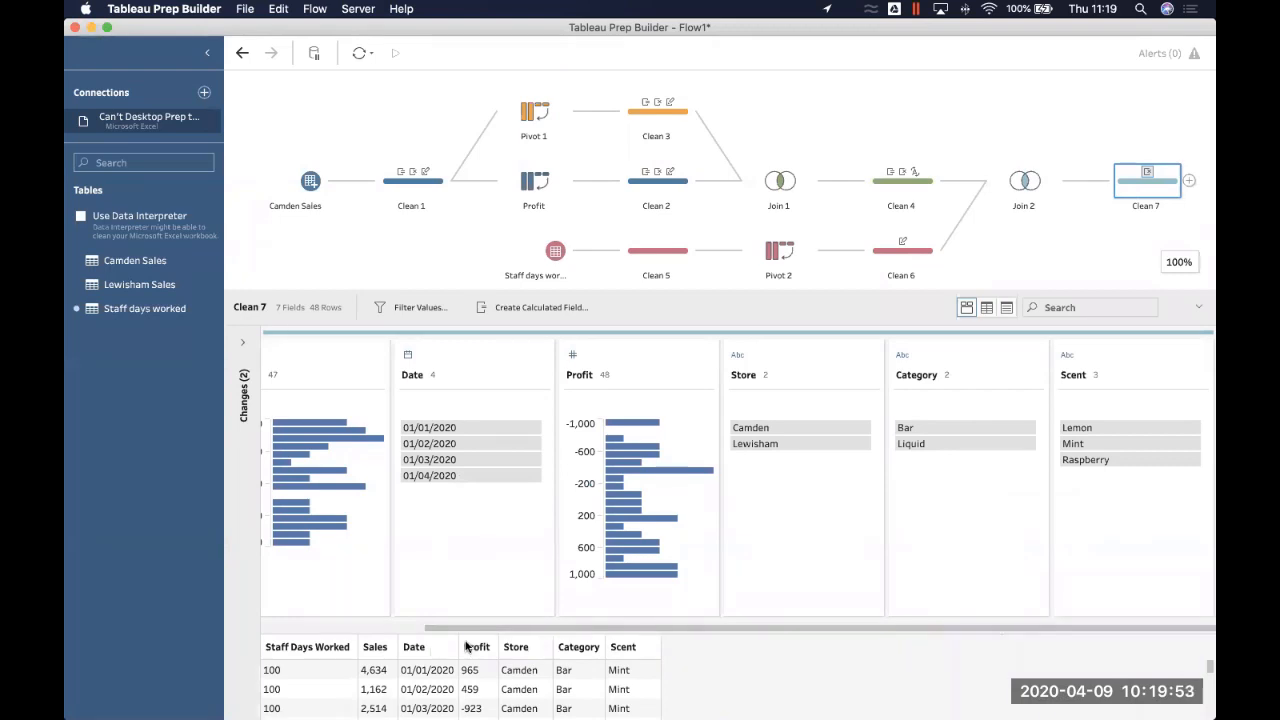
# Reorder the Clean 7 fields so Sales, Profit and Staff Days Worked come last, in that order, and deselect the step.
pyautogui.moveTo(378, 645); pyautogui.dragTo(660, 648)
pyautogui.moveTo(440, 647); pyautogui.dragTo(659, 646)
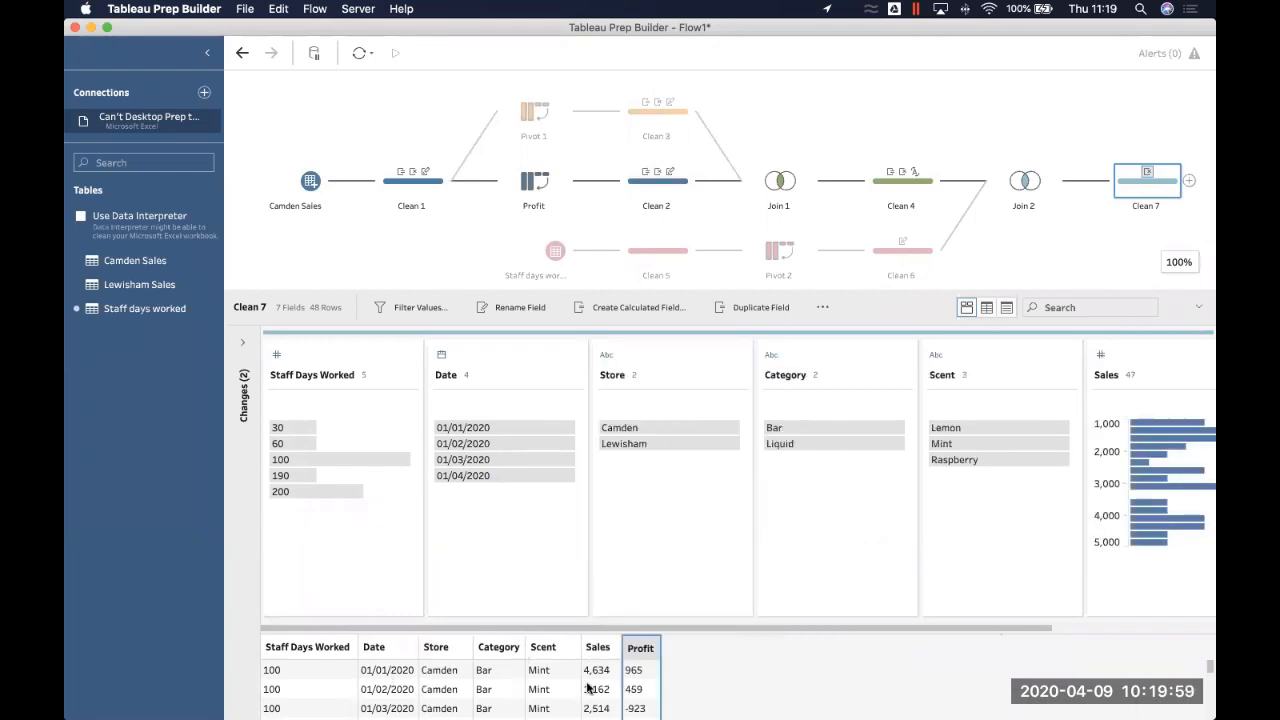
pyautogui.moveTo(303, 646); pyautogui.dragTo(662, 648)
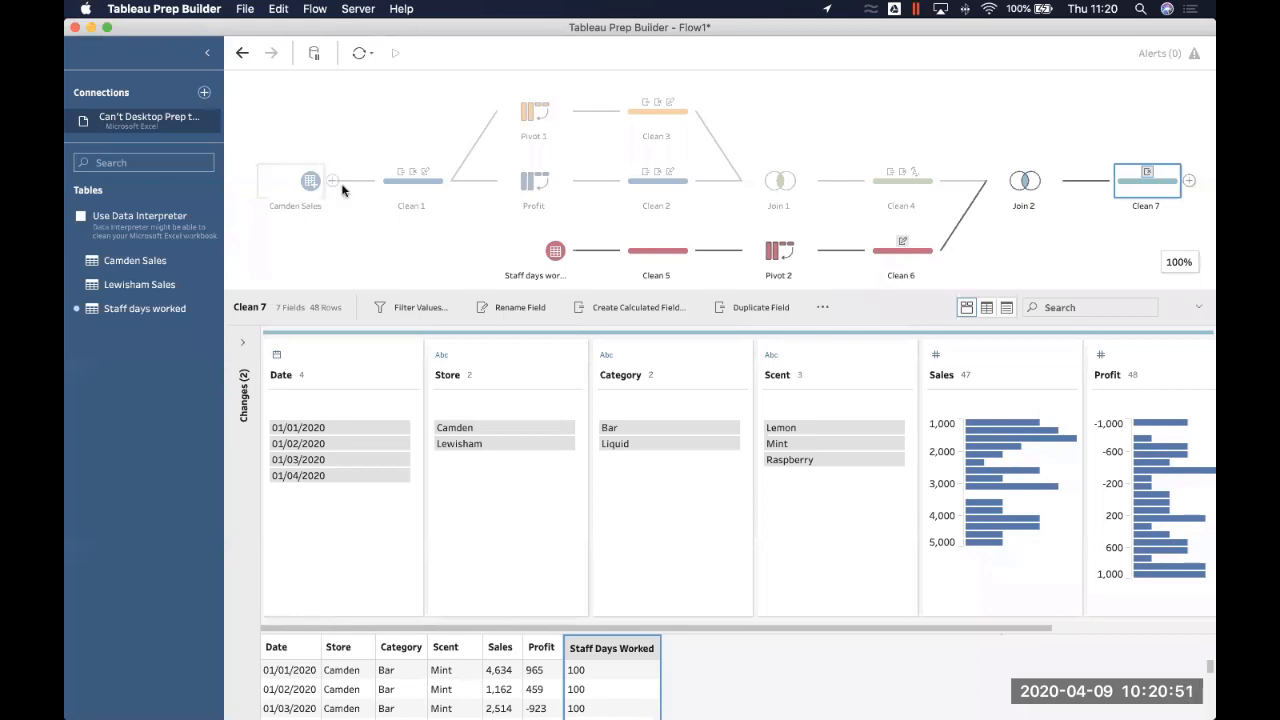
pyautogui.click(878, 96)
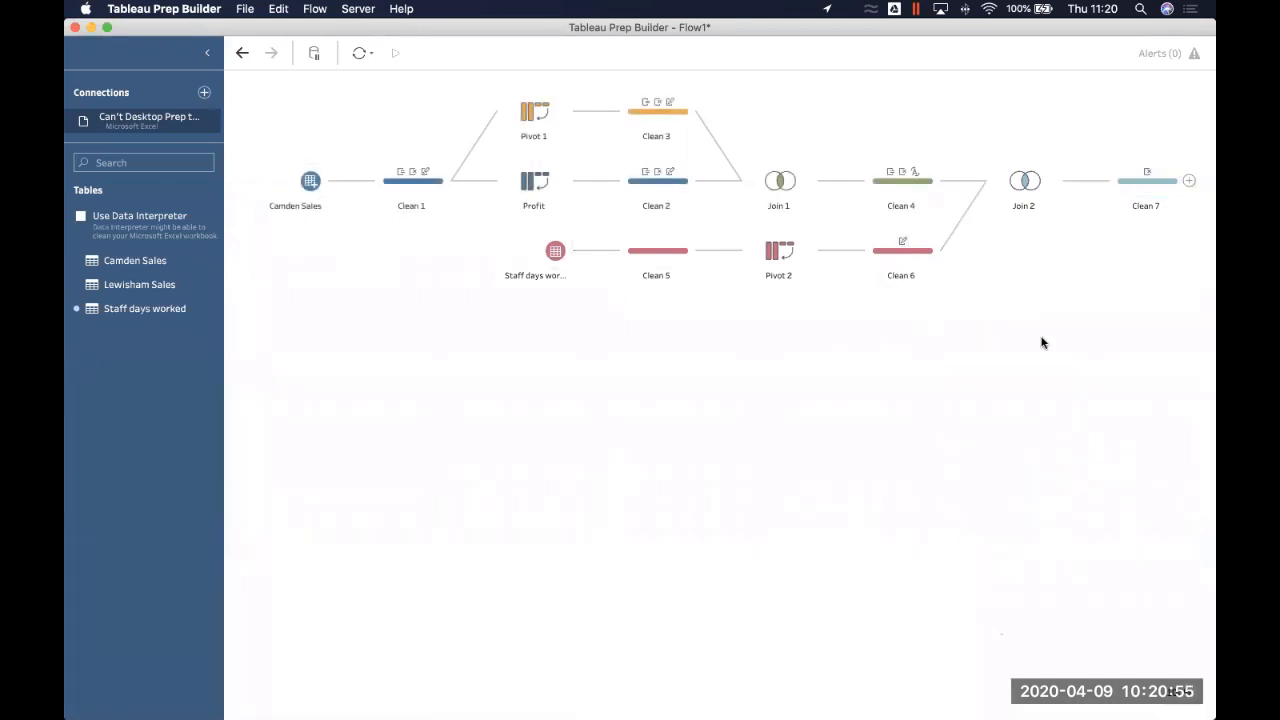